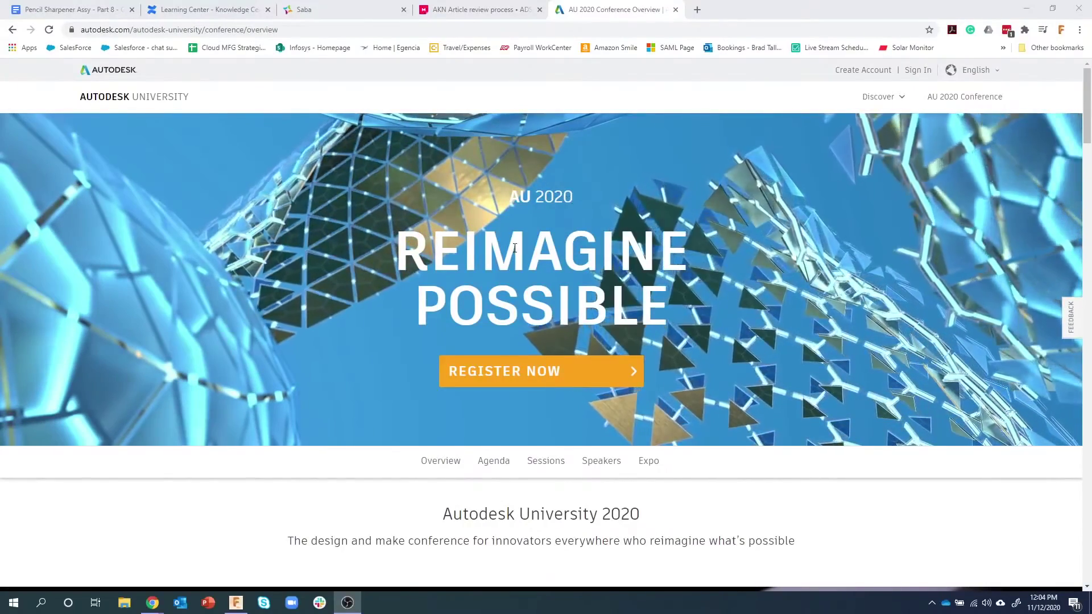
# Look through the AU 2020 conference overview page, from the registration banner down to the news section.
pyautogui.scroll(-2, 579, 231)
pyautogui.scroll(-10, 477, 305)
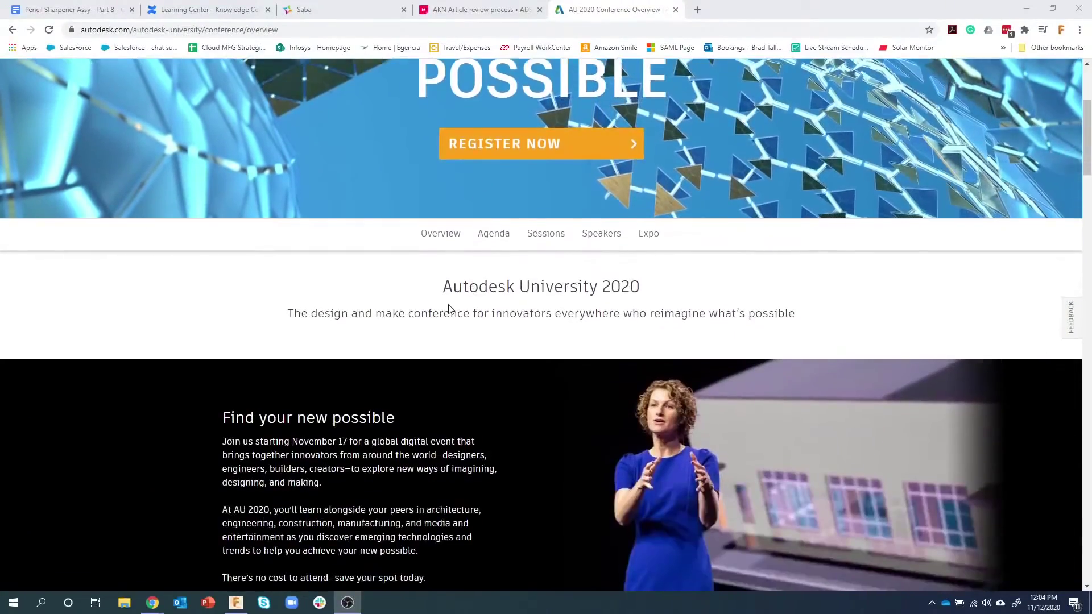
pyautogui.scroll(-1, 448, 324)
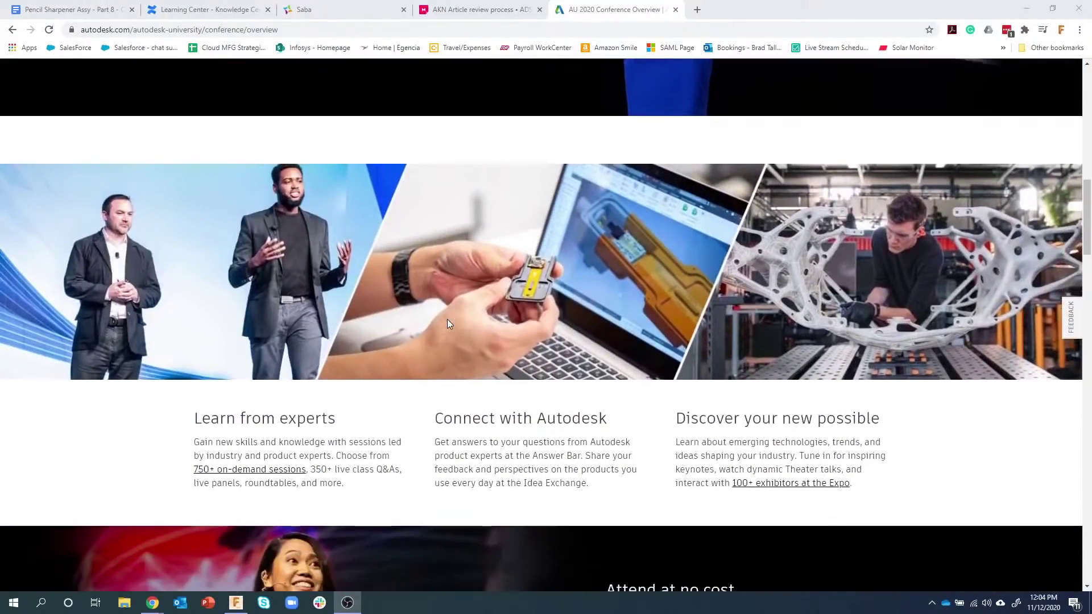
pyautogui.scroll(-1, 448, 324)
pyautogui.scroll(-4, 448, 324)
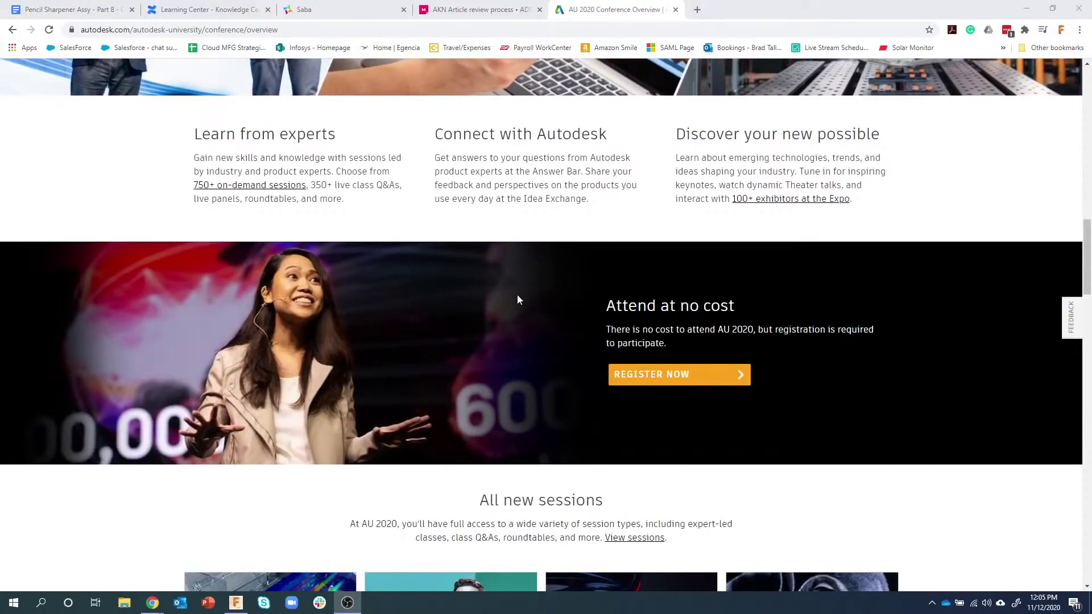
pyautogui.scroll(-4, 525, 299)
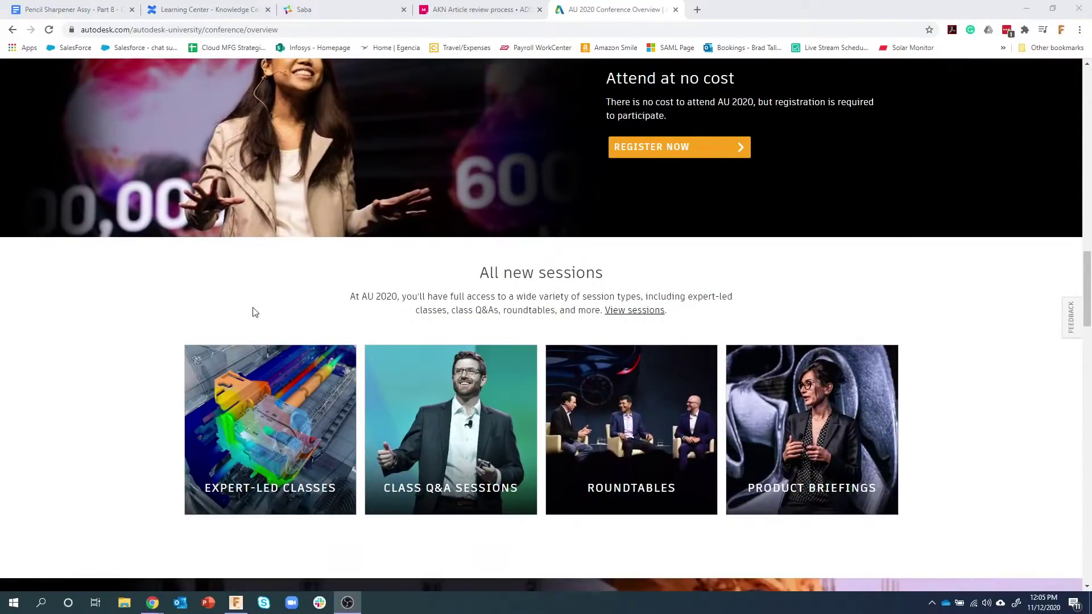
pyautogui.scroll(-5, 250, 311)
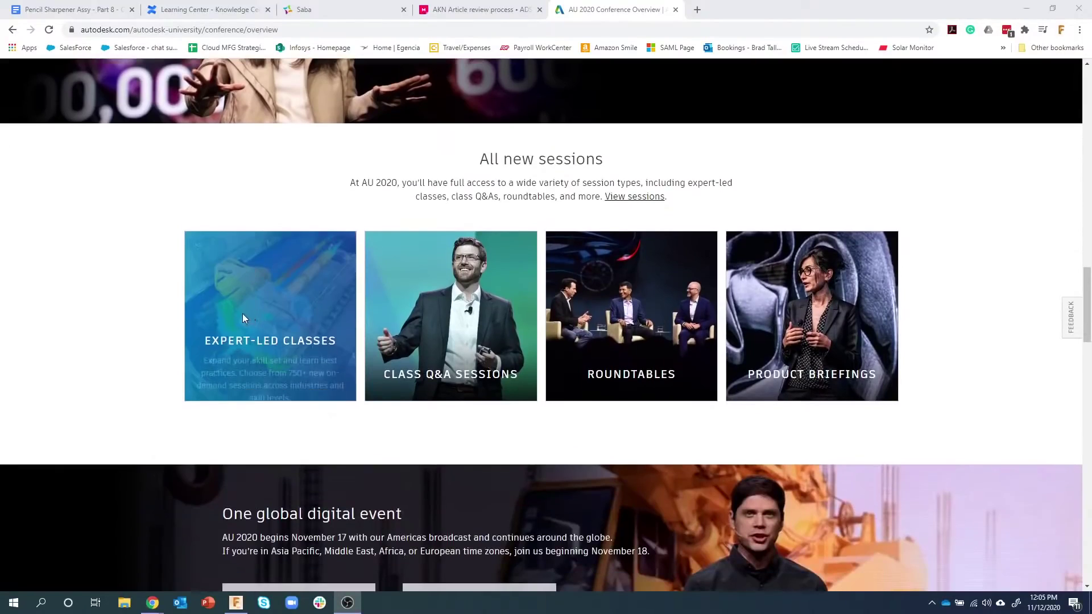
pyautogui.scroll(-2, 140, 266)
pyautogui.scroll(-6, 142, 259)
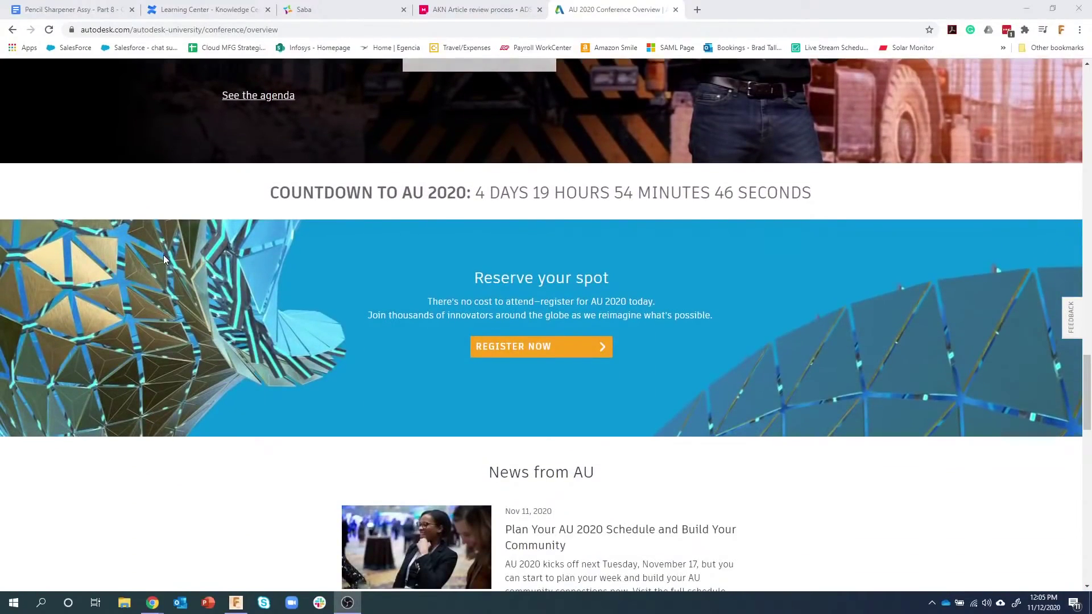
pyautogui.scroll(-1, 162, 255)
pyautogui.scroll(-5, 268, 364)
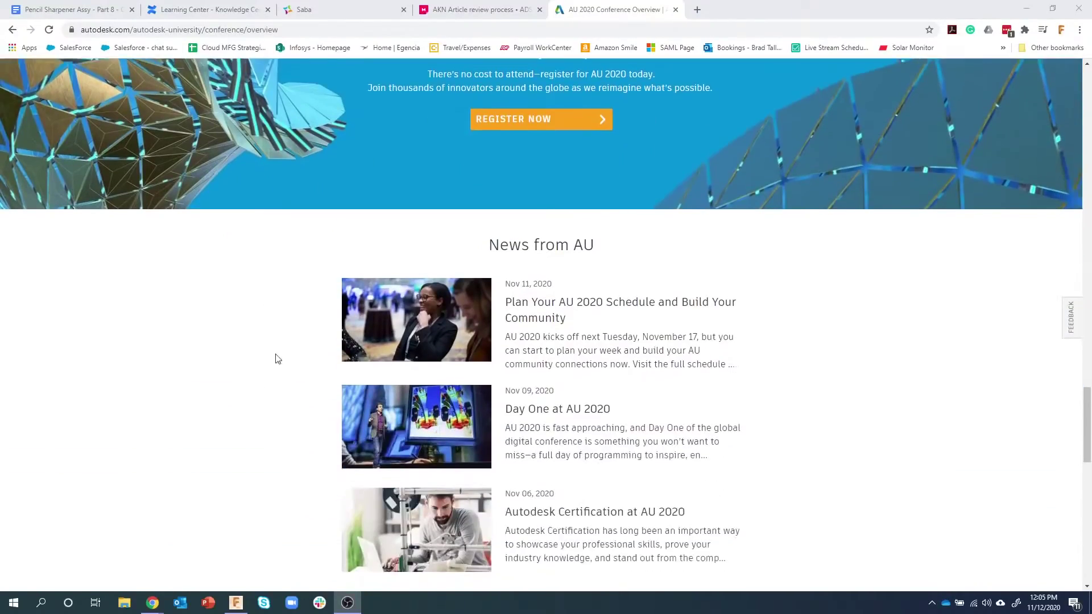
pyautogui.scroll(-2, 253, 340)
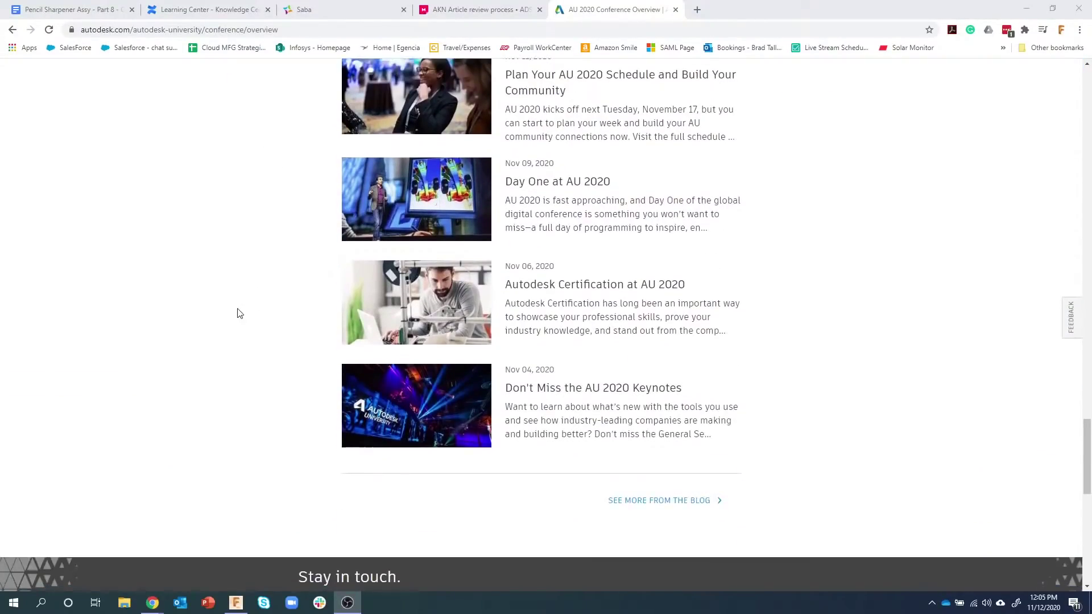
pyautogui.scroll(20, 239, 313)
pyautogui.scroll(15, 239, 309)
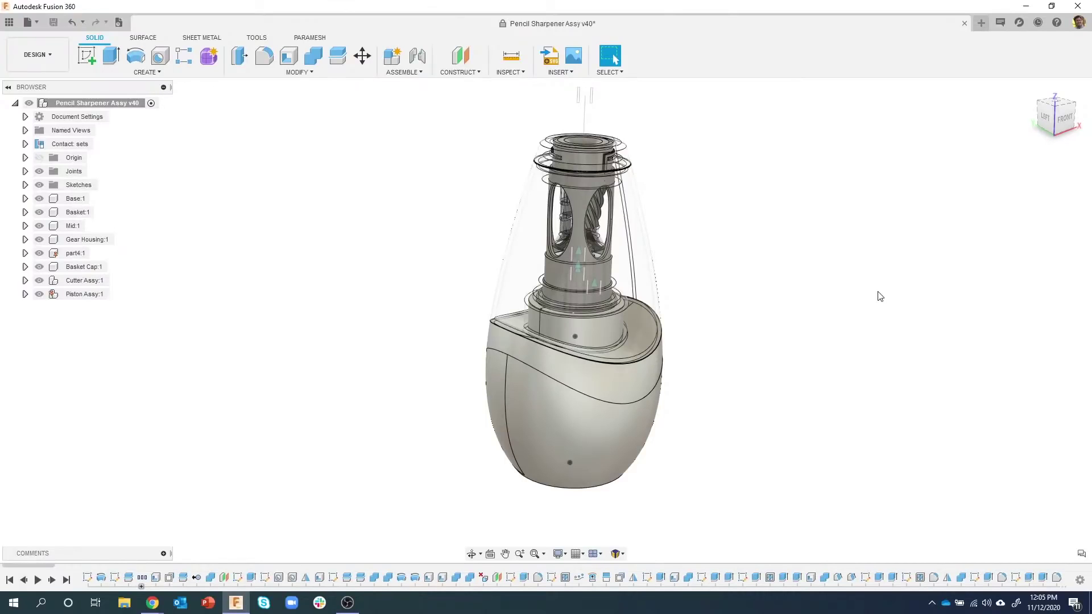
# Switch to Fusion 360 and examine the pencil sharpener assembly from several sides, including the cutter area and base.
pyautogui.moveTo(738, 197)
pyautogui.keyDown('shift'); pyautogui.mouseDown(button='middle')
pyautogui.moveTo(721, 229)
pyautogui.moveTo(387, 318)
pyautogui.mouseUp(button='middle'); pyautogui.keyUp('shift')
pyautogui.scroll(2, 780, 212)
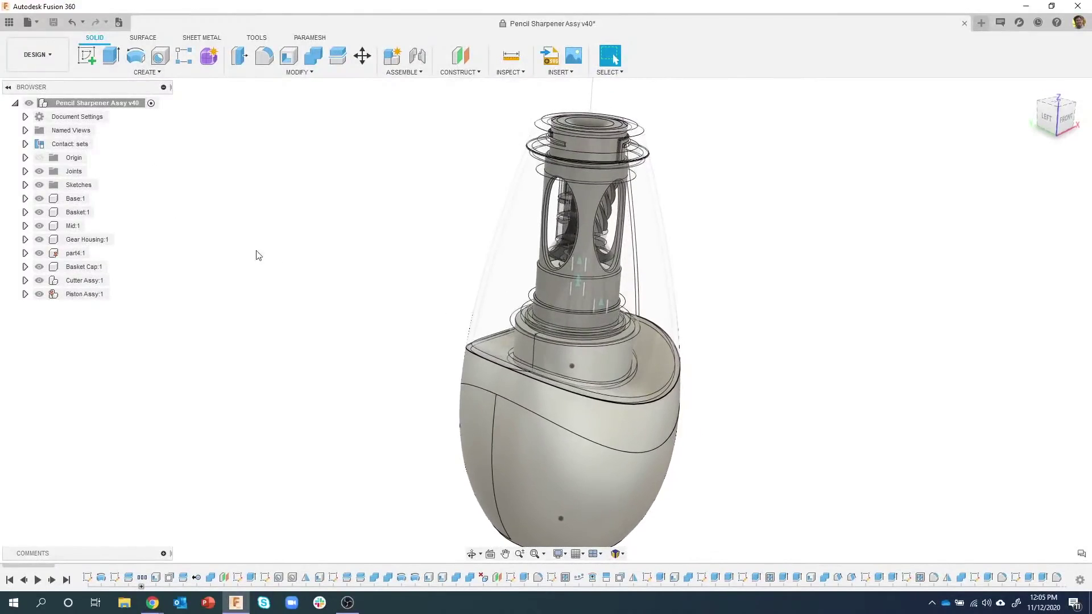
pyautogui.moveTo(261, 261)
pyautogui.keyDown('shift'); pyautogui.mouseDown(button='middle')
pyautogui.moveTo(515, 195)
pyautogui.moveTo(356, 359)
pyautogui.moveTo(312, 373)
pyautogui.moveTo(425, 268)
pyautogui.moveTo(429, 280)
pyautogui.moveTo(469, 279)
pyautogui.moveTo(530, 312)
pyautogui.moveTo(561, 308)
pyautogui.moveTo(511, 324)
pyautogui.moveTo(393, 320)
pyautogui.moveTo(469, 324)
pyautogui.mouseUp(button='middle'); pyautogui.keyUp('shift')
pyautogui.scroll(3, 425, 271)
pyautogui.scroll(2, 530, 312)
pyautogui.scroll(-5, 344, 337)
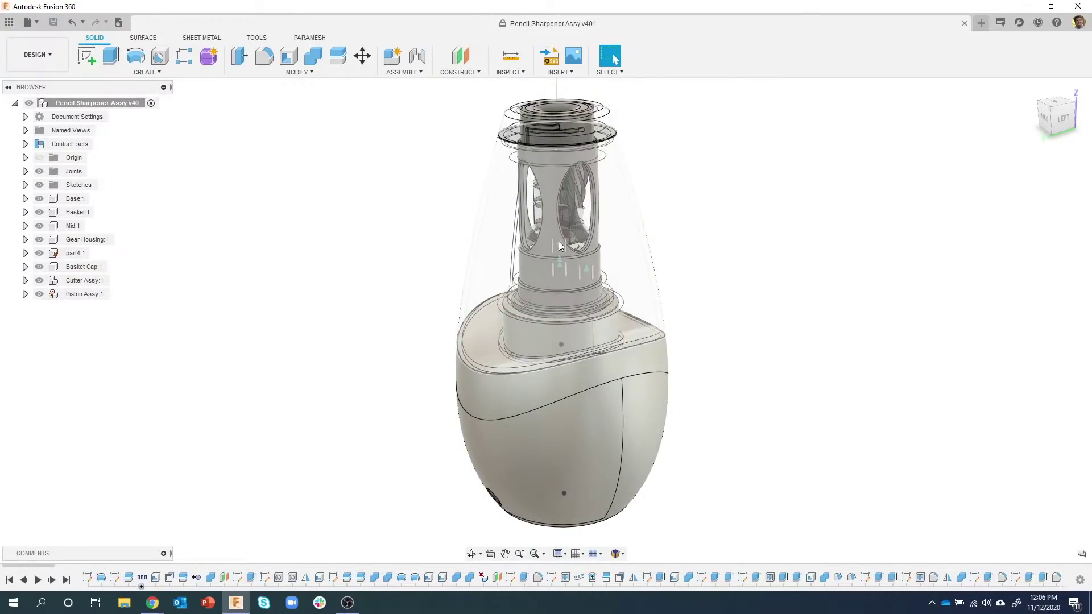
pyautogui.keyDown('shift'); pyautogui.moveTo(539, 286); pyautogui.dragTo(714, 320, button='middle'); pyautogui.keyUp('shift')
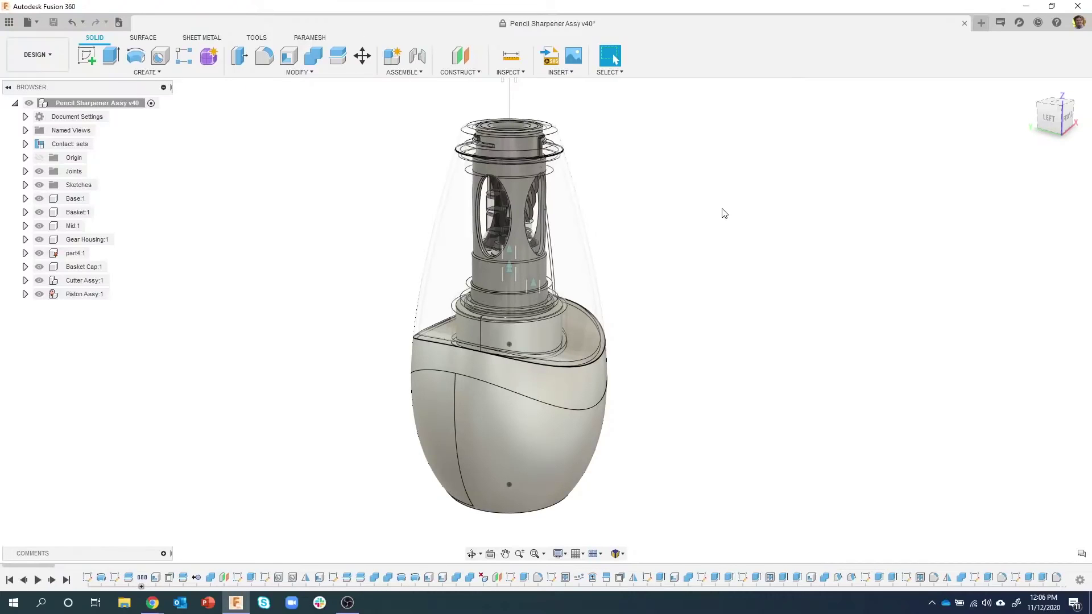
pyautogui.moveTo(725, 232)
pyautogui.keyDown('shift'); pyautogui.mouseDown(button='middle')
pyautogui.moveTo(678, 212)
pyautogui.moveTo(604, 452)
pyautogui.moveTo(743, 222)
pyautogui.moveTo(686, 191)
pyautogui.moveTo(718, 214)
pyautogui.mouseUp(button='middle'); pyautogui.keyUp('shift')
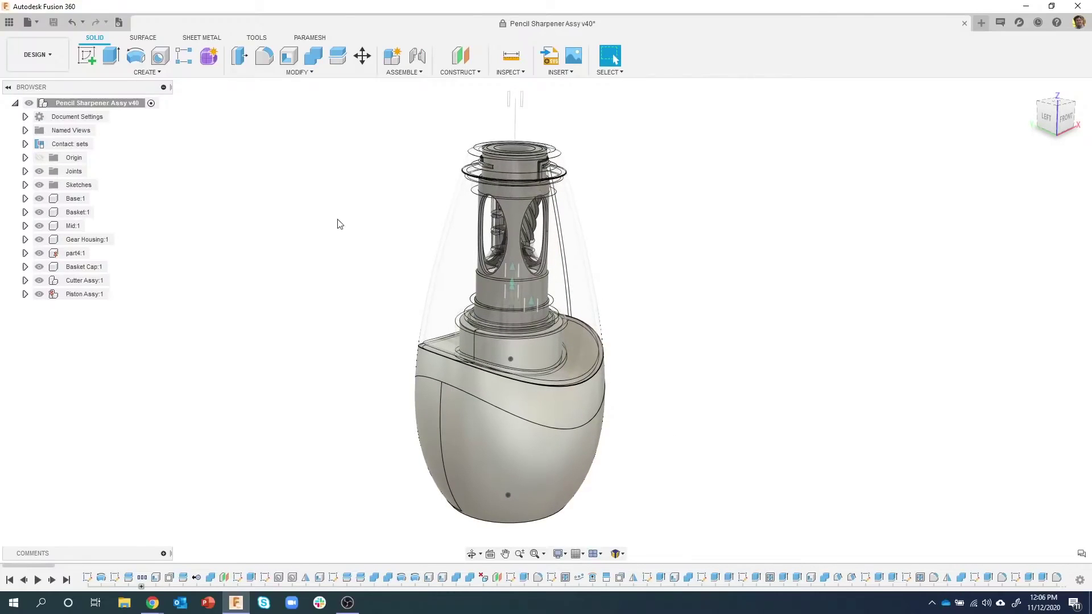
pyautogui.click(521, 72)
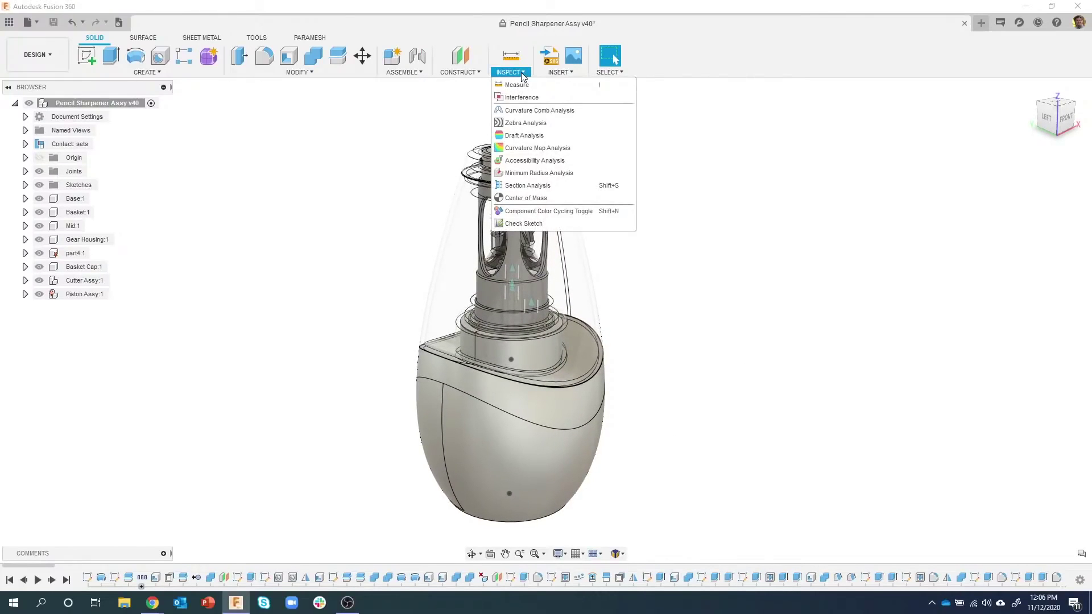
pyautogui.click(555, 189)
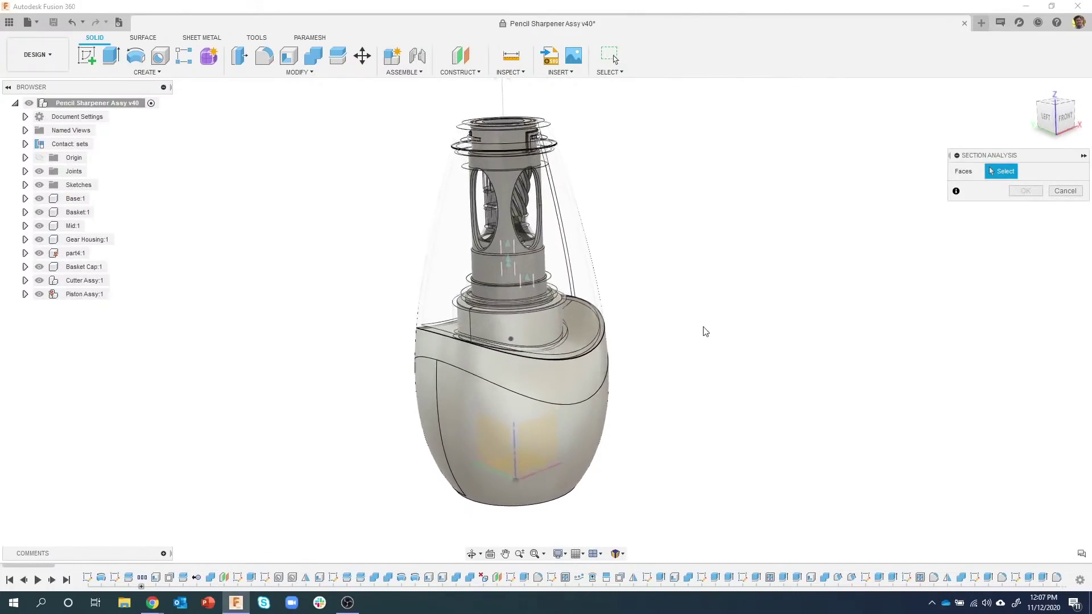
pyautogui.click(541, 443)
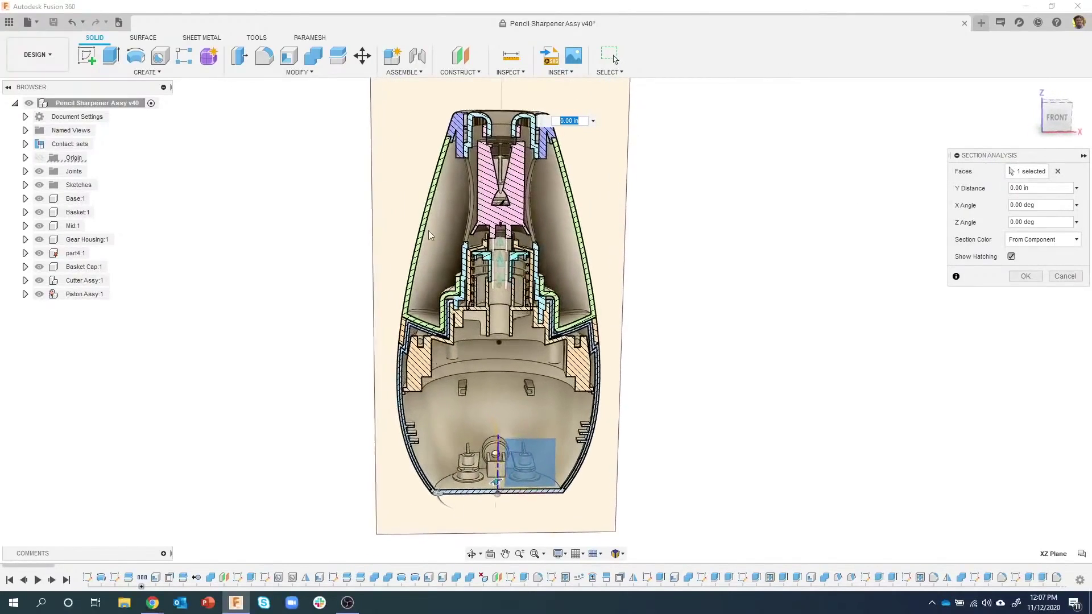
pyautogui.keyDown('shift'); pyautogui.moveTo(755, 219); pyautogui.dragTo(490, 445, button='middle'); pyautogui.keyUp('shift')
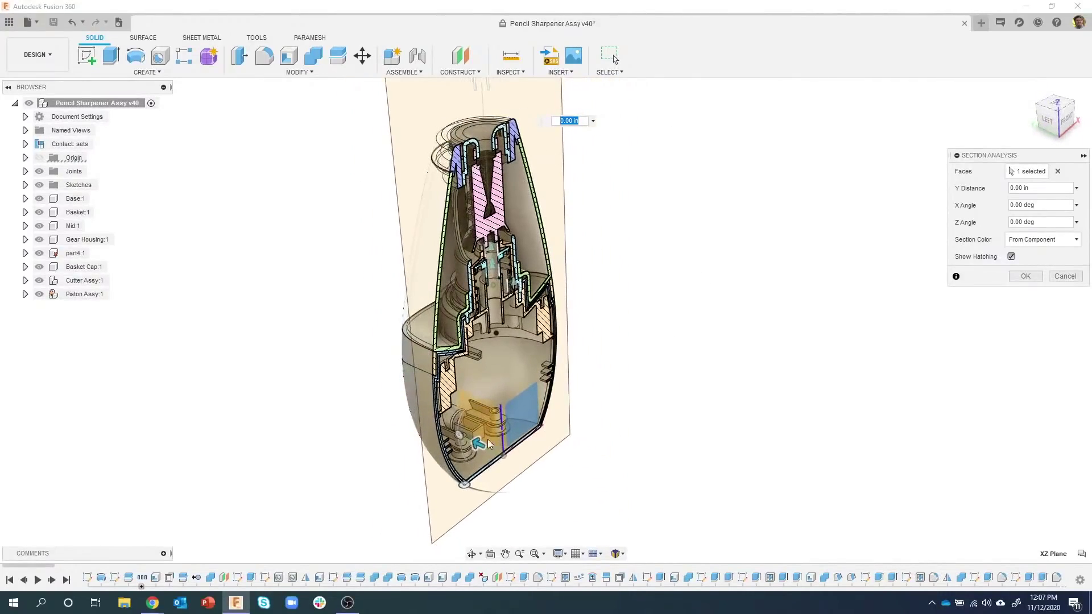
pyautogui.moveTo(487, 448)
pyautogui.mouseDown()
pyautogui.moveTo(500, 454)
pyautogui.moveTo(462, 437)
pyautogui.moveTo(490, 449)
pyautogui.mouseUp()
pyautogui.scroll(-1, 535, 413)
pyautogui.moveTo(471, 490); pyautogui.dragTo(474, 488)
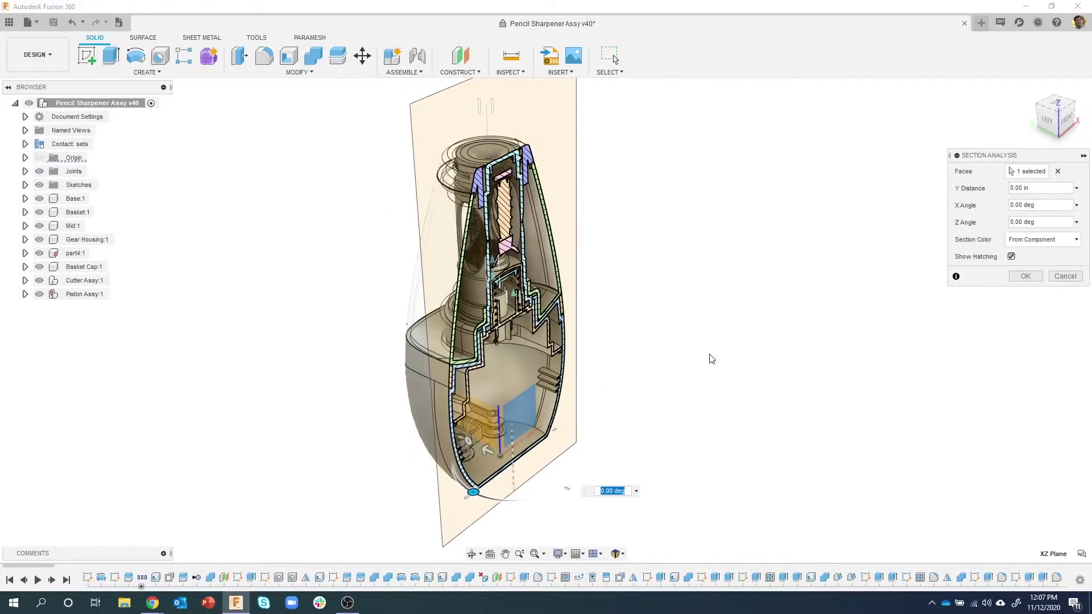
pyautogui.click(1072, 281)
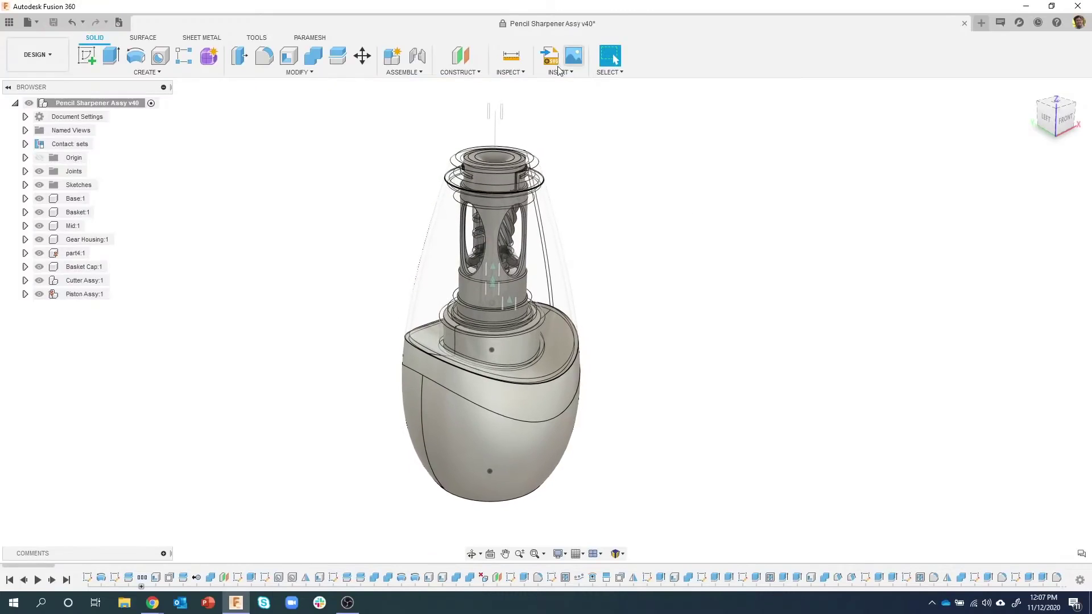
# Create a section analysis of the assembly on the XZ plane, coloured from component with hatching shown.
pyautogui.click(511, 72)
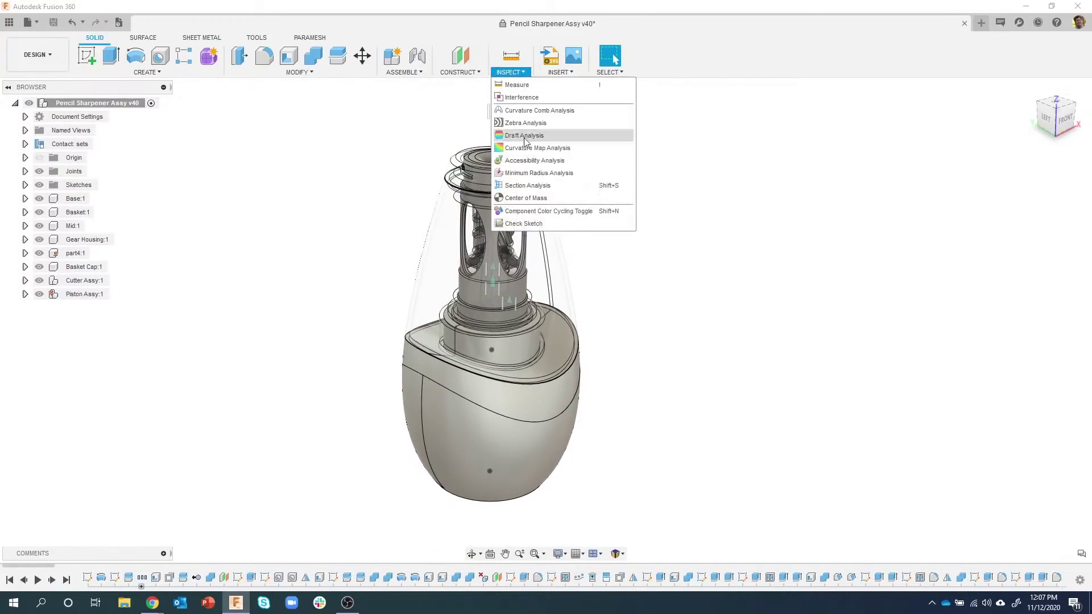
pyautogui.click(573, 185)
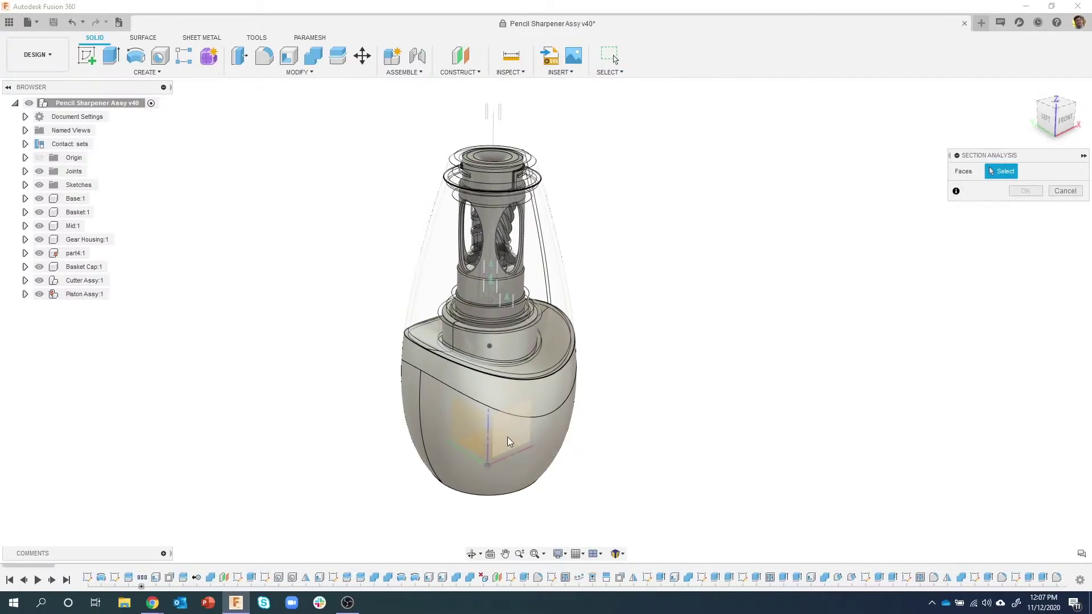
pyautogui.click(508, 442)
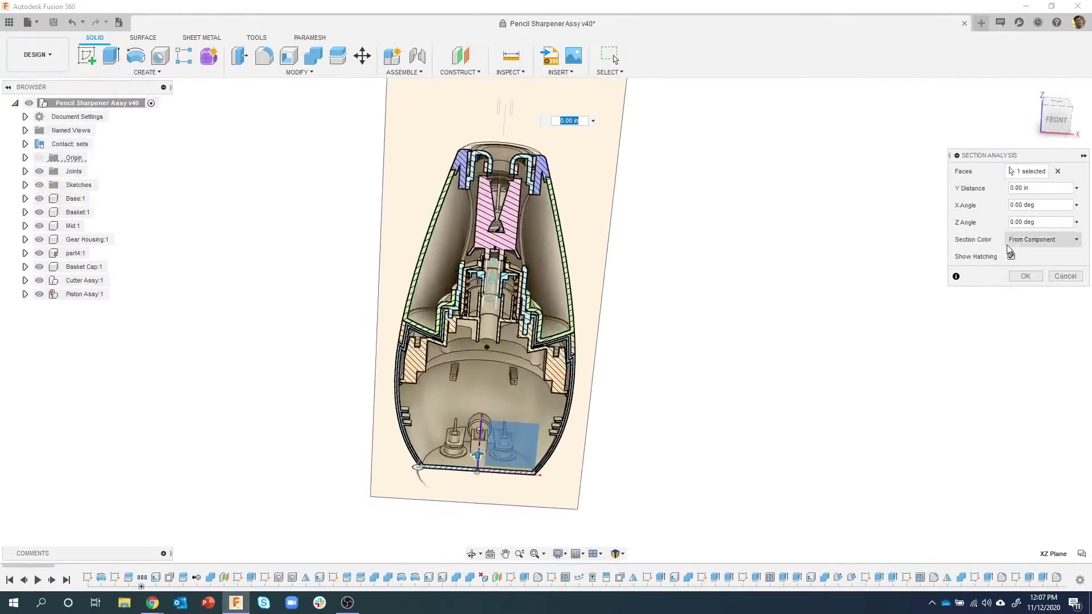
pyautogui.click(1025, 277)
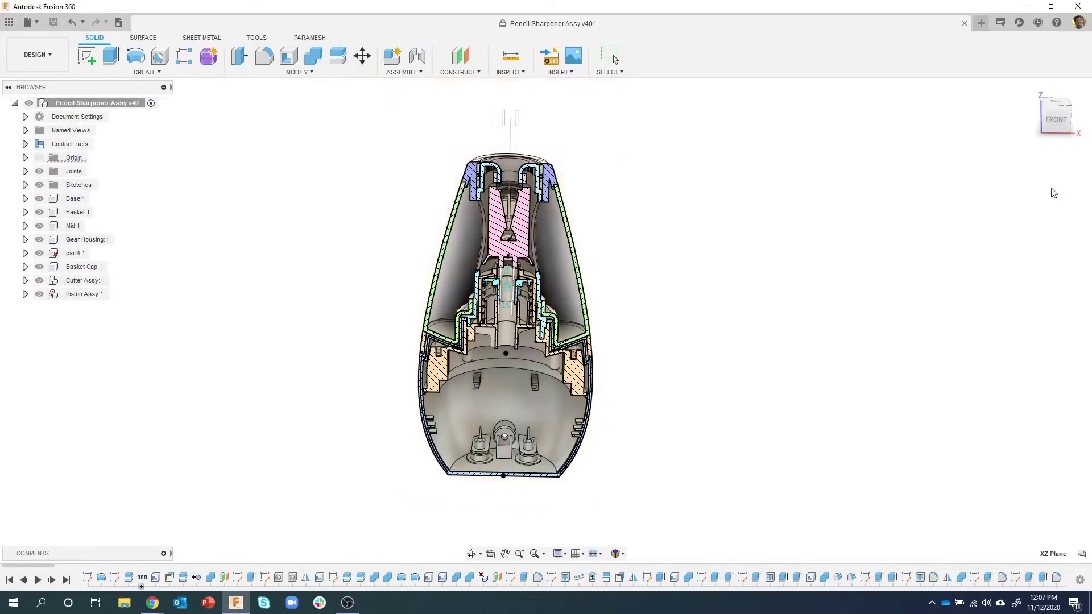
# Examine the sectioned spring, piston and gear housing area, including where the parts meet beneath the spring.
pyautogui.scroll(5, 419, 270)
pyautogui.scroll(2, 556, 303)
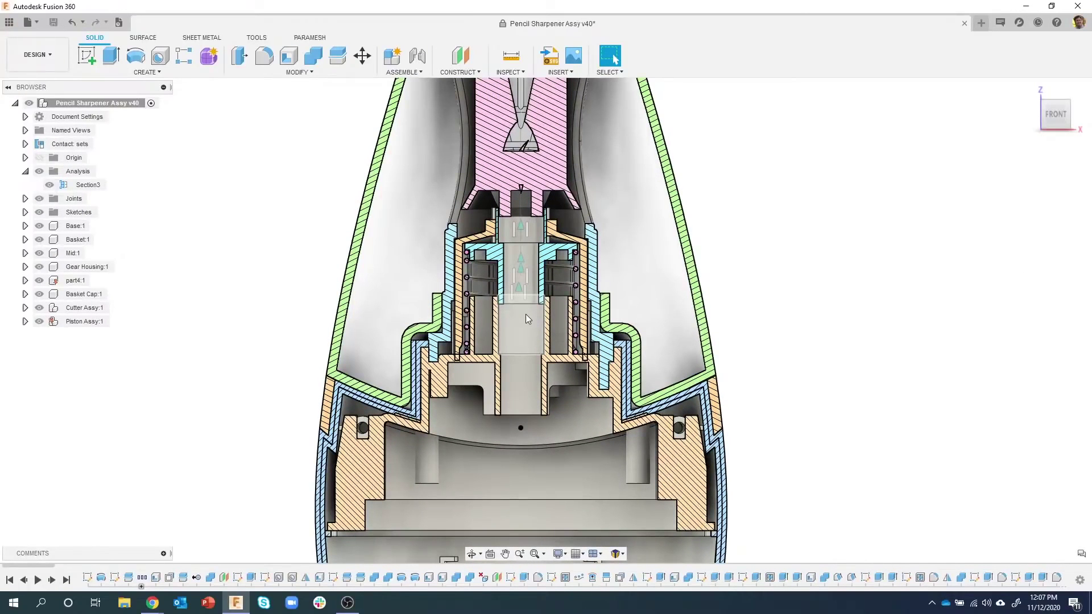
pyautogui.scroll(2, 525, 314)
pyautogui.scroll(2, 520, 316)
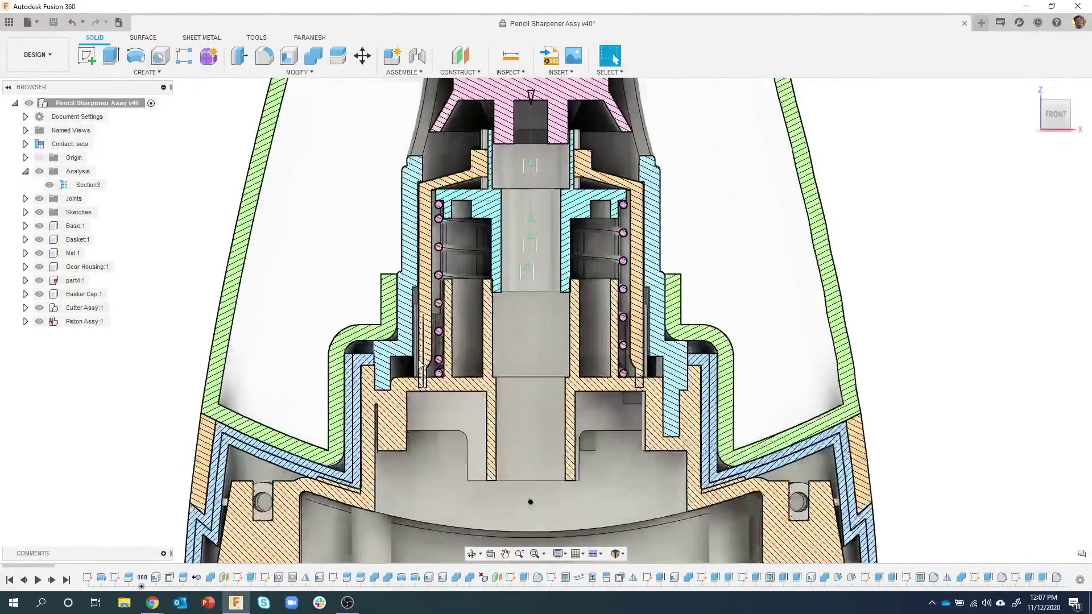
pyautogui.scroll(2, 418, 354)
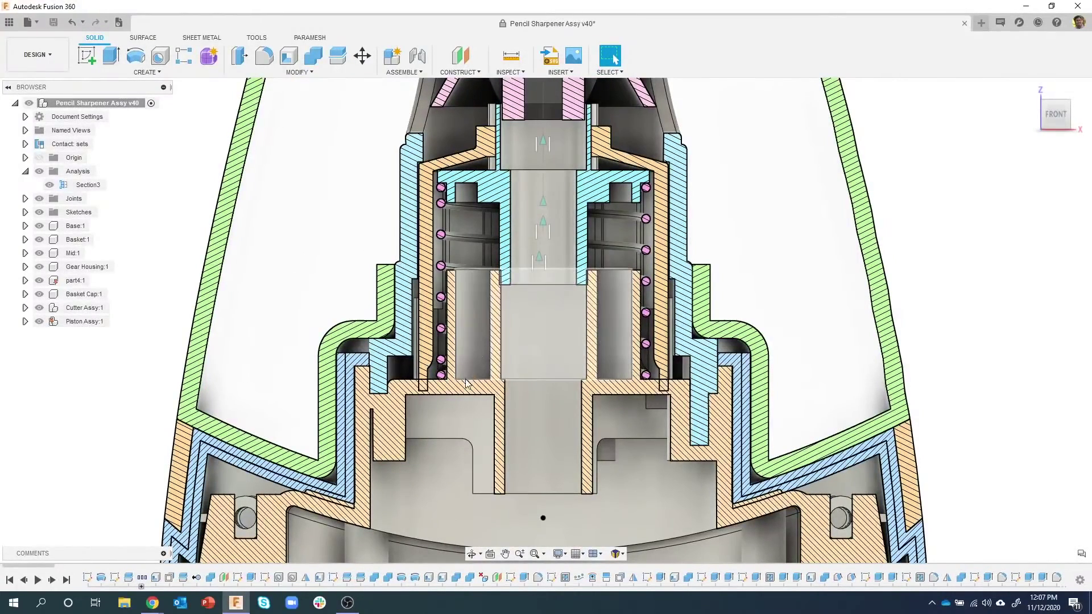
pyautogui.scroll(5, 440, 393)
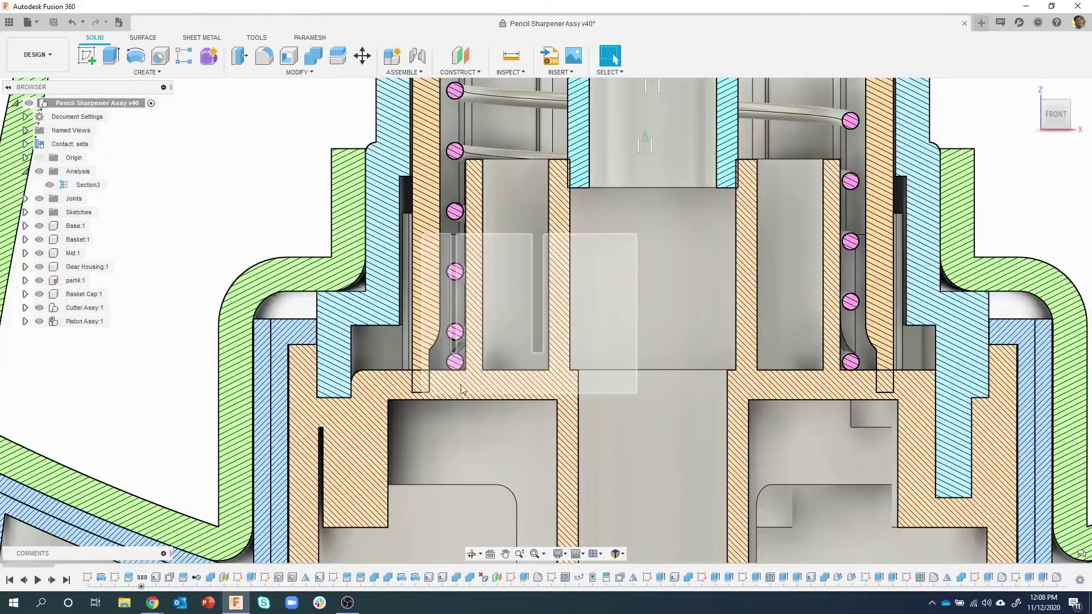
pyautogui.scroll(-2, 449, 392)
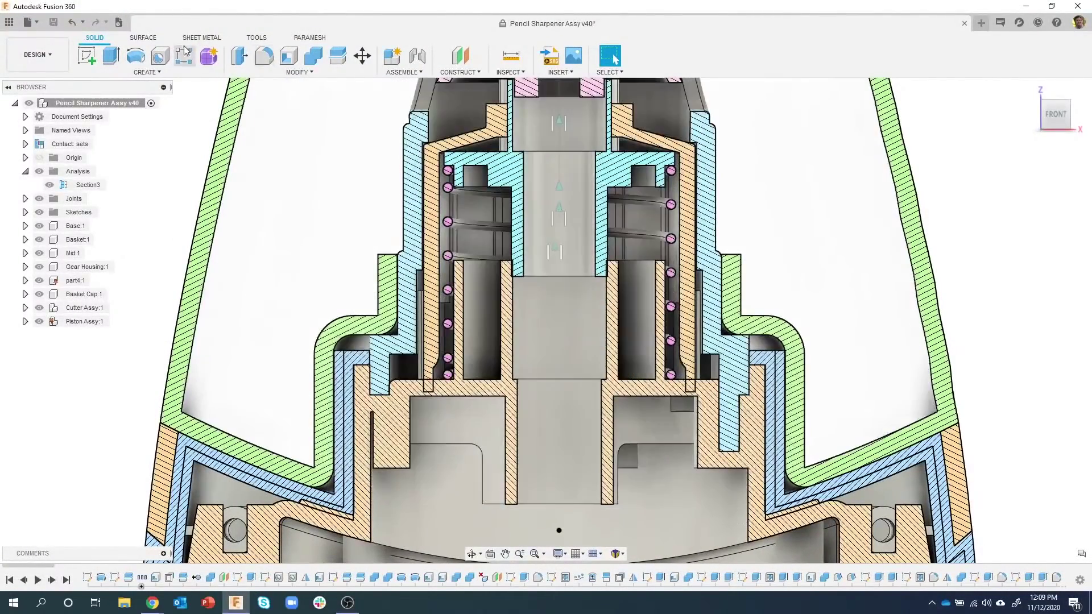
pyautogui.scroll(-3, 190, 218)
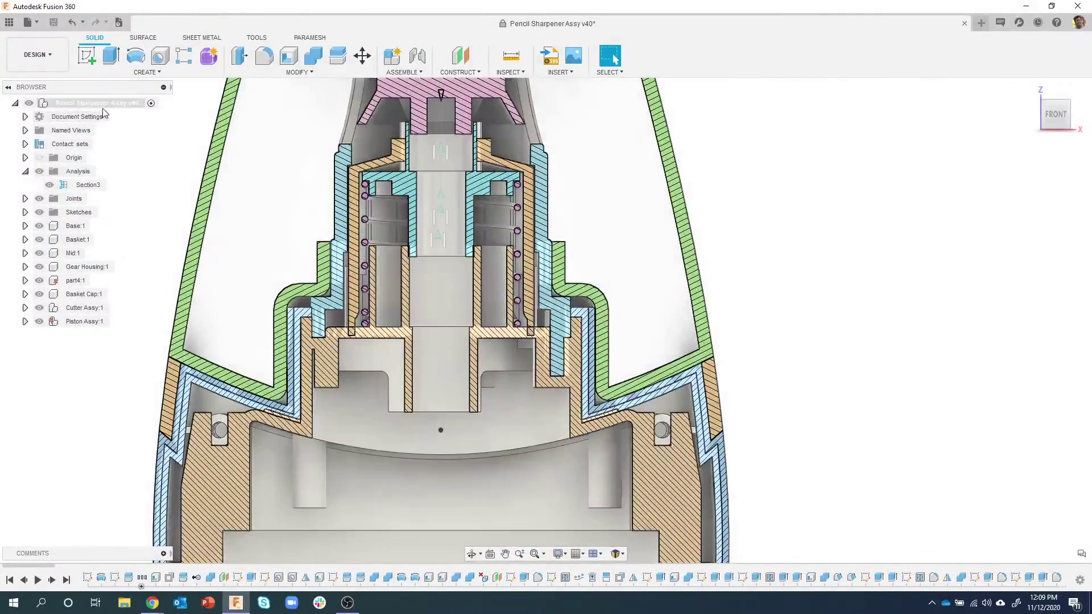
pyautogui.moveTo(217, 199); pyautogui.dragTo(319, 228, button='middle')
pyautogui.scroll(-1, 244, 232)
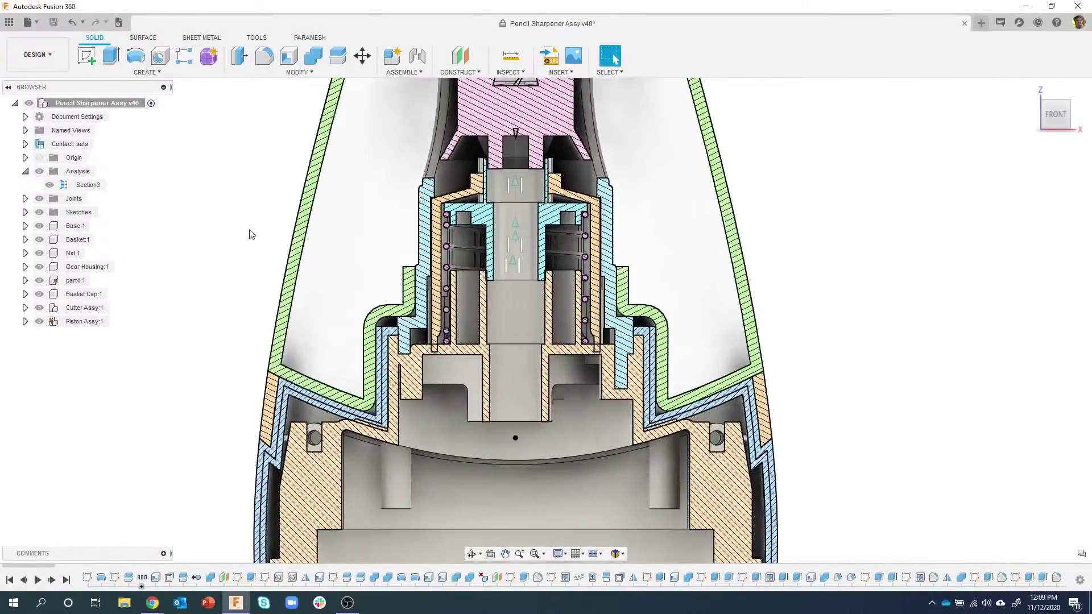
# Show all components and all bodies of the top-level pencil sharpener assembly.
pyautogui.rightClick(103, 105)
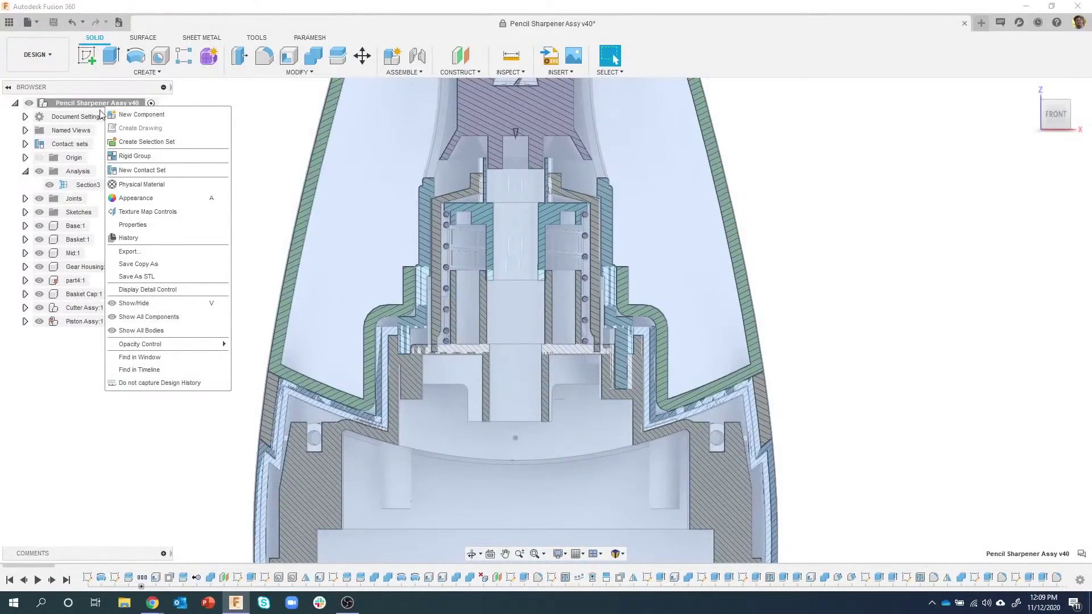
pyautogui.click(185, 323)
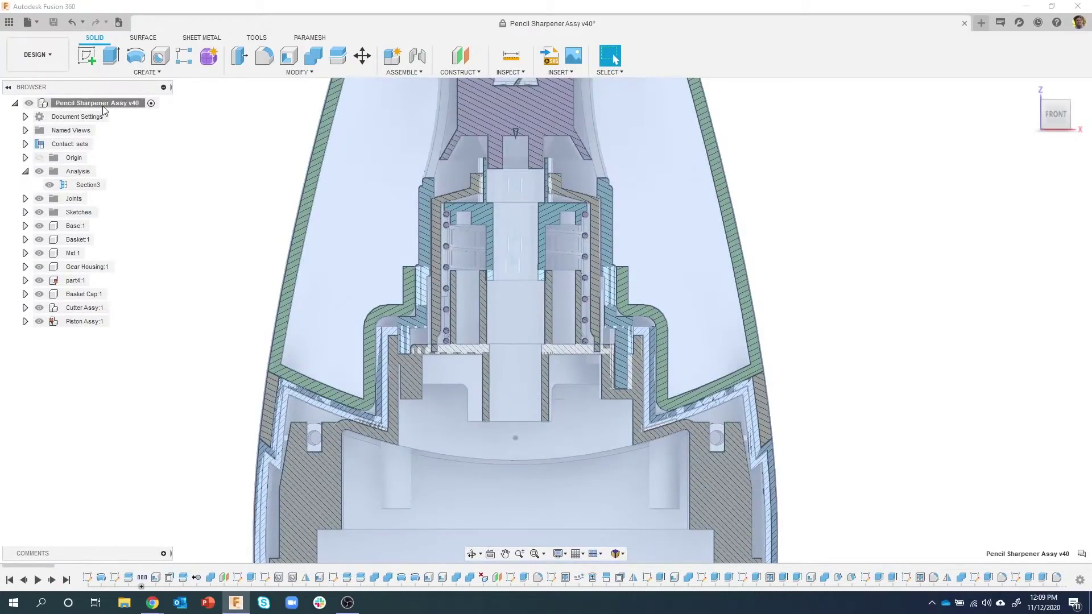
pyautogui.rightClick(103, 108)
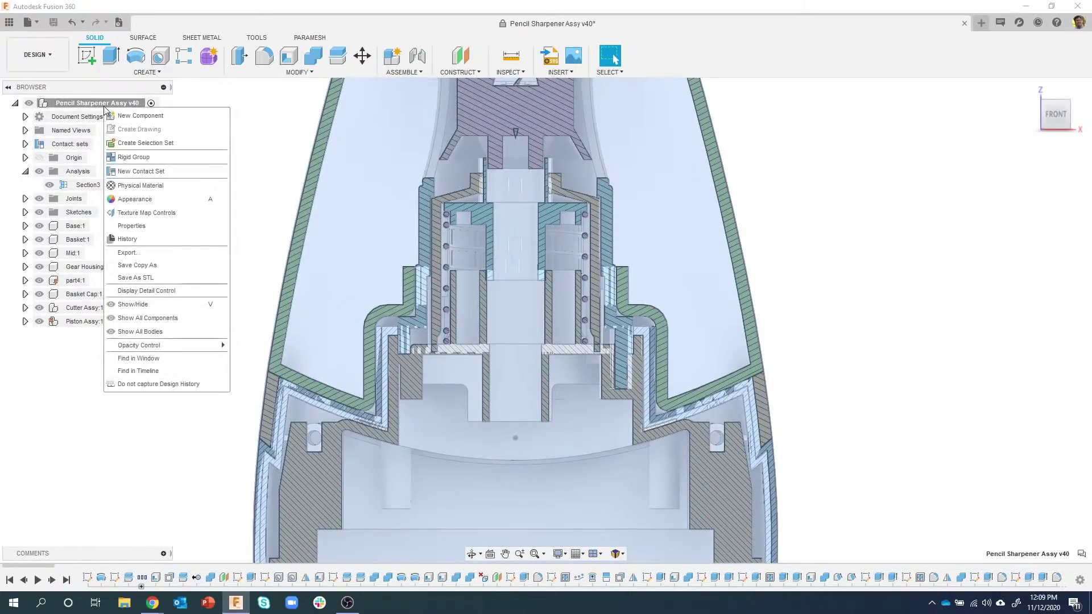
pyautogui.click(168, 332)
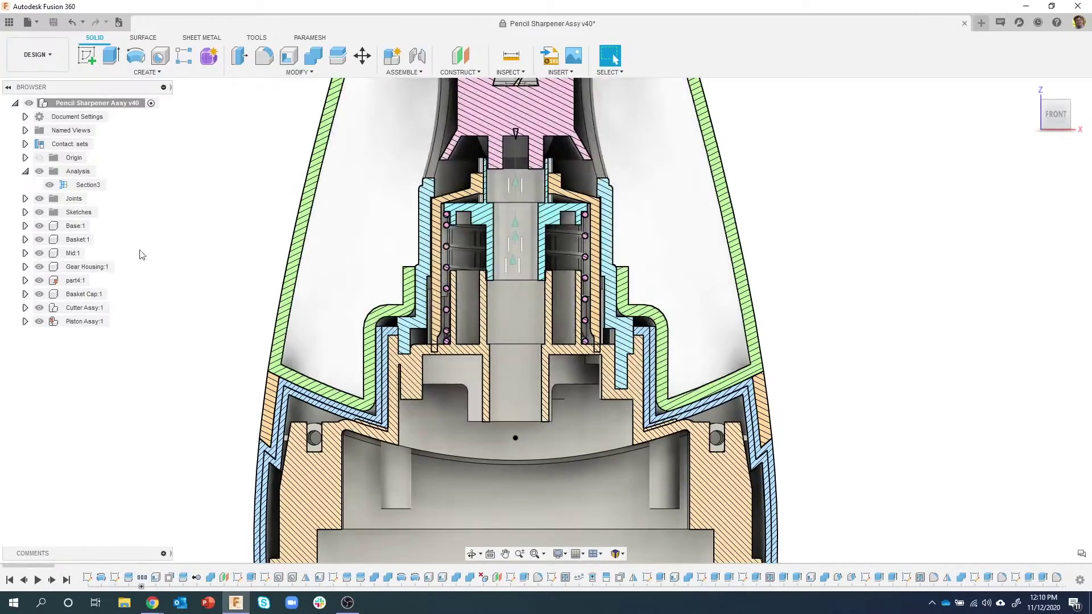
pyautogui.scroll(5, 500, 258)
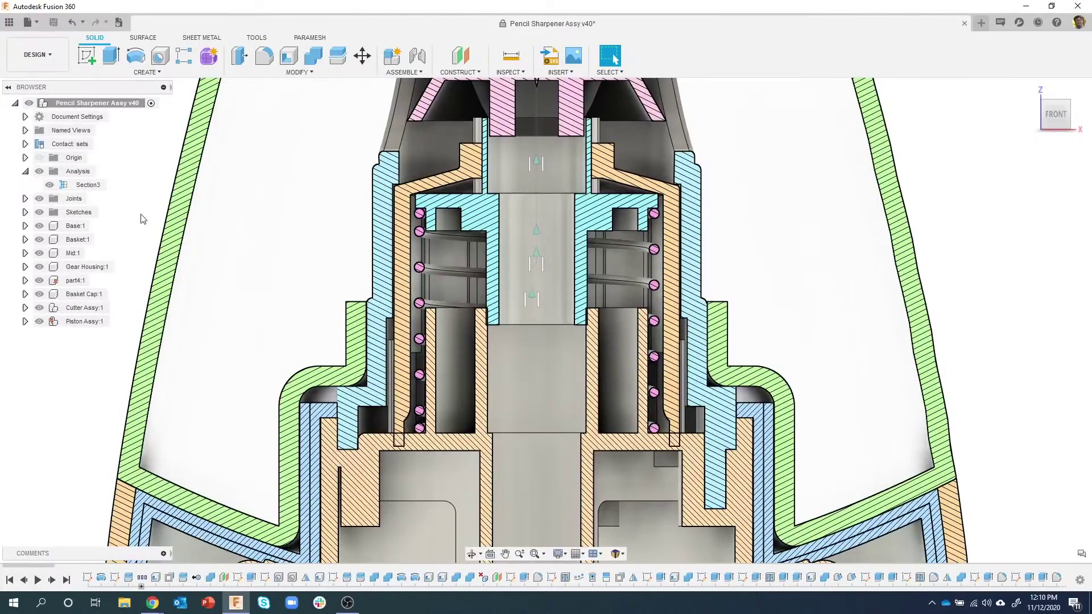
# Isolate the gear housing, part4 and piston assembly so that only these three components are displayed.
pyautogui.click(83, 268)
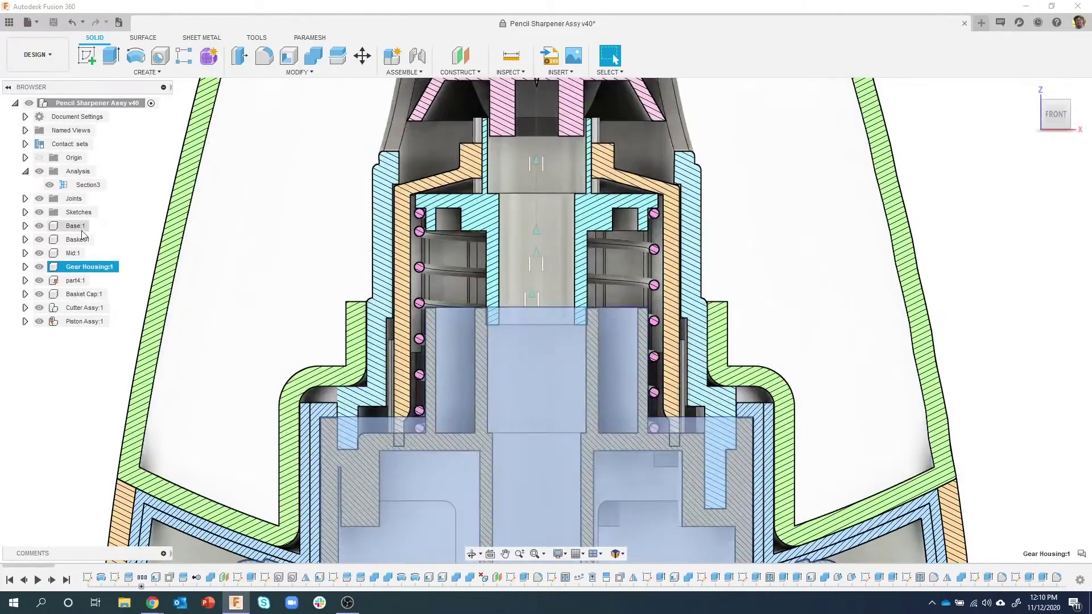
pyautogui.keyDown('ctrl'); pyautogui.click(74, 280); pyautogui.keyUp('ctrl')
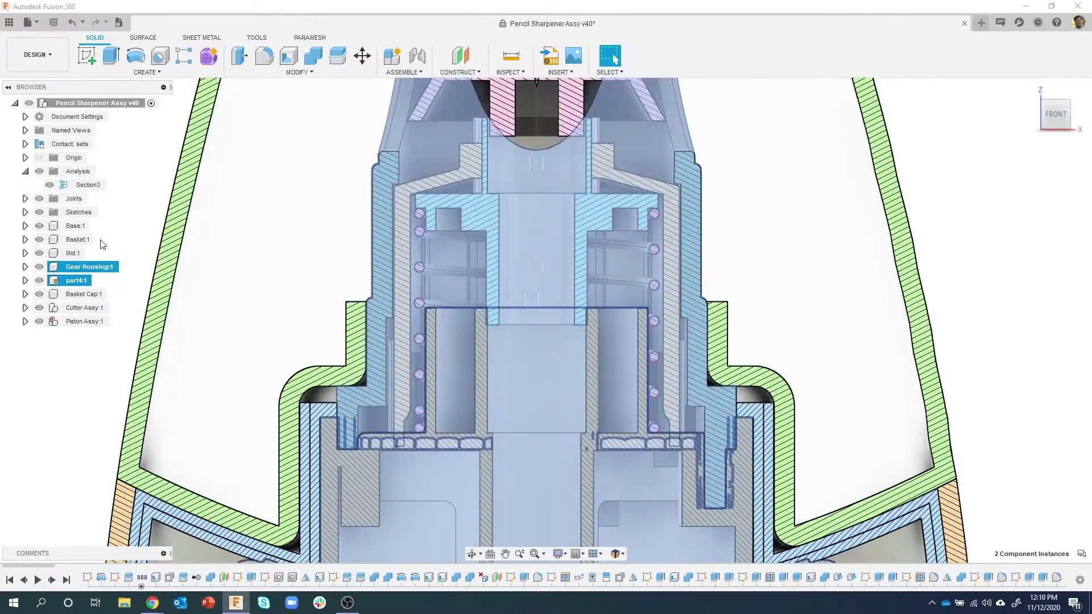
pyautogui.keyDown('ctrl'); pyautogui.click(87, 321); pyautogui.keyUp('ctrl')
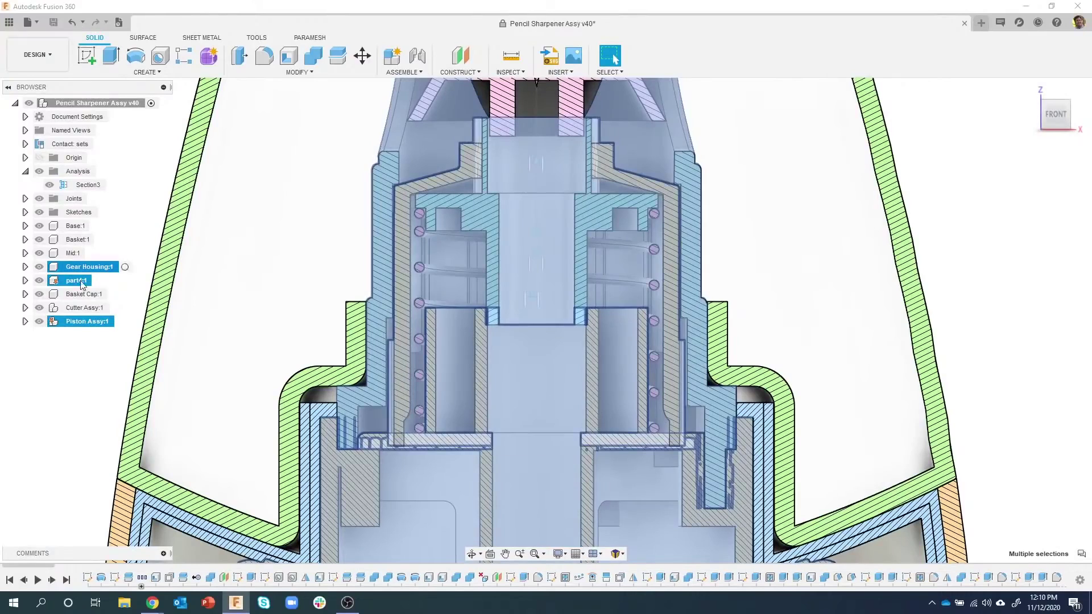
pyautogui.rightClick(81, 270)
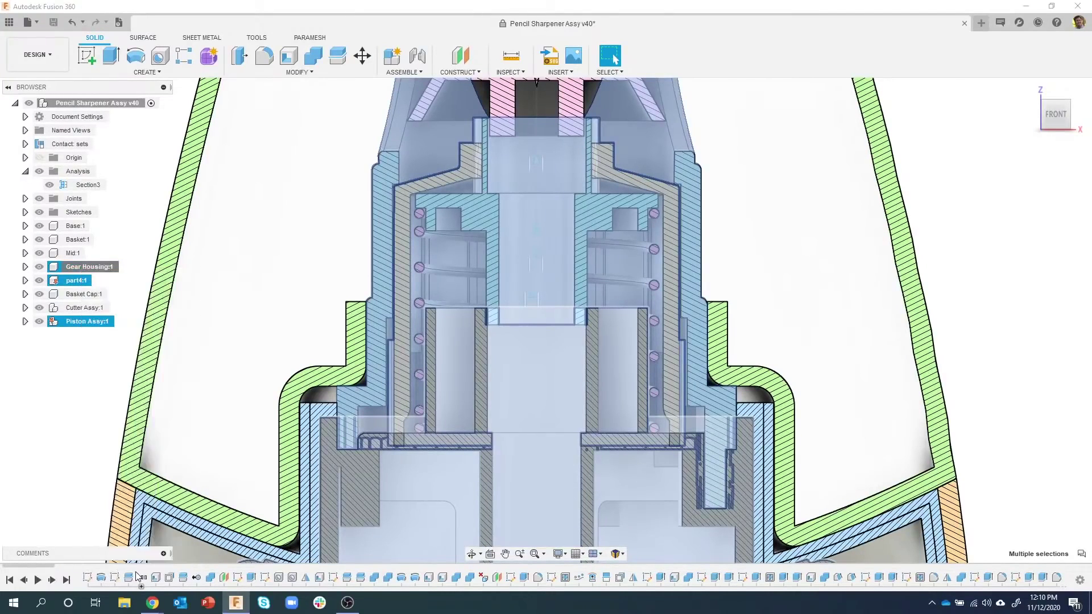
pyautogui.click(135, 572)
pyautogui.click(239, 335)
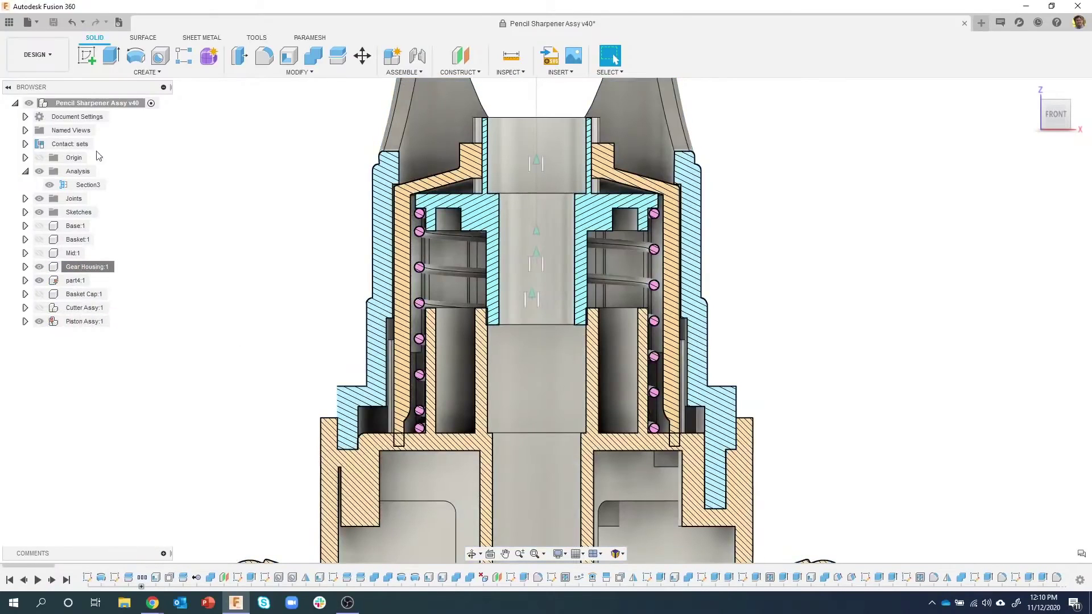
# Activate the Piston Assy component for editing and clear the selection.
pyautogui.scroll(-3, 182, 350)
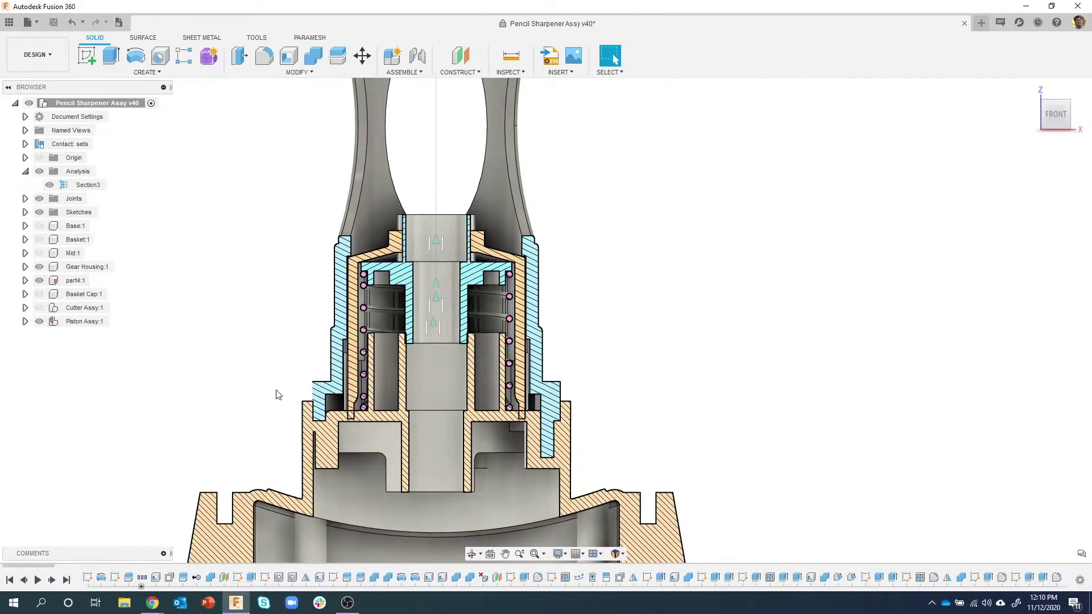
pyautogui.scroll(2, 355, 386)
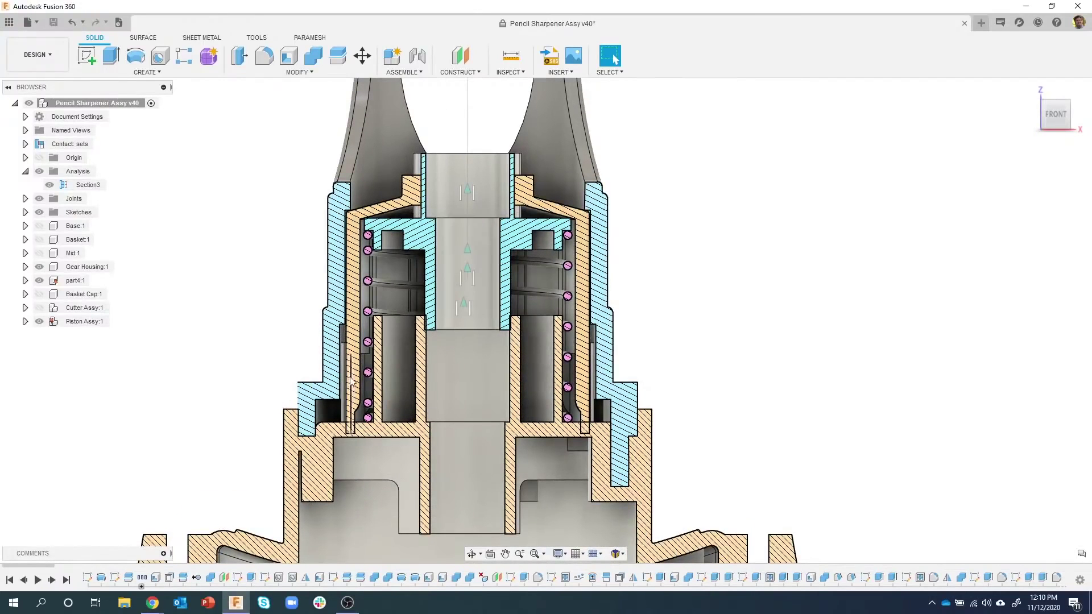
pyautogui.click(92, 324)
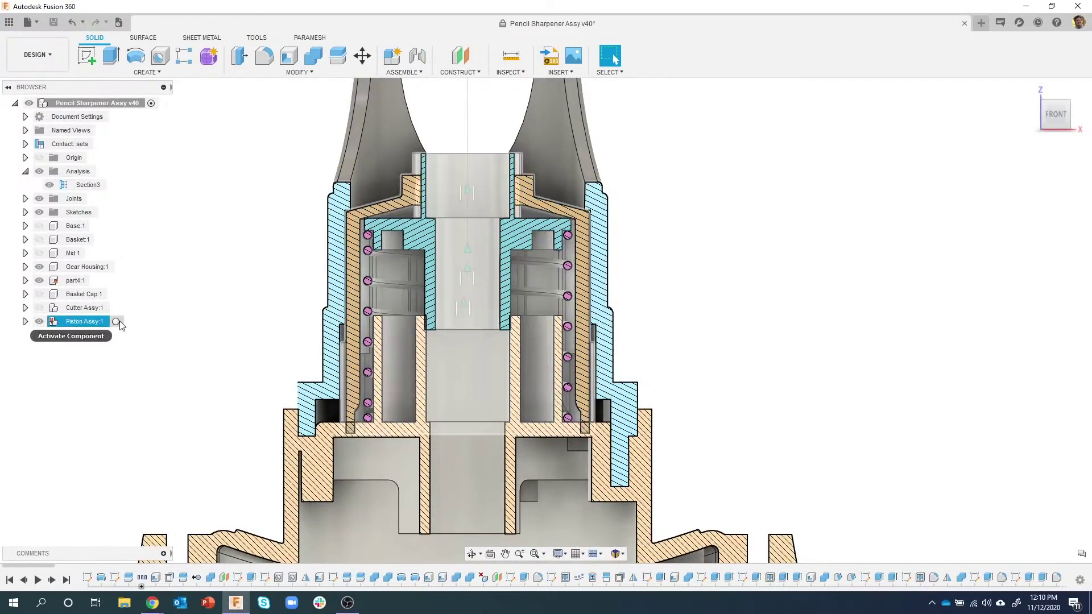
pyautogui.press('Escape')
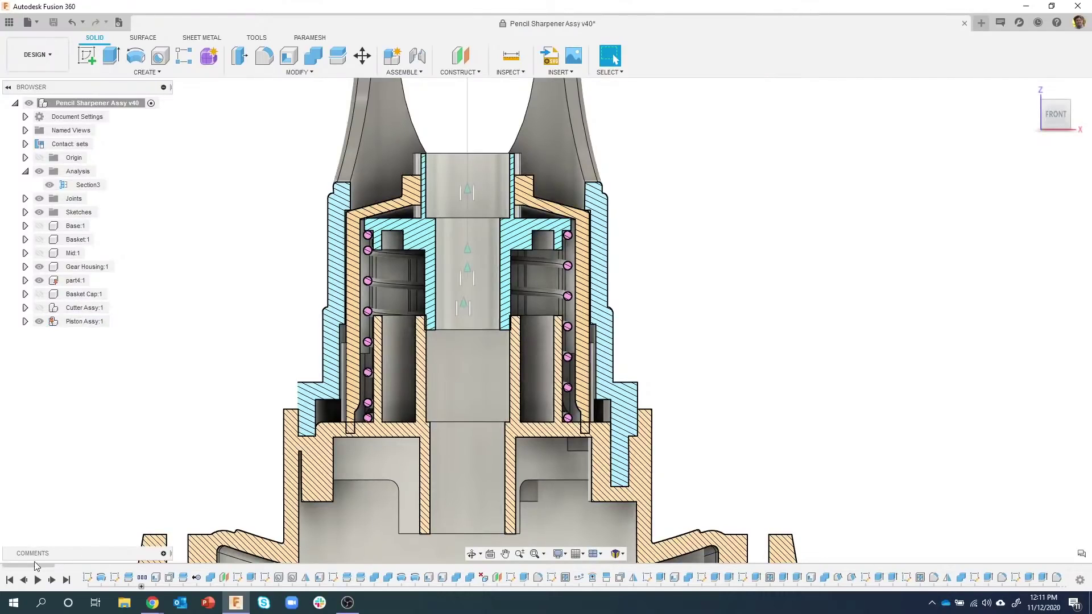
pyautogui.moveTo(33, 570)
pyautogui.mouseDown()
pyautogui.moveTo(736, 583)
pyautogui.moveTo(1015, 575)
pyautogui.moveTo(14, 573)
pyautogui.mouseUp()
pyautogui.click(115, 322)
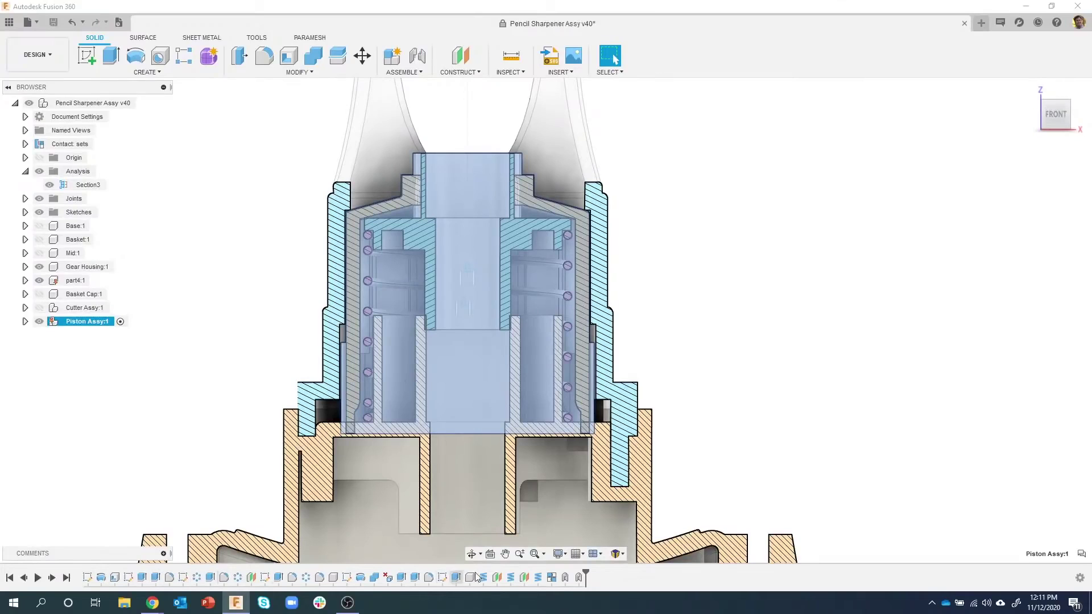
pyautogui.click(122, 443)
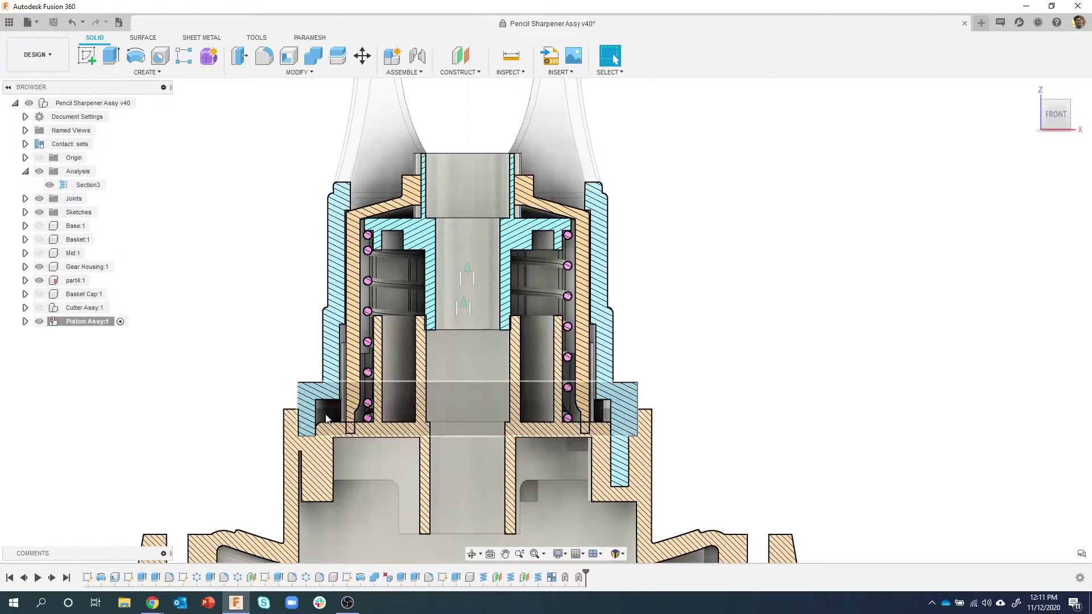
# Measure the distance between the gear housing's upper floor edge and the piston's lower edge, view it from an angle and copy the result.
pyautogui.scroll(5, 349, 444)
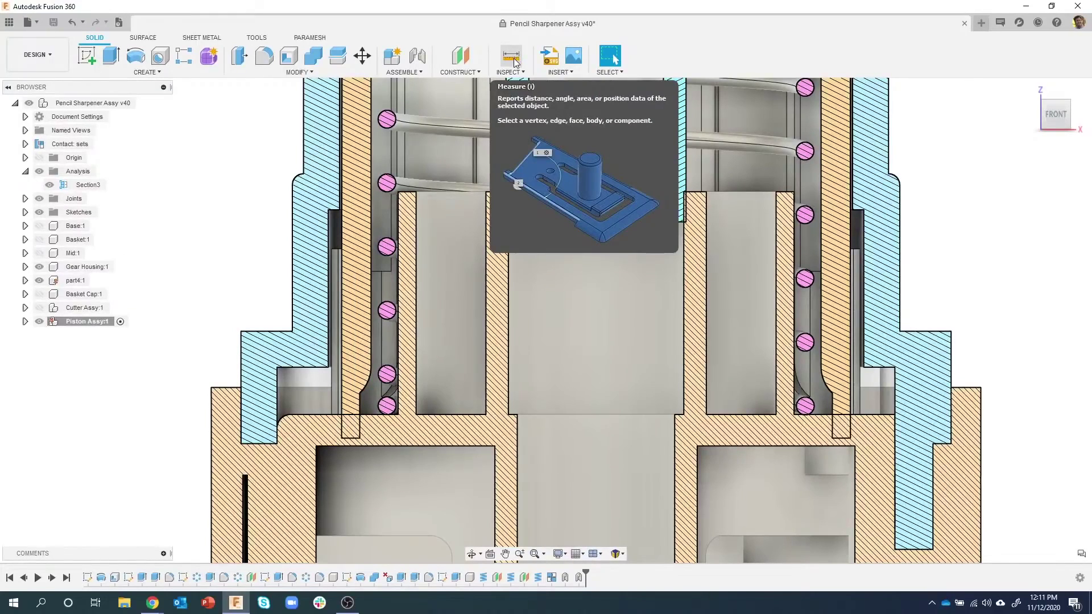
pyautogui.click(523, 72)
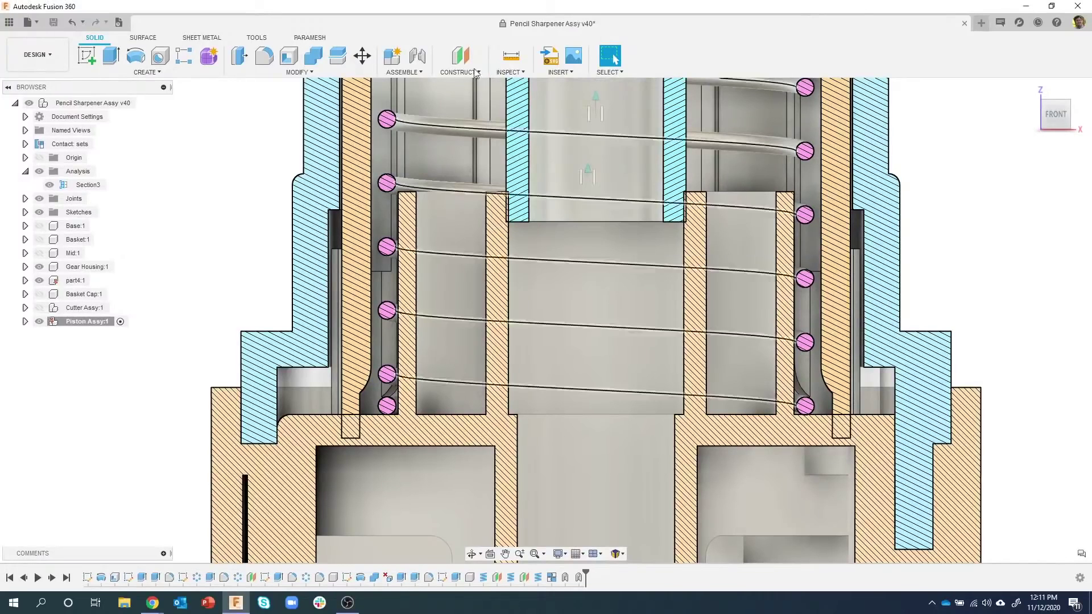
pyautogui.click(509, 57)
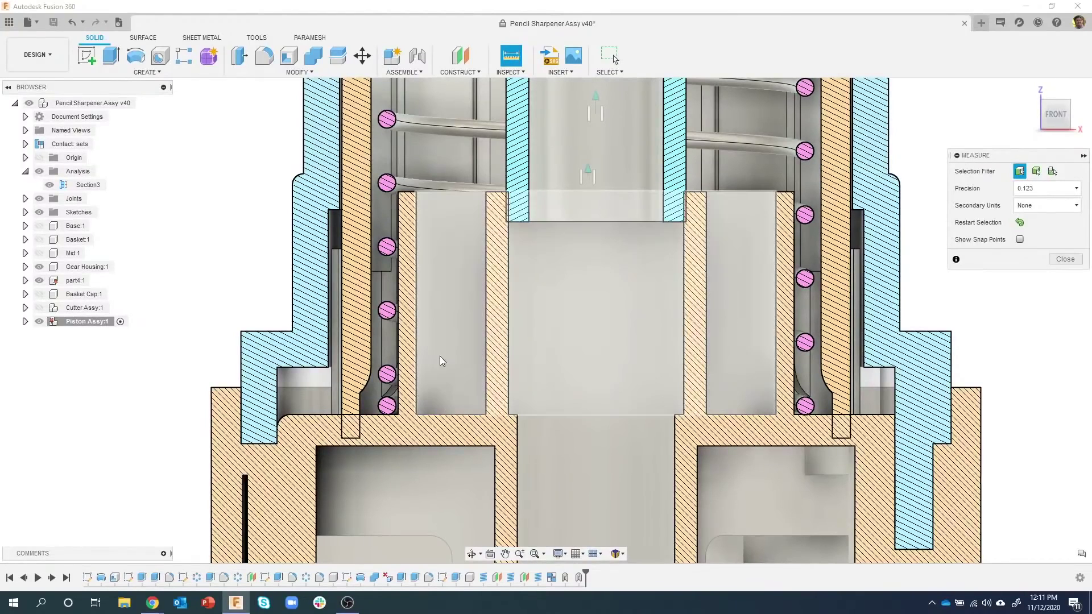
pyautogui.click(329, 417)
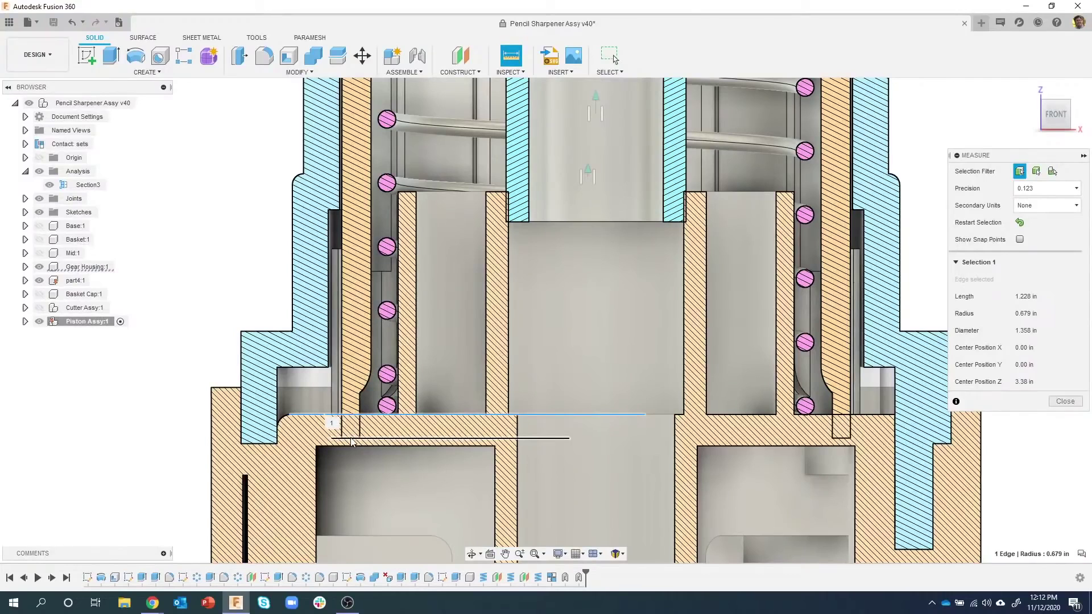
pyautogui.click(353, 439)
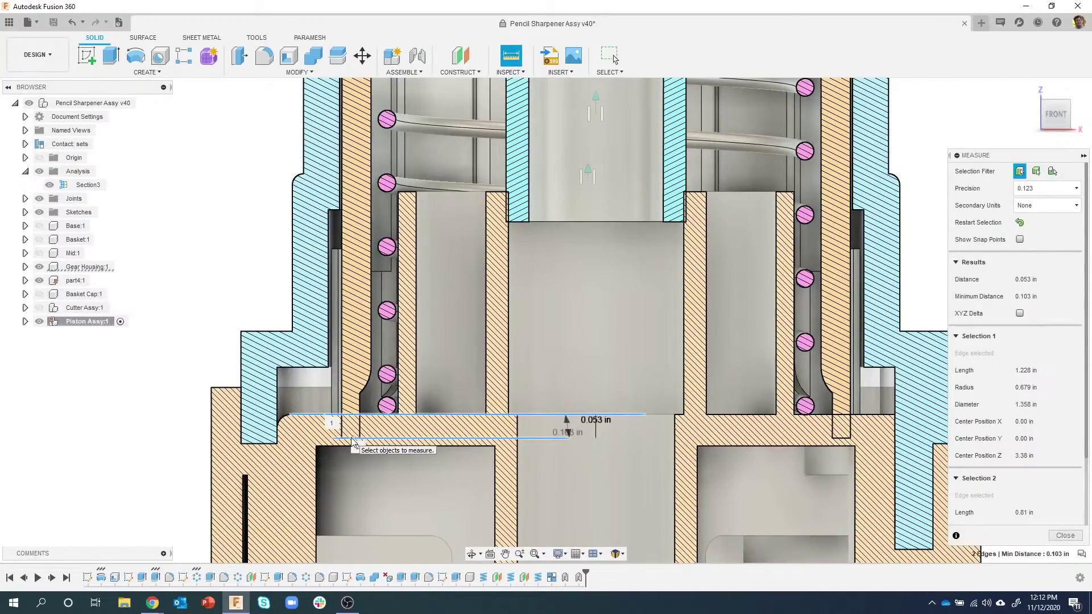
pyautogui.scroll(5, 580, 442)
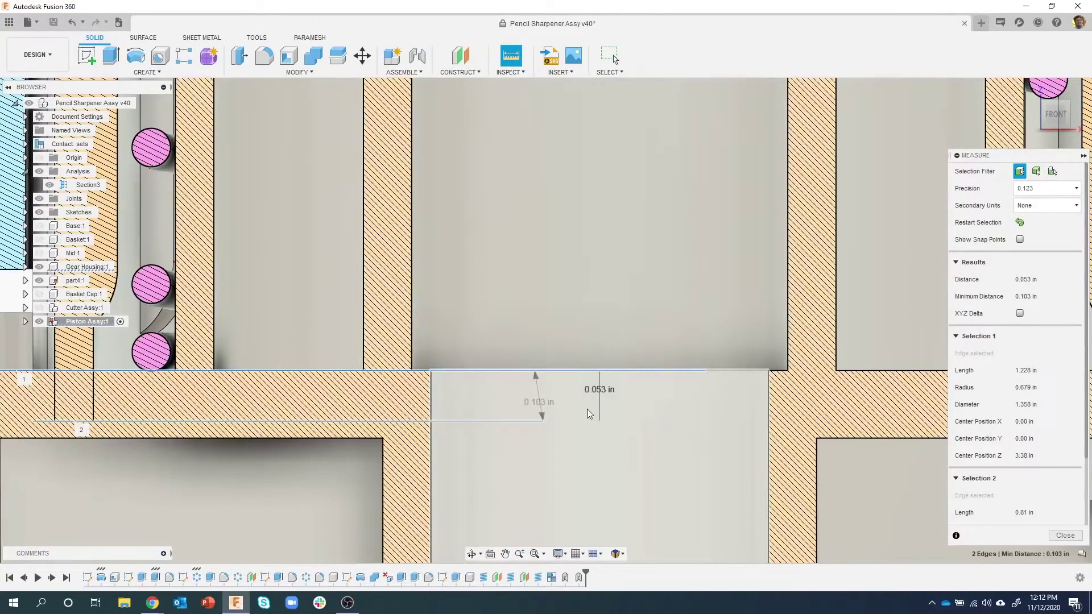
pyautogui.scroll(-1, 552, 421)
pyautogui.scroll(-1, 547, 405)
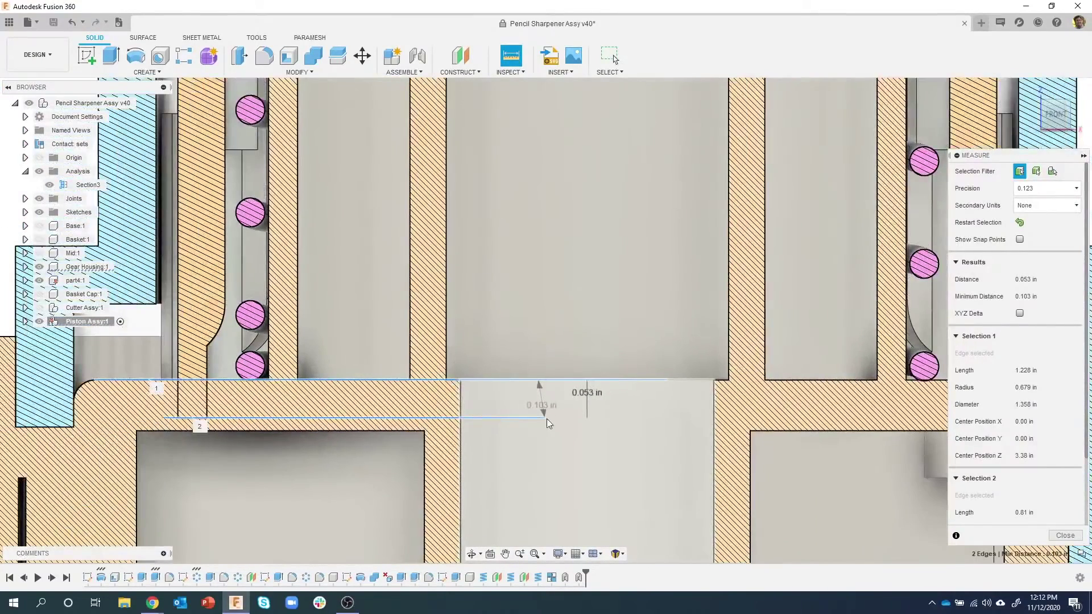
pyautogui.moveTo(312, 458)
pyautogui.keyDown('shift'); pyautogui.mouseDown(button='middle')
pyautogui.moveTo(292, 458)
pyautogui.moveTo(226, 383)
pyautogui.moveTo(234, 311)
pyautogui.moveTo(217, 296)
pyautogui.moveTo(463, 390)
pyautogui.moveTo(509, 431)
pyautogui.moveTo(416, 392)
pyautogui.mouseUp(button='middle'); pyautogui.keyUp('shift')
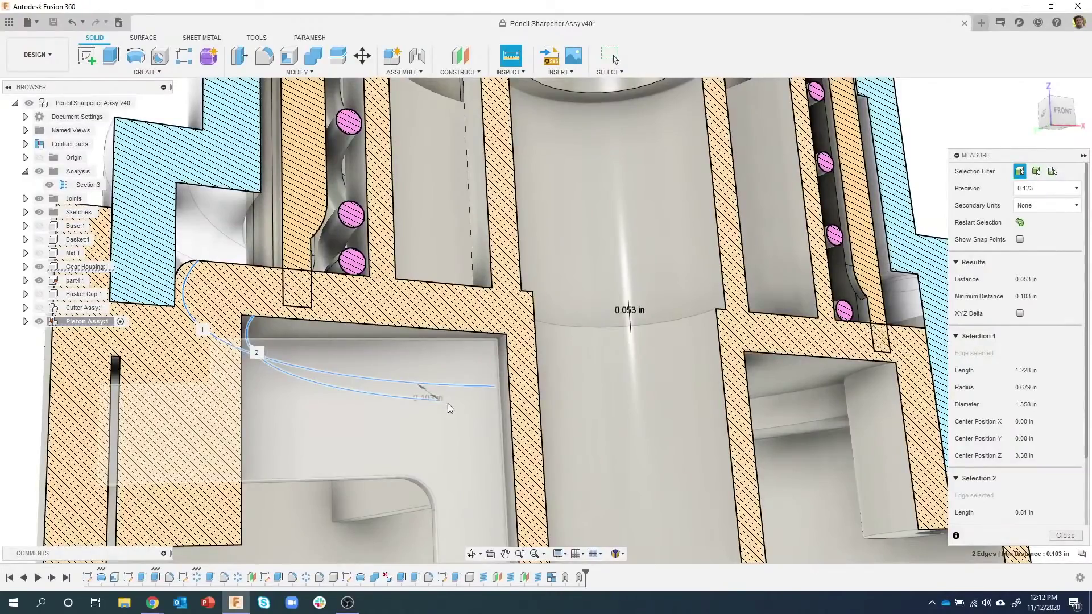
pyautogui.keyDown('shift'); pyautogui.moveTo(471, 419); pyautogui.dragTo(619, 322, button='middle'); pyautogui.keyUp('shift')
pyautogui.click(1060, 113)
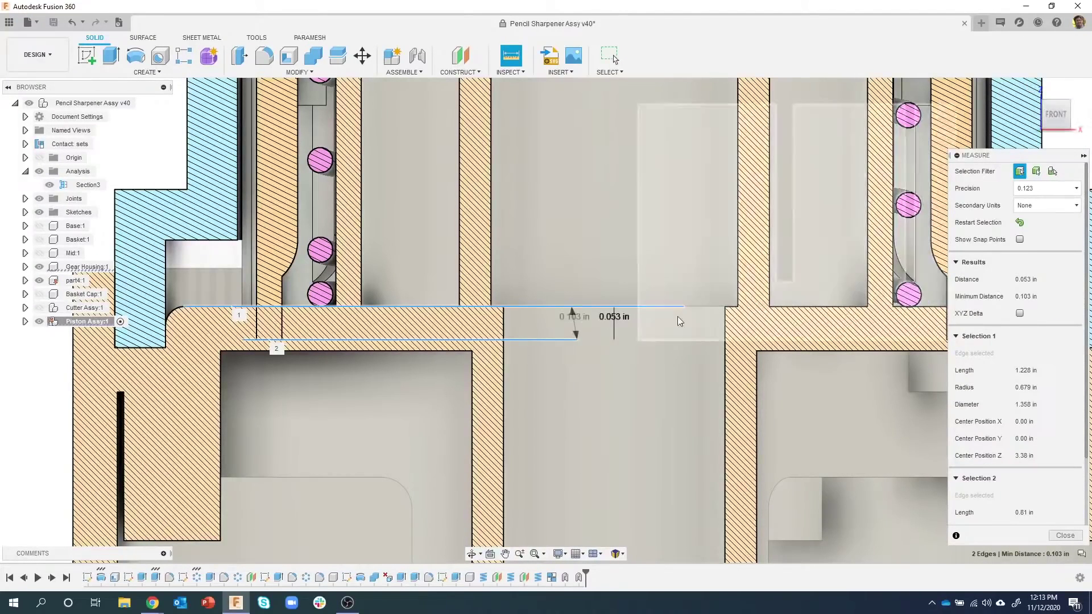
pyautogui.click(1025, 281)
pyautogui.scroll(-3, 623, 327)
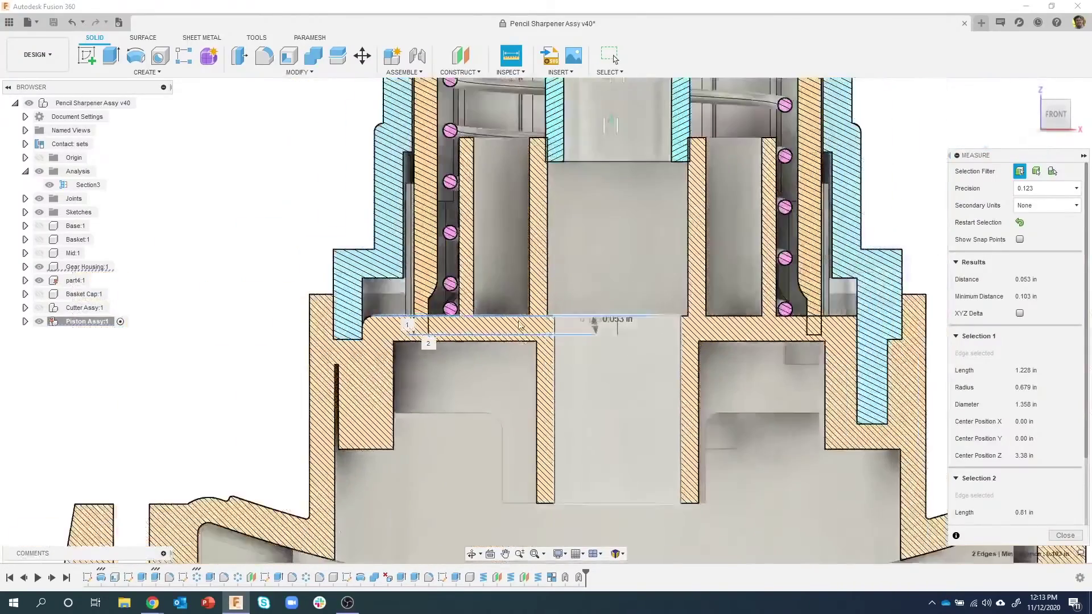
# Try pasting the copied distance, 0.053 in, into a comment without posting it, and close the measurement.
pyautogui.click(163, 554)
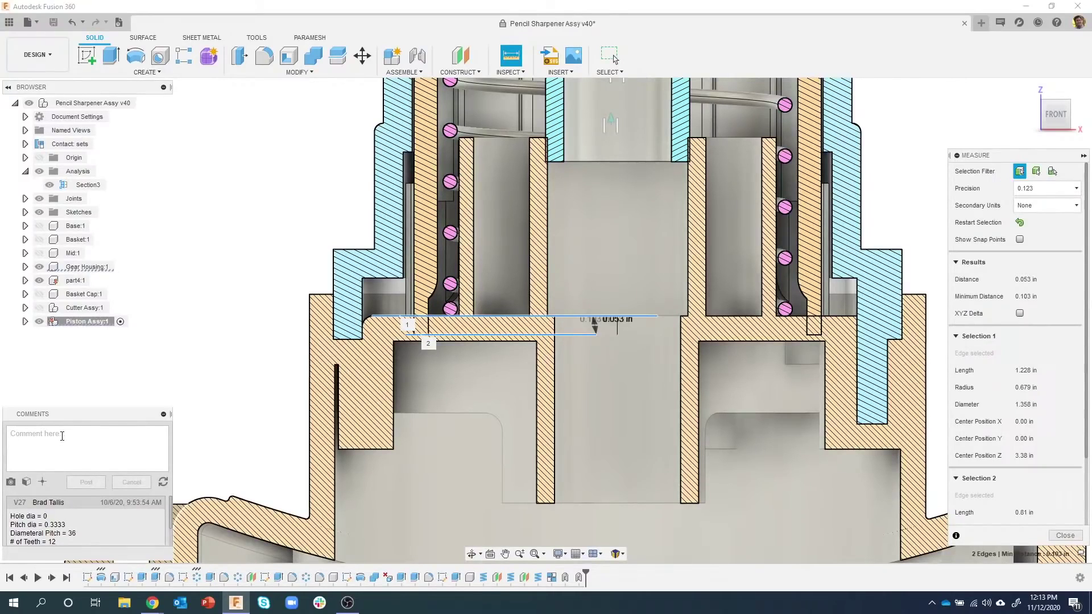
pyautogui.write('0.053 in')
pyautogui.moveTo(36, 434); pyautogui.dragTo(4, 438)
pyautogui.click(163, 414)
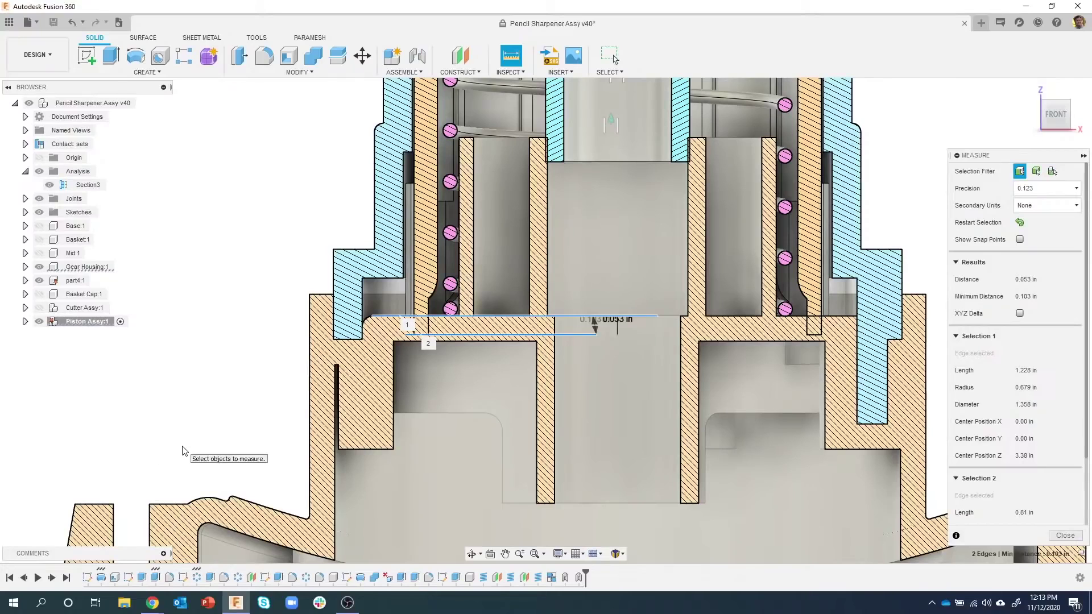
pyautogui.click(1066, 536)
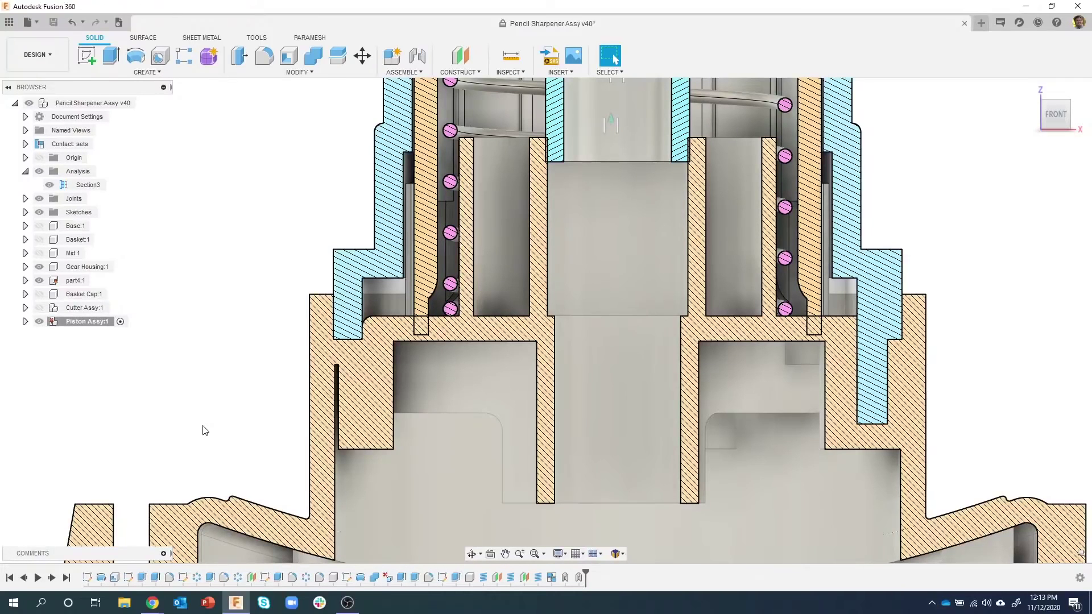
# Expand the piston assembly's sketches and open its first sketch, Sketch1, for editing.
pyautogui.click(101, 323)
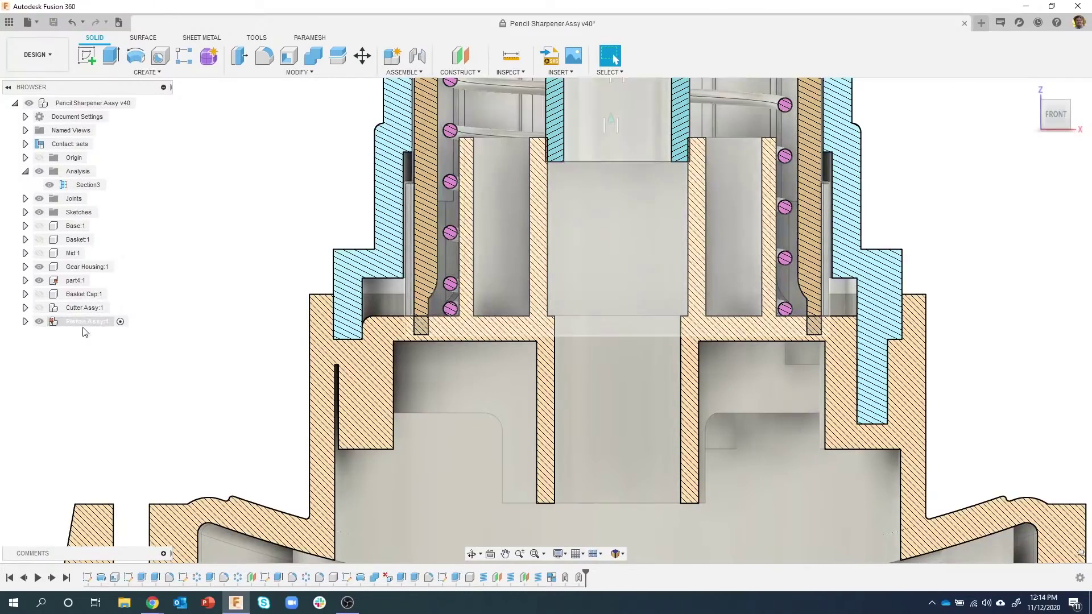
pyautogui.click(25, 321)
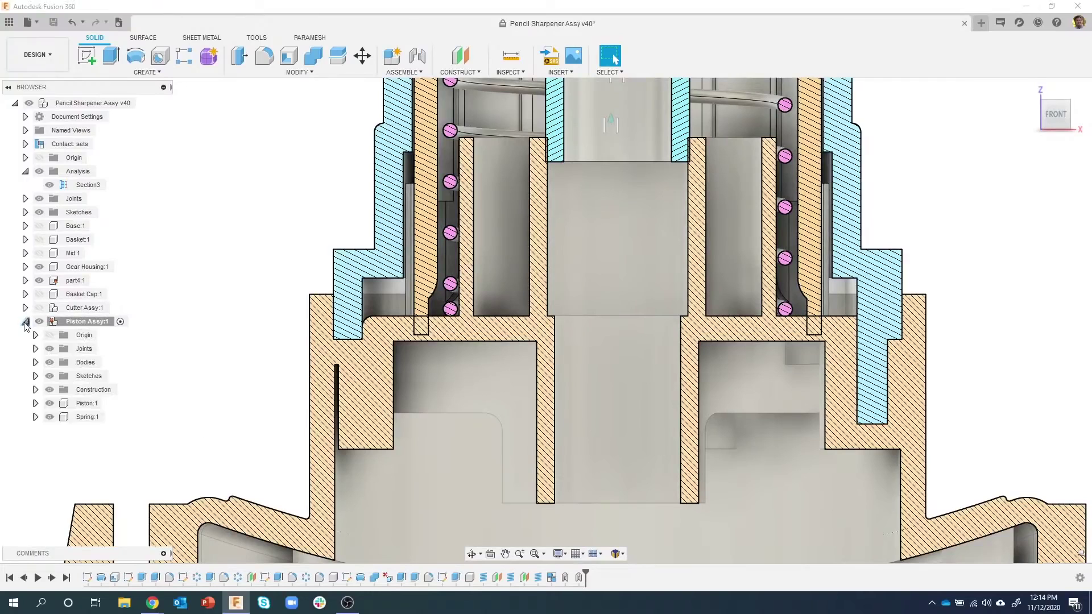
pyautogui.click(34, 376)
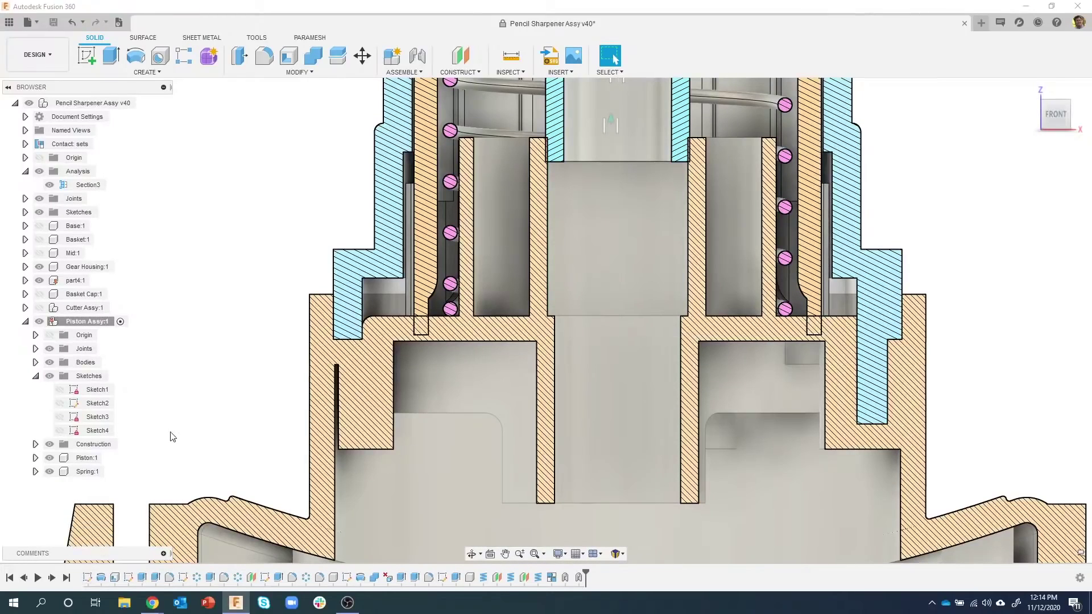
pyautogui.scroll(-2, 171, 439)
pyautogui.moveTo(174, 335); pyautogui.dragTo(196, 417, button='middle')
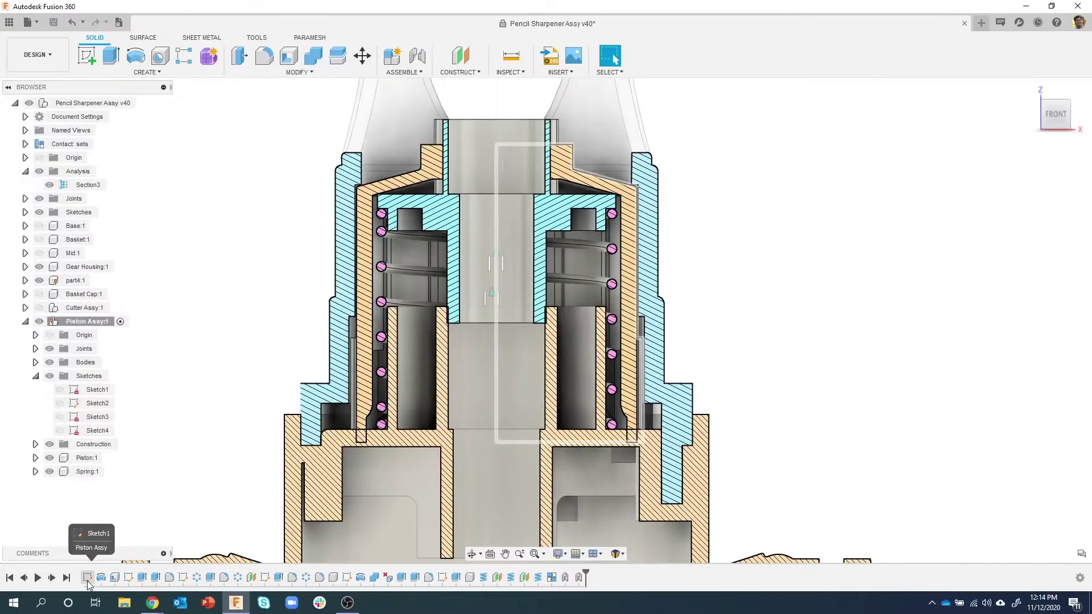
pyautogui.doubleClick(87, 581)
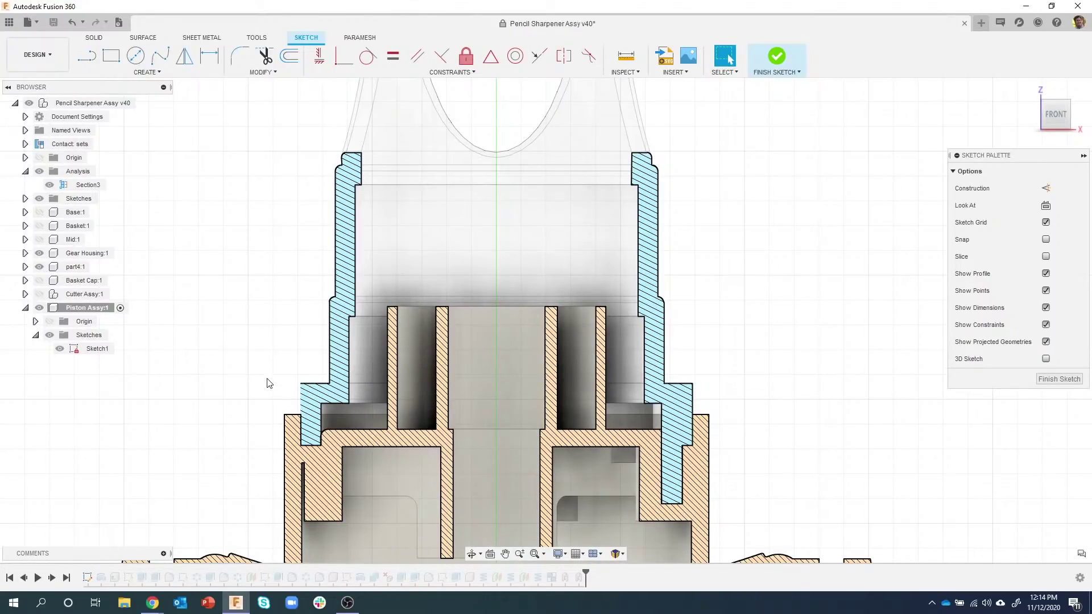
# Examine the piston profile in the sketch, checking its bottom line and that line's outer endpoint.
pyautogui.scroll(-6, 258, 333)
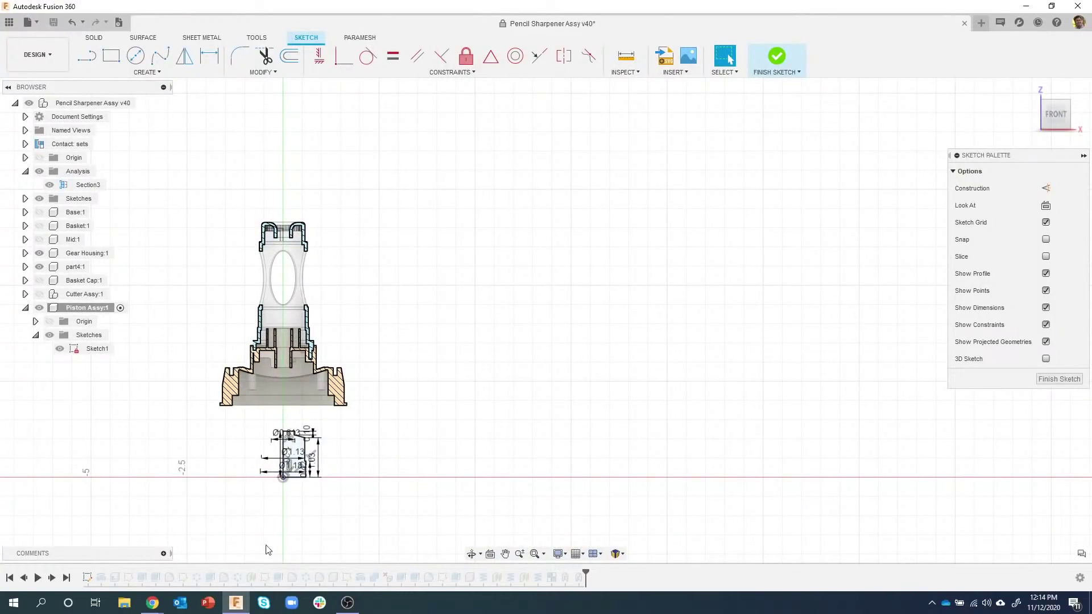
pyautogui.scroll(5, 280, 482)
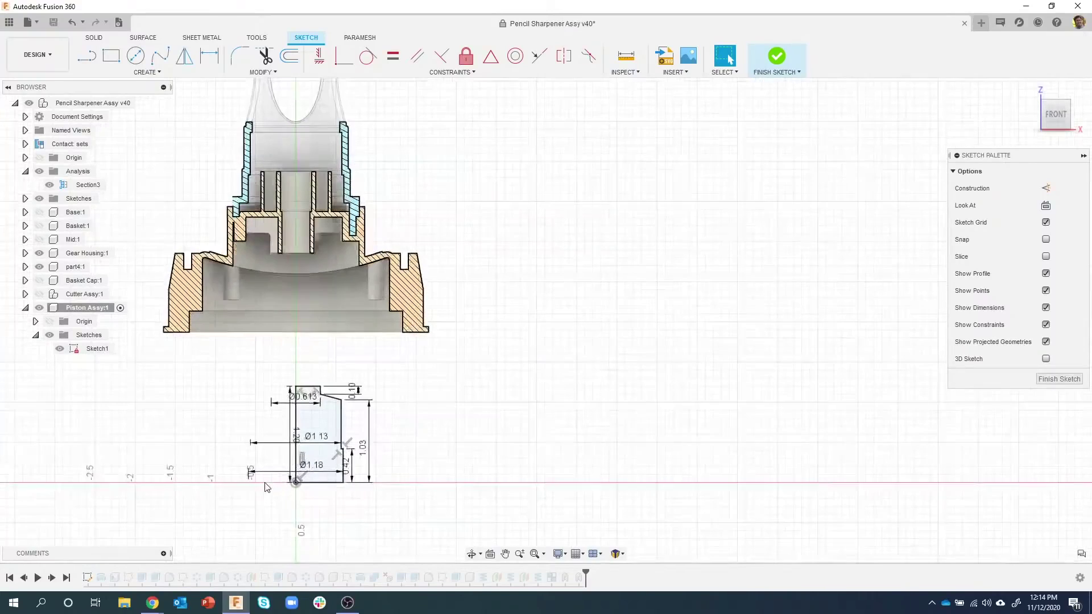
pyautogui.scroll(4, 281, 482)
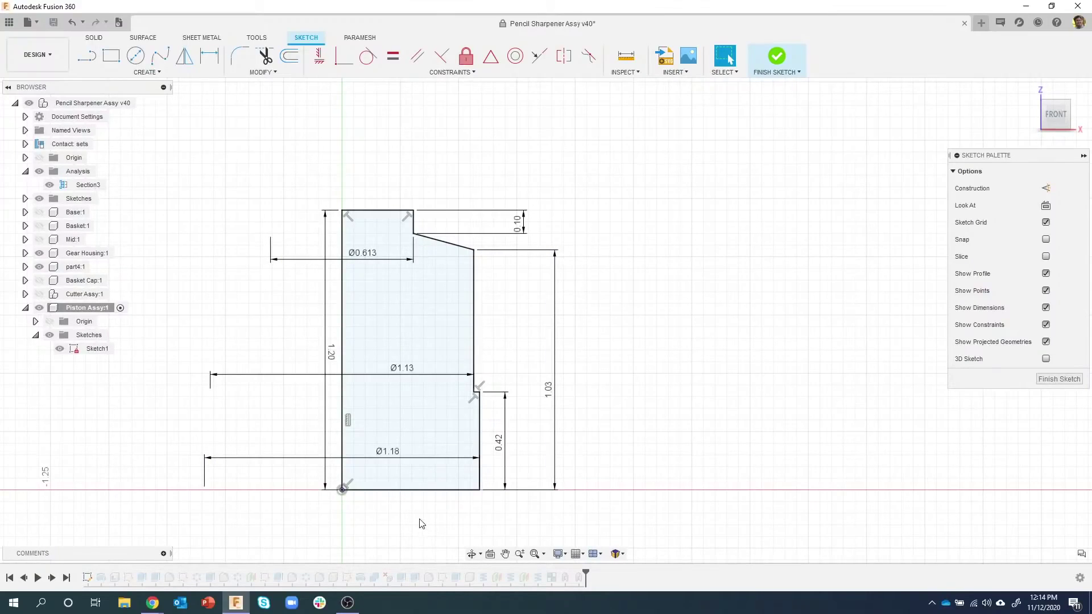
pyautogui.click(414, 490)
pyautogui.keyDown('shift'); pyautogui.click(413, 467); pyautogui.keyUp('shift')
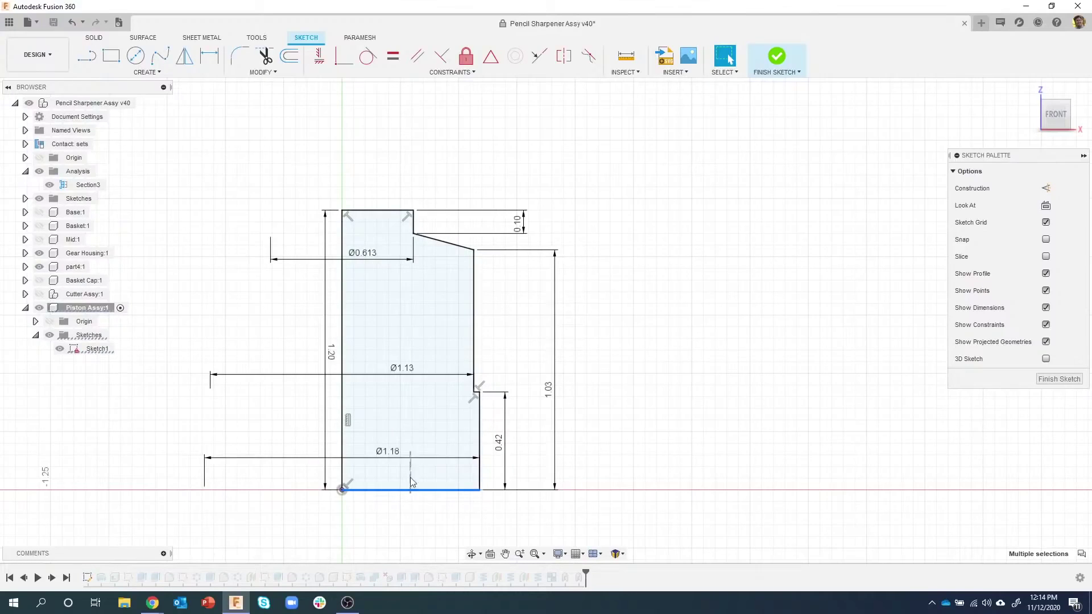
pyautogui.click(392, 533)
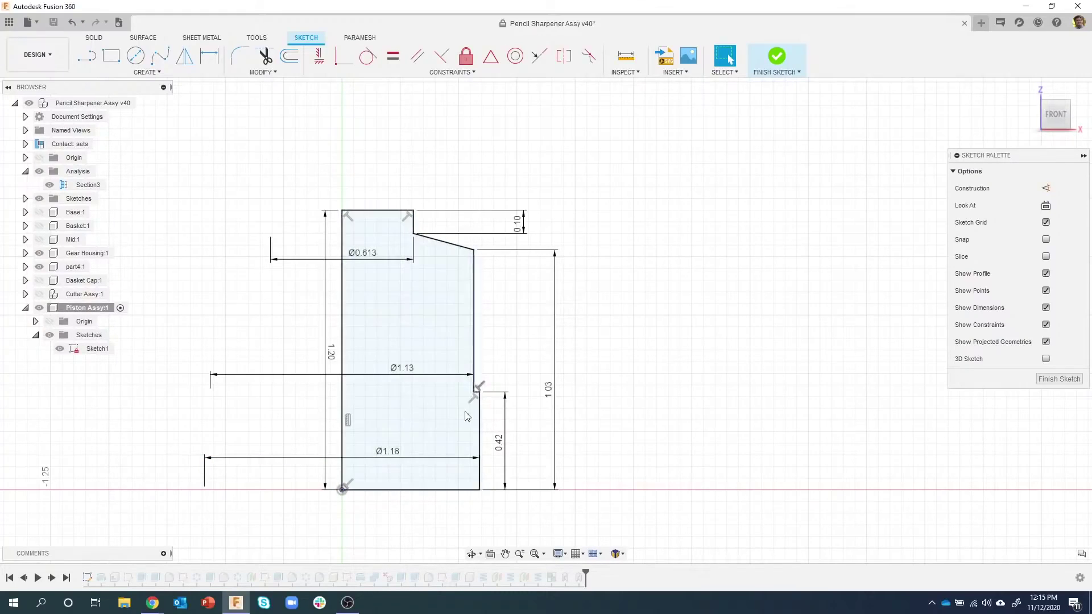
pyautogui.click(479, 492)
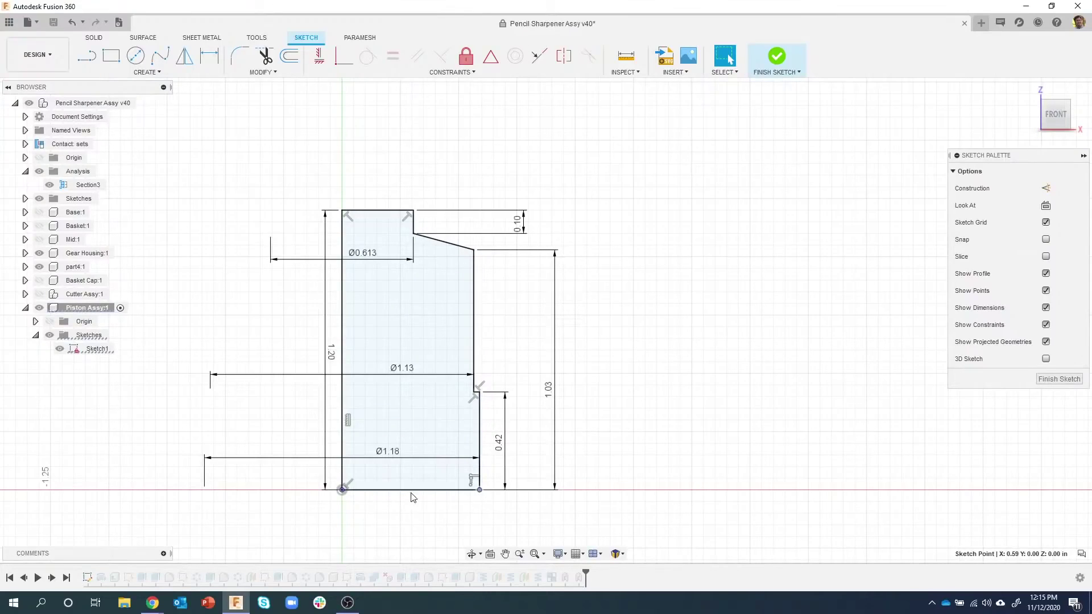
# Try deleting one of the two coincident constraints at the profile's origin corner.
pyautogui.click(337, 497)
pyautogui.click(322, 483)
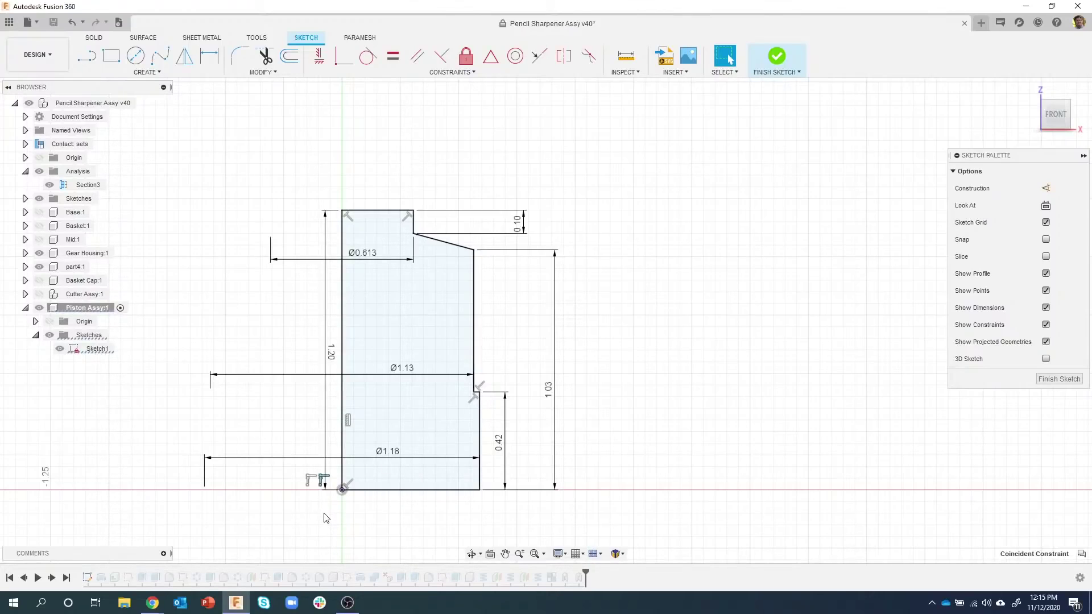
pyautogui.press('Delete')
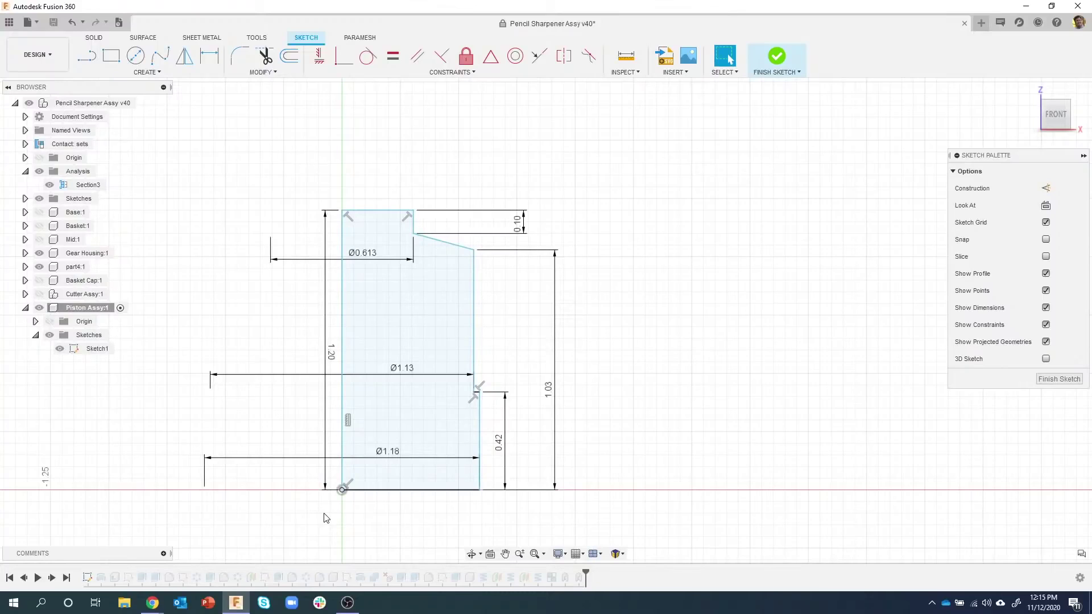
# Try deleting the other coincident constraint at the origin corner and moving the profile's bottom line.
pyautogui.click(344, 492)
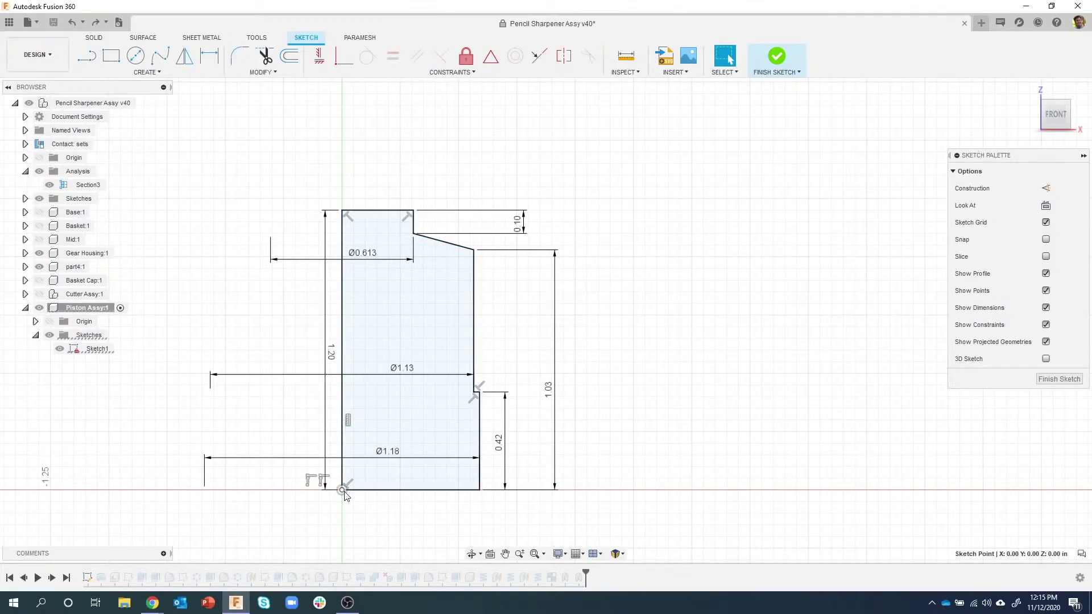
pyautogui.click(308, 481)
pyautogui.press('Delete')
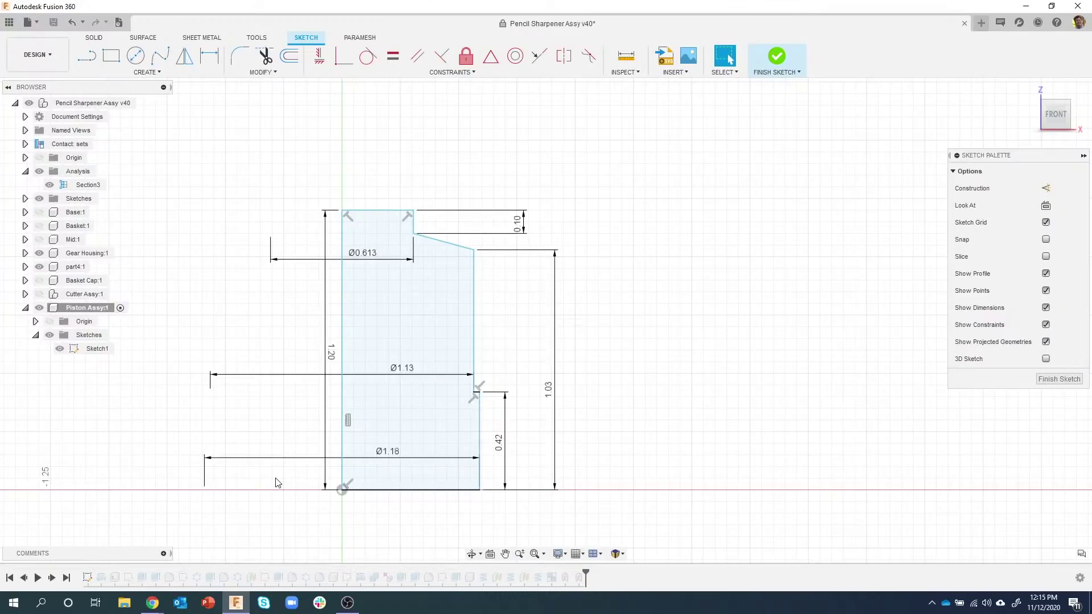
pyautogui.click(383, 493)
pyautogui.click(343, 491)
pyautogui.click(385, 488)
pyautogui.moveTo(385, 489)
pyautogui.mouseDown()
pyautogui.moveTo(391, 470)
pyautogui.moveTo(390, 490)
pyautogui.moveTo(390, 477)
pyautogui.moveTo(342, 490)
pyautogui.mouseUp()
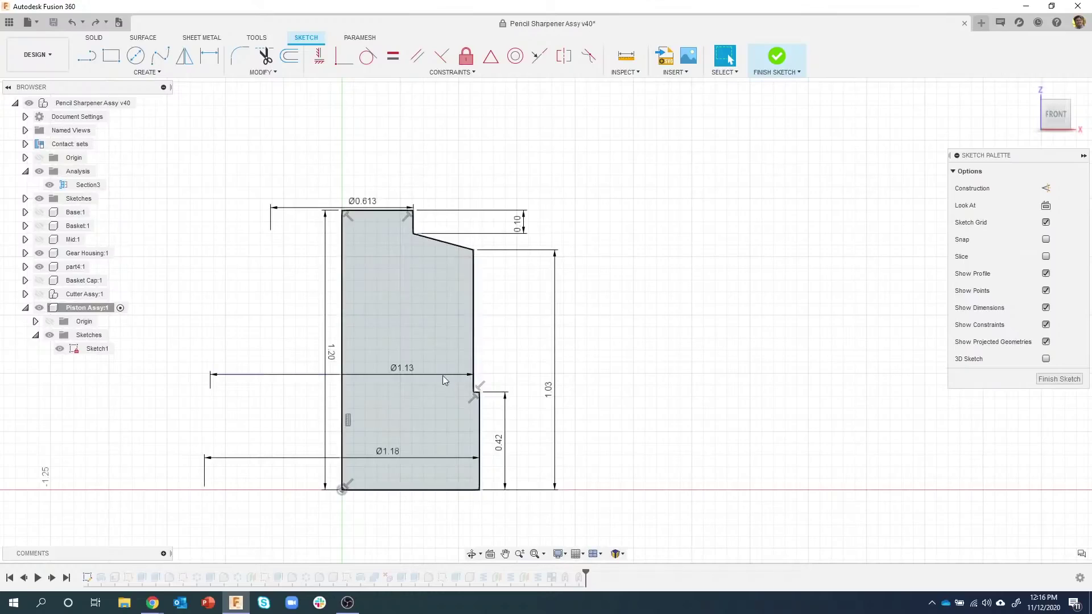
# Delete the 1.20 overall height dimension and the coincident constraint tying the bottom line to the origin.
pyautogui.click(331, 356)
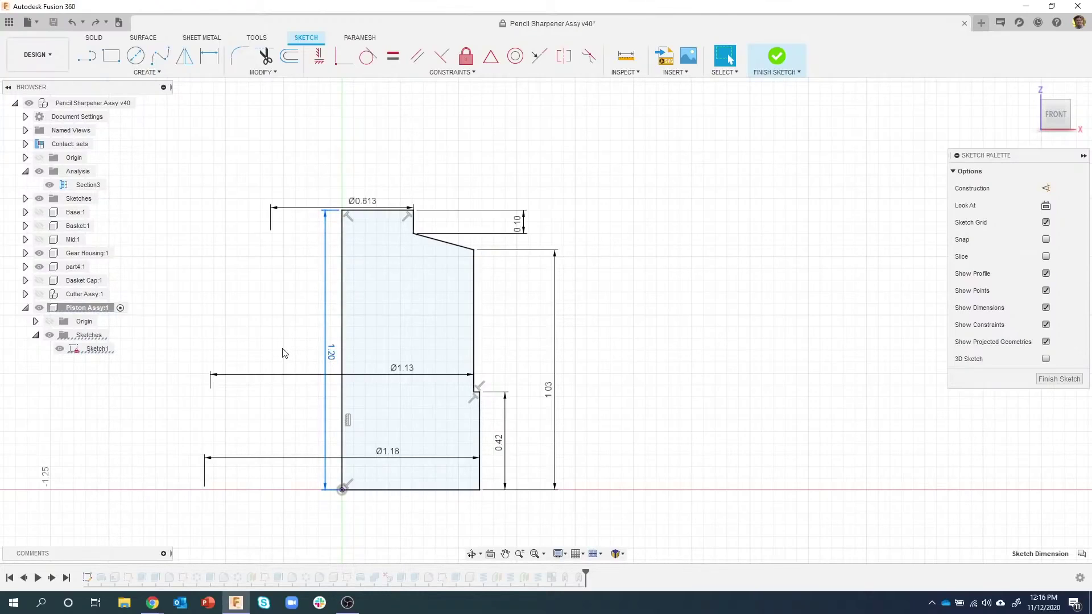
pyautogui.press('Delete')
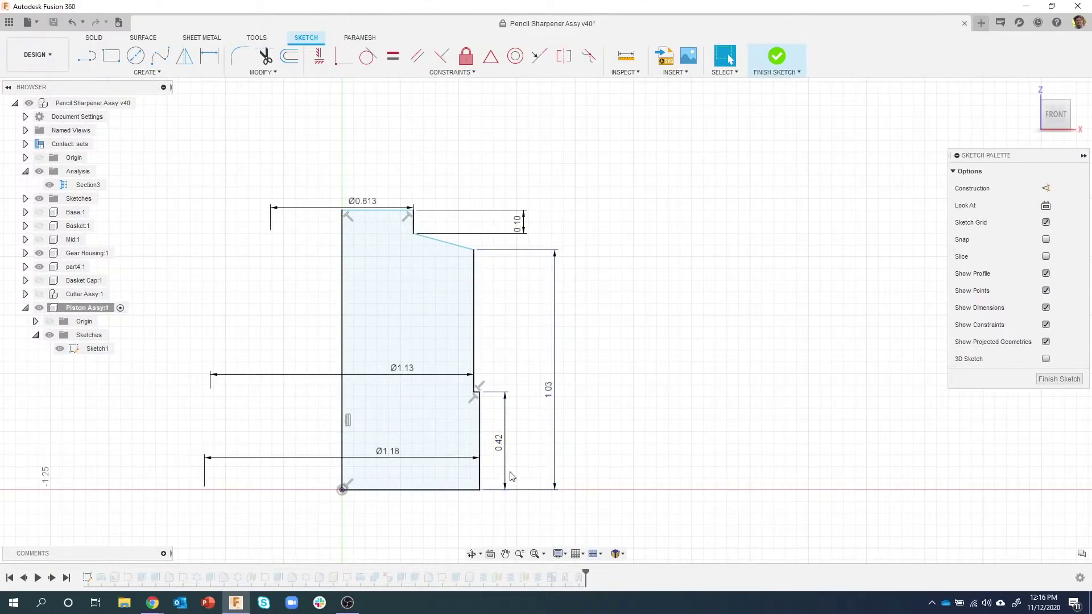
pyautogui.click(343, 493)
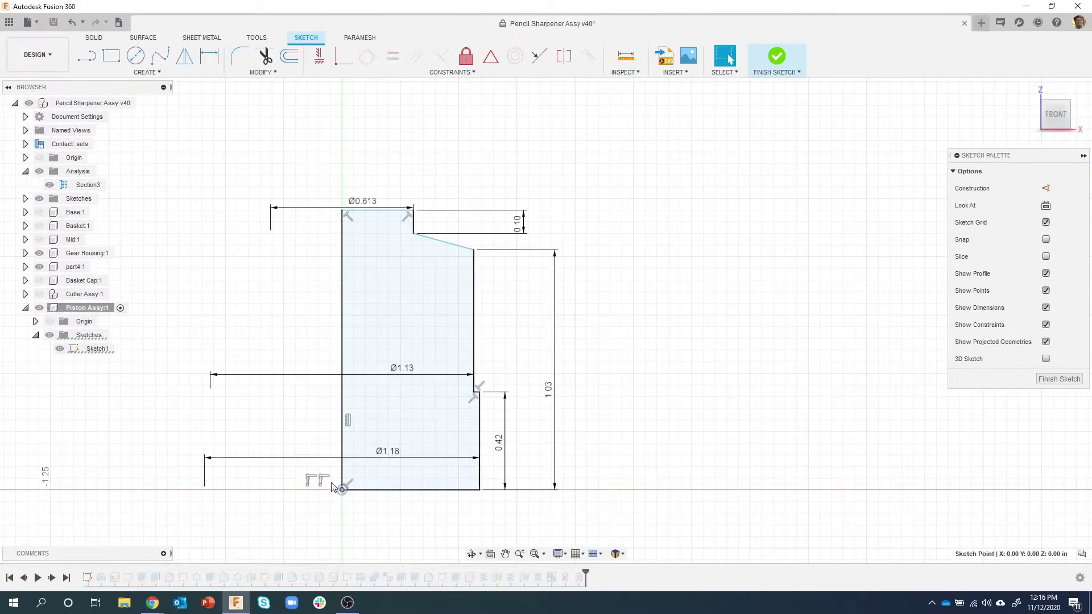
pyautogui.click(327, 482)
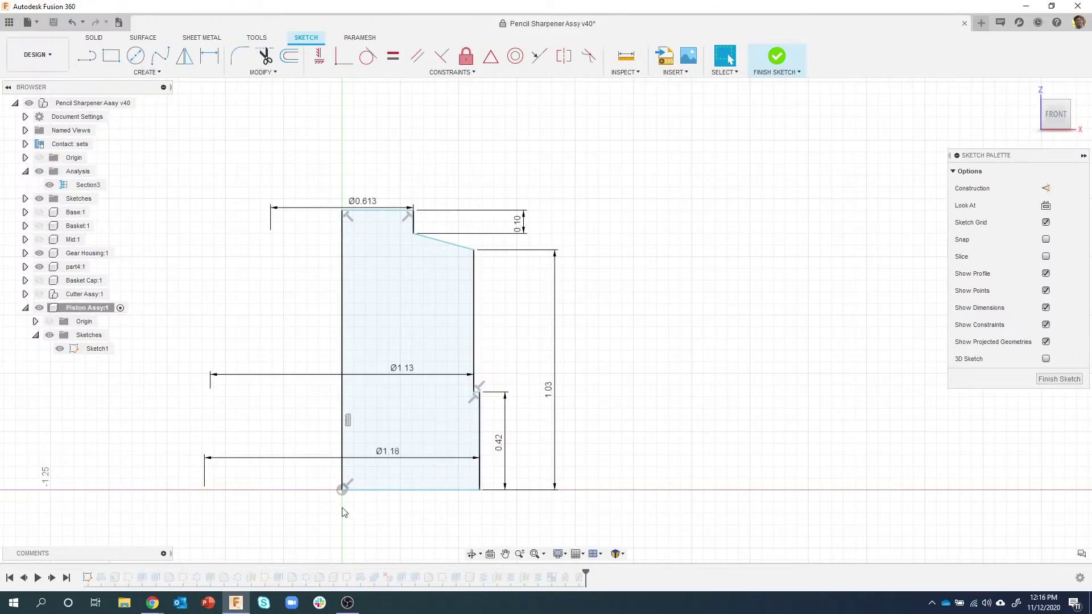
# Try moving the profile's bottom line up and down away from the origin, and undo the move.
pyautogui.moveTo(370, 495)
pyautogui.mouseDown()
pyautogui.moveTo(384, 455)
pyautogui.moveTo(389, 487)
pyautogui.moveTo(397, 459)
pyautogui.moveTo(396, 474)
pyautogui.mouseUp()
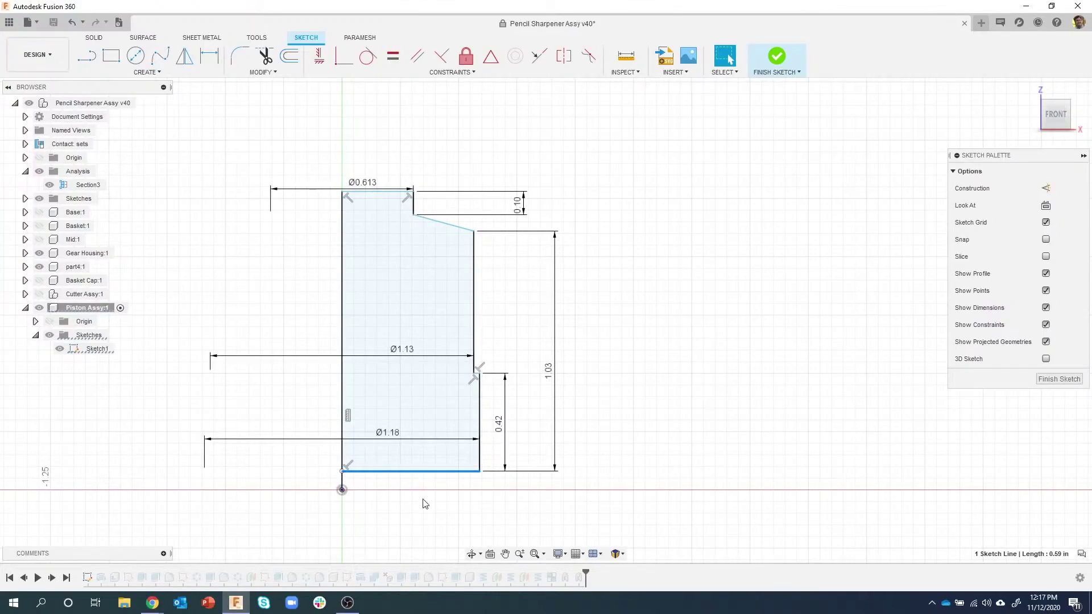
pyautogui.moveTo(398, 471); pyautogui.dragTo(401, 484)
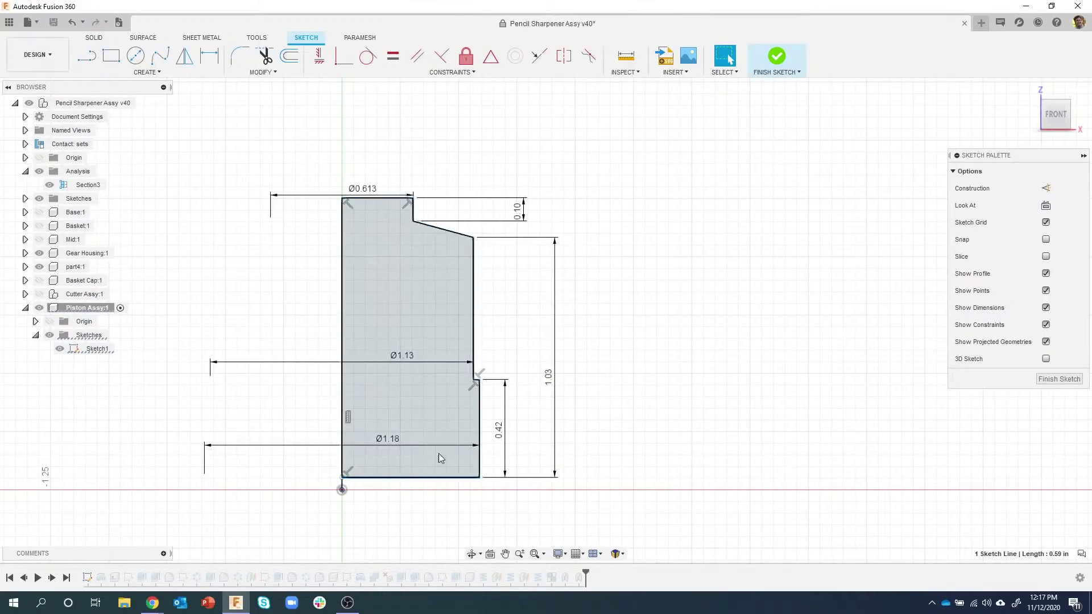
pyautogui.moveTo(406, 478)
pyautogui.mouseDown()
pyautogui.moveTo(406, 444)
pyautogui.moveTo(420, 496)
pyautogui.moveTo(429, 474)
pyautogui.moveTo(428, 517)
pyautogui.moveTo(390, 490)
pyautogui.moveTo(391, 465)
pyautogui.moveTo(397, 524)
pyautogui.moveTo(401, 483)
pyautogui.mouseUp()
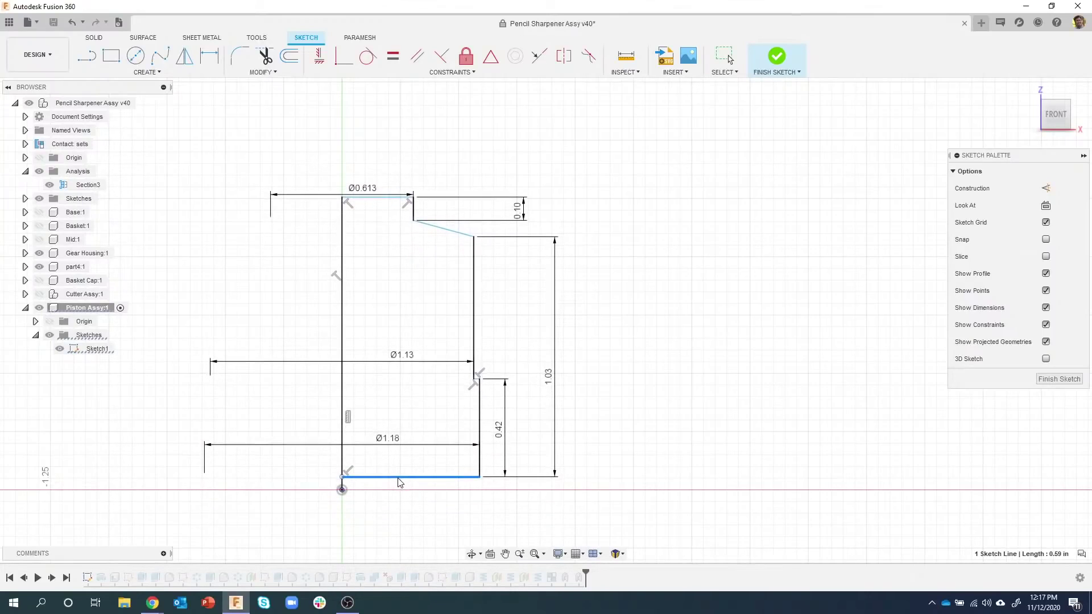
pyautogui.moveTo(401, 483)
pyautogui.mouseDown()
pyautogui.moveTo(394, 497)
pyautogui.moveTo(439, 519)
pyautogui.moveTo(420, 522)
pyautogui.moveTo(490, 529)
pyautogui.mouseUp()
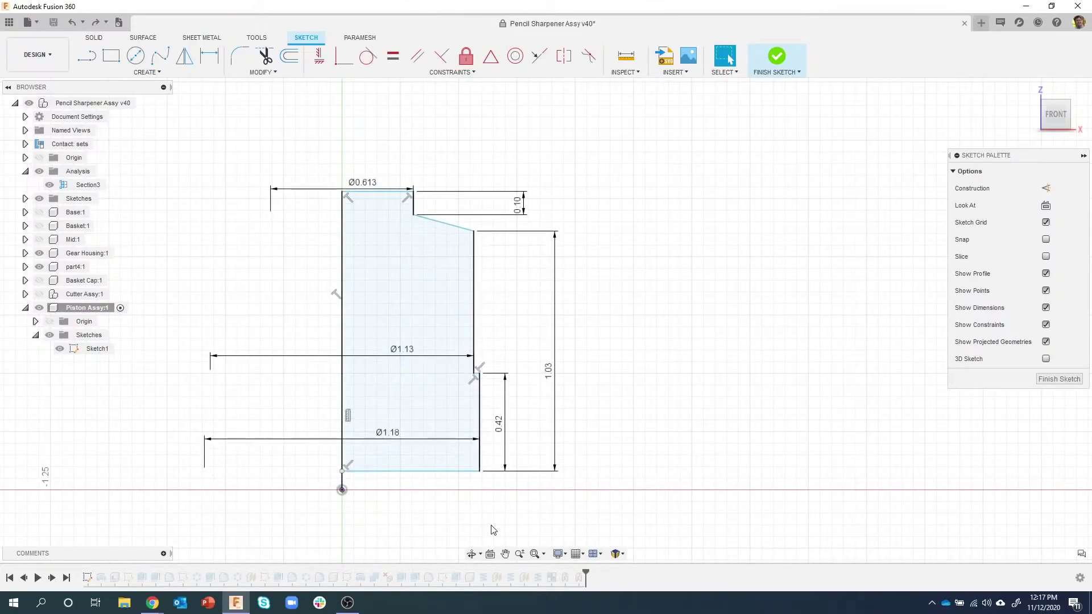
pyautogui.hotkey('ctrl', 'z')
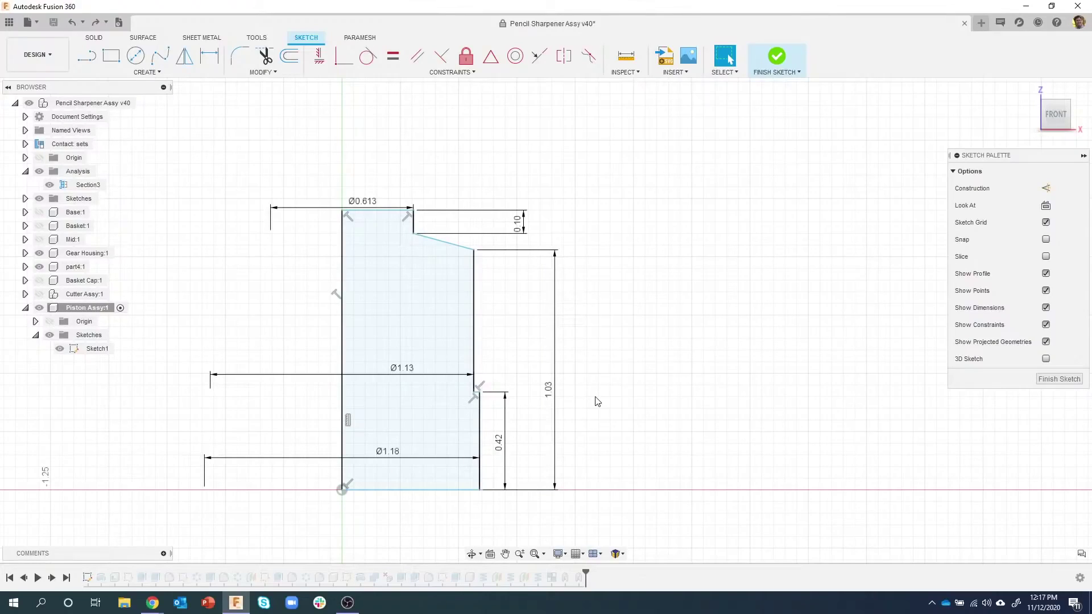
# Shorten the 1.03 in height dimension of the profile by subtracting 0.053 in from its value.
pyautogui.doubleClick(551, 393)
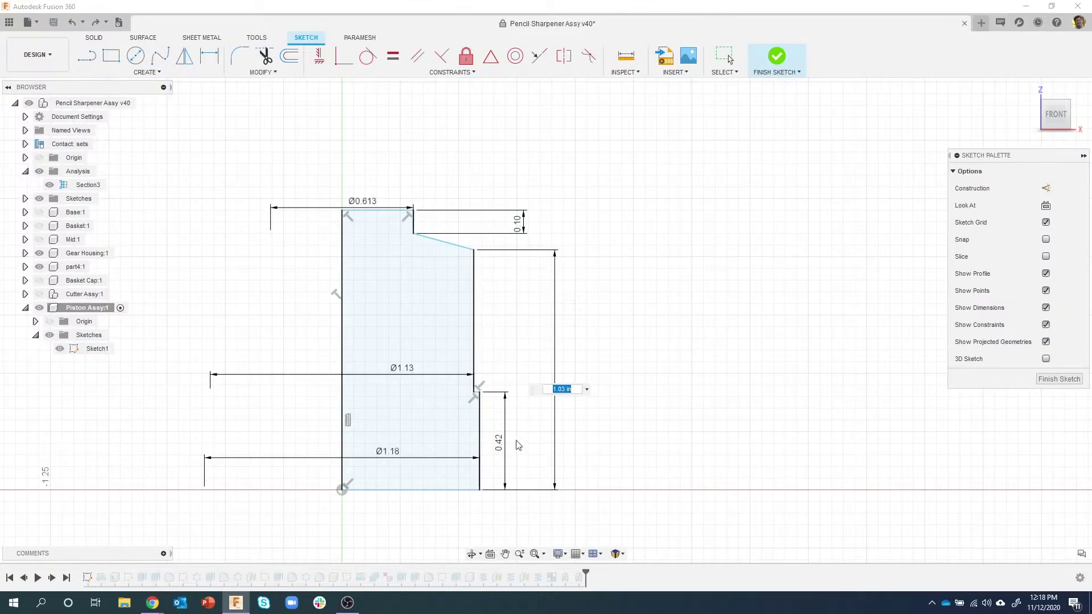
pyautogui.click(574, 390)
pyautogui.write('- 0.053 in')
pyautogui.press('Return')
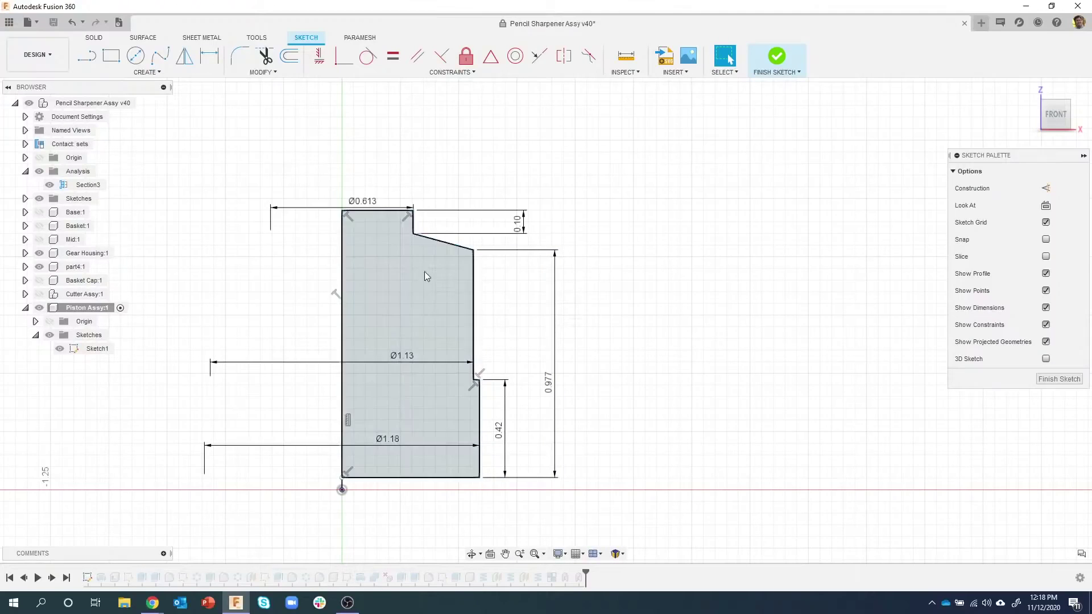
# Dimension the length of the profile's vertical axis line, accepting its current value.
pyautogui.click(215, 57)
pyautogui.click(342, 284)
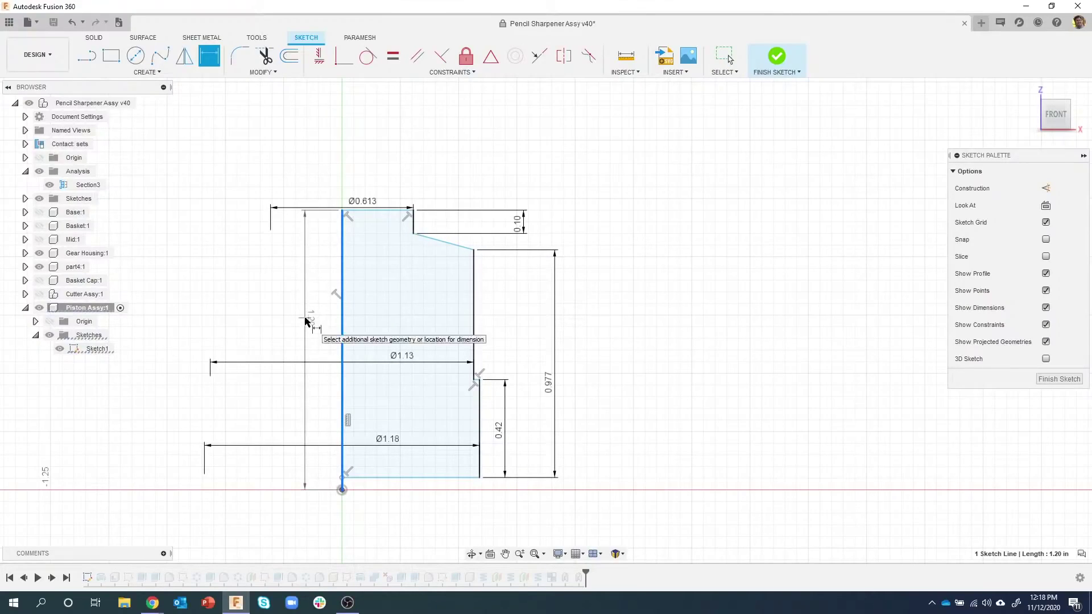
pyautogui.click(305, 296)
pyautogui.press('Return')
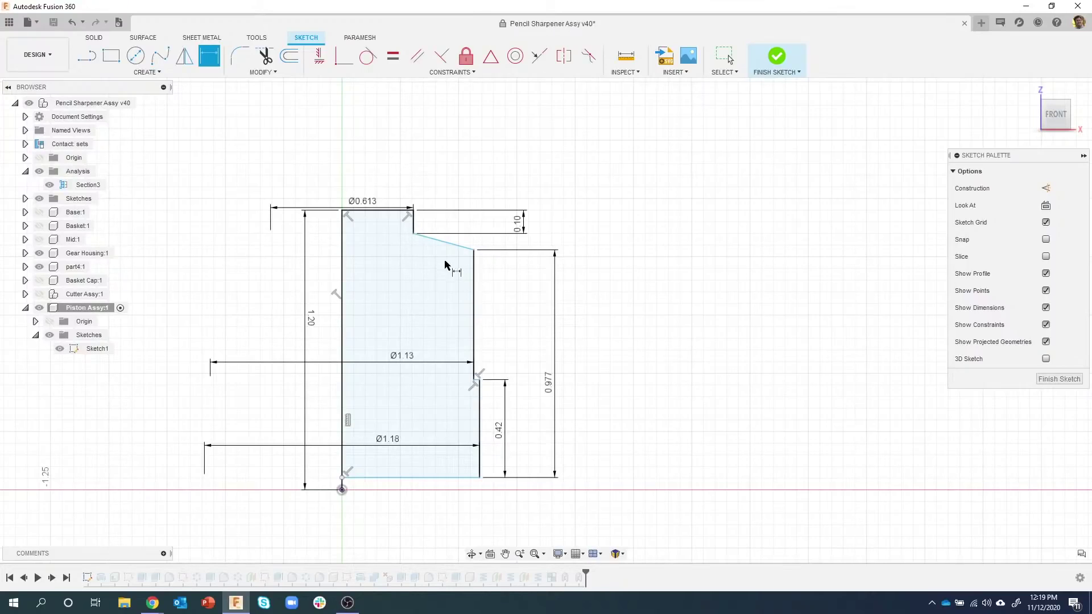
# Dimension the vertical distance between the sloped line's two endpoints, accepting its current value.
pyautogui.click(414, 234)
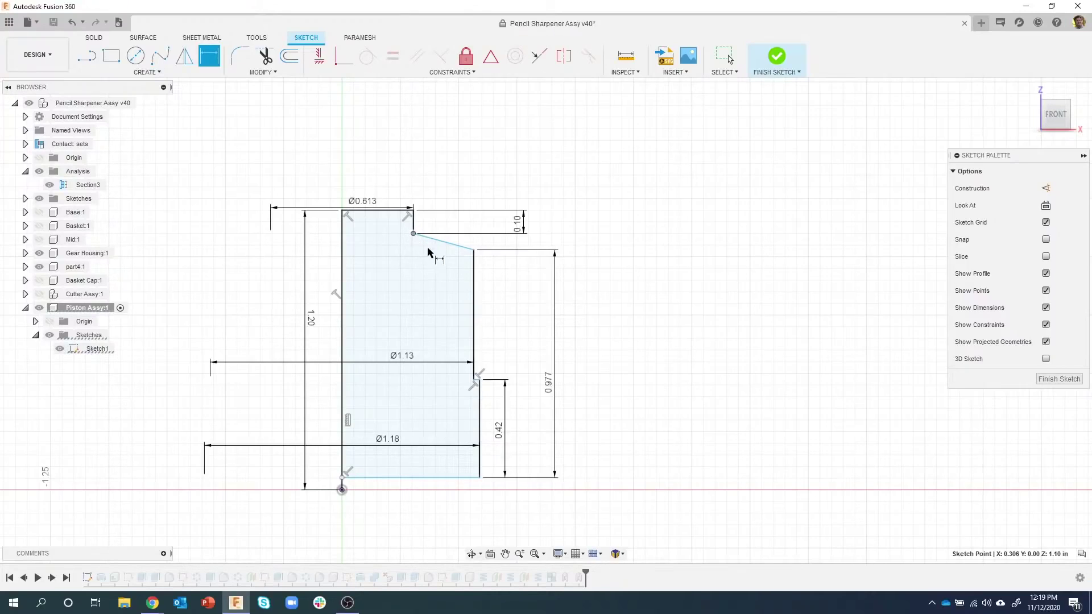
pyautogui.click(474, 251)
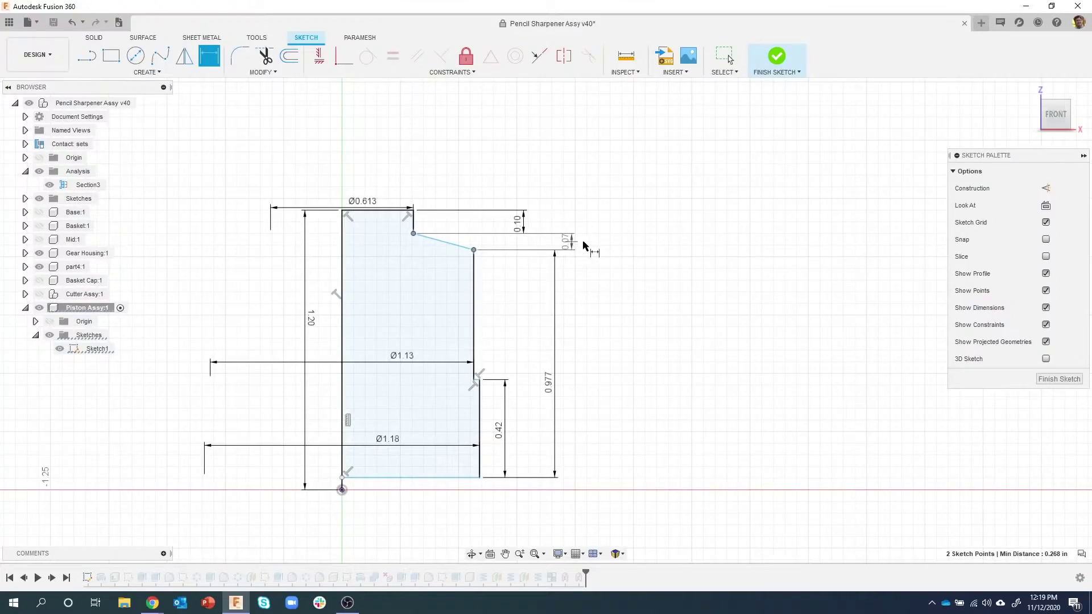
pyautogui.click(589, 243)
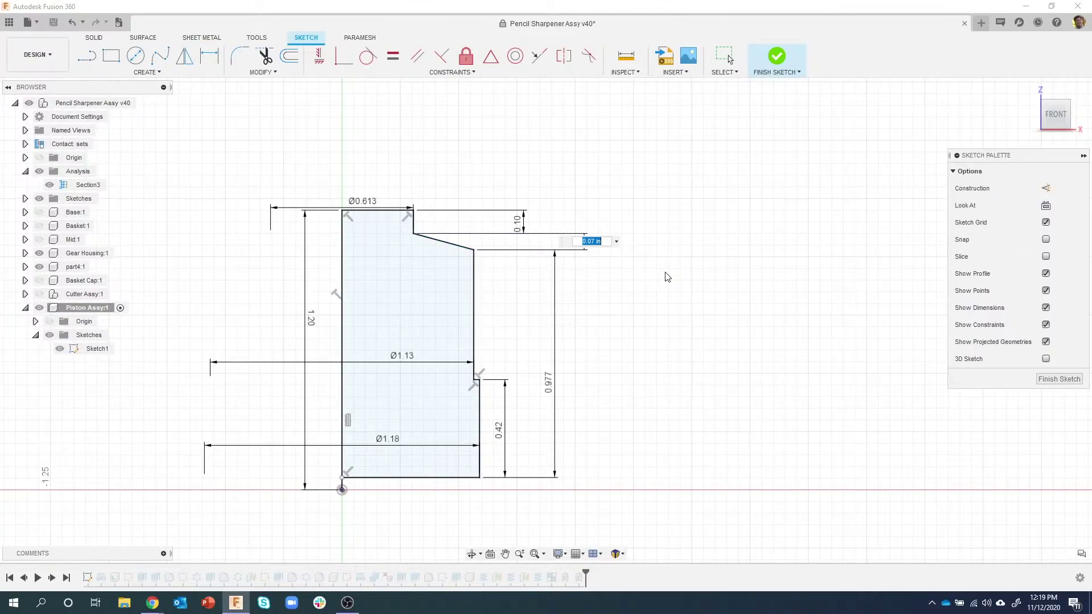
pyautogui.press('Return')
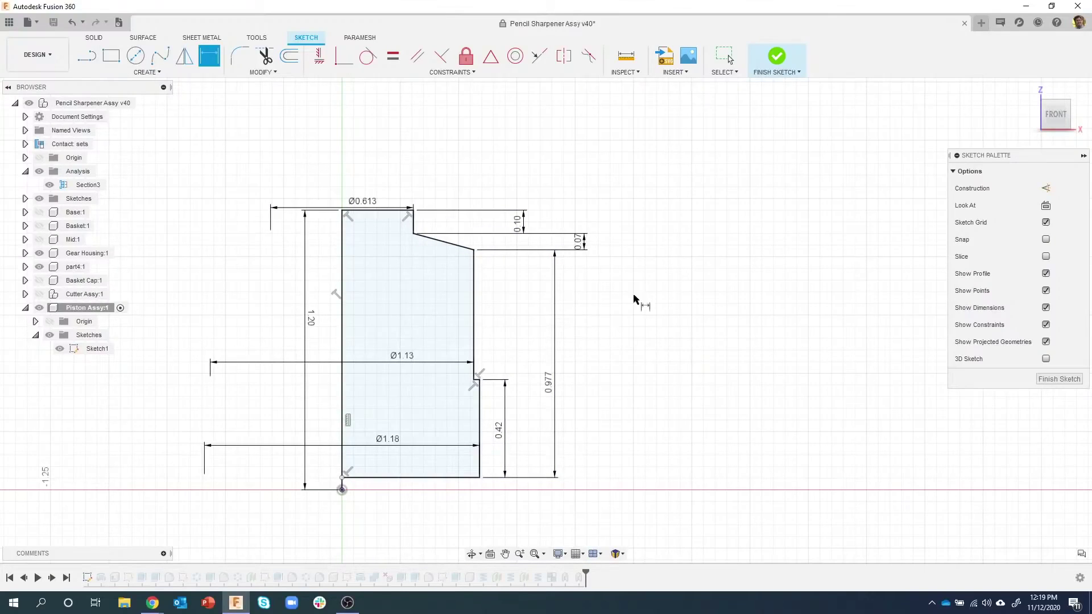
pyautogui.press('Escape')
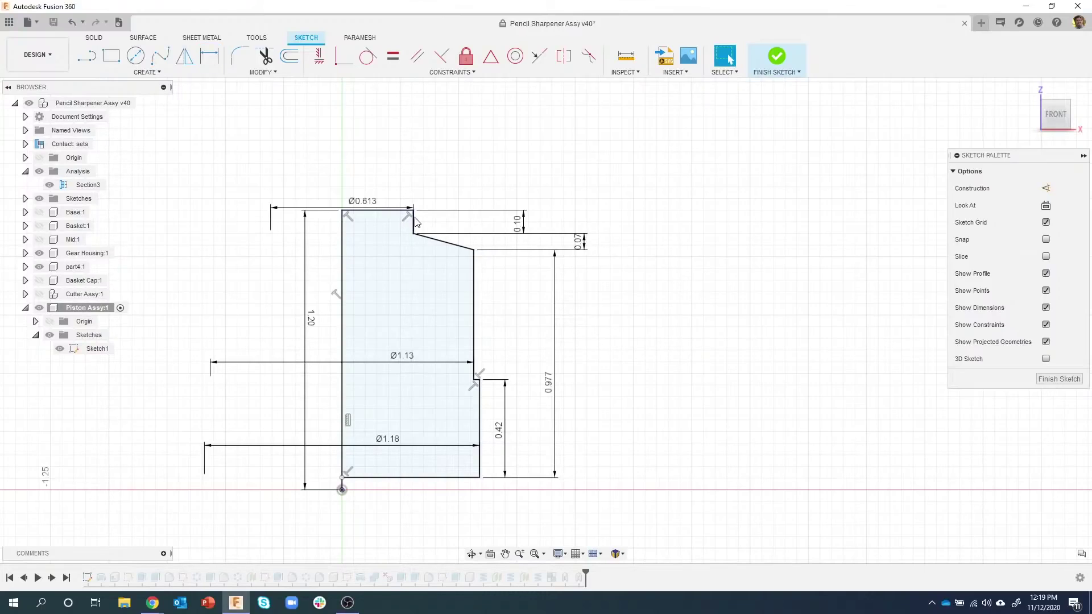
# Check the profile's corners, pull the bottom line's inner endpoint off the axis line and constrain it coincident to that line.
pyautogui.click(413, 209)
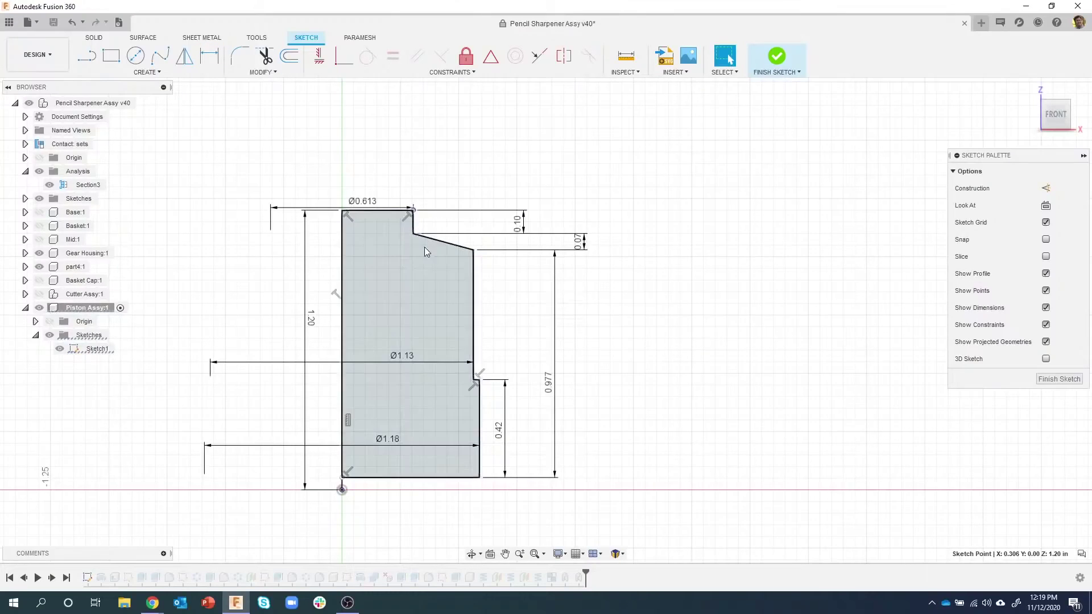
pyautogui.click(413, 234)
pyautogui.click(474, 250)
pyautogui.click(481, 401)
pyautogui.click(343, 480)
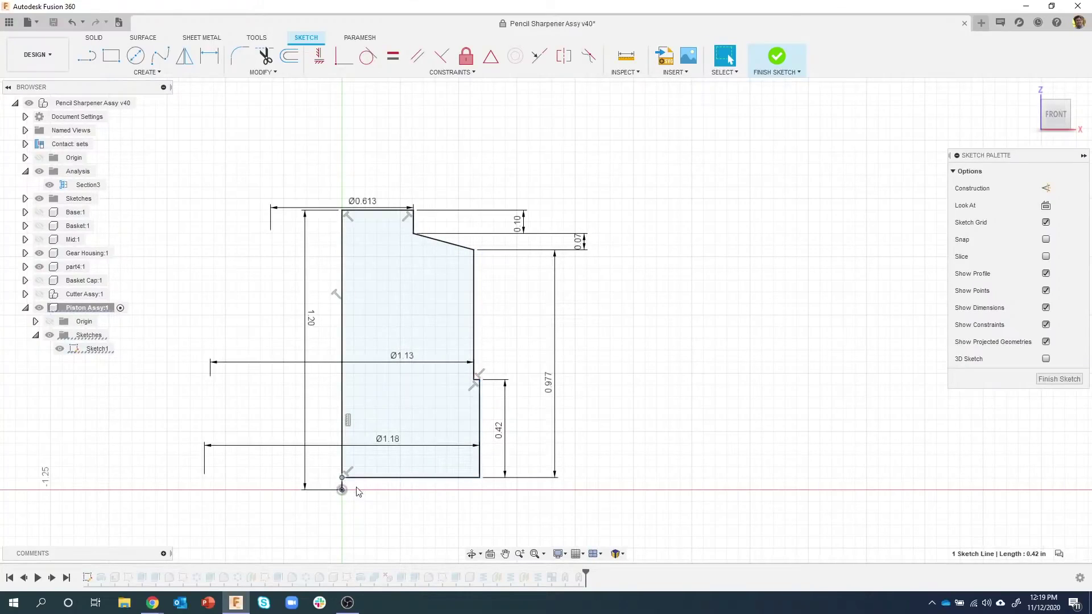
pyautogui.moveTo(352, 478)
pyautogui.mouseDown()
pyautogui.moveTo(364, 480)
pyautogui.moveTo(336, 480)
pyautogui.moveTo(358, 482)
pyautogui.mouseUp()
pyautogui.click(480, 100)
pyautogui.click(338, 59)
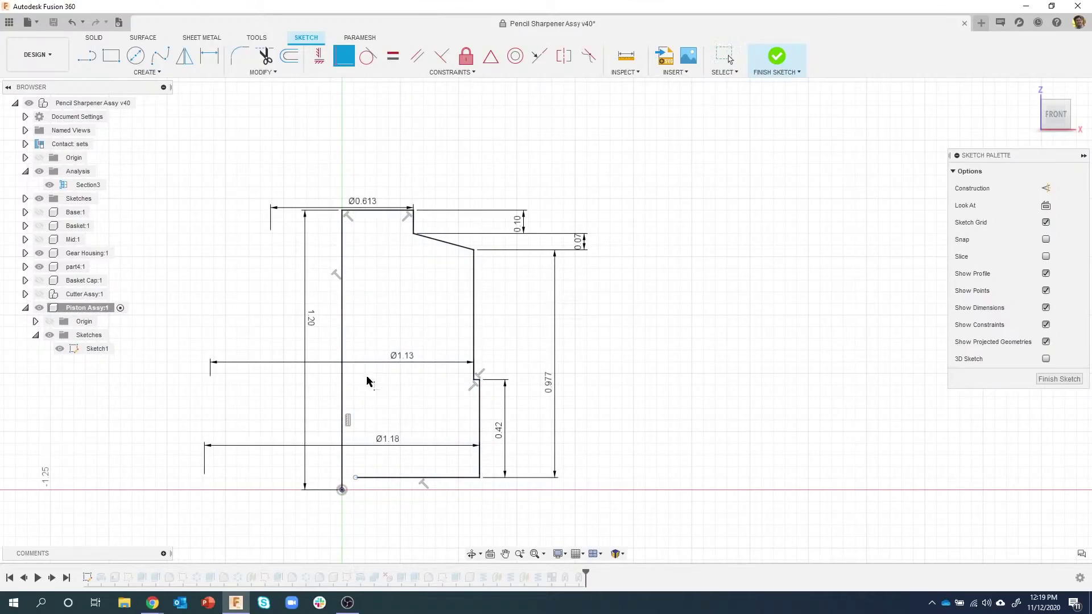
pyautogui.click(355, 479)
pyautogui.click(341, 484)
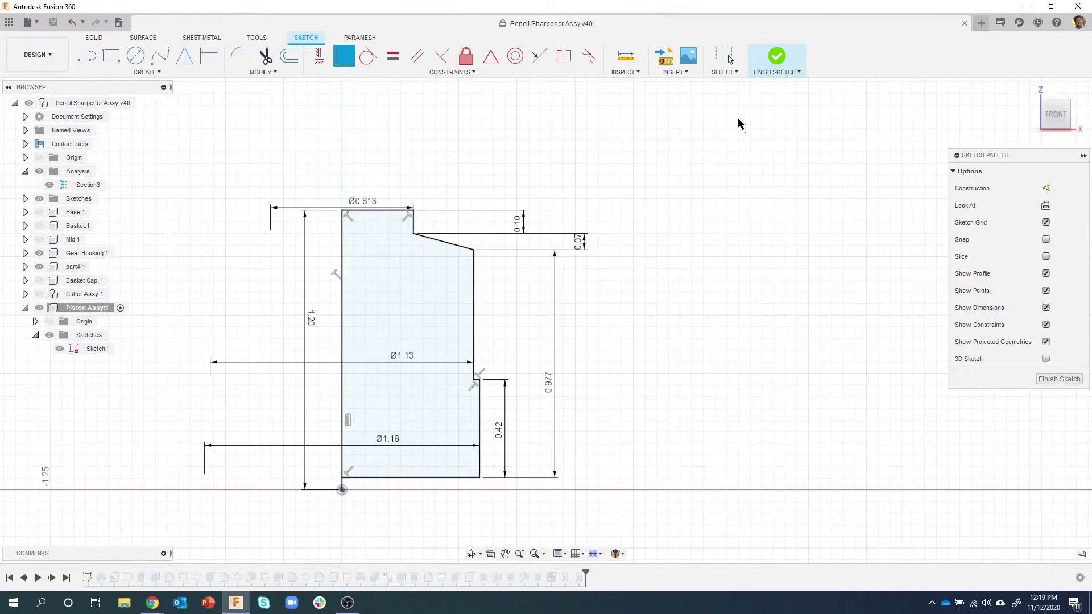
# Finish the sketch and inspect the sectioned joint between the piston's lower edge and the gear housing floor.
pyautogui.click(776, 57)
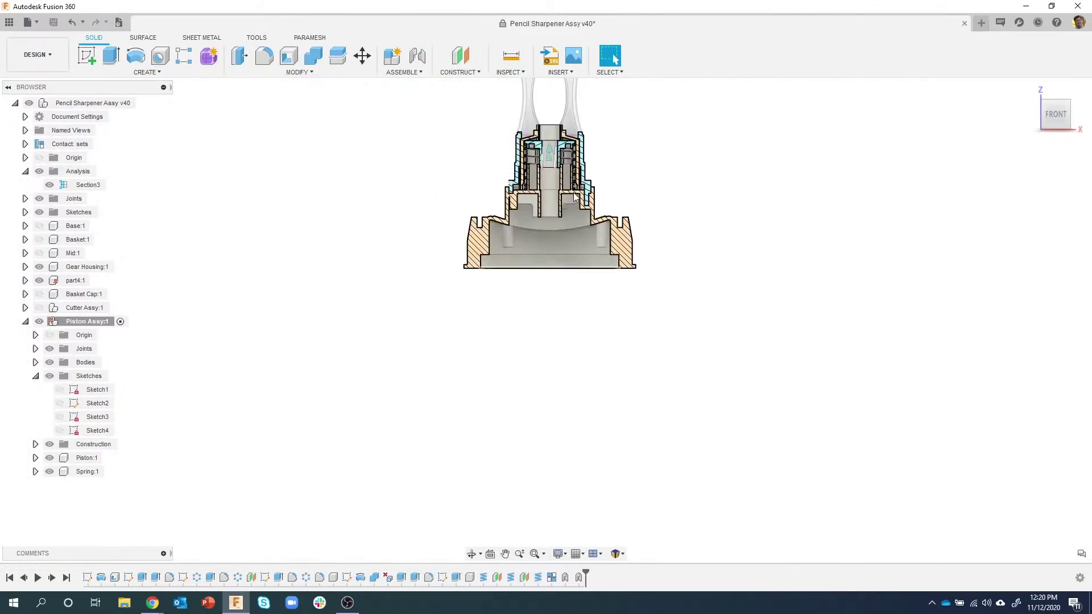
pyautogui.scroll(5, 541, 153)
pyautogui.scroll(6, 535, 165)
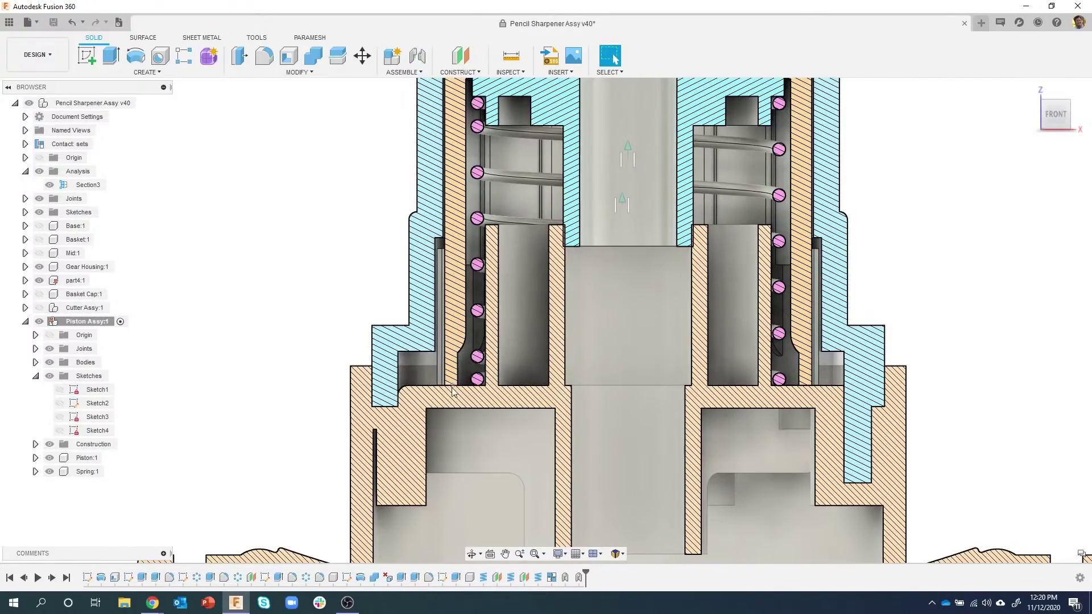
# Edit the Section3 analysis and offset its cutting plane to a Y distance of -0.023 in.
pyautogui.scroll(-3, 289, 325)
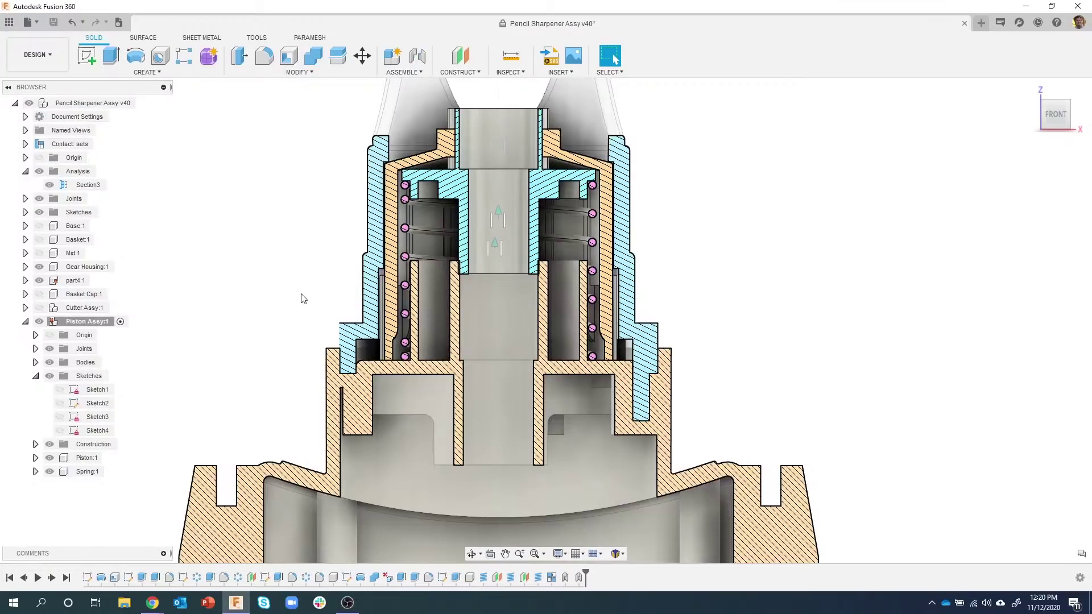
pyautogui.scroll(-5, 347, 290)
pyautogui.keyDown('shift'); pyautogui.moveTo(360, 273); pyautogui.dragTo(251, 234, button='middle'); pyautogui.keyUp('shift')
pyautogui.rightClick(95, 185)
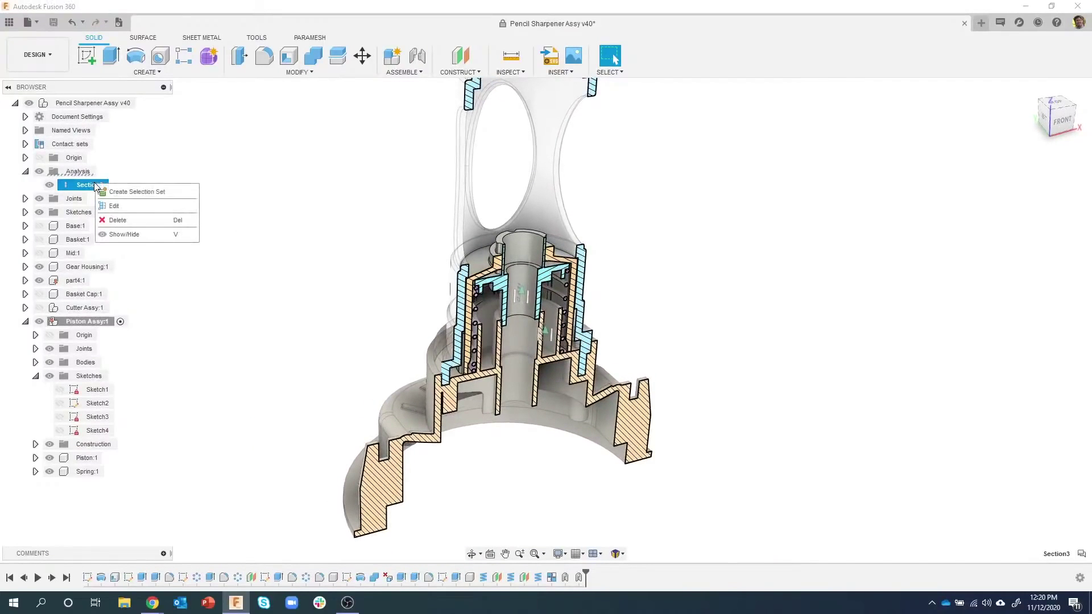
pyautogui.click(120, 207)
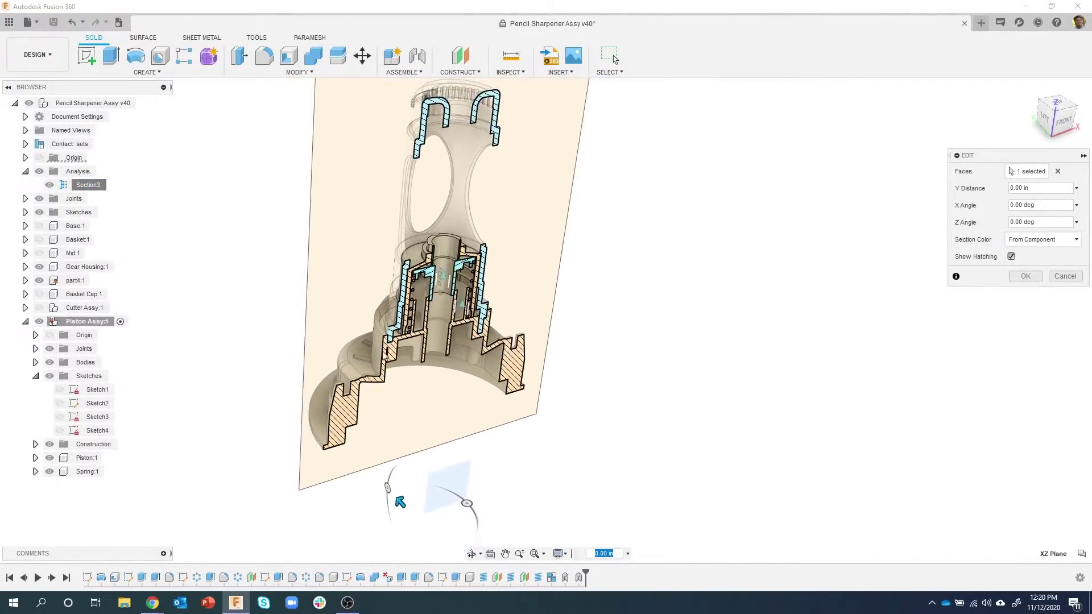
pyautogui.moveTo(401, 512)
pyautogui.mouseDown()
pyautogui.moveTo(416, 521)
pyautogui.moveTo(400, 513)
pyautogui.mouseUp()
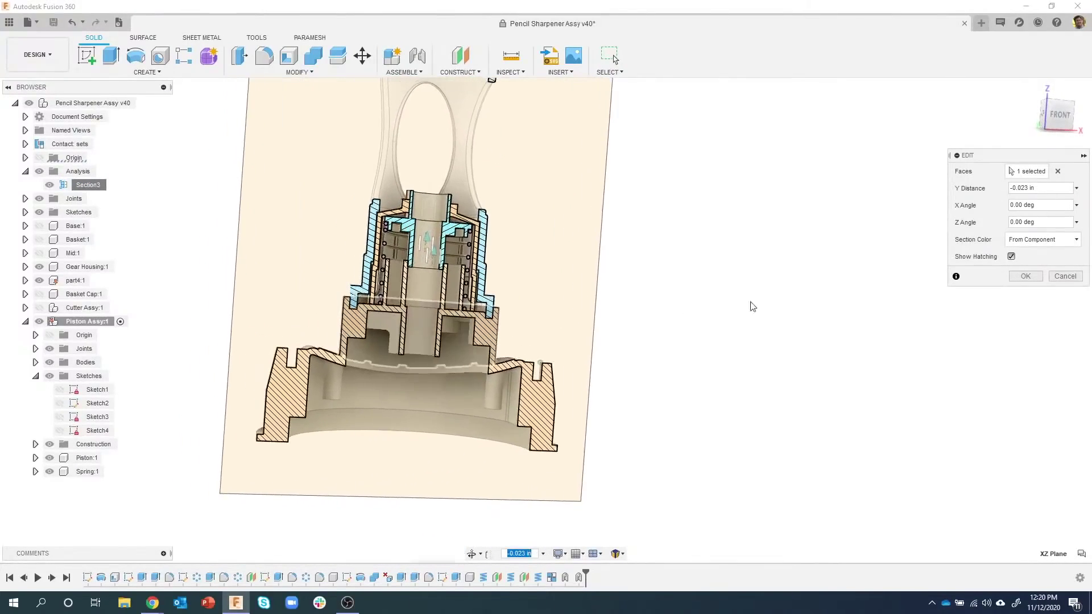
pyautogui.click(1031, 277)
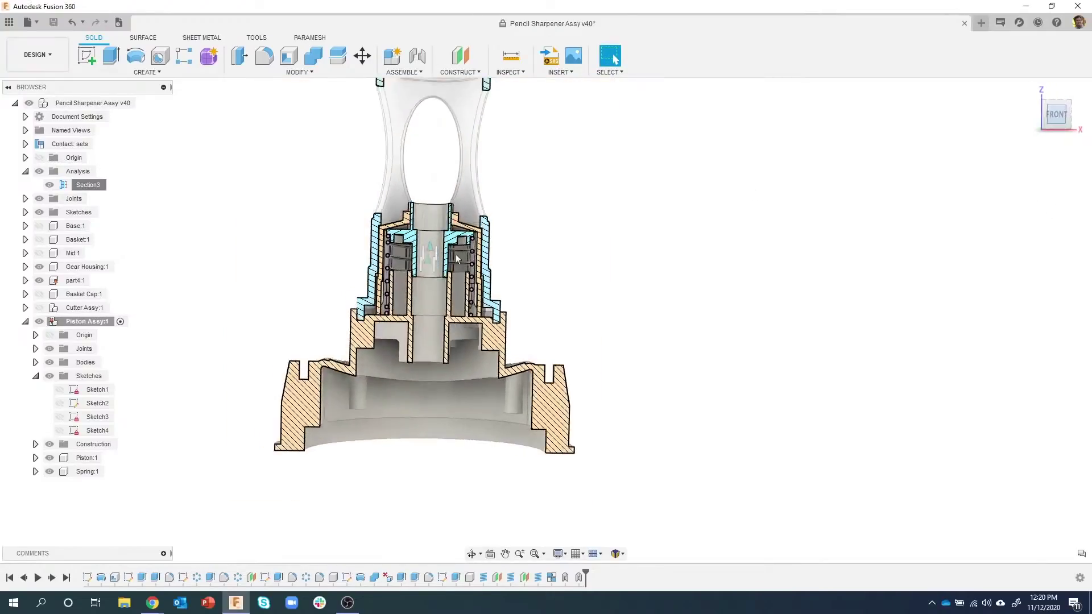
# Reopen the piston's Sketch1 to examine its stepped profile and dimensions, and finish the sketch without changing it.
pyautogui.scroll(8, 357, 270)
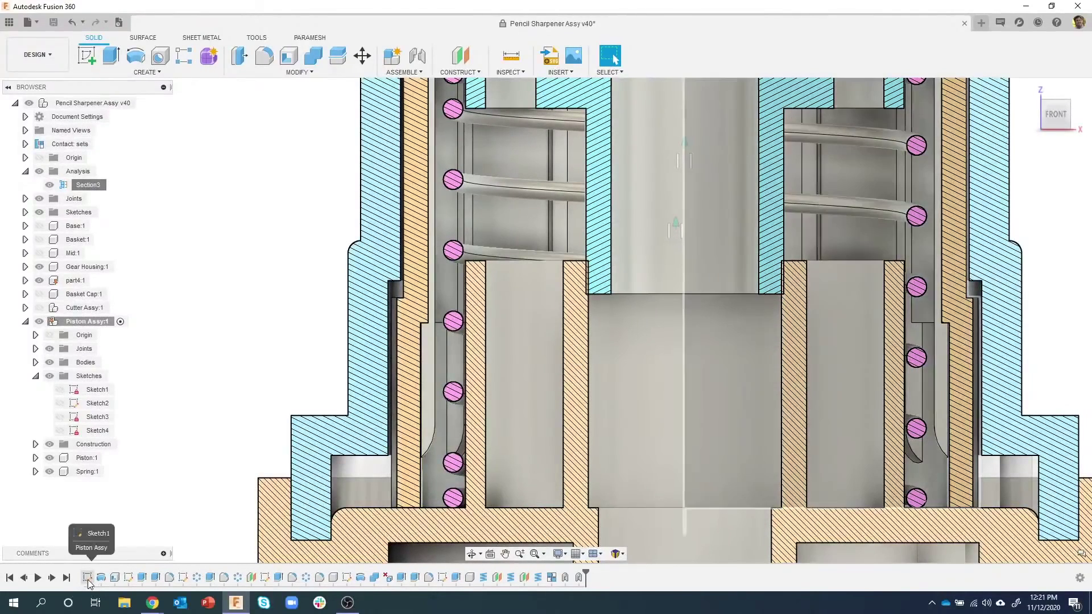
pyautogui.doubleClick(87, 579)
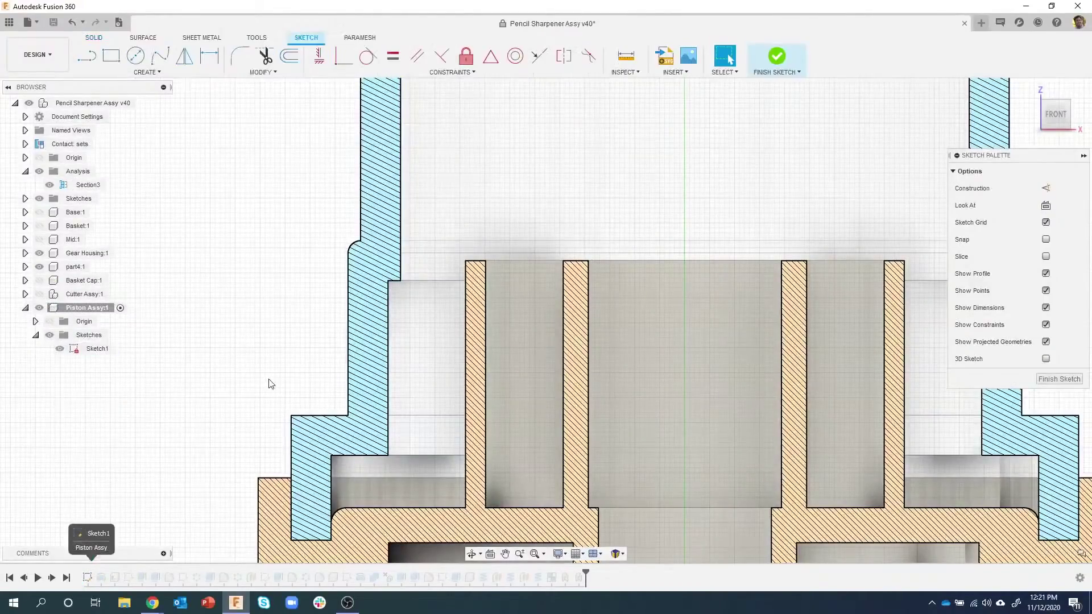
pyautogui.scroll(-8, 270, 371)
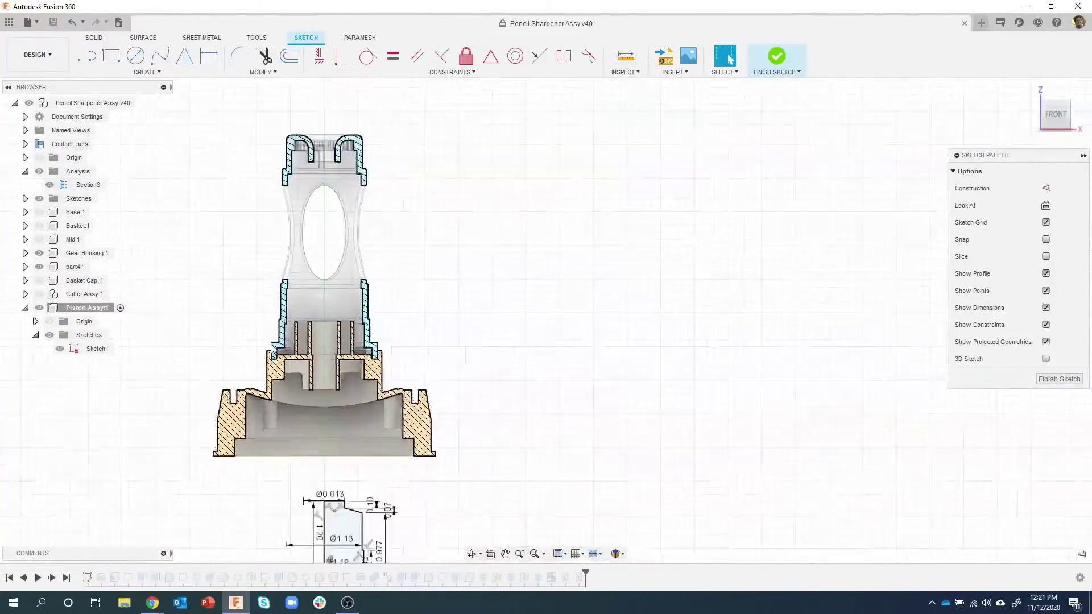
pyautogui.moveTo(388, 523); pyautogui.dragTo(422, 385, button='middle')
pyautogui.scroll(8, 411, 386)
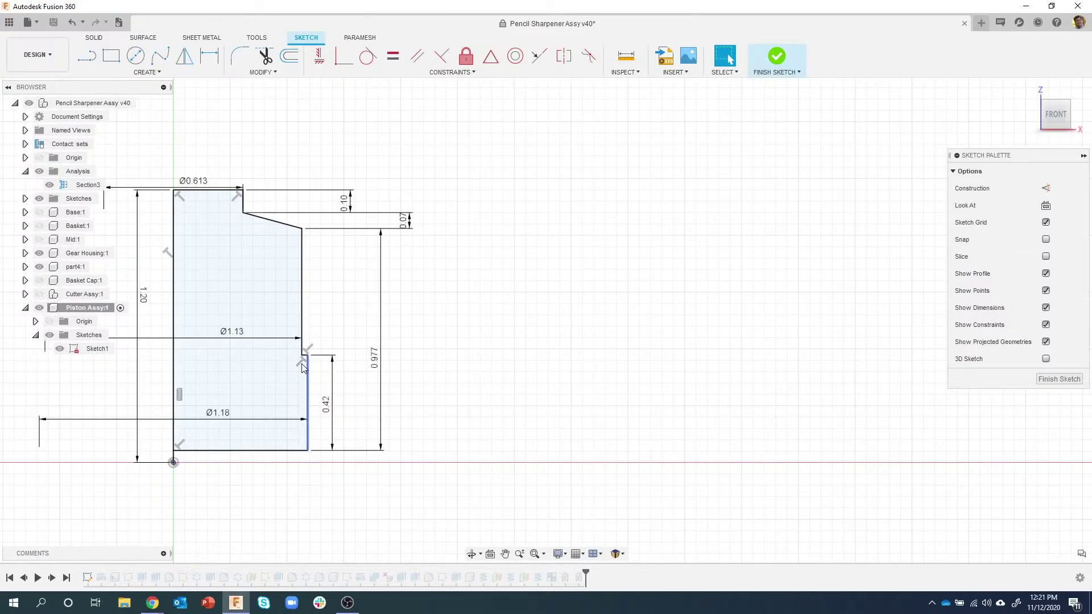
pyautogui.scroll(-5, 310, 367)
pyautogui.moveTo(369, 364); pyautogui.dragTo(466, 475, button='middle')
pyautogui.click(775, 59)
# Show the piston's Sketch1 together with its dimensions over the sectioned assembly.
pyautogui.scroll(8, 368, 214)
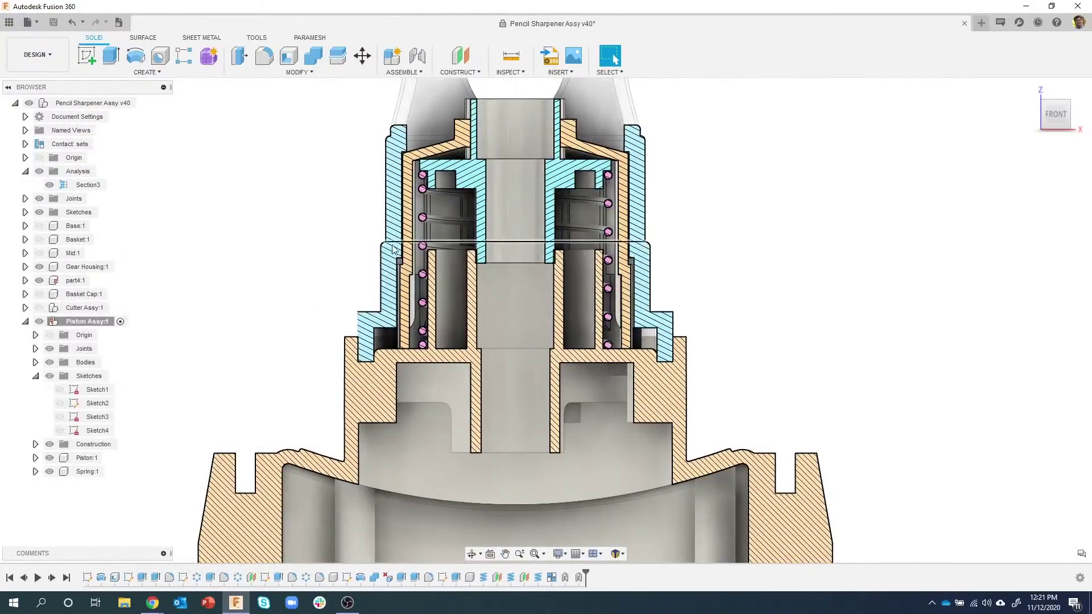
pyautogui.scroll(3, 397, 261)
pyautogui.scroll(2, 396, 261)
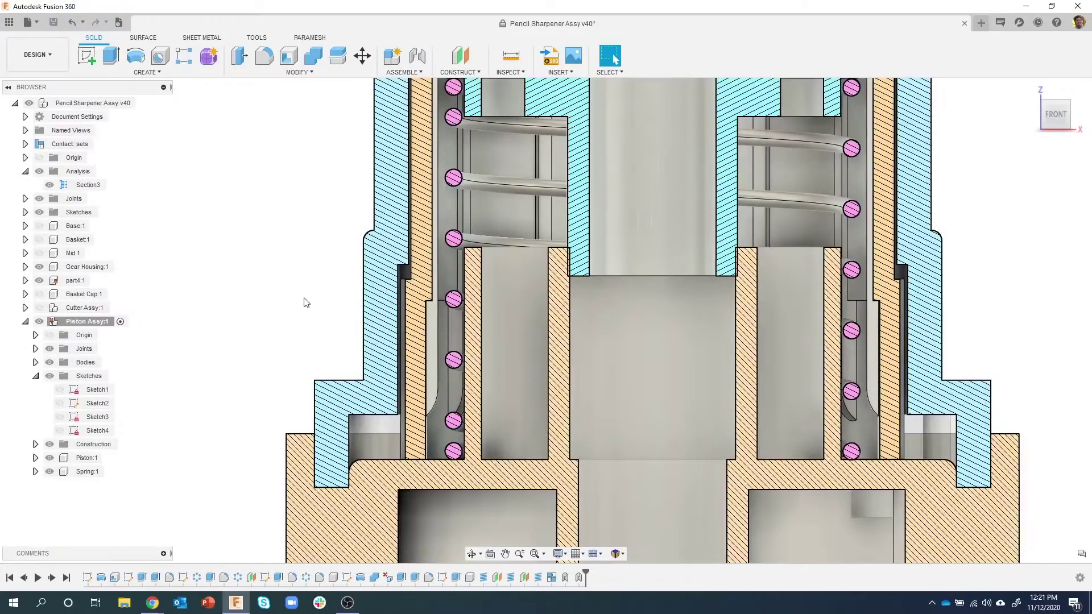
pyautogui.scroll(-3, 305, 299)
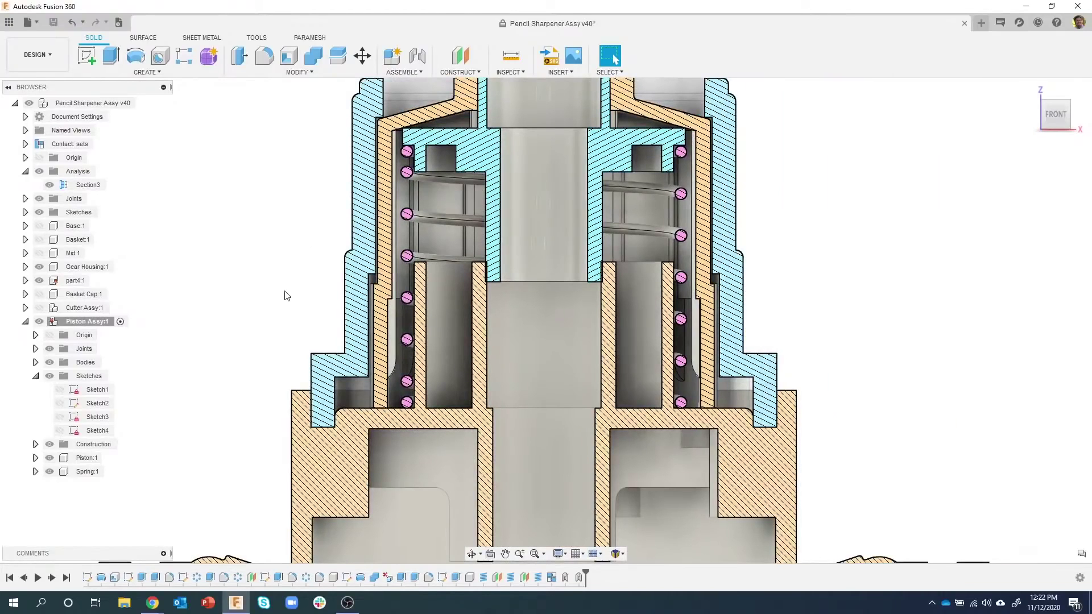
pyautogui.moveTo(268, 281); pyautogui.dragTo(296, 271, button='middle')
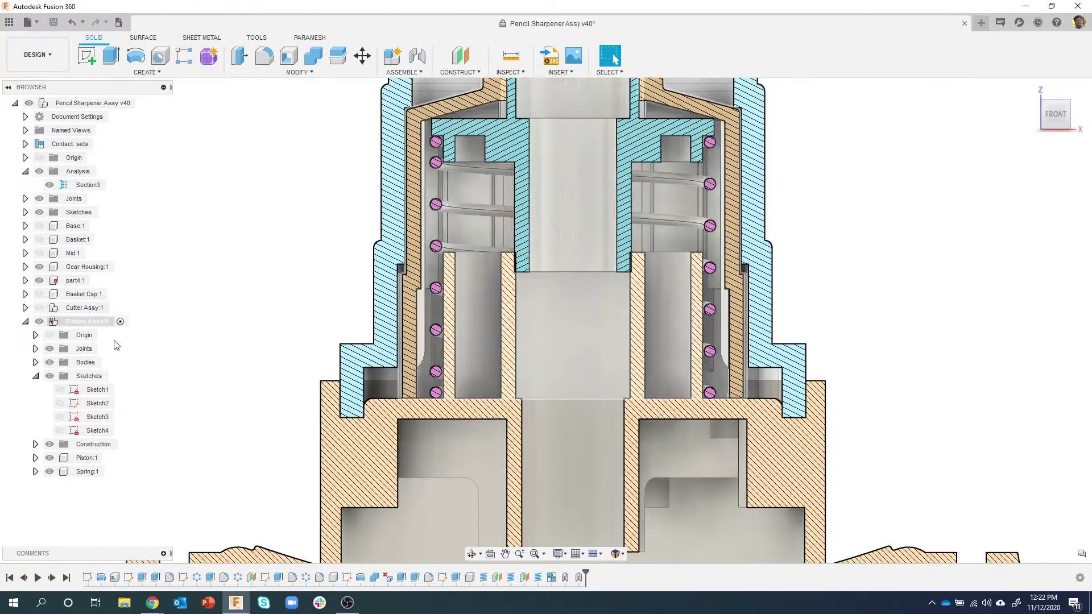
pyautogui.click(85, 390)
pyautogui.click(60, 390)
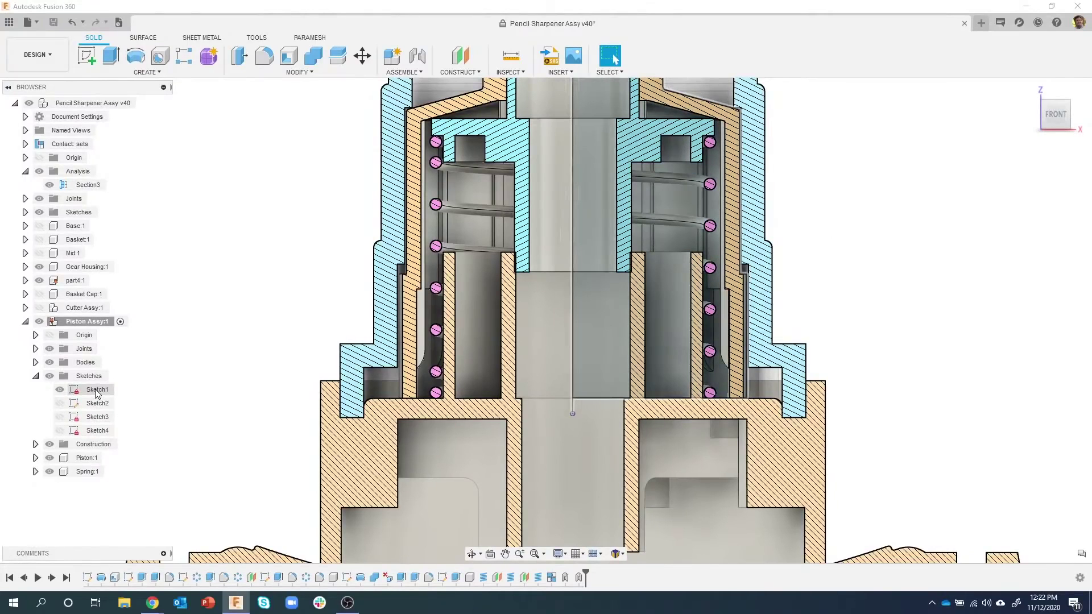
pyautogui.rightClick(97, 390)
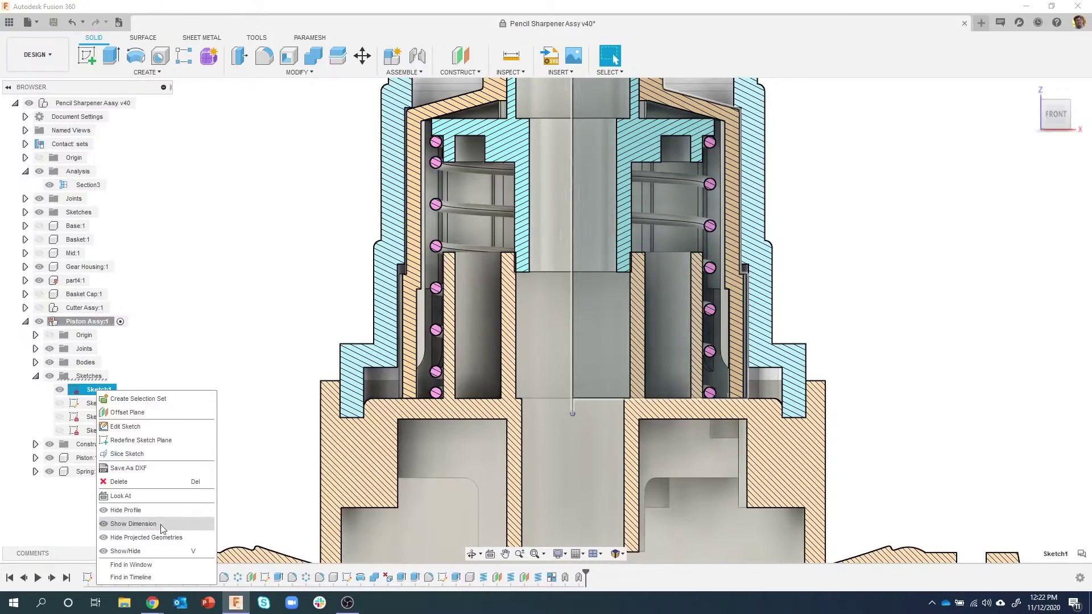
pyautogui.click(178, 525)
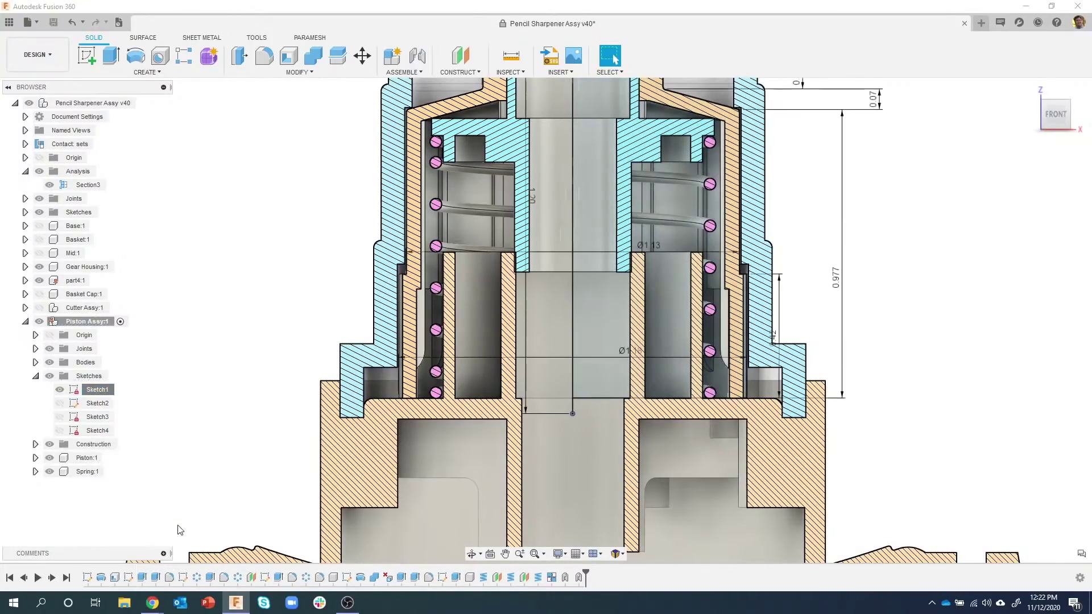
# Move the height dimension of the profile's wider lower section outward, clear of the housing wall.
pyautogui.moveTo(946, 283); pyautogui.dragTo(842, 339, button='middle')
pyautogui.moveTo(718, 367); pyautogui.dragTo(791, 362)
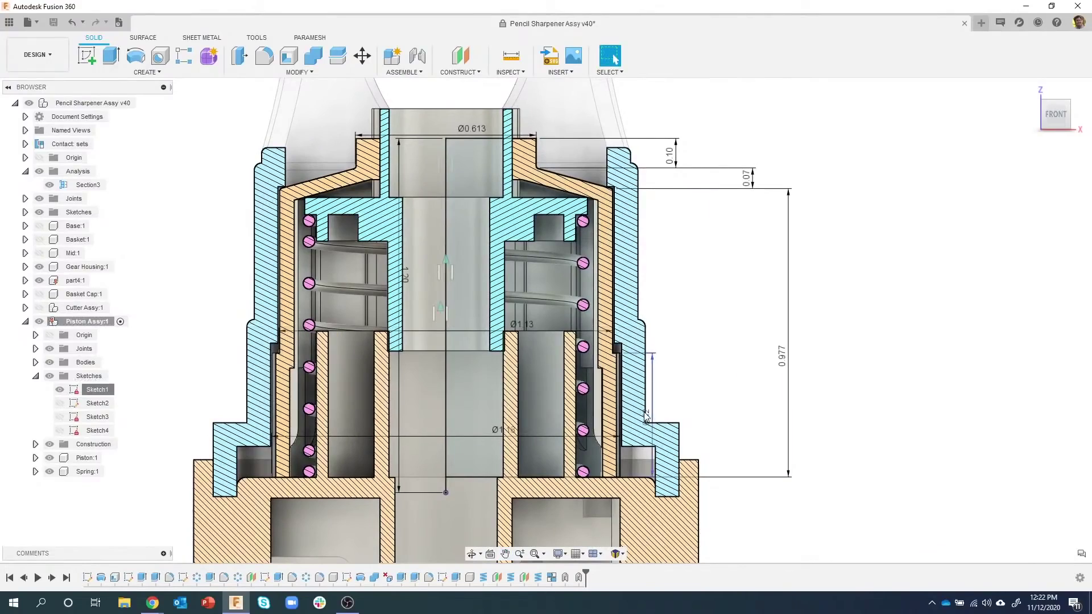
pyautogui.moveTo(648, 415); pyautogui.dragTo(735, 410)
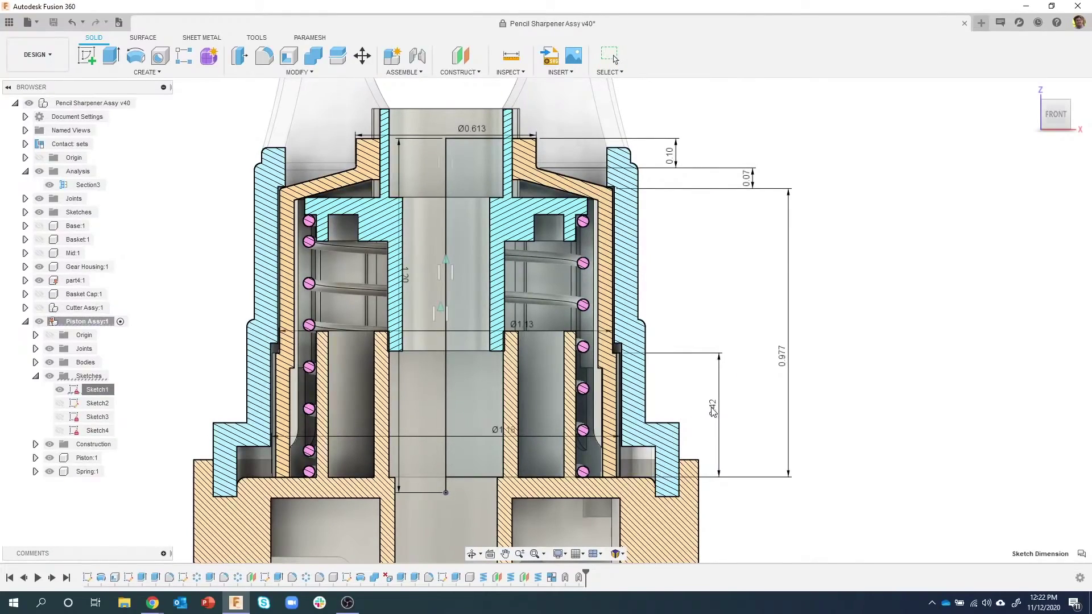
pyautogui.press('Escape')
# Set the height of the piston profile's wider lower section to 0.43 in.
pyautogui.scroll(2, 617, 353)
pyautogui.scroll(2, 616, 353)
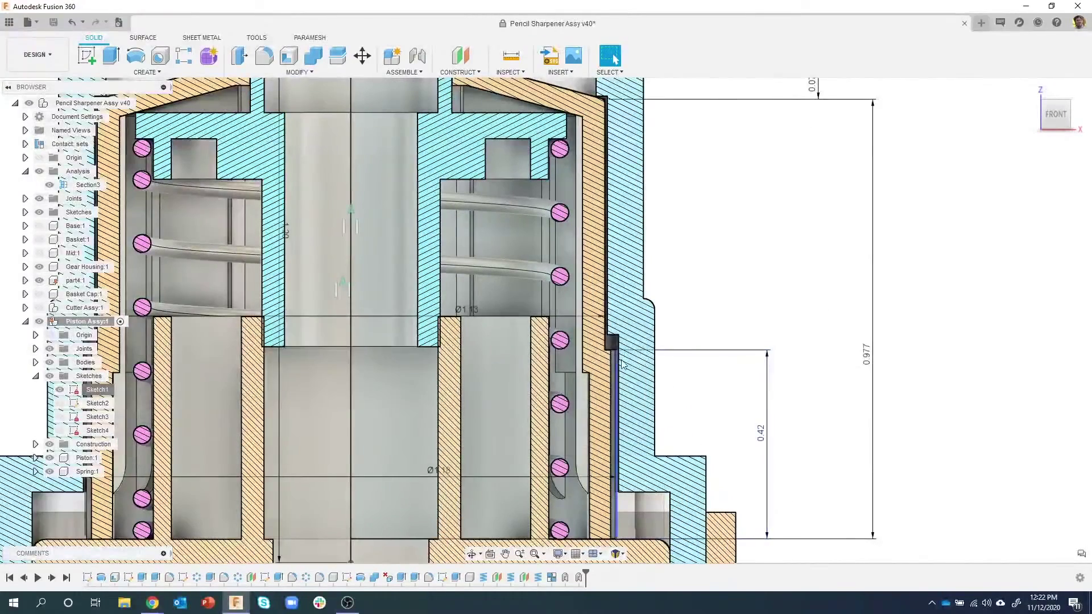
pyautogui.doubleClick(762, 434)
pyautogui.press('BackSpace')
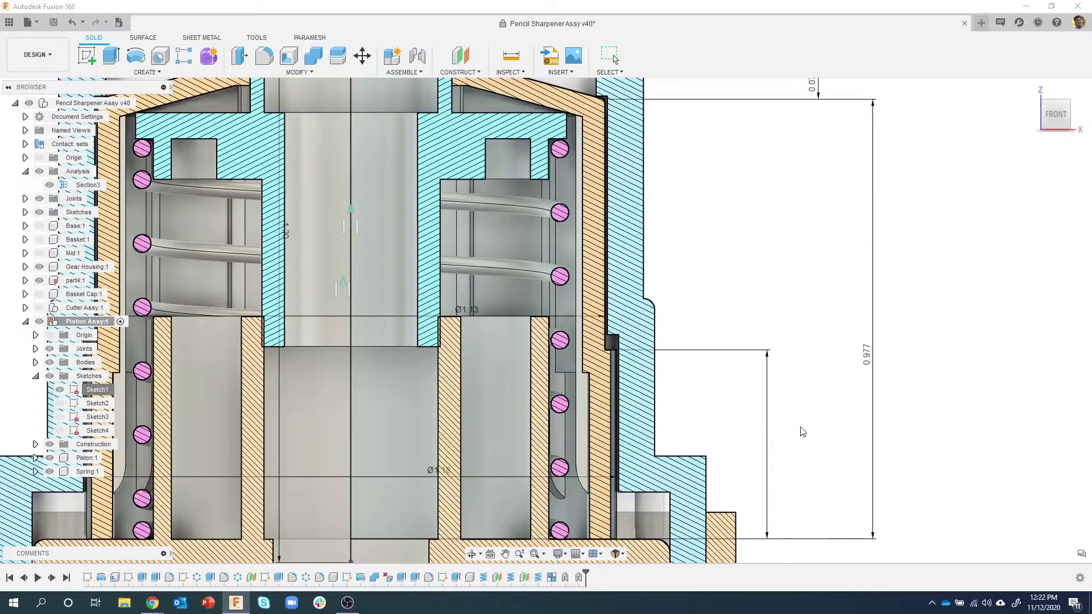
pyautogui.press('Return')
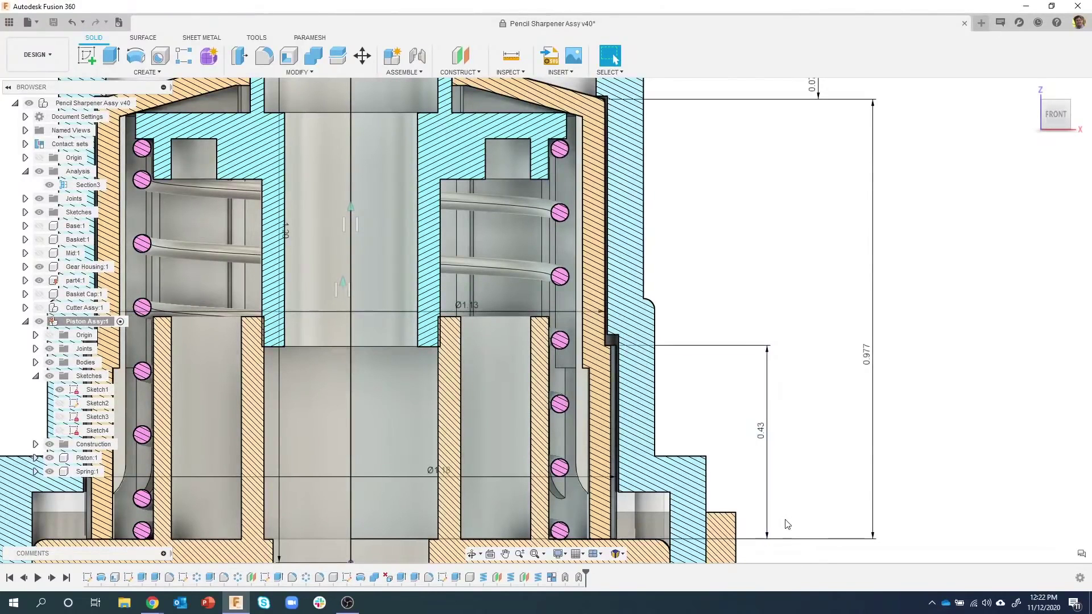
# Set the height of the piston profile's wider lower section to 0.45 in and check its shoulder against the surrounding housing.
pyautogui.doubleClick(762, 431)
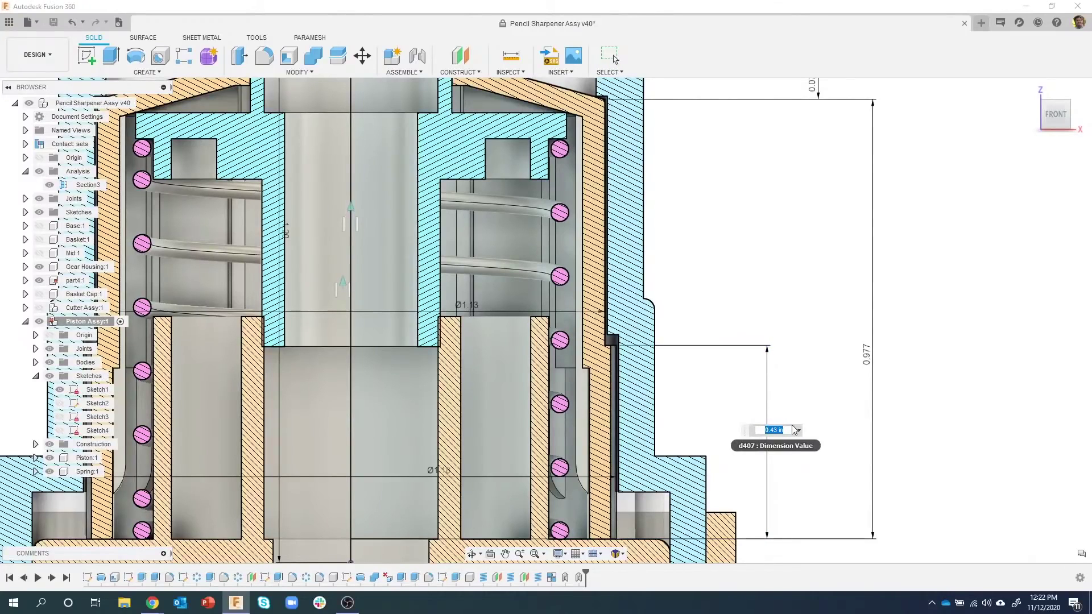
pyautogui.write('.4')
pyautogui.press('Return')
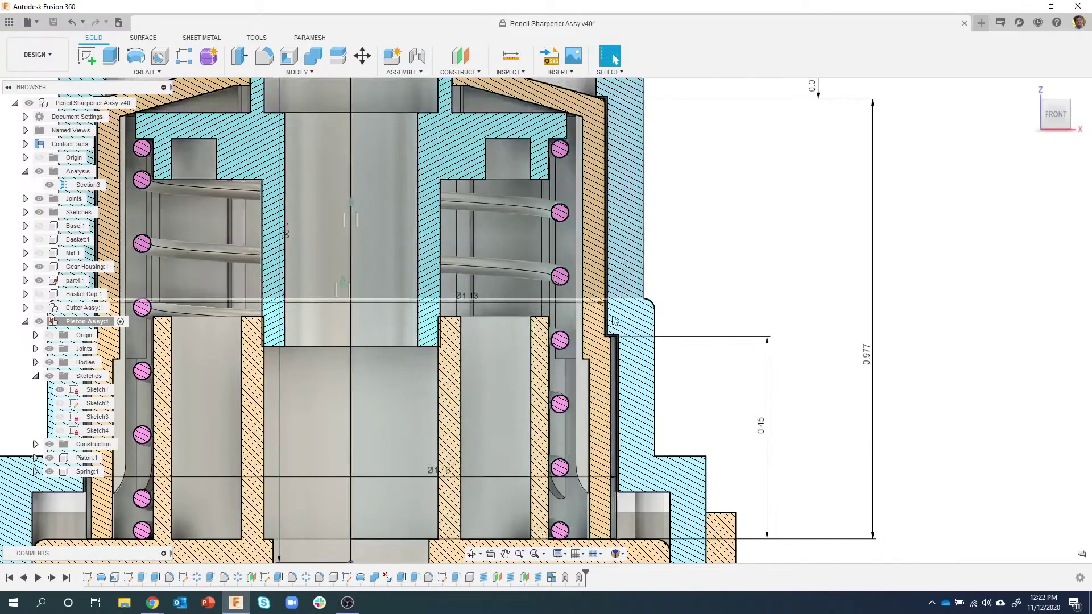
pyautogui.scroll(4, 613, 347)
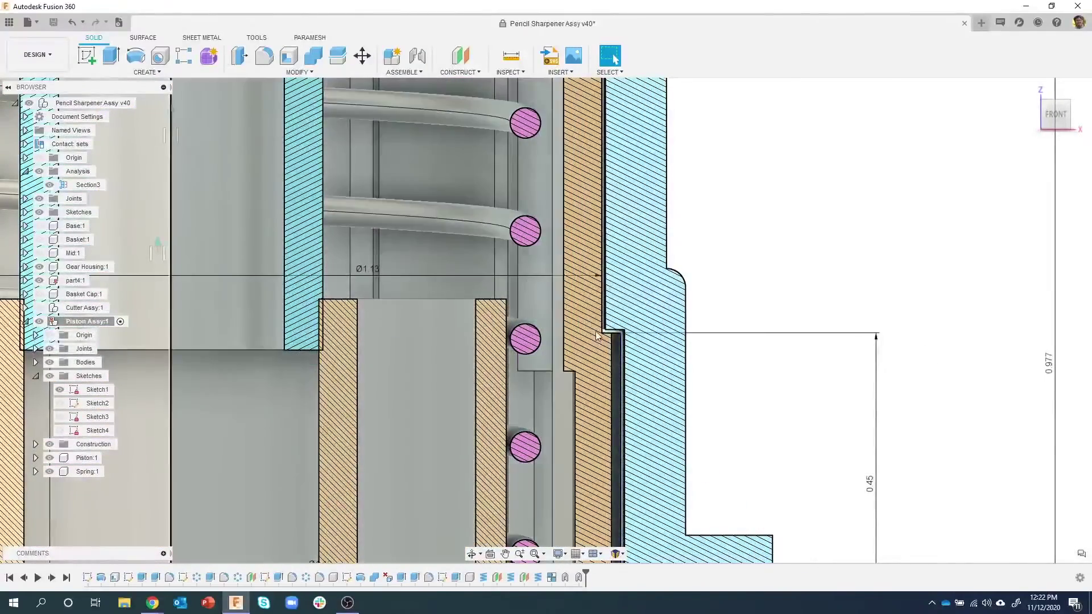
pyautogui.scroll(-2, 653, 372)
pyautogui.scroll(-2, 653, 372)
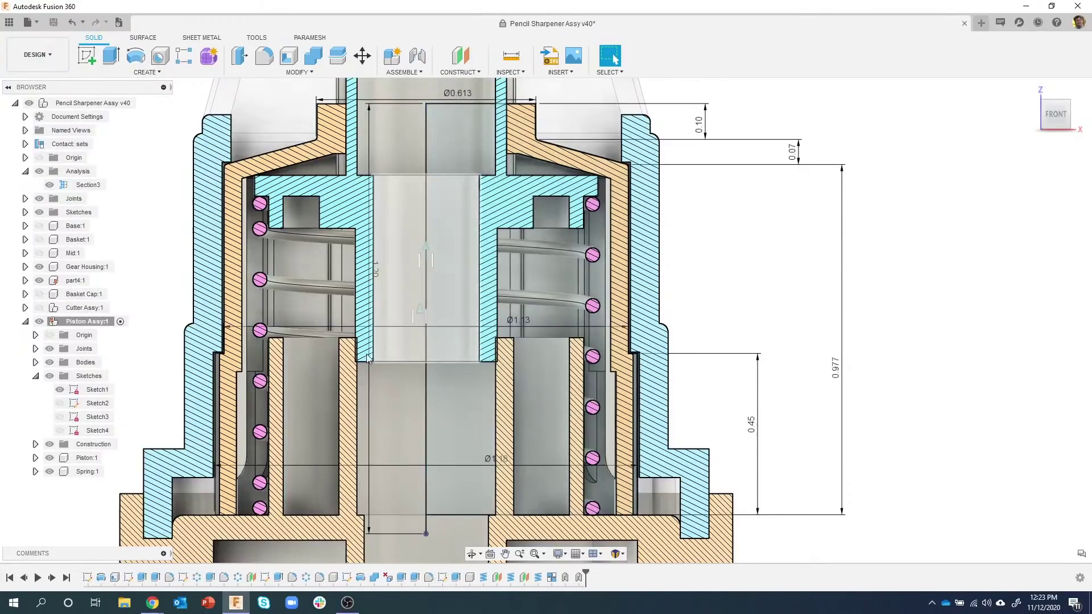
# Hide Sketch1's dimensions and the sketch itself.
pyautogui.scroll(-2, 369, 347)
pyautogui.moveTo(202, 315); pyautogui.dragTo(288, 310, button='middle')
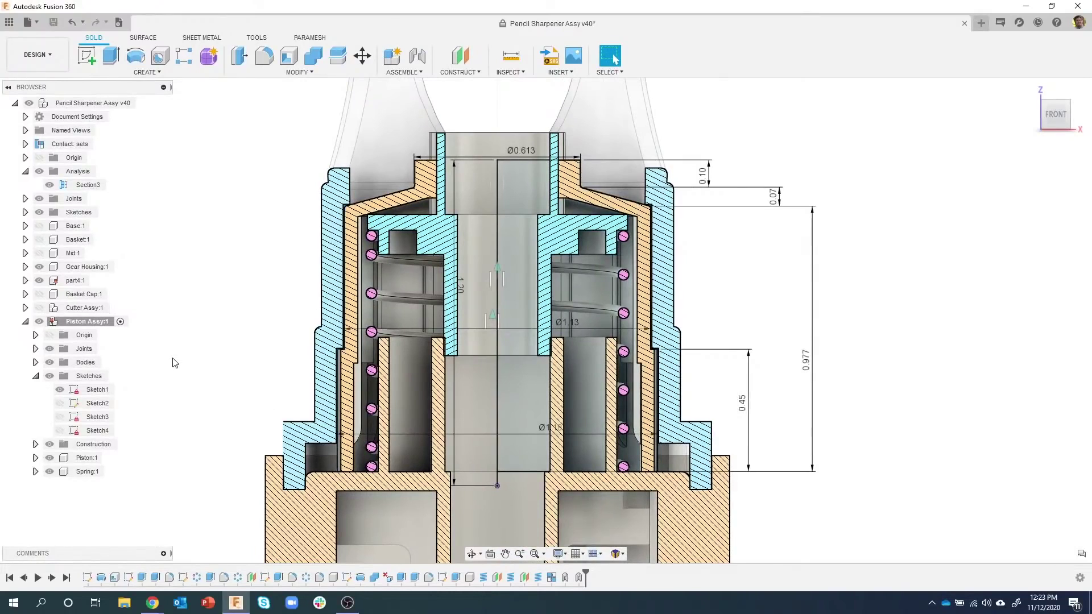
pyautogui.rightClick(99, 391)
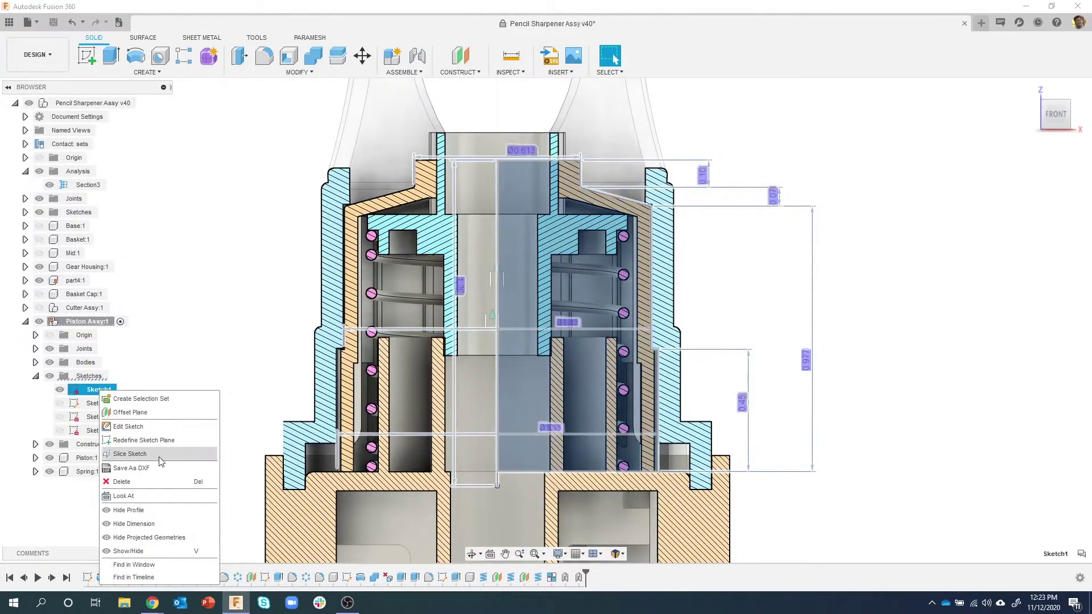
pyautogui.click(167, 524)
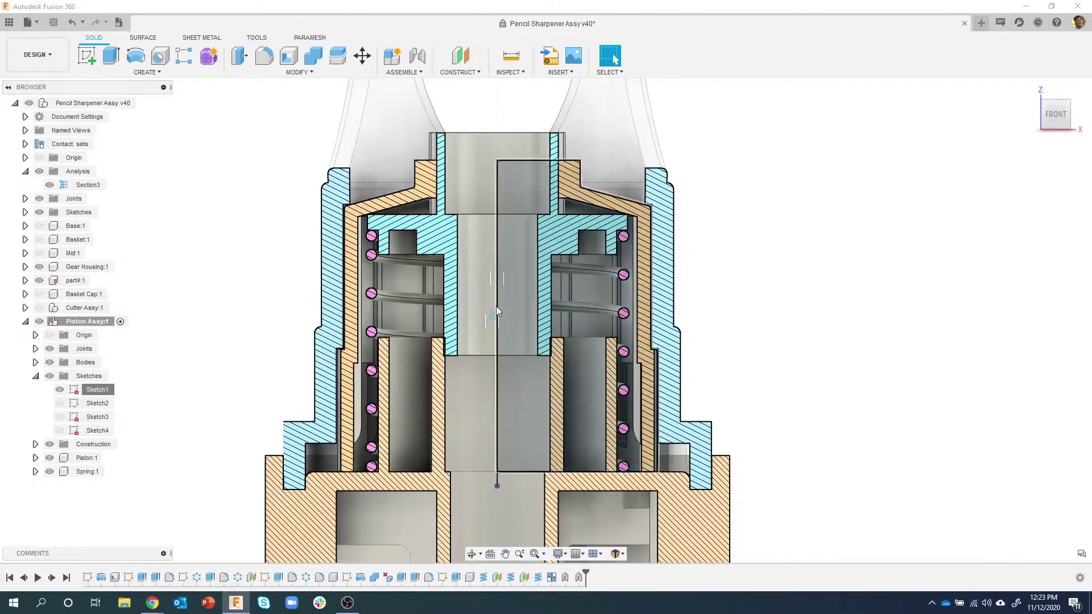
pyautogui.click(60, 390)
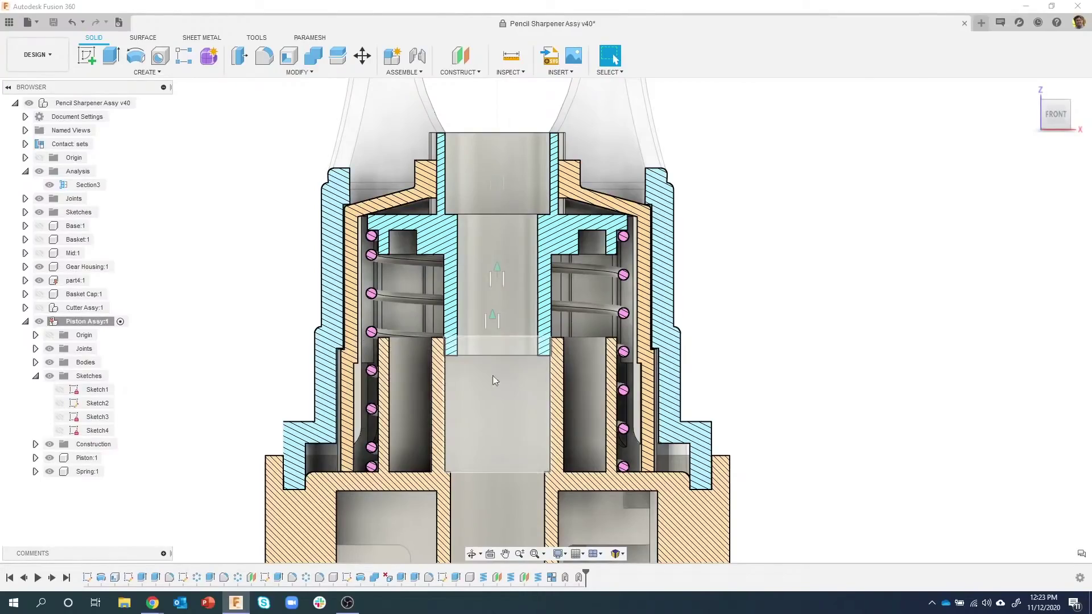
# Examine where the piston's central tube meets the housing's inner tube, and measure the piston tube's outer cylindrical face.
pyautogui.scroll(10, 458, 342)
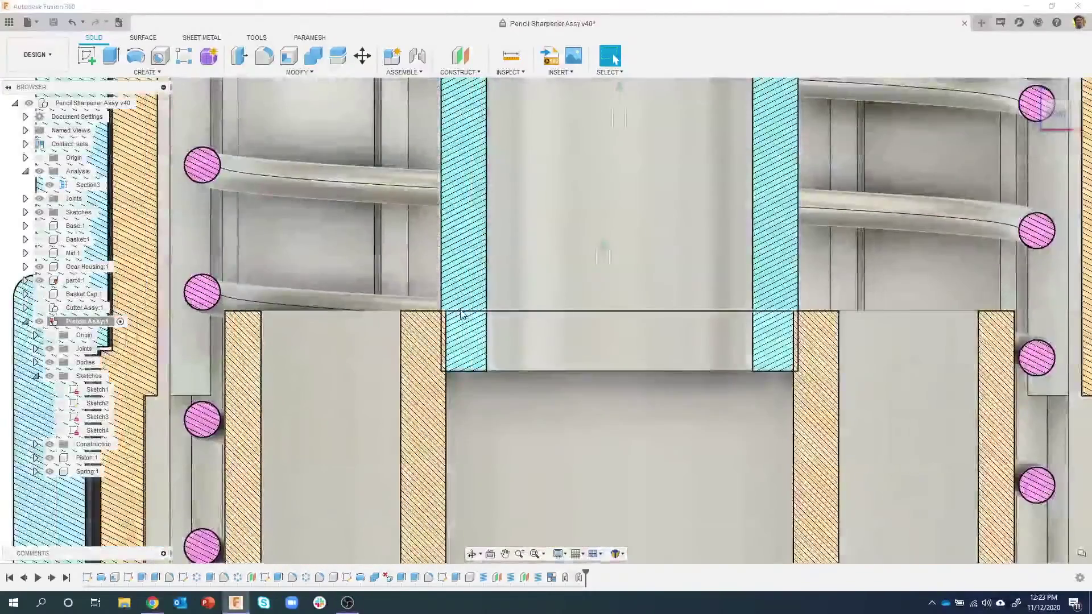
pyautogui.scroll(3, 462, 312)
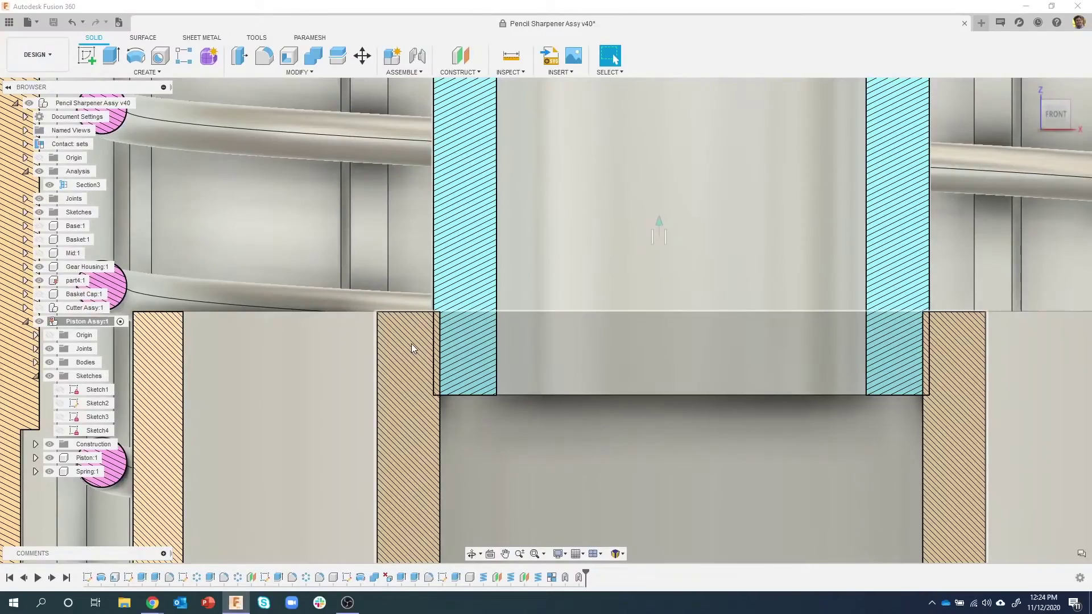
pyautogui.scroll(-4, 432, 347)
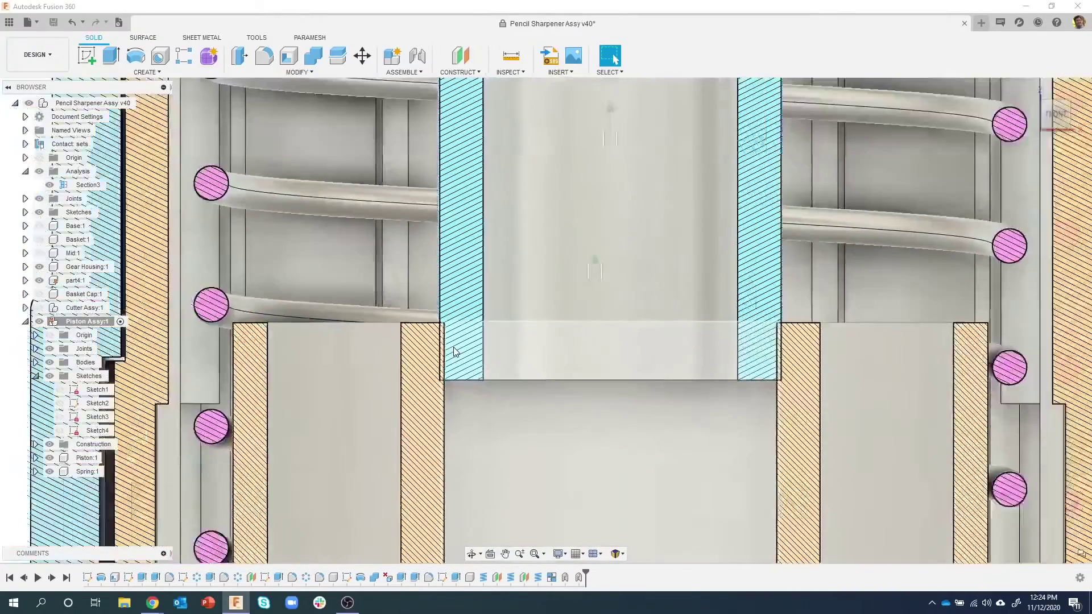
pyautogui.scroll(-2, 463, 376)
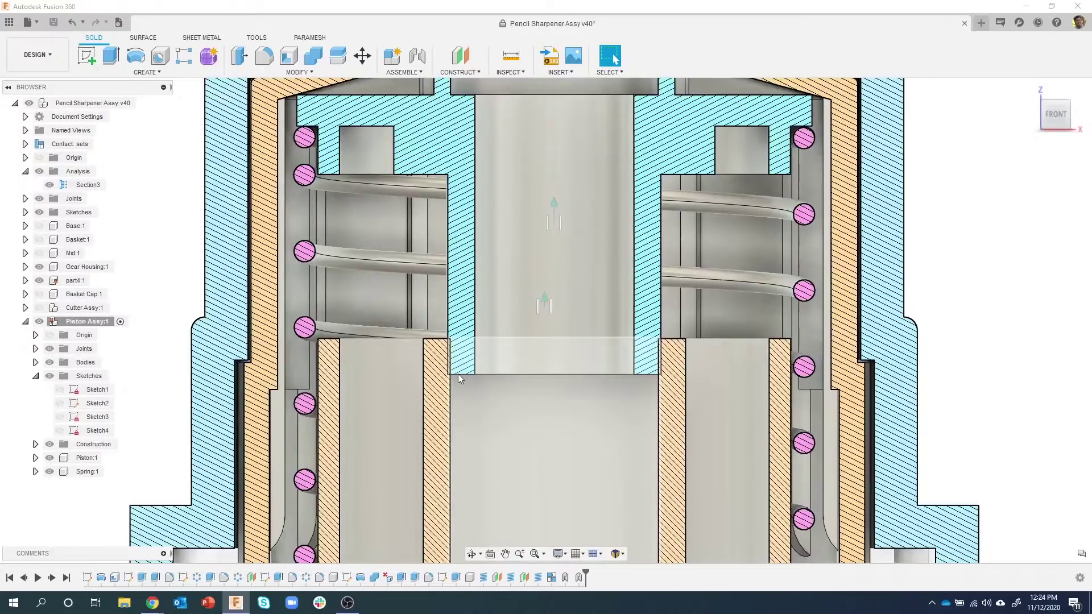
pyautogui.click(512, 57)
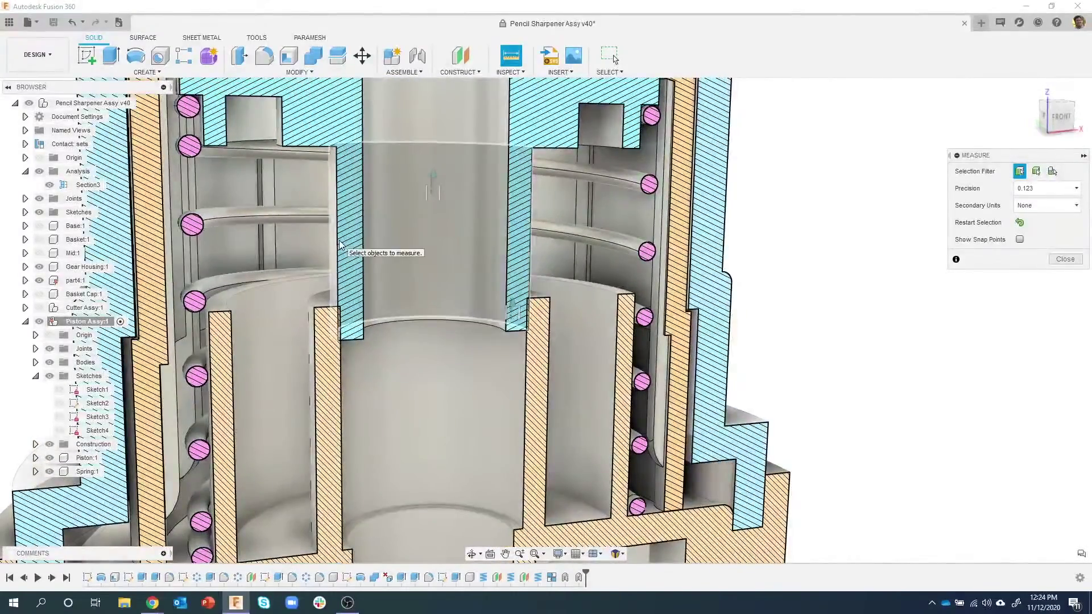
pyautogui.keyDown('shift'); pyautogui.moveTo(329, 252); pyautogui.dragTo(370, 239, button='middle'); pyautogui.keyUp('shift')
pyautogui.click(373, 236)
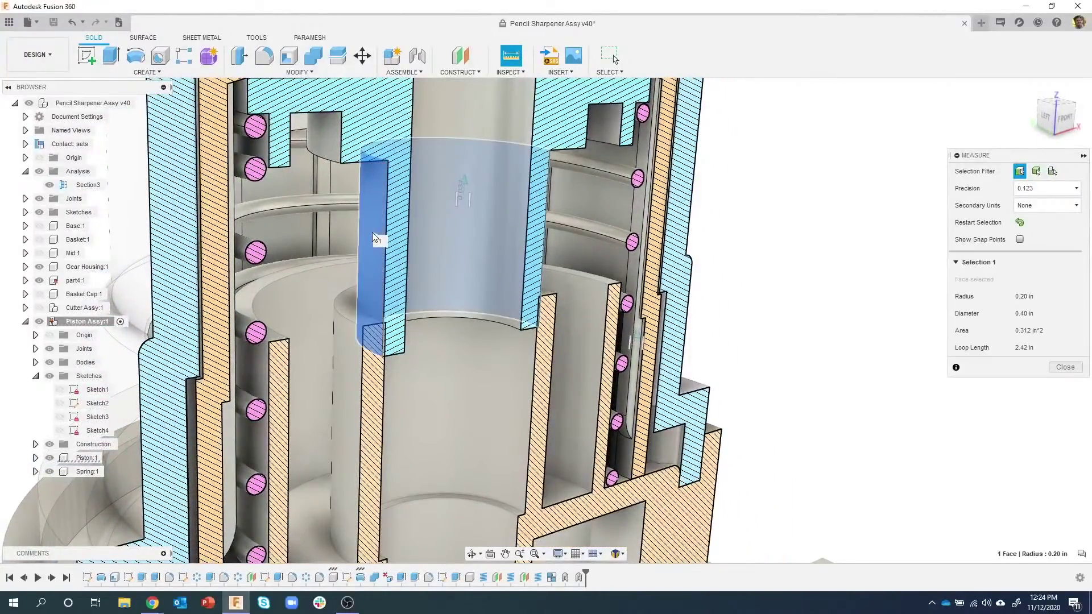
# Measure the minimum distance from the piston tube's outer face to the housing's inner tube face, and add 0.005 in to the comment draft.
pyautogui.click(438, 371)
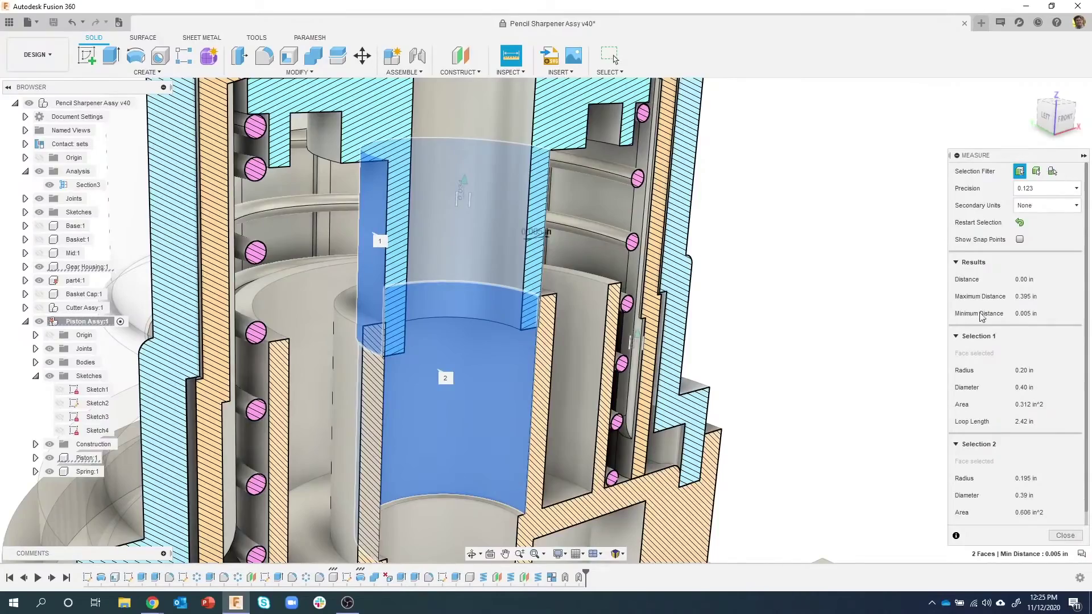
pyautogui.click(1029, 314)
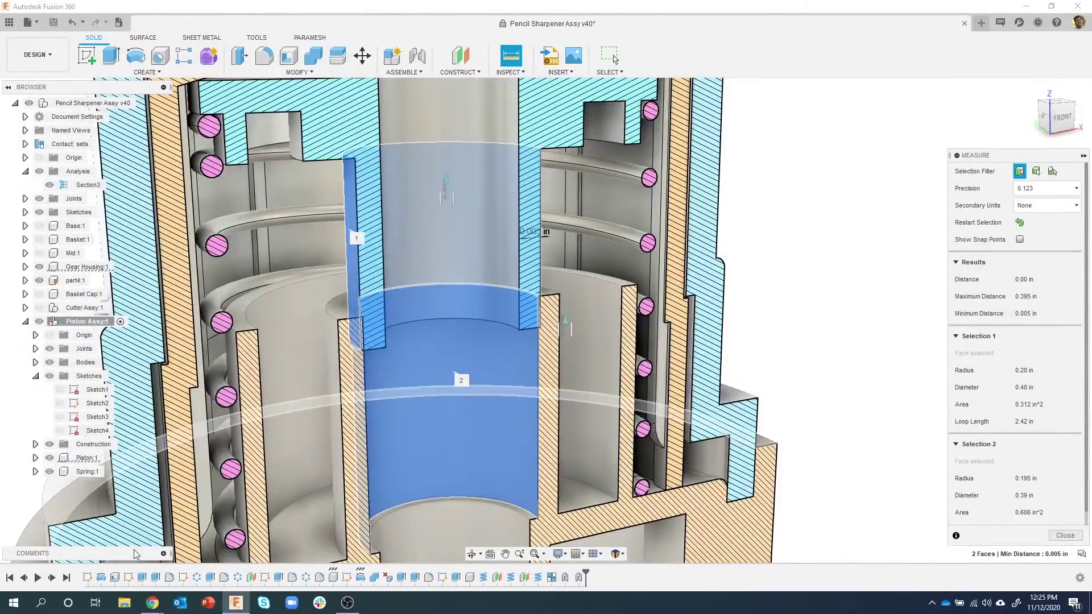
pyautogui.click(164, 554)
pyautogui.click(61, 455)
pyautogui.press('Return')
pyautogui.write('0.005 in')
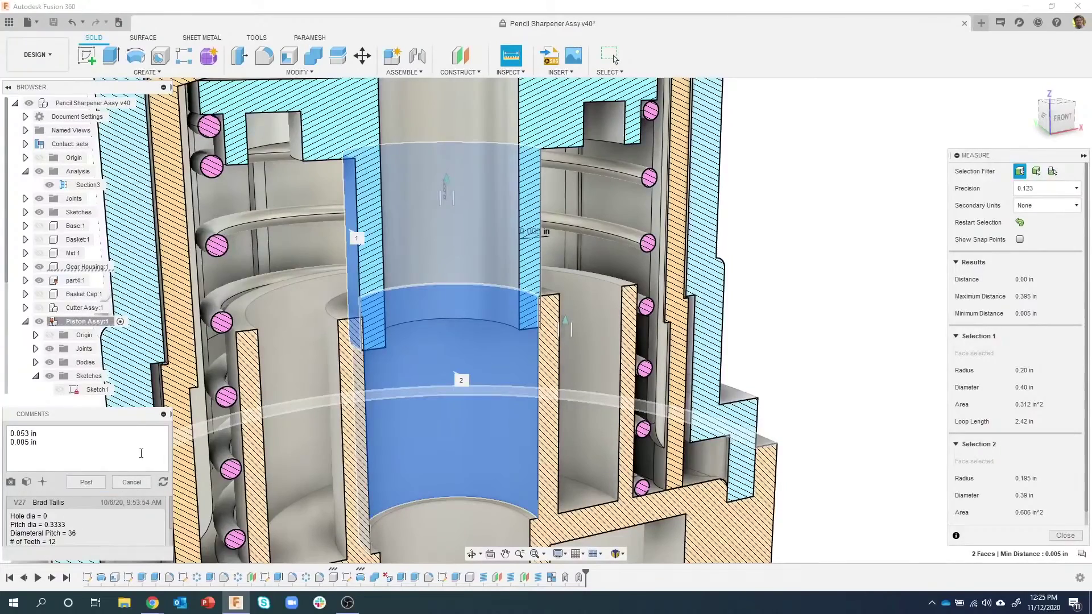
pyautogui.click(163, 415)
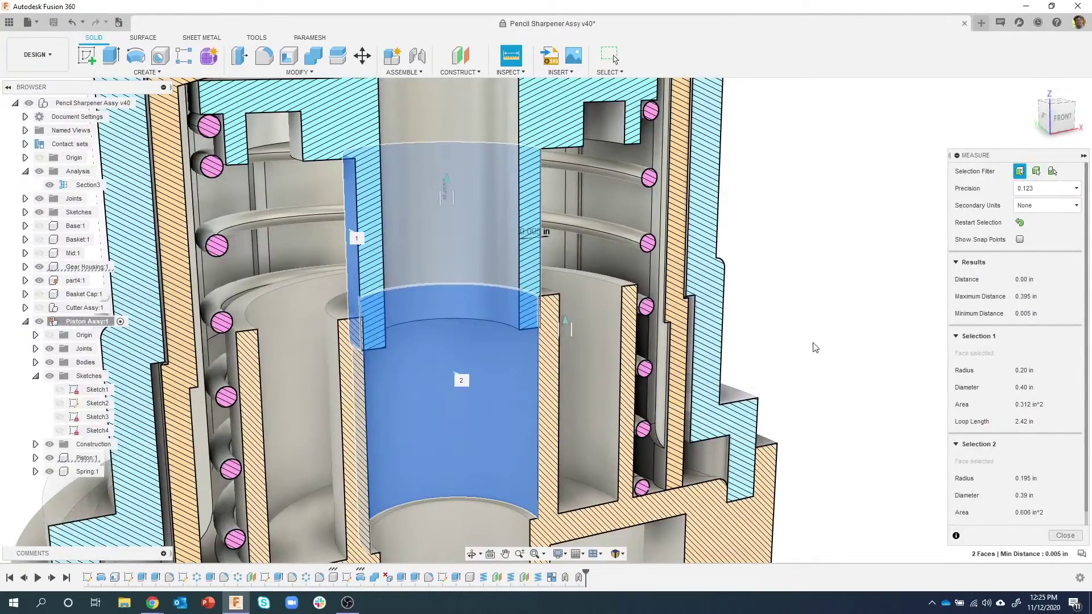
pyautogui.scroll(-8, 813, 347)
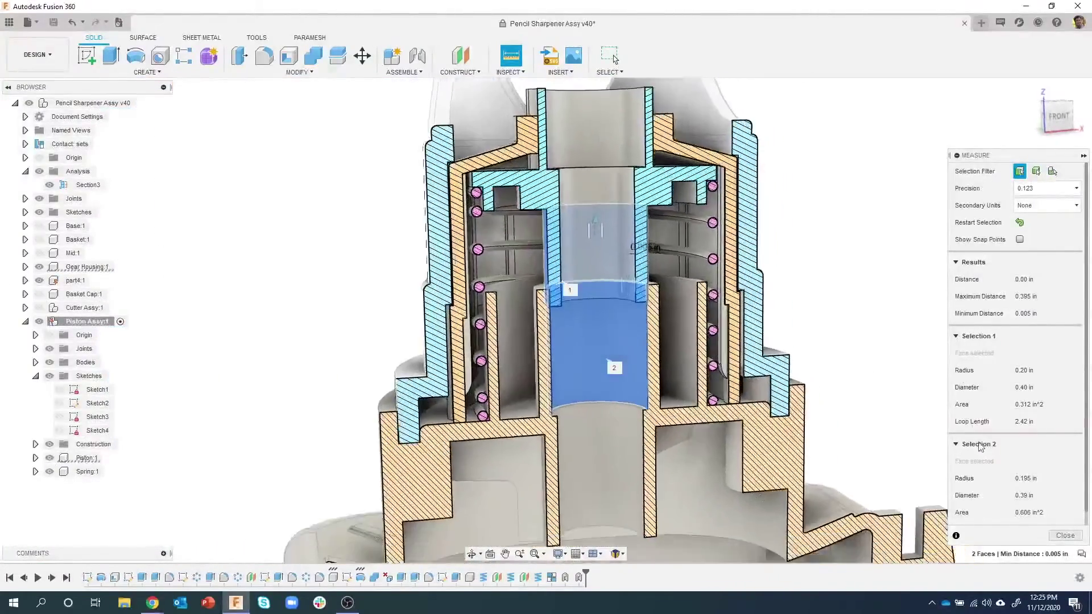
pyautogui.click(1064, 536)
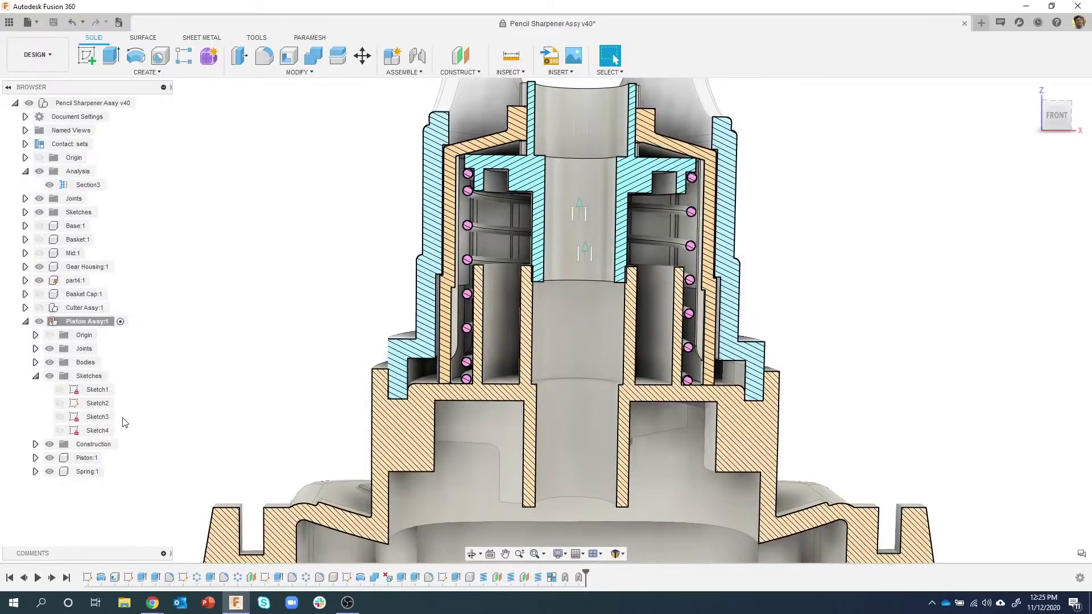
# Activate the Piston component and expand its list of sketches.
pyautogui.click(106, 461)
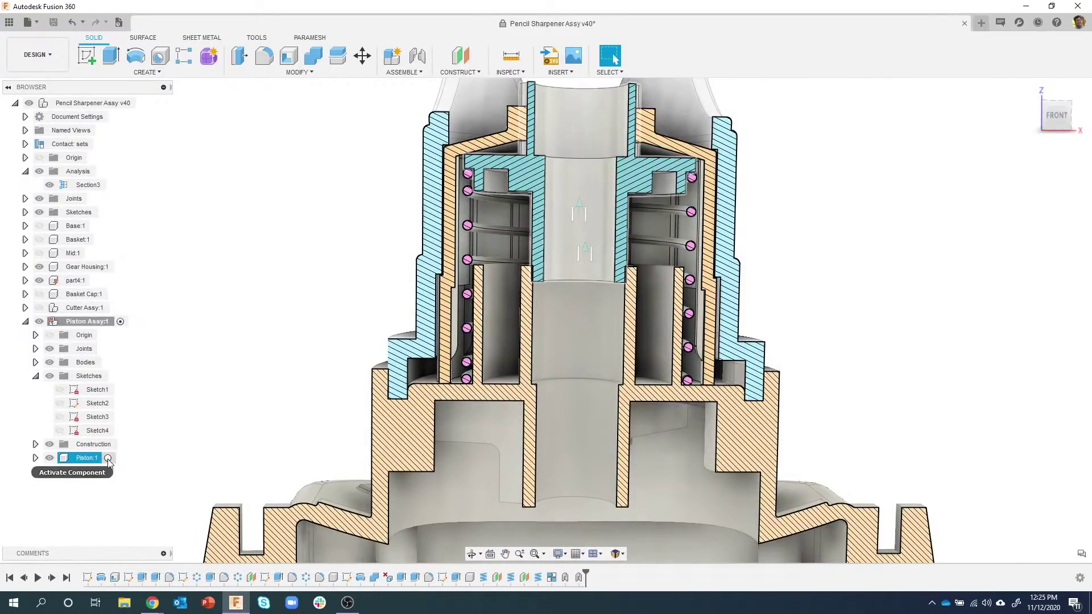
pyautogui.click(108, 458)
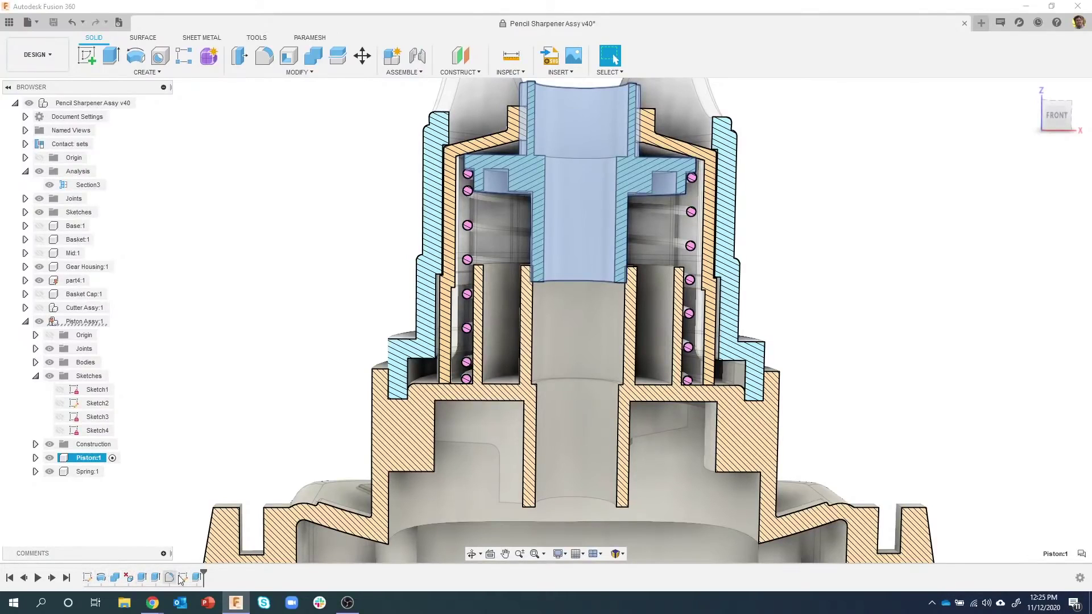
pyautogui.click(36, 458)
pyautogui.click(46, 499)
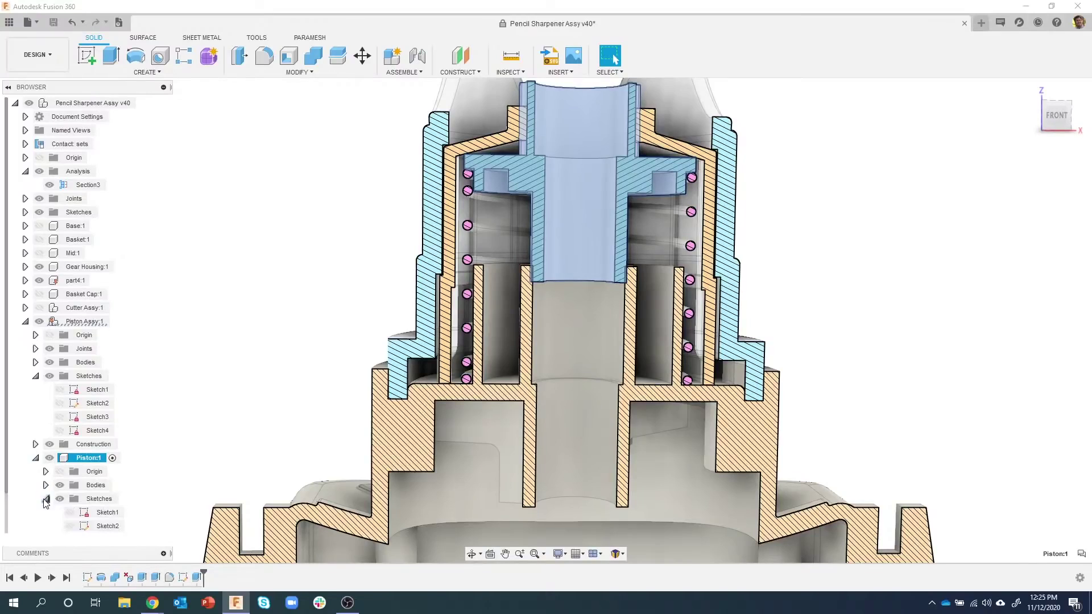
# Edit the piston component's Sketch1 to place the lower tube's 0.40 diameter dimension below the profile, and finish the sketch.
pyautogui.scroll(2, 172, 445)
pyautogui.scroll(-1, 5, 461)
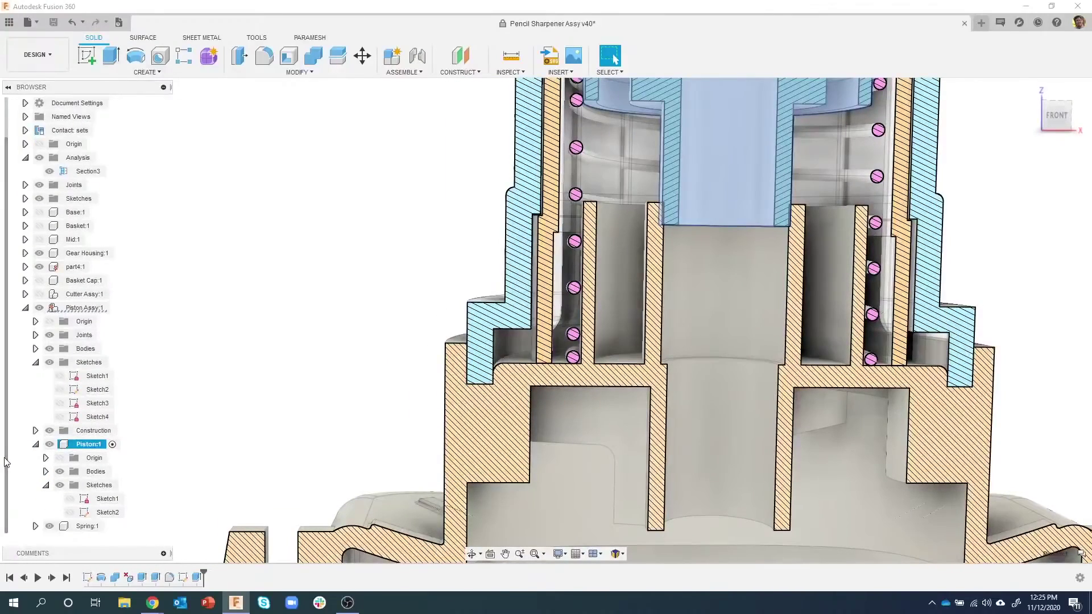
pyautogui.scroll(-3, 312, 468)
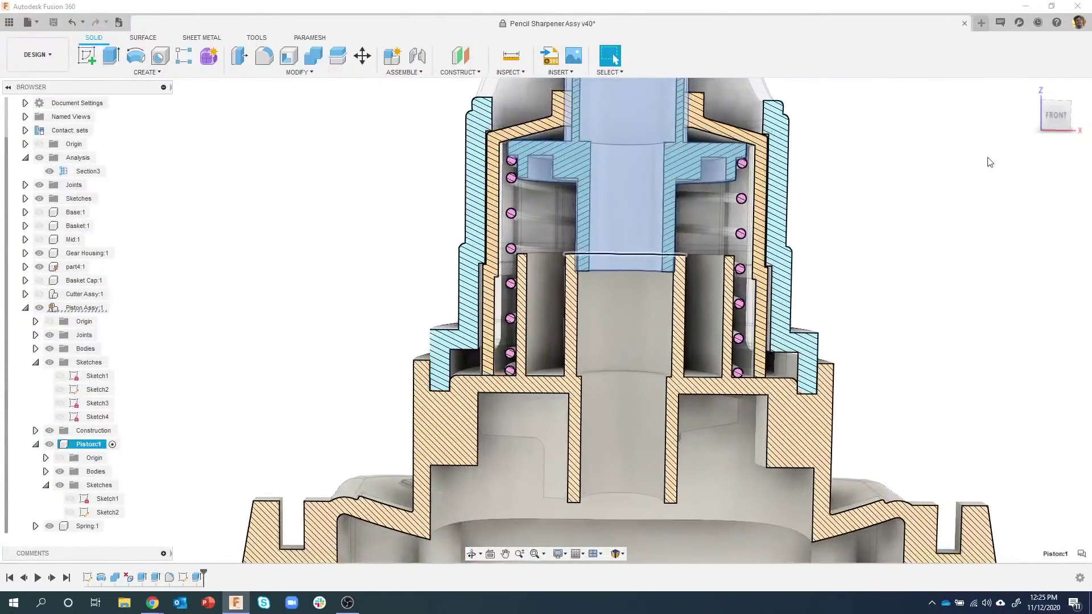
pyautogui.click(1056, 117)
pyautogui.scroll(5, 662, 242)
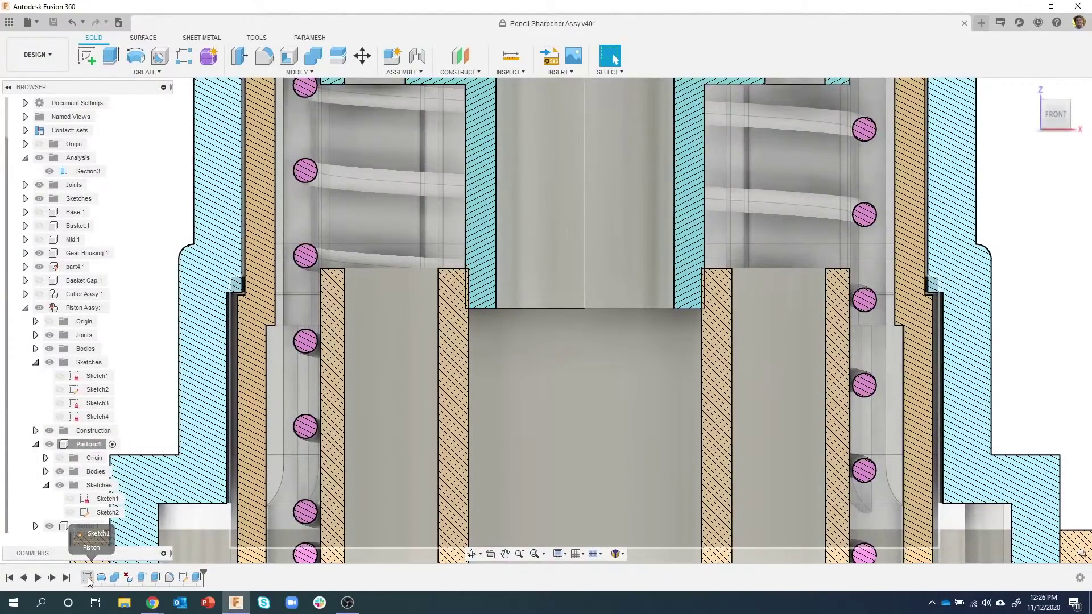
pyautogui.doubleClick(87, 578)
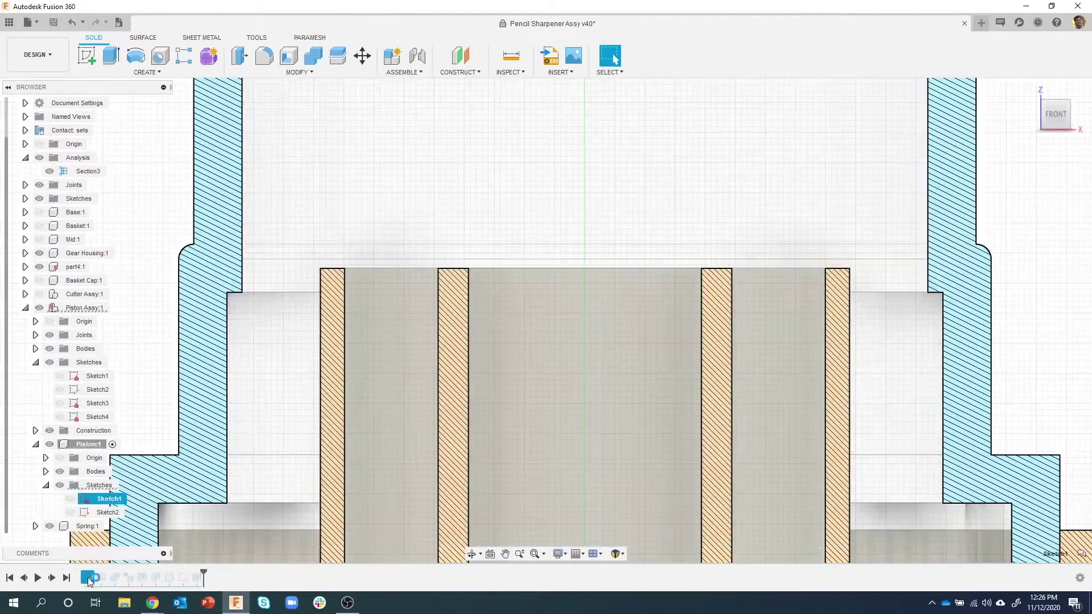
pyautogui.scroll(-10, 361, 386)
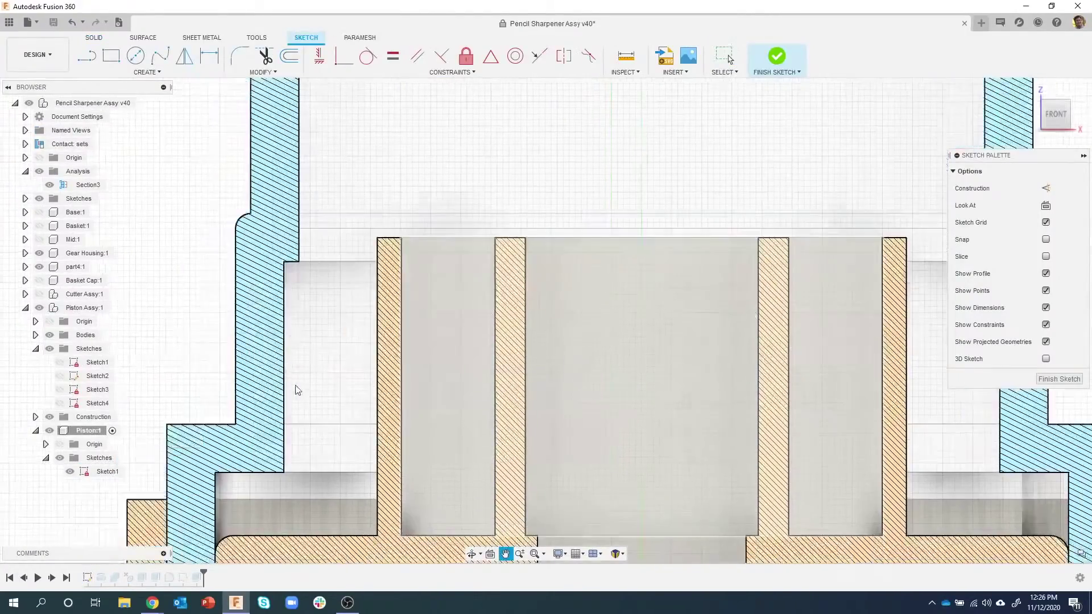
pyautogui.moveTo(365, 467); pyautogui.dragTo(387, 77, button='middle')
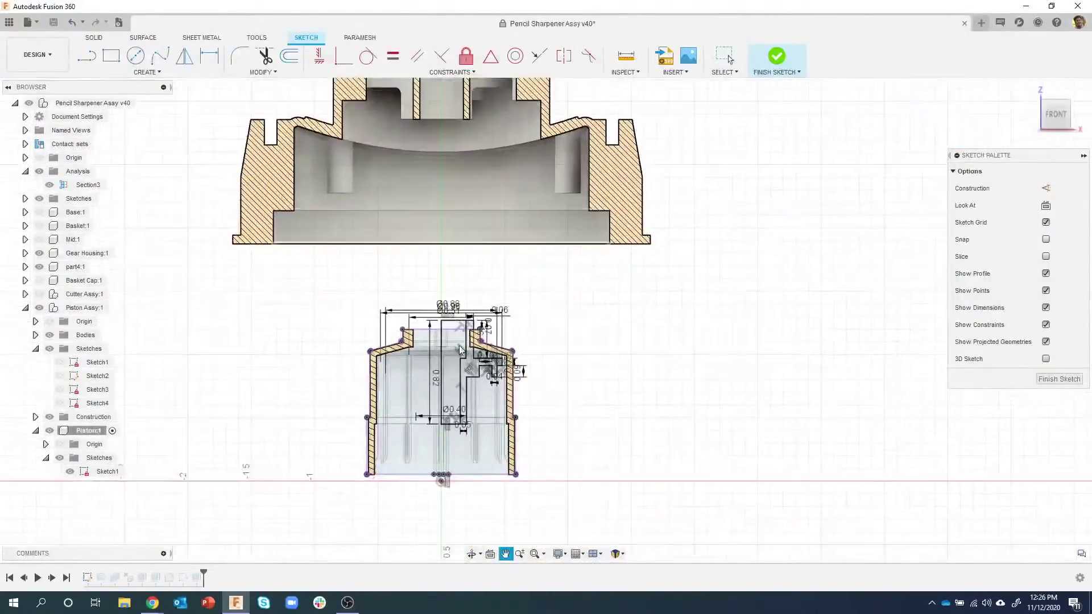
pyautogui.scroll(2, 526, 387)
pyautogui.scroll(2, 526, 387)
pyautogui.scroll(2, 499, 334)
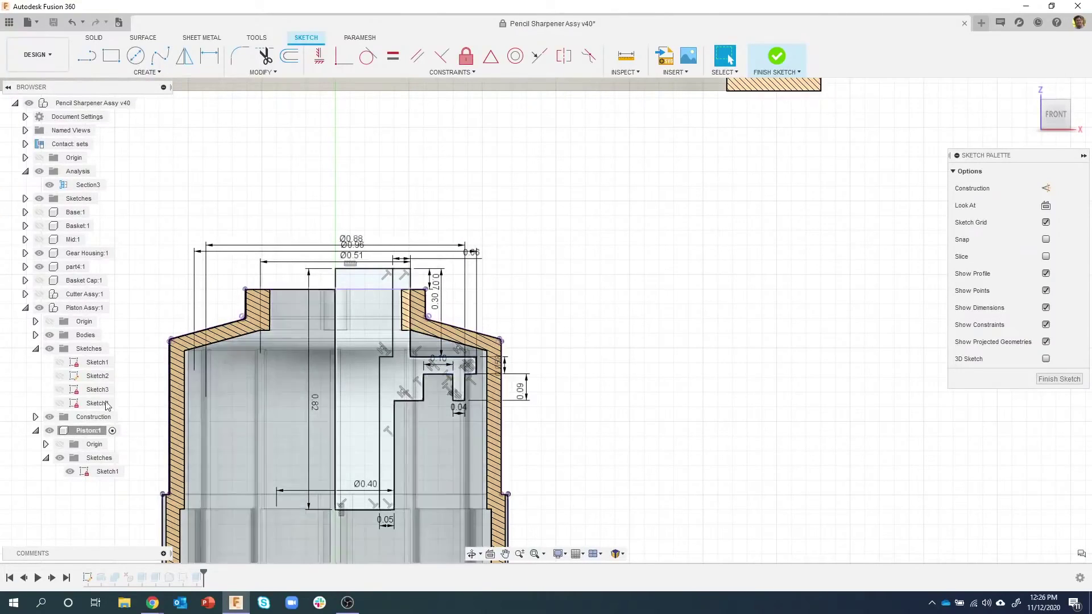
pyautogui.moveTo(131, 410); pyautogui.dragTo(176, 303, button='middle')
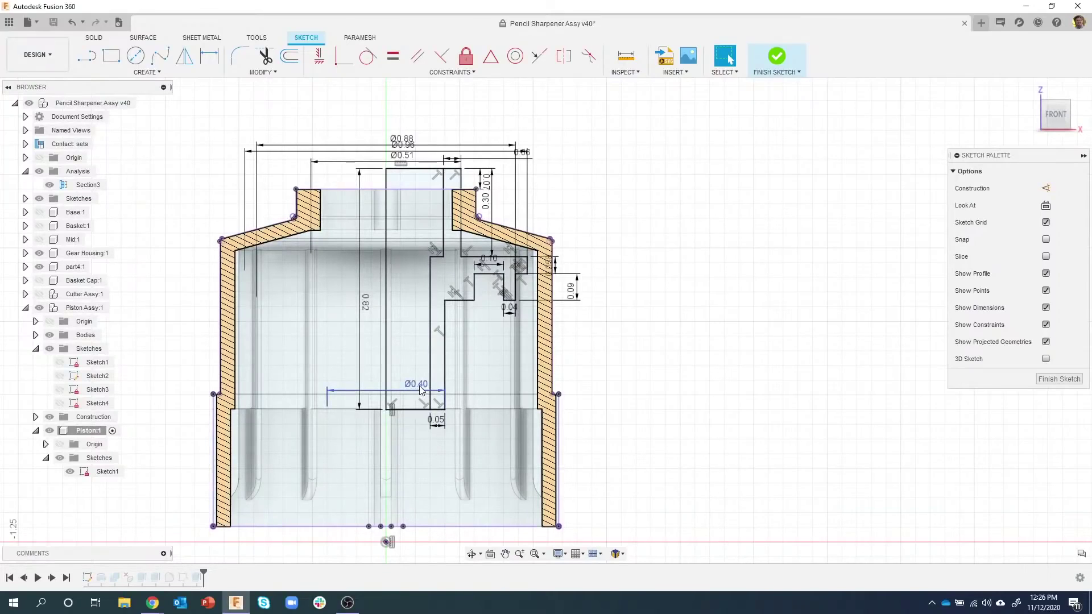
pyautogui.moveTo(416, 389); pyautogui.dragTo(411, 459)
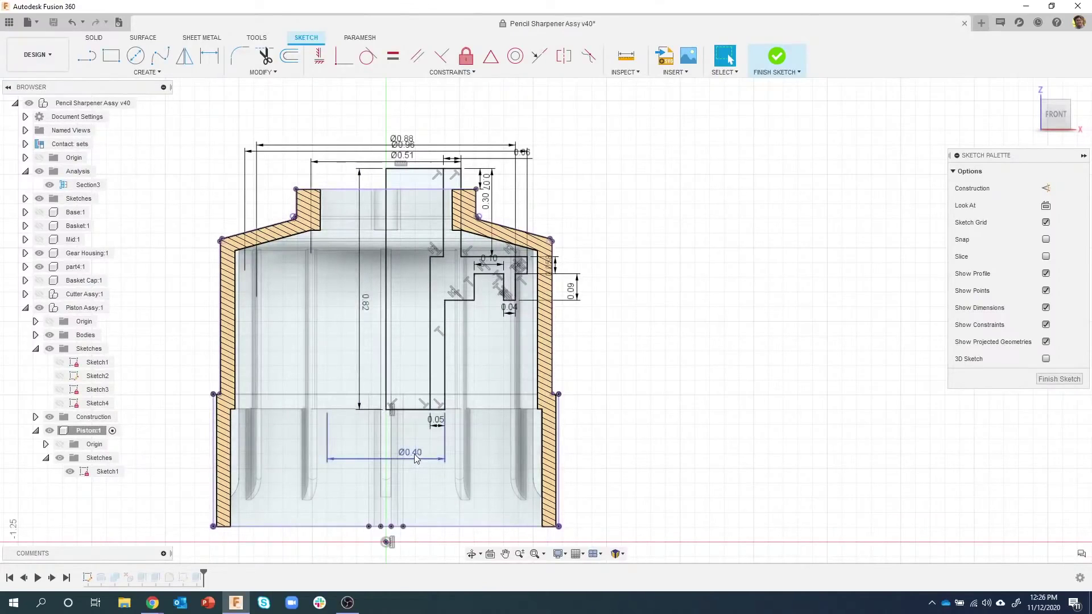
pyautogui.doubleClick(414, 454)
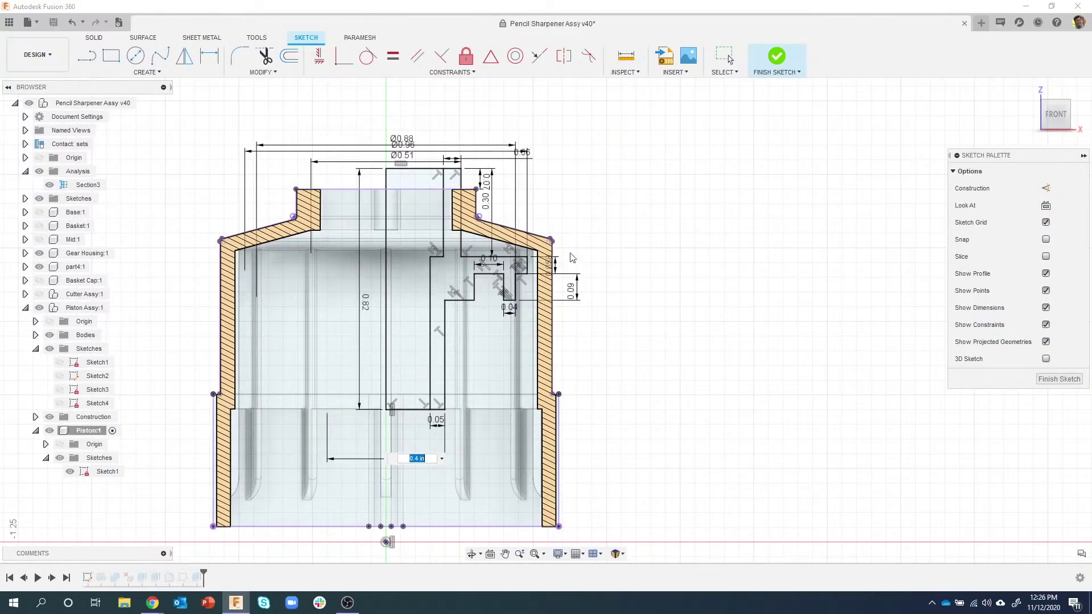
pyautogui.click(769, 60)
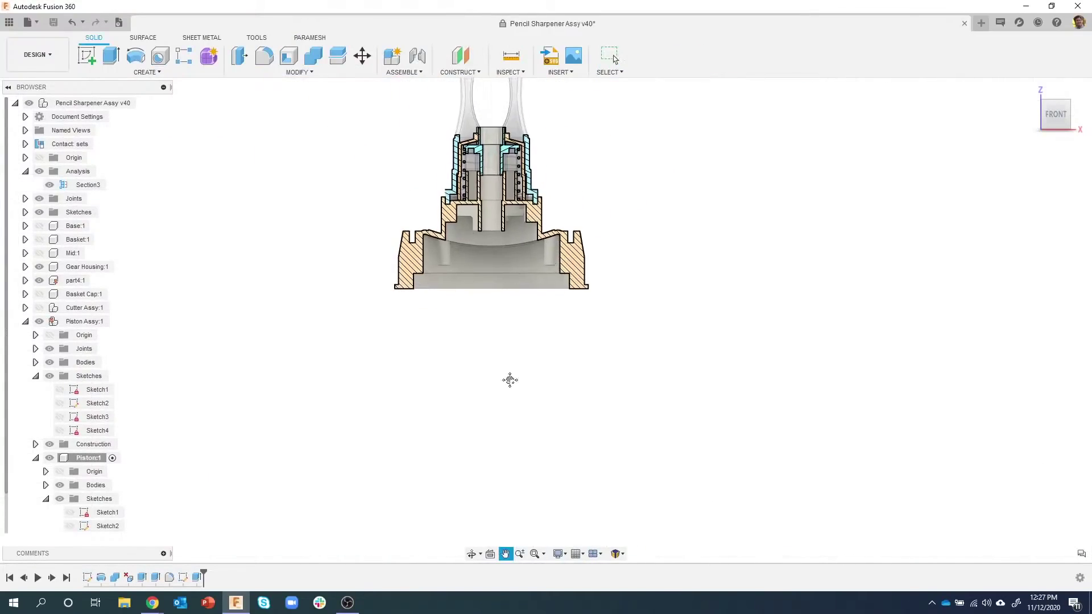
# Show the piston component's Sketch1 together with its dimensions over the section.
pyautogui.scroll(5, 505, 239)
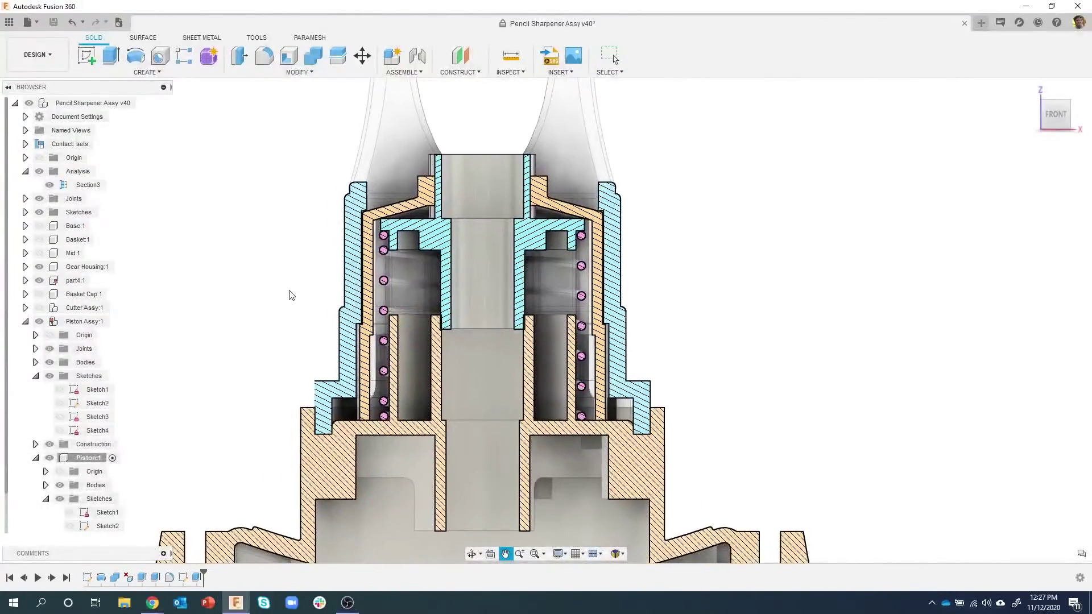
pyautogui.scroll(3, 351, 275)
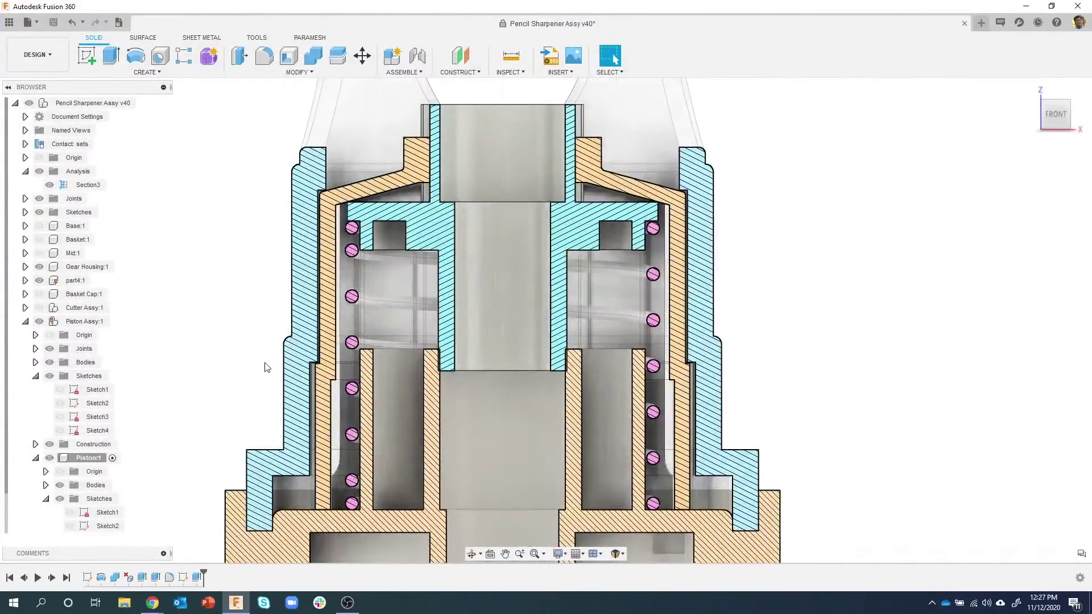
pyautogui.click(69, 513)
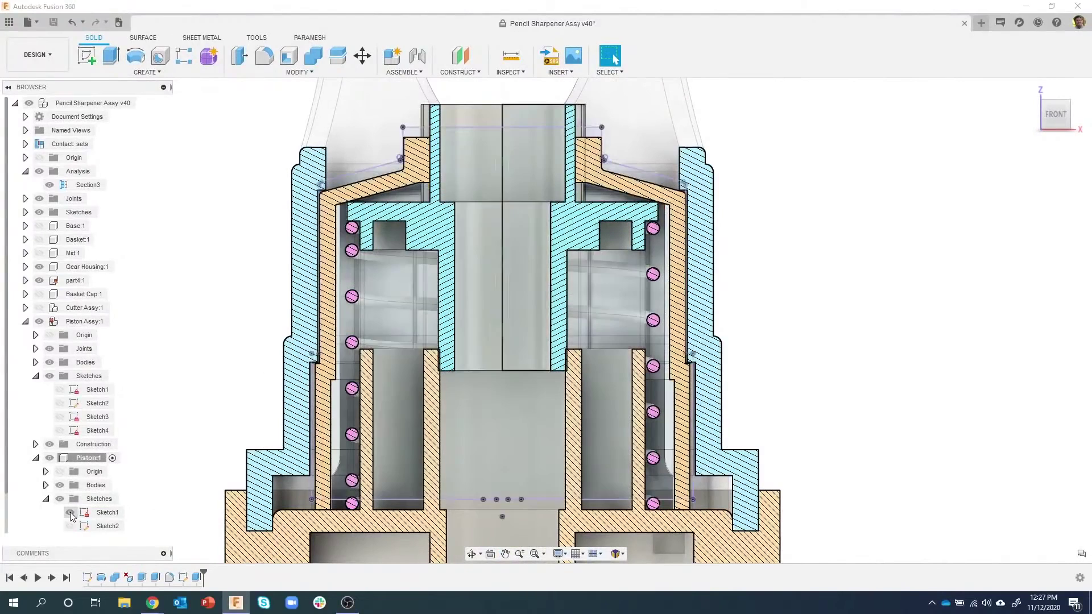
pyautogui.click(98, 513)
pyautogui.rightClick(98, 512)
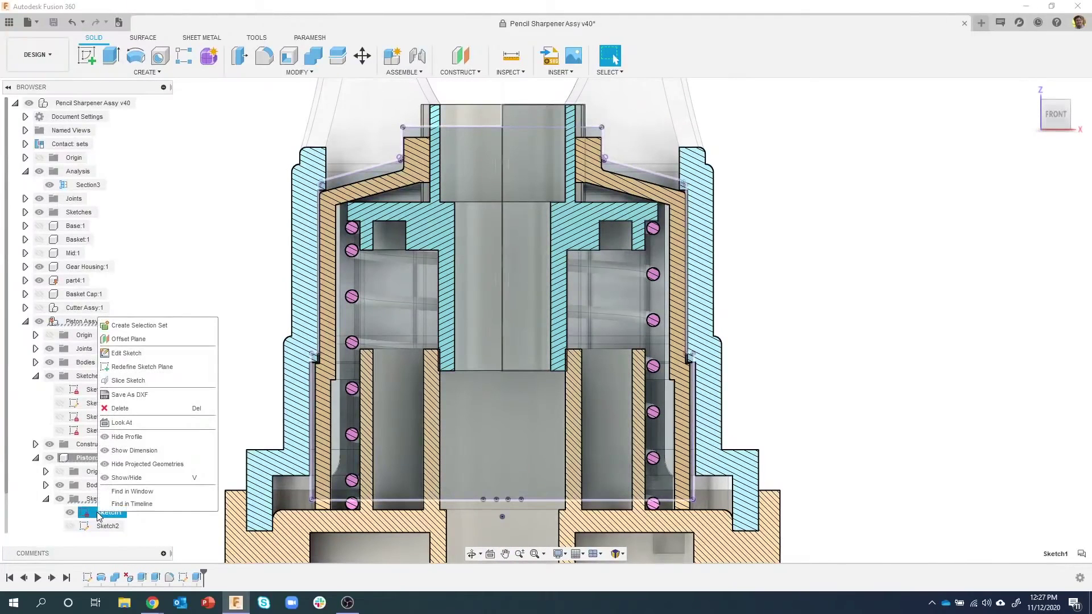
pyautogui.click(149, 450)
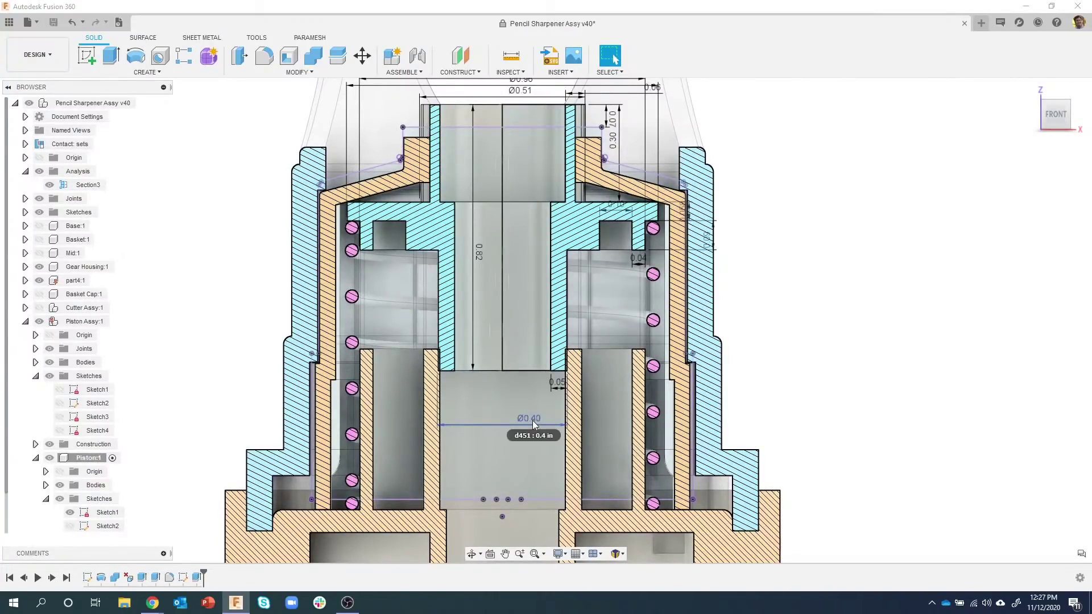
# Set the piston's lower tube diameter to 0.4 in - 0.005 in and check its edges against the housing's inner tube.
pyautogui.scroll(5, 532, 421)
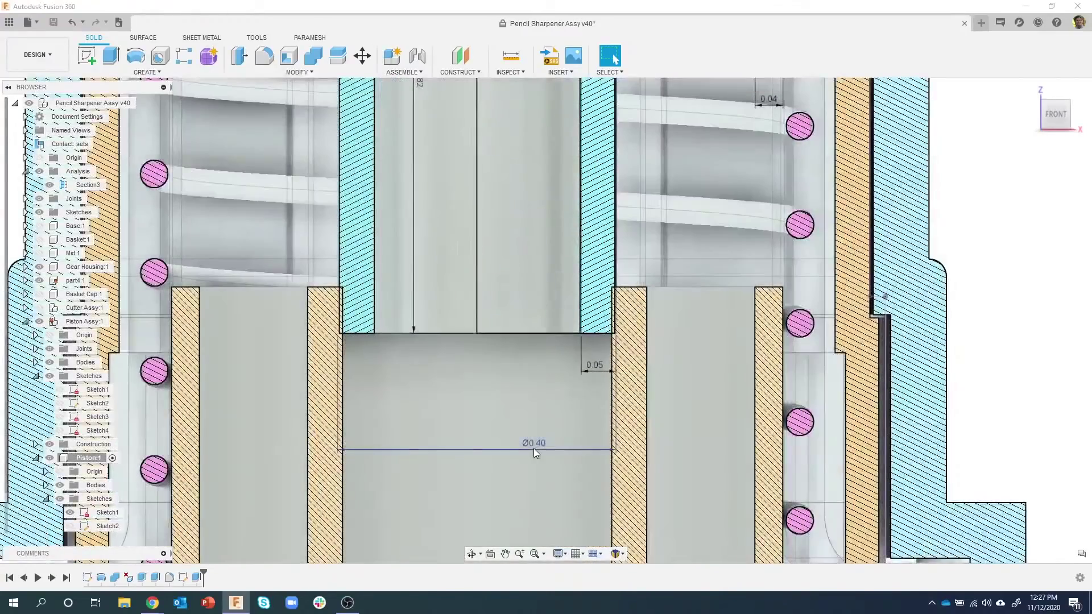
pyautogui.doubleClick(533, 445)
pyautogui.click(557, 449)
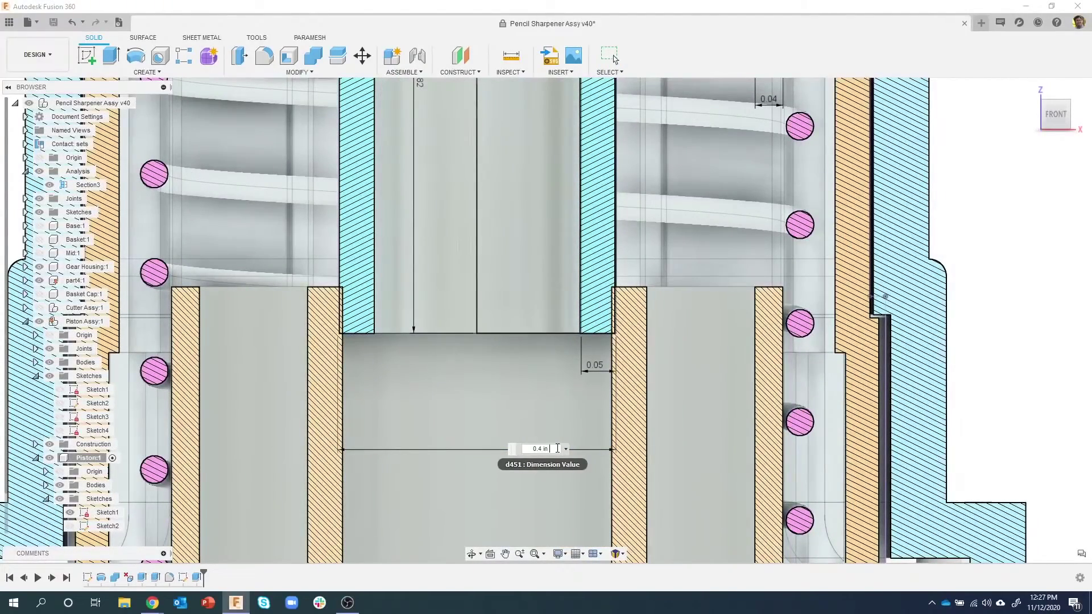
pyautogui.write('- 0.005 in')
pyautogui.press('Return')
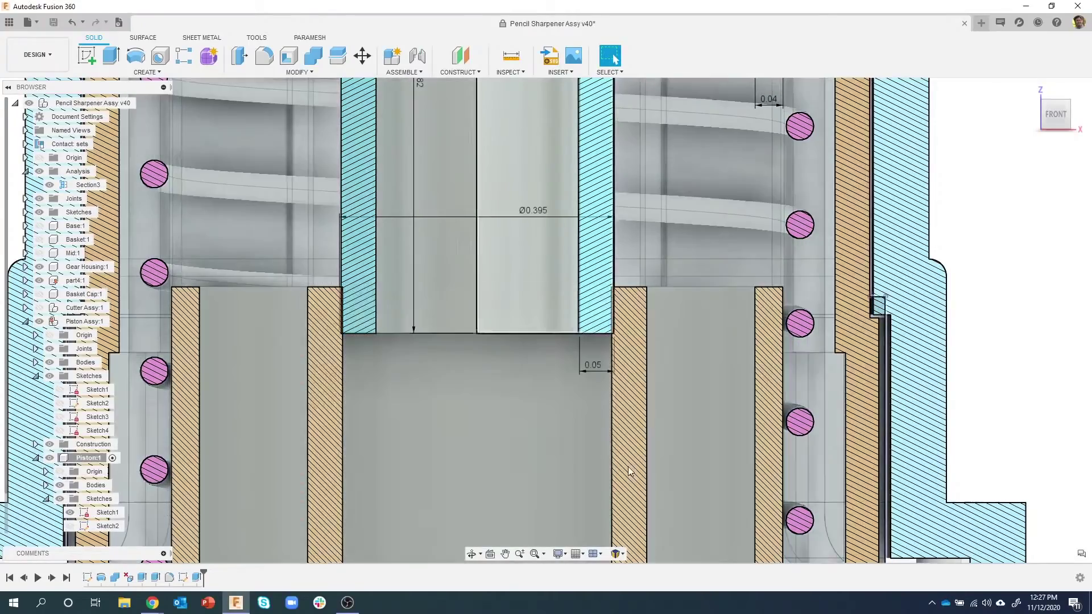
pyautogui.scroll(5, 327, 307)
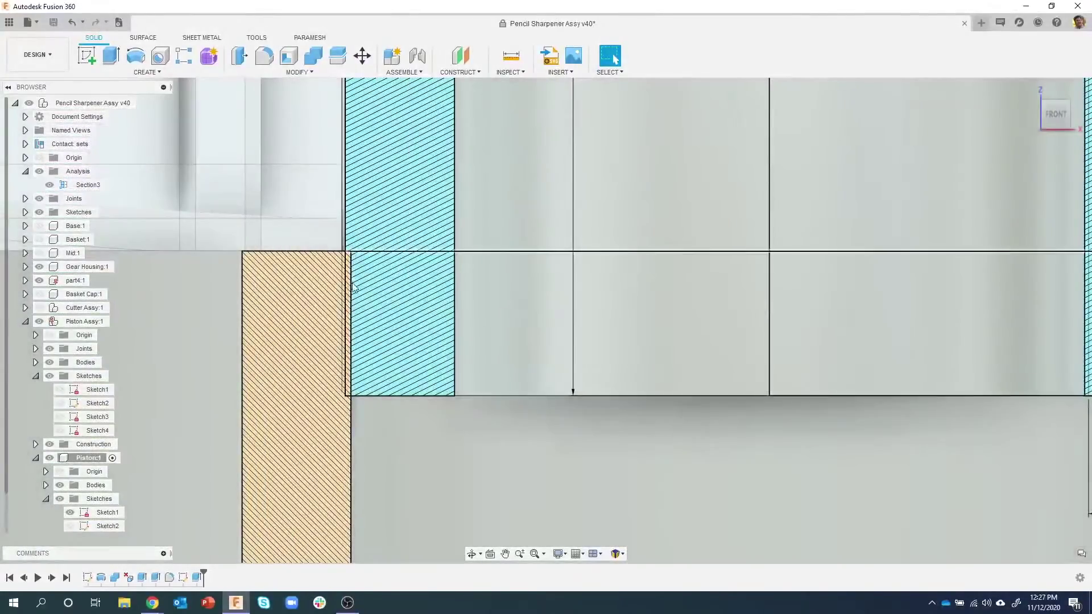
pyautogui.scroll(-5, 356, 296)
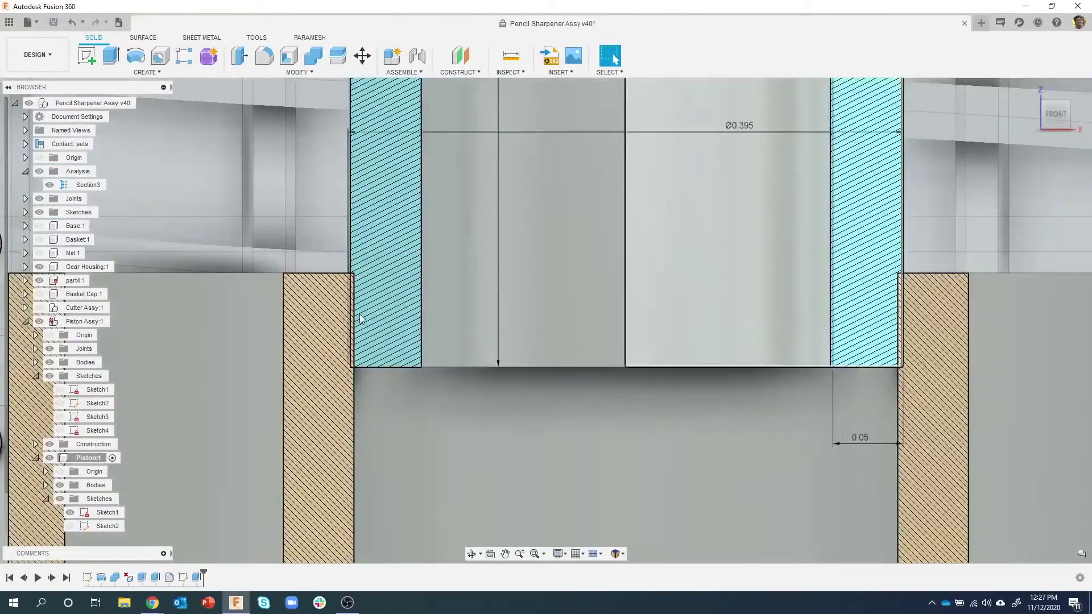
pyautogui.scroll(-2, 360, 318)
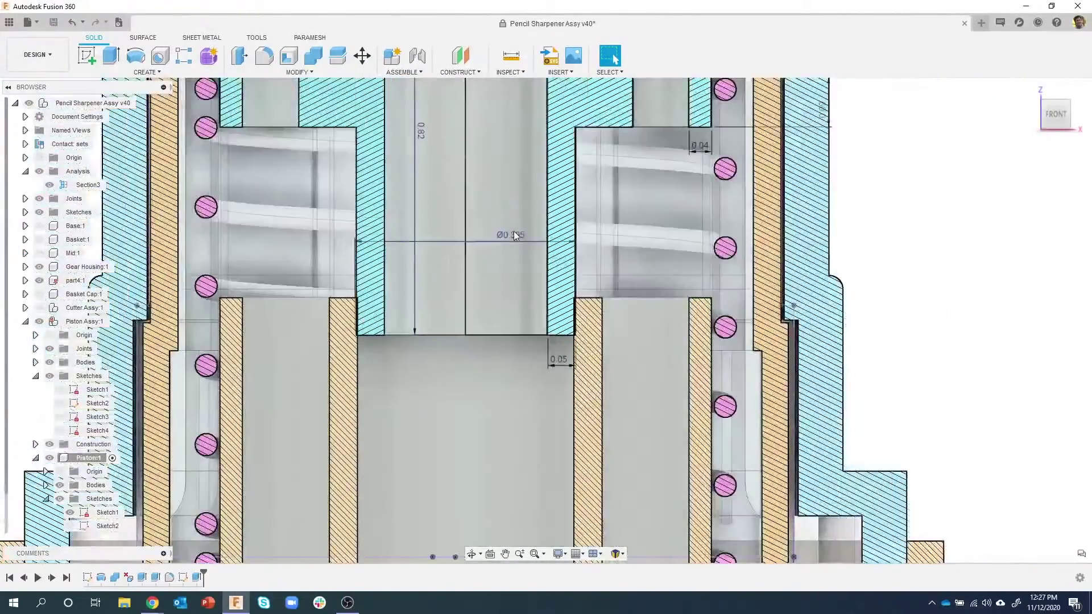
# Place the lower tube's diameter dimension below the piston and set its value to 0.4 in - 0.005 in*2.
pyautogui.moveTo(514, 235); pyautogui.dragTo(504, 396)
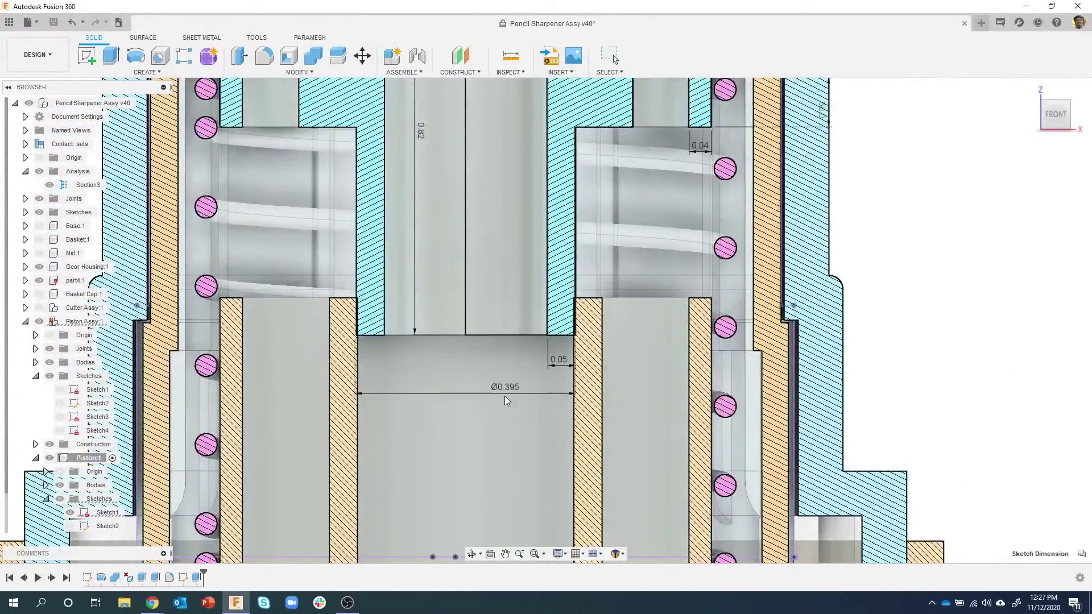
pyautogui.press('Escape')
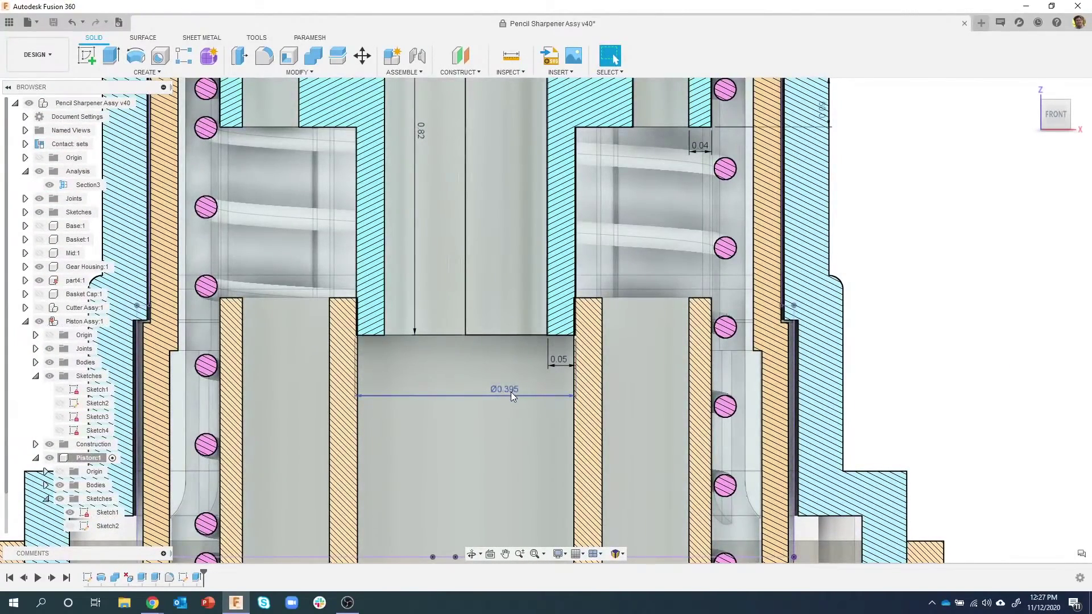
pyautogui.doubleClick(514, 392)
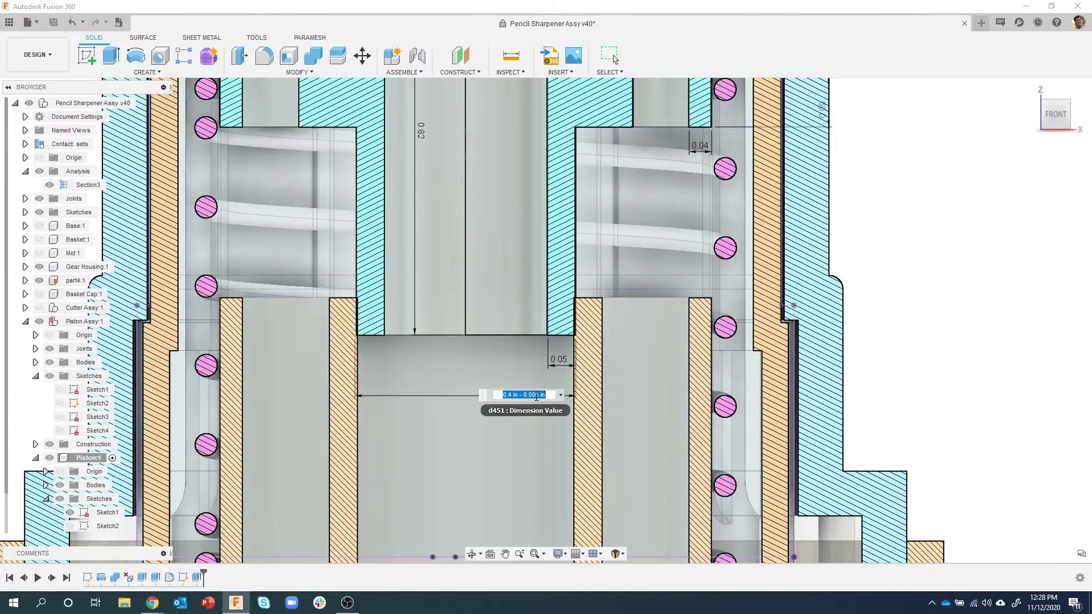
pyautogui.click(550, 395)
pyautogui.write('*2')
pyautogui.press('Return')
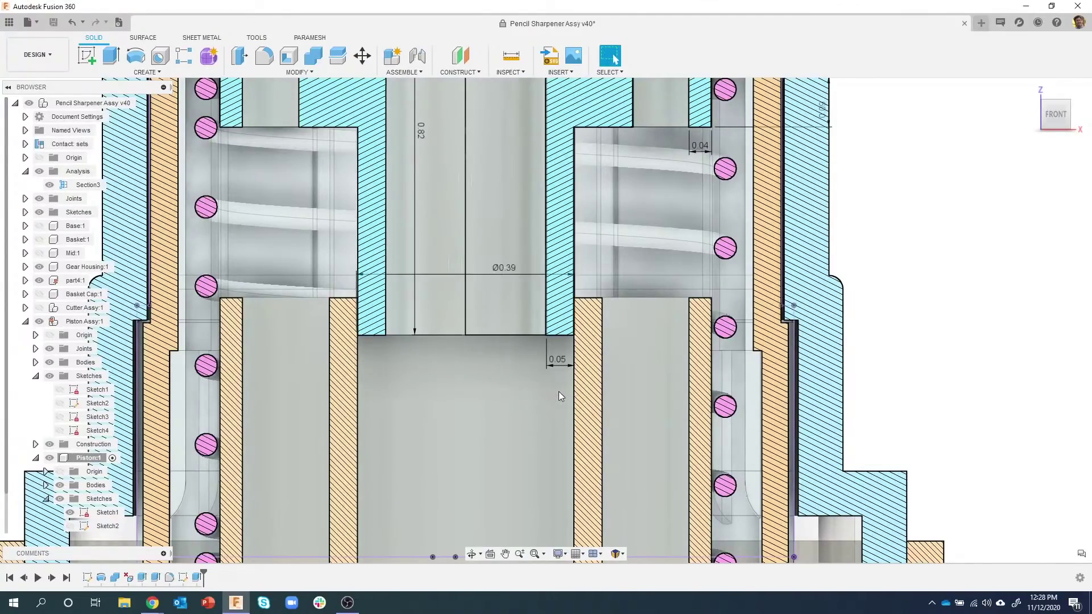
# Set the piston's lower tube diameter to 0.4 in - 0.006 in*2 and check its clearance to the housing's inner tube.
pyautogui.scroll(5, 560, 370)
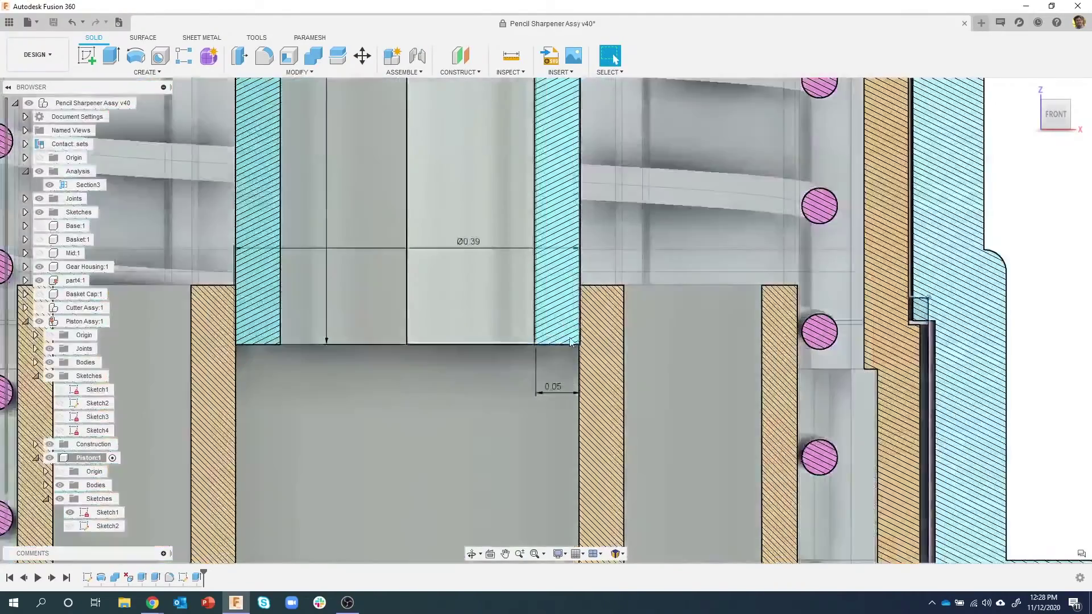
pyautogui.scroll(-3, 517, 409)
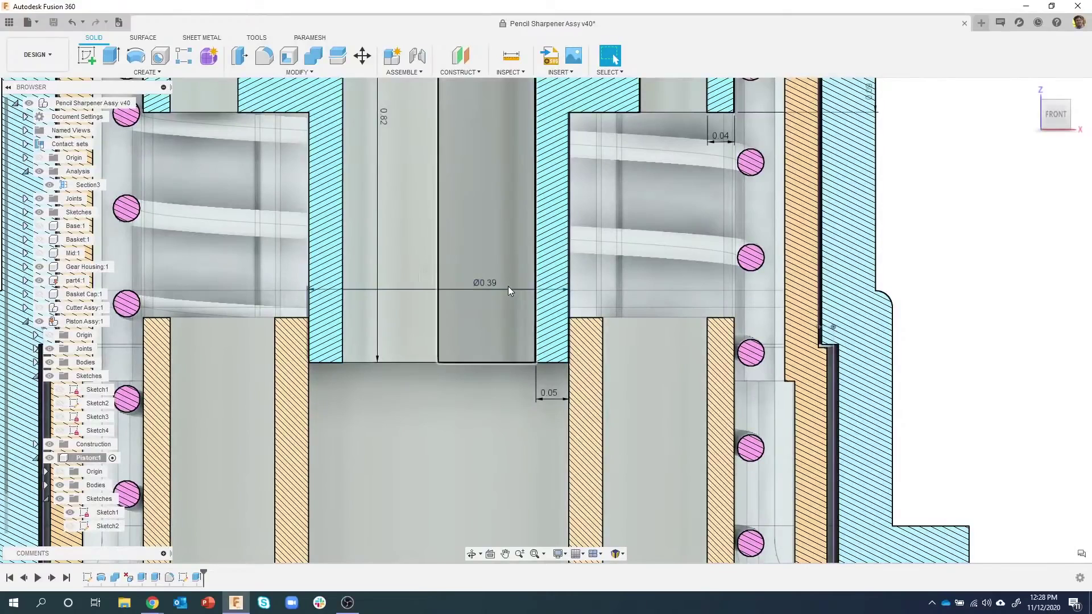
pyautogui.moveTo(508, 287)
pyautogui.mouseDown()
pyautogui.moveTo(494, 284)
pyautogui.moveTo(473, 415)
pyautogui.moveTo(461, 427)
pyautogui.mouseUp()
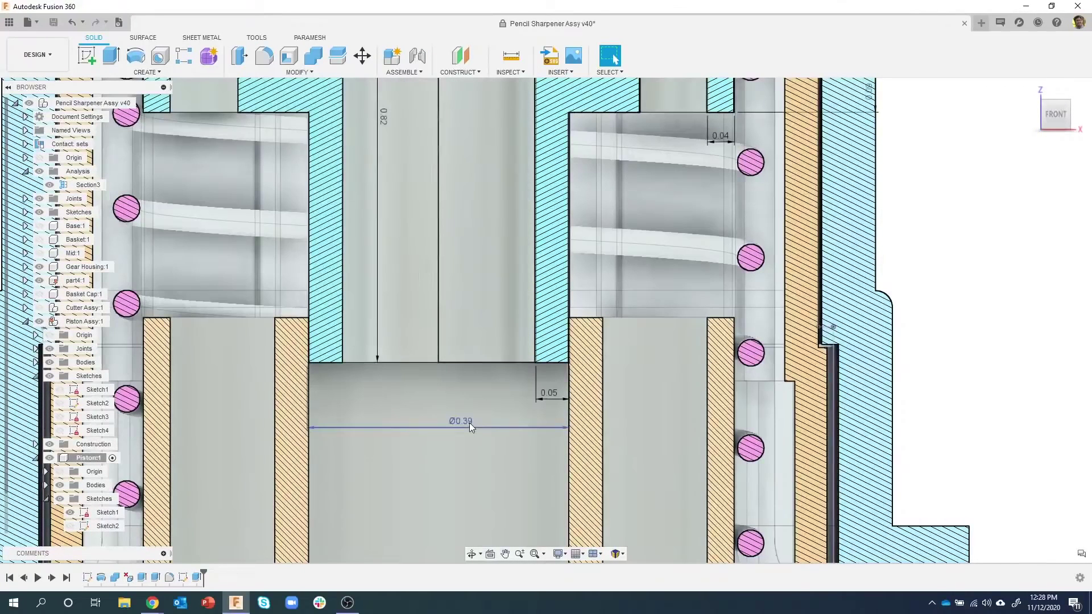
pyautogui.doubleClick(469, 424)
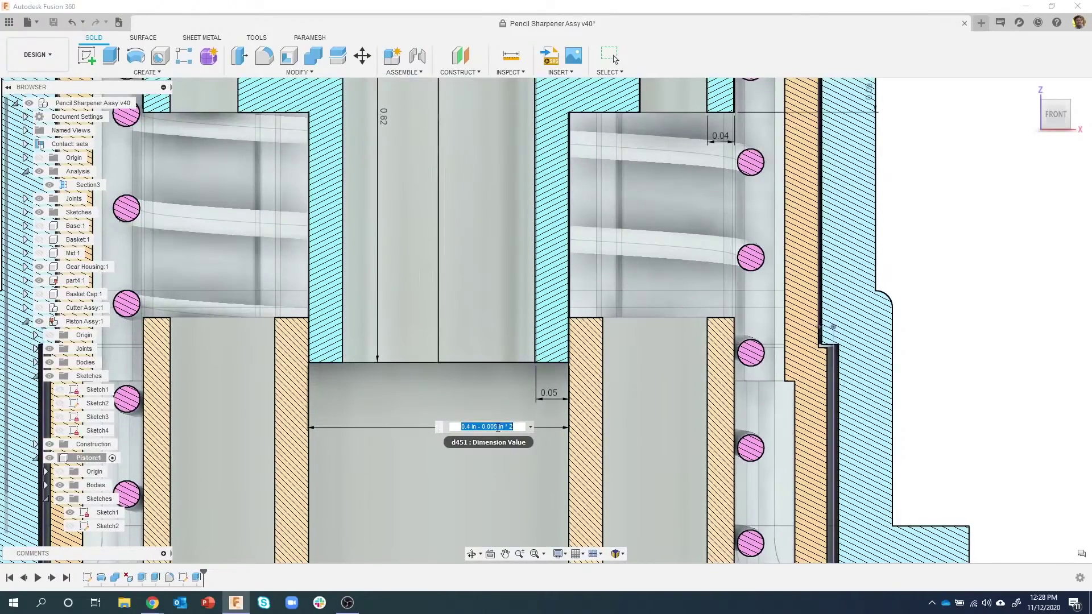
pyautogui.click(497, 427)
pyautogui.press('BackSpace')
pyautogui.write('6')
pyautogui.press('Return')
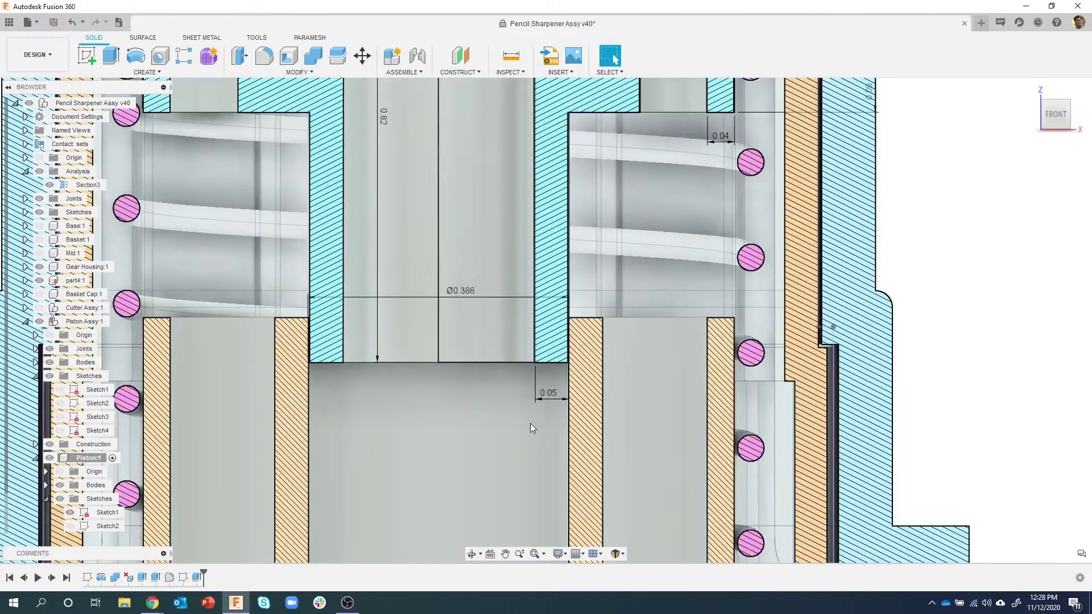
pyautogui.press('Escape')
pyautogui.scroll(5, 310, 364)
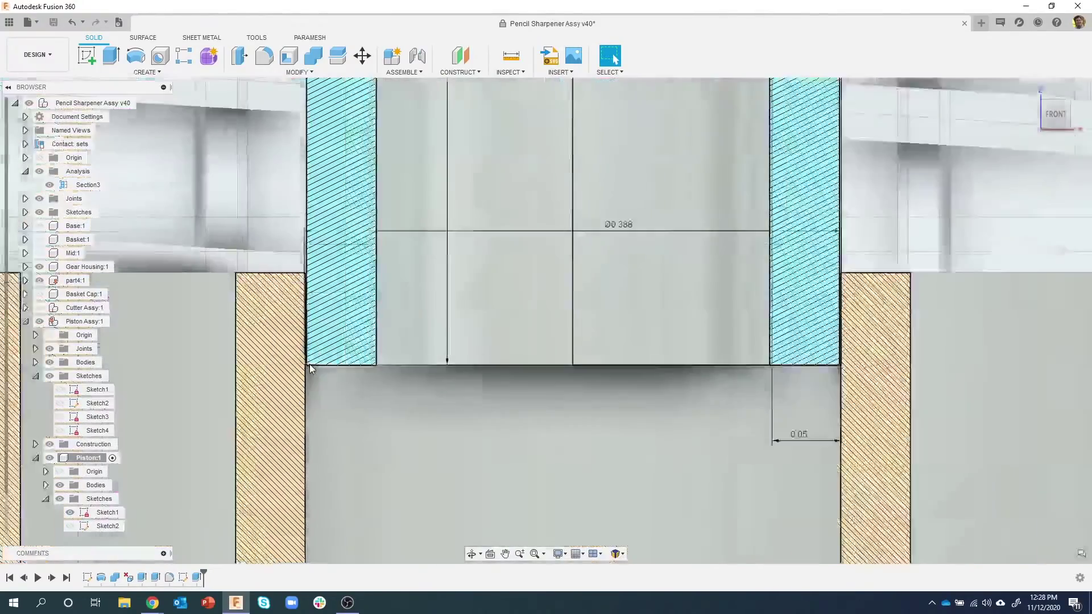
pyautogui.scroll(4, 298, 364)
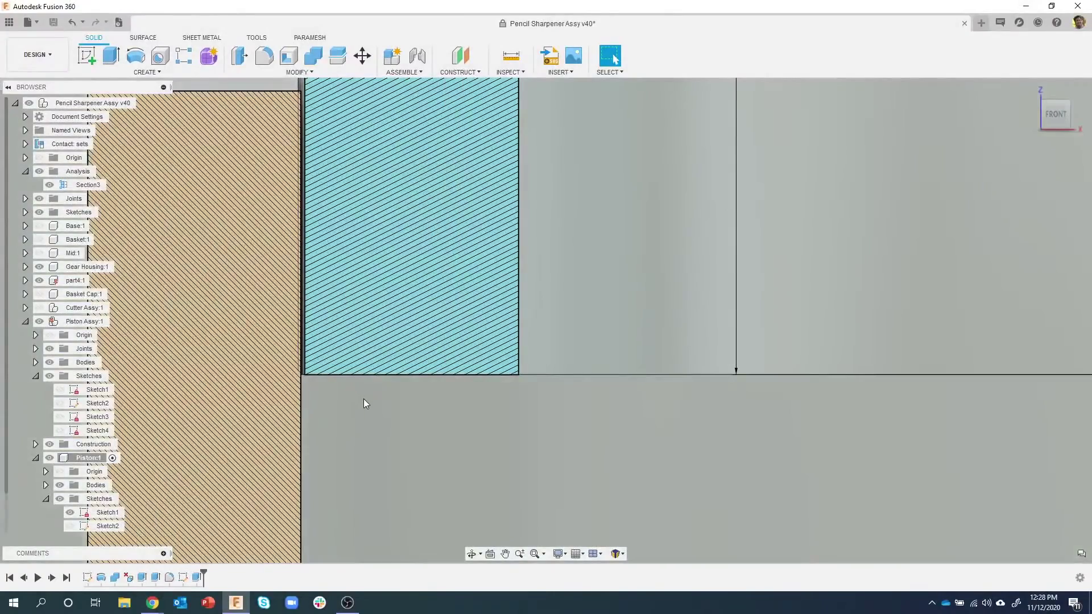
# Place the lower tube's diameter dimension below the piston and change its expression to 0.4 in - 0.005 in*2.
pyautogui.scroll(-6, 364, 398)
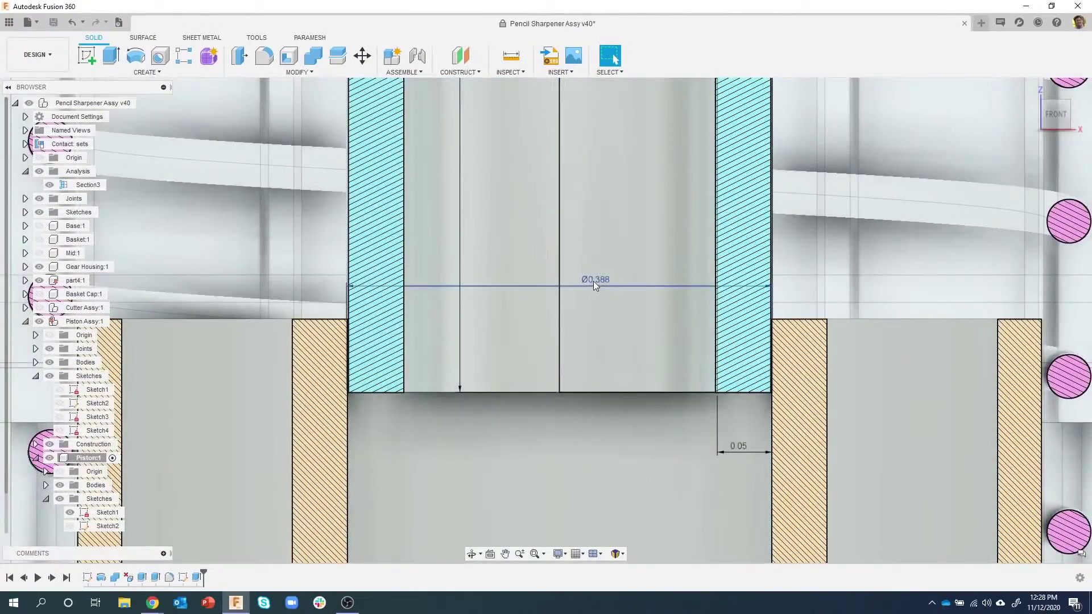
pyautogui.moveTo(593, 281)
pyautogui.mouseDown()
pyautogui.moveTo(593, 503)
pyautogui.moveTo(592, 490)
pyautogui.mouseUp()
pyautogui.doubleClick(592, 488)
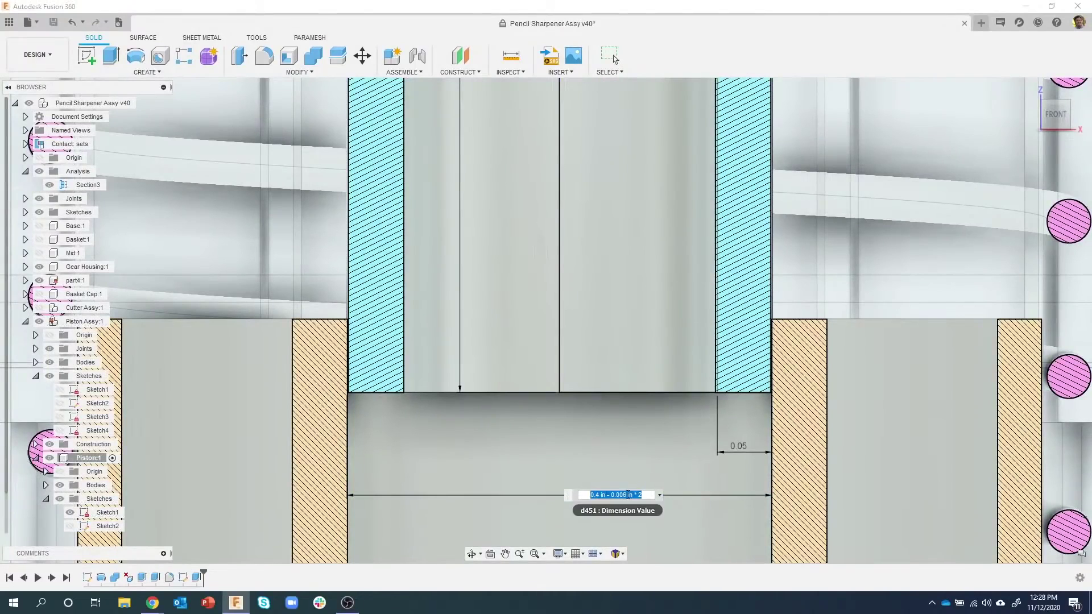
pyautogui.moveTo(611, 495); pyautogui.dragTo(627, 495)
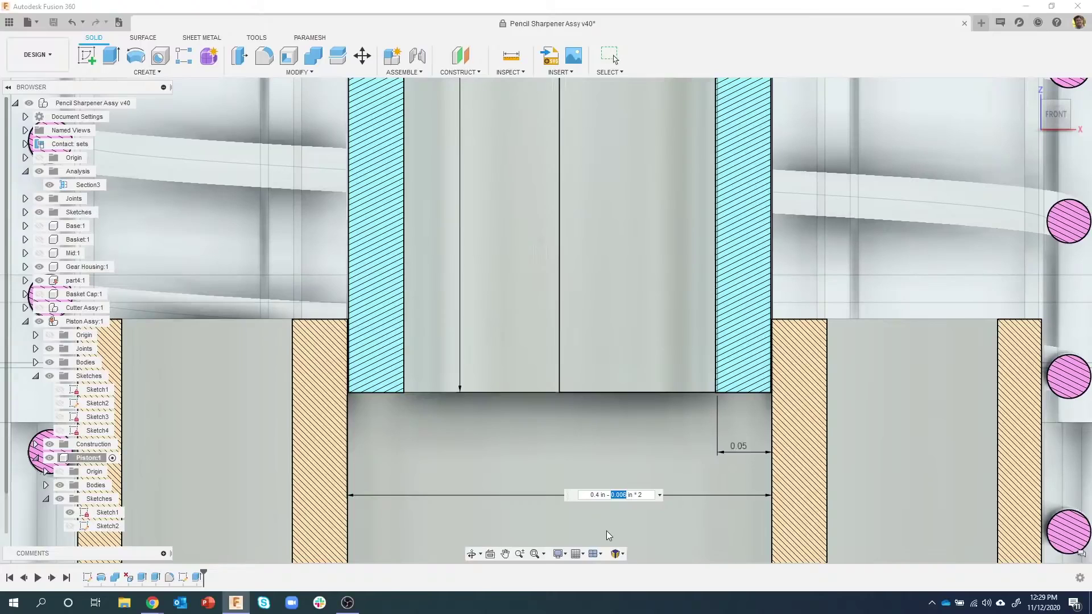
pyautogui.click(624, 495)
pyautogui.moveTo(626, 495); pyautogui.dragTo(622, 495)
pyautogui.write('5')
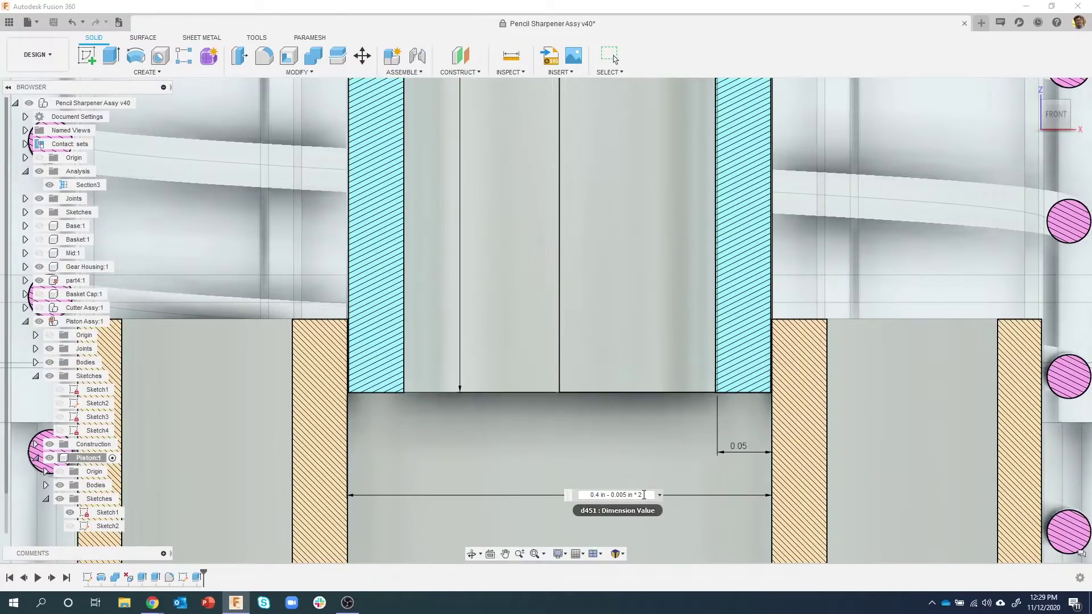
# Add a user parameter named tol in inches with the expression .002.
pyautogui.click(283, 73)
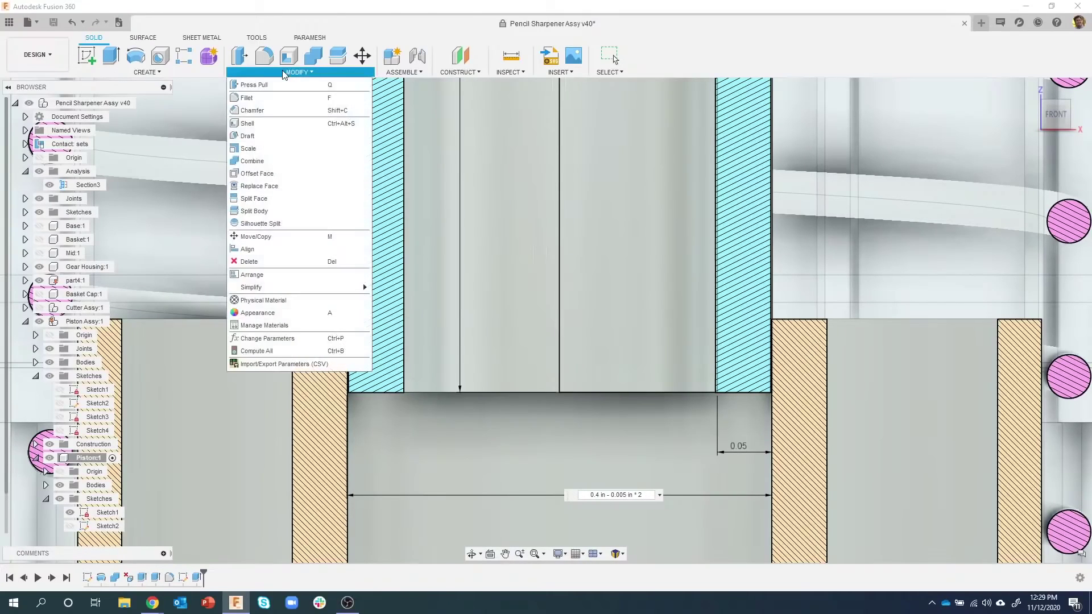
pyautogui.click(274, 338)
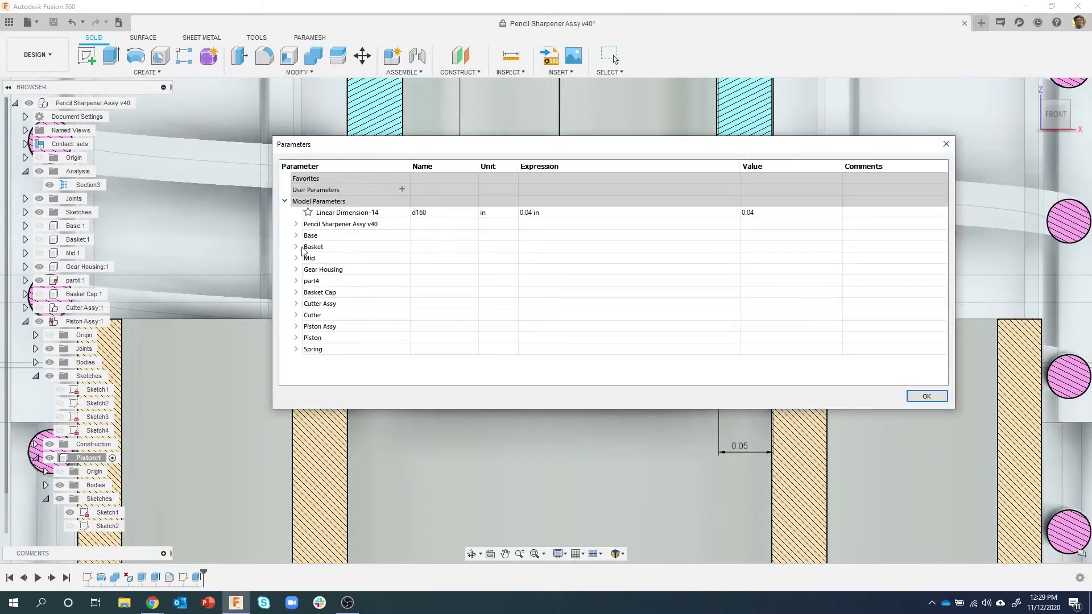
pyautogui.click(402, 189)
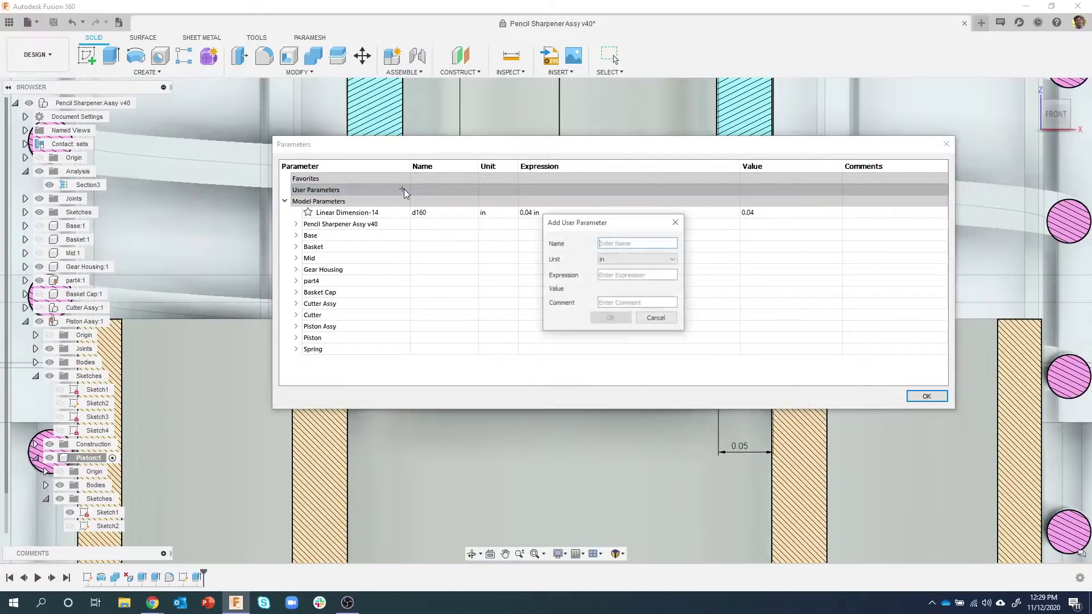
pyautogui.write('tol')
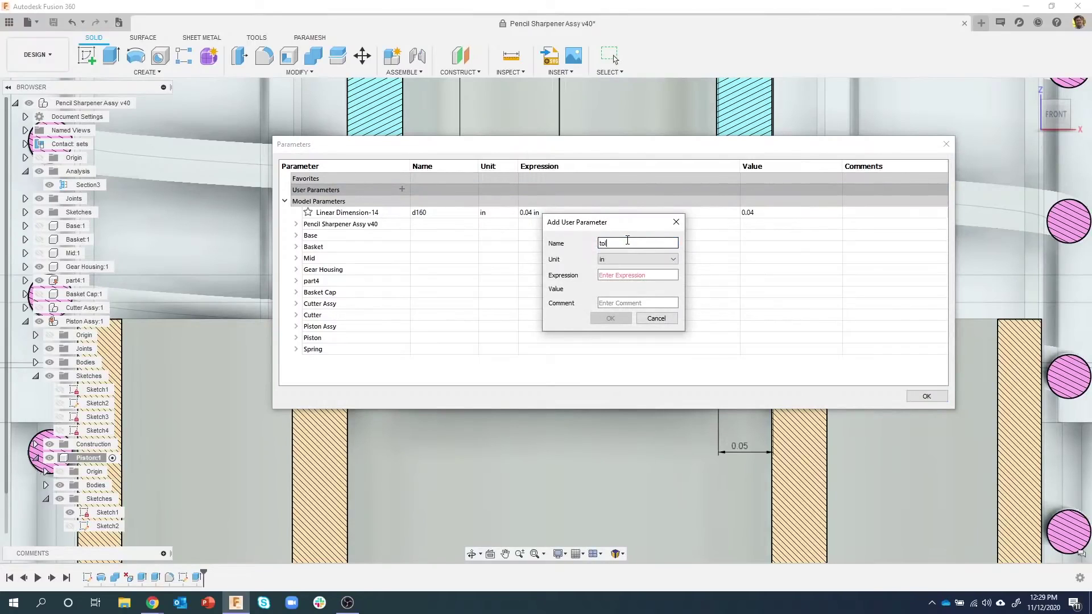
pyautogui.click(617, 276)
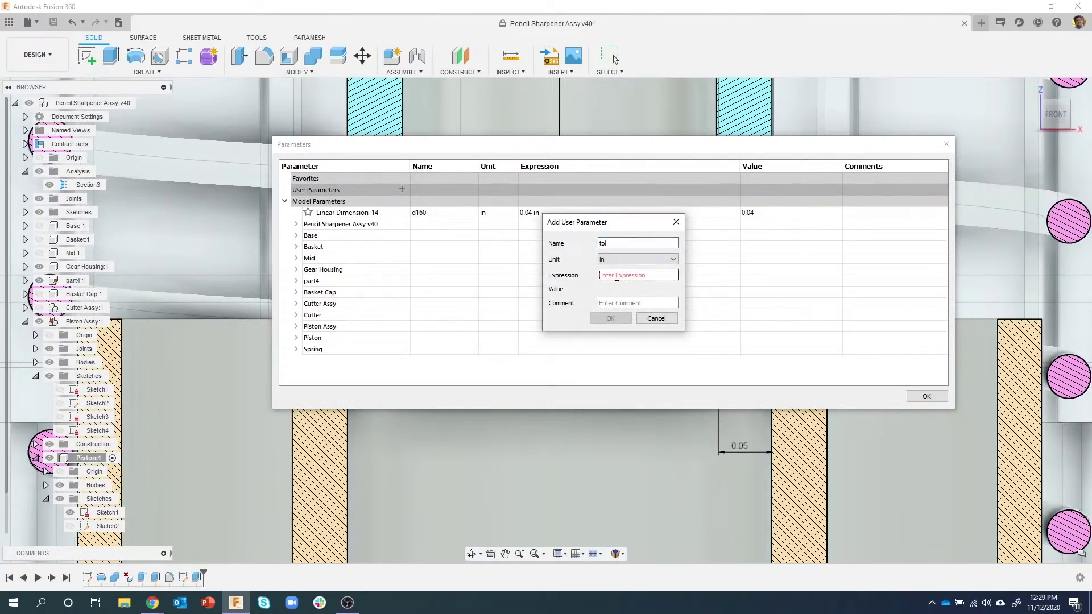
pyautogui.write('.002')
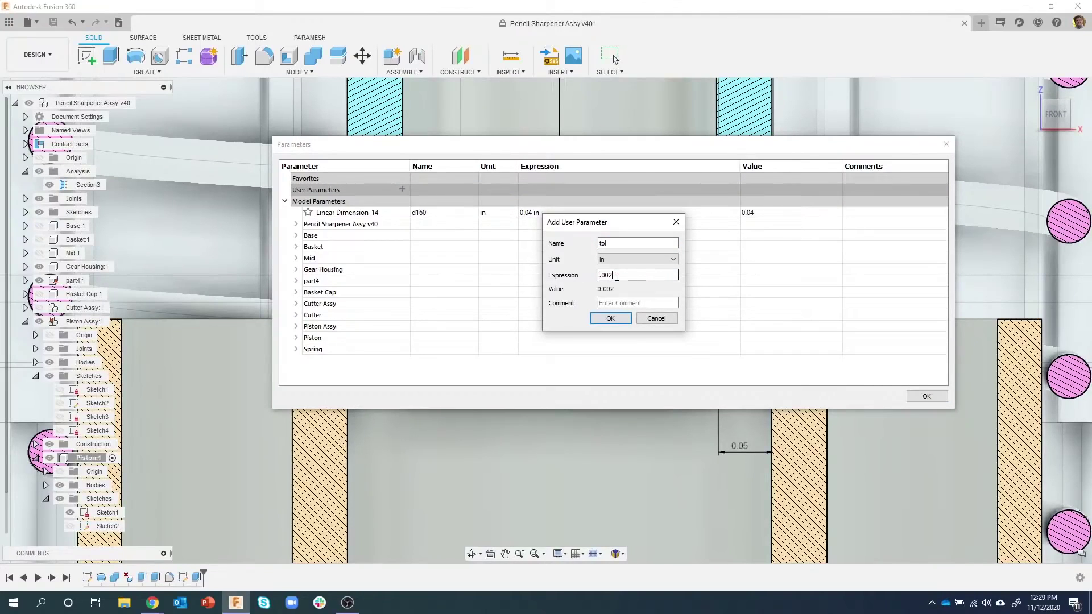
pyautogui.click(610, 318)
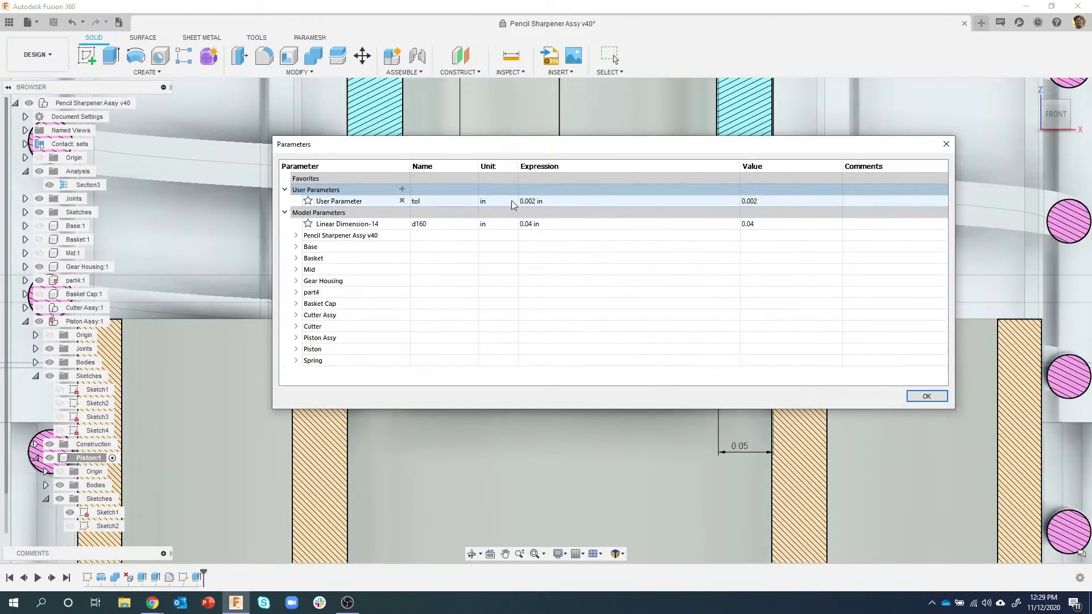
pyautogui.click(919, 396)
# Set the piston's lower tube diameter to 0.4 in - 0.005 in + tol.
pyautogui.doubleClick(598, 283)
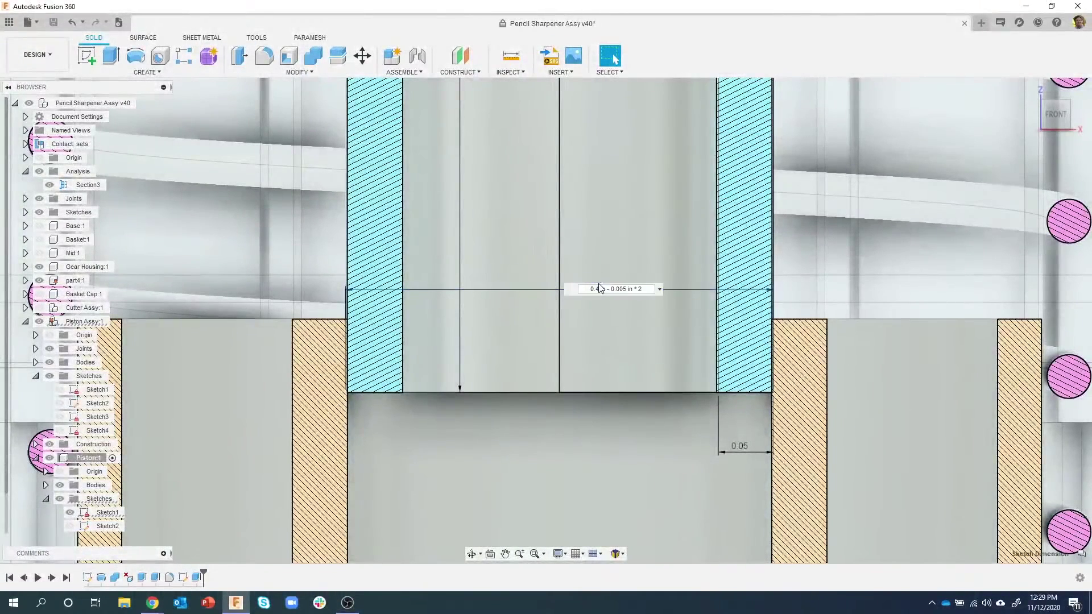
pyautogui.click(648, 289)
pyautogui.moveTo(648, 289); pyautogui.dragTo(629, 290)
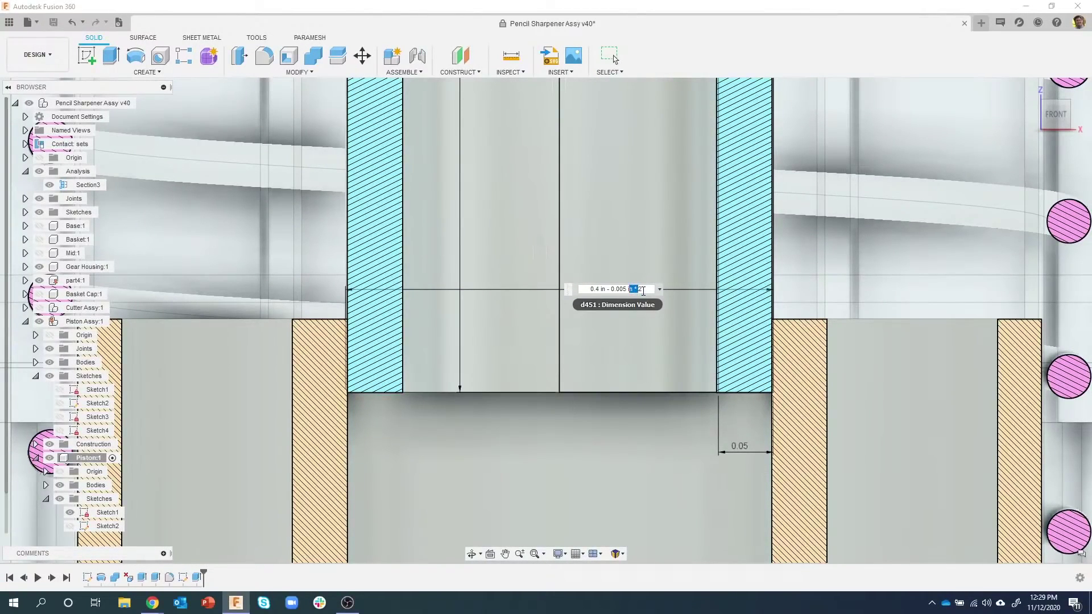
pyautogui.press('BackSpace')
pyautogui.press('Delete')
pyautogui.write('t')
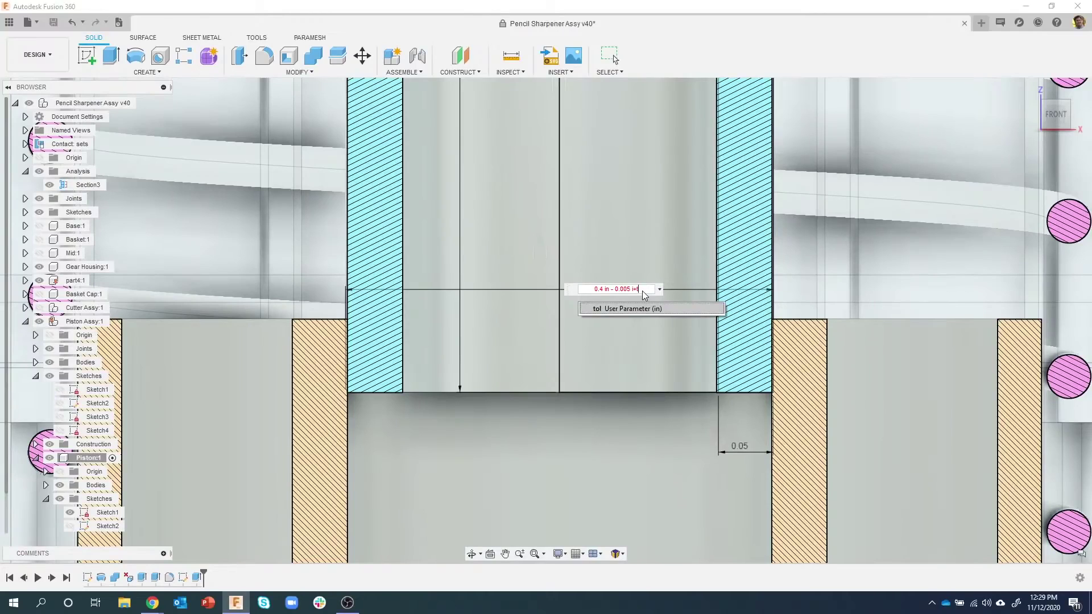
pyautogui.click(628, 310)
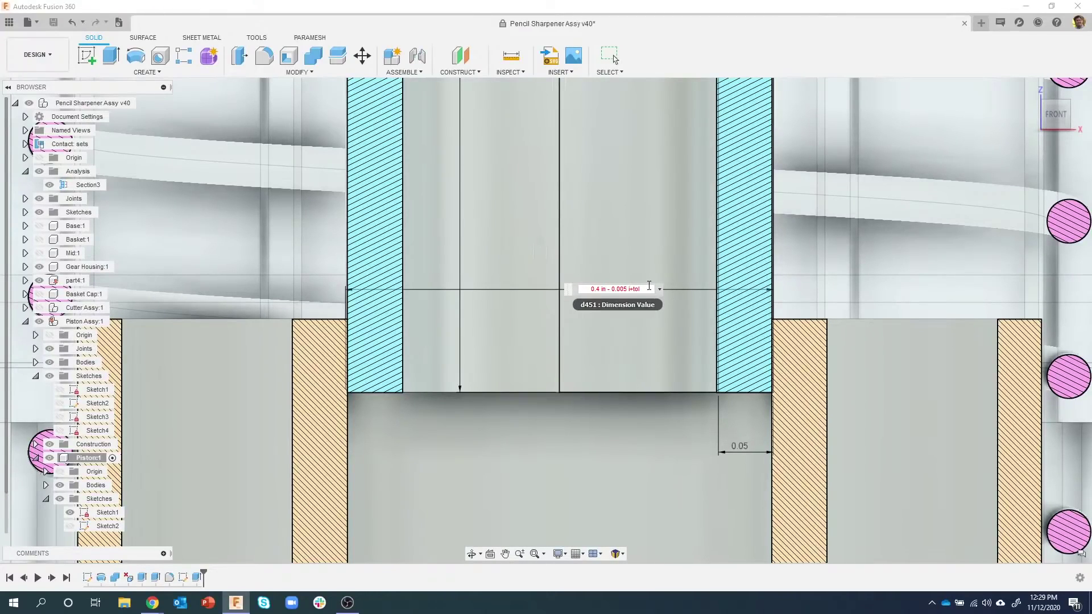
pyautogui.press('BackSpace')
pyautogui.press('Return')
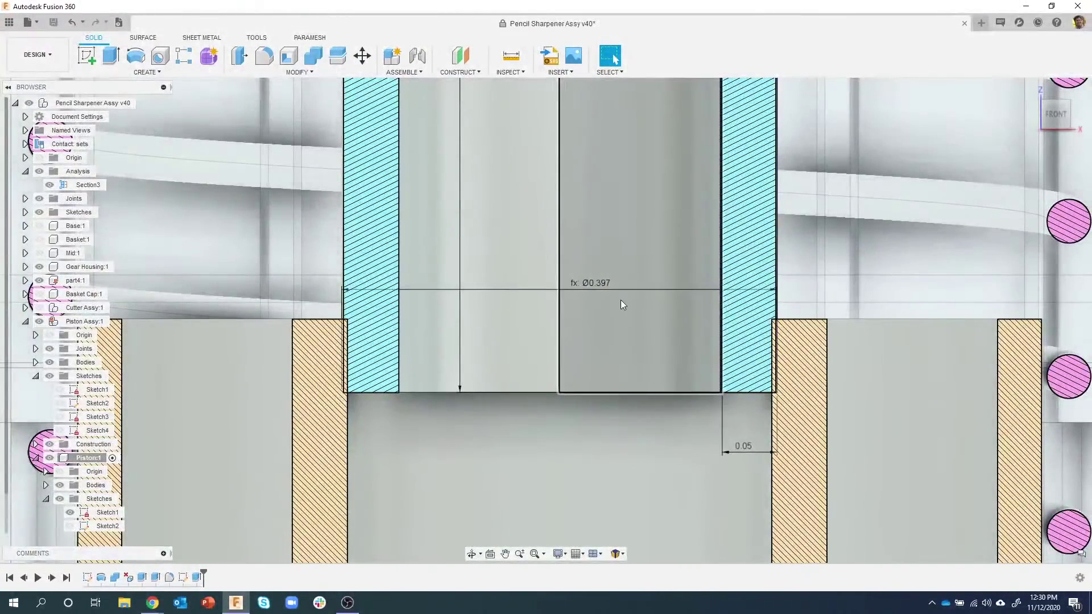
# Try subtracting tol in the lower tube's diameter expression and restore it to 0.4 in - 0.005 in*2.
pyautogui.doubleClick(605, 285)
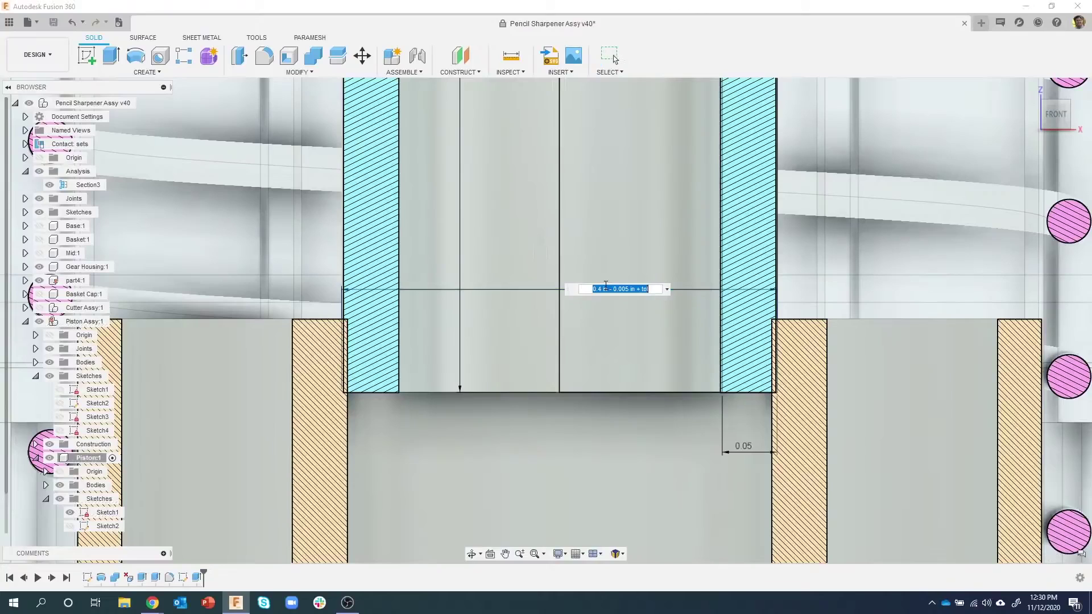
pyautogui.click(639, 290)
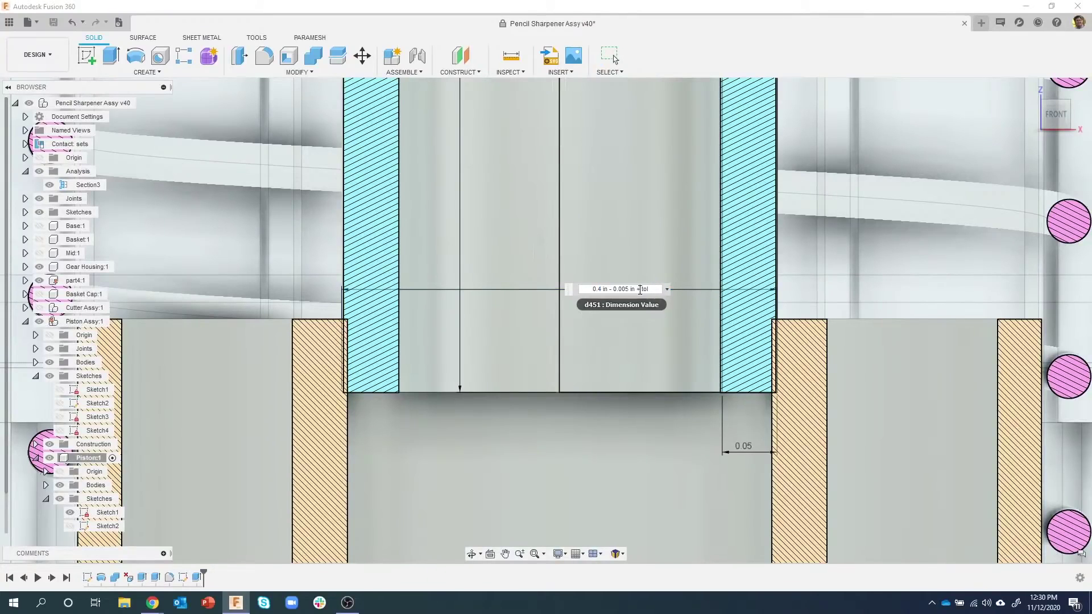
pyautogui.press('BackSpace')
pyautogui.press('BackSpace')
pyautogui.write('-')
pyautogui.press('Return')
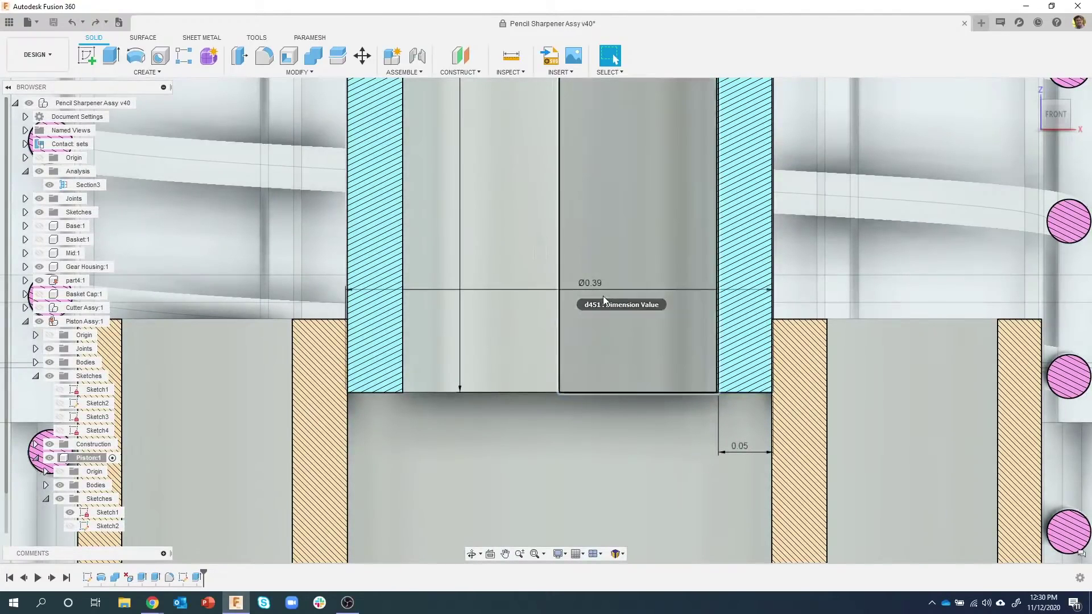
# Change the clearance term in the piston's lower tube diameter expression, giving 0.4 in - 0.006 in*2.
pyautogui.doubleClick(591, 284)
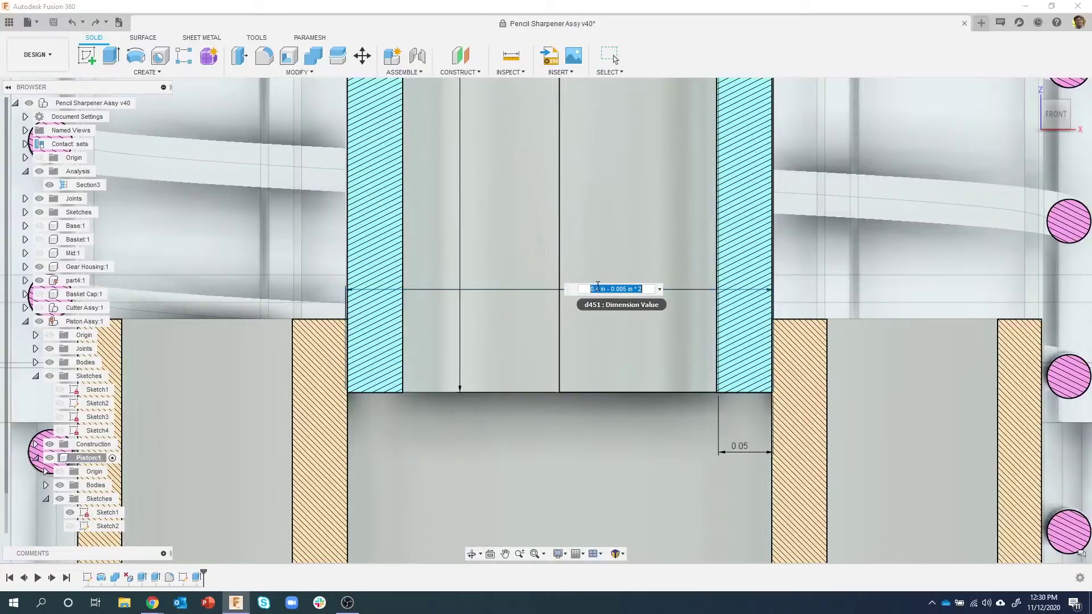
pyautogui.click(628, 289)
pyautogui.press('BackSpace')
pyautogui.write('6')
pyautogui.press('Return')
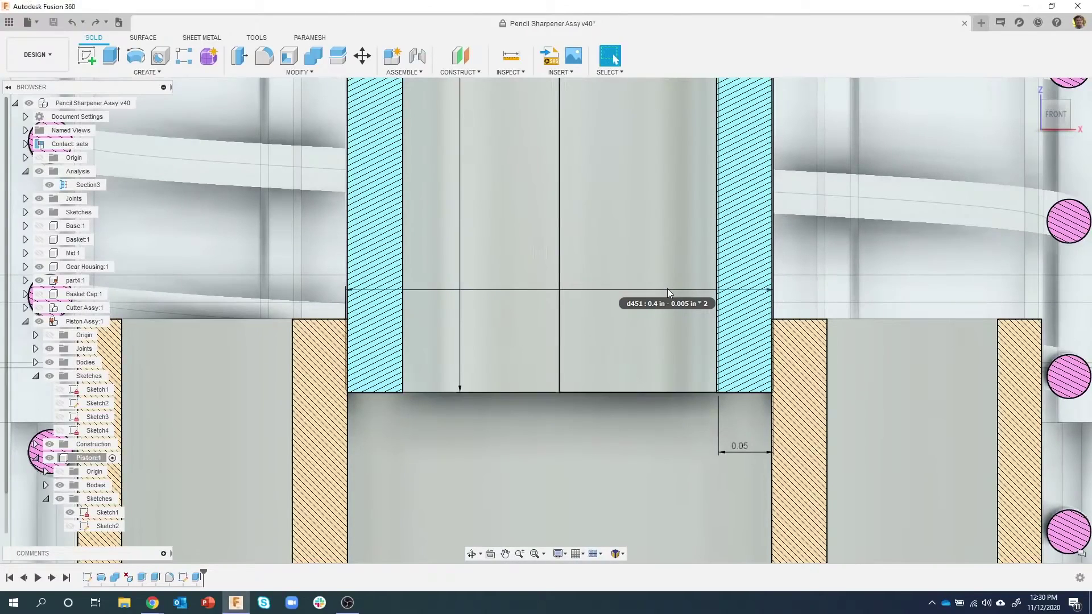
# Hide the piston component's Sketch1 from the section view.
pyautogui.scroll(-3, 591, 368)
pyautogui.scroll(-2, 588, 371)
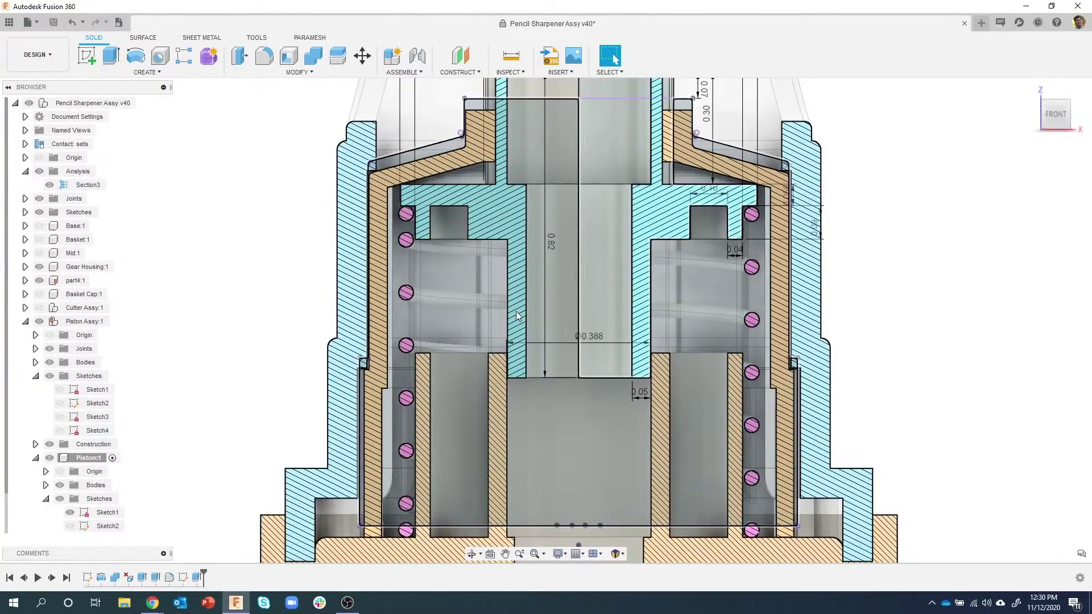
pyautogui.scroll(-1, 520, 313)
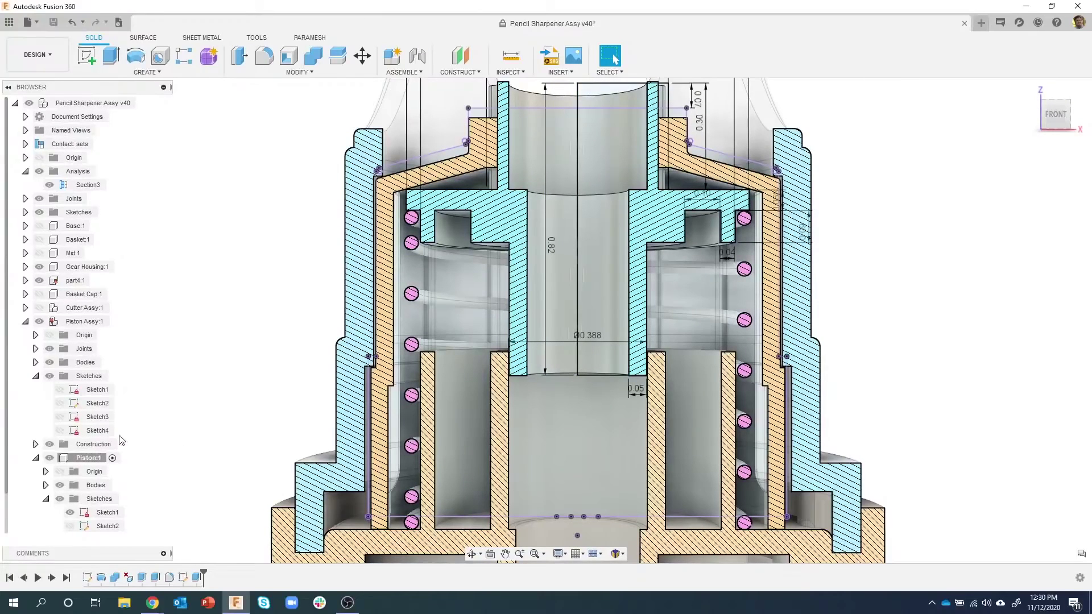
pyautogui.scroll(-1, 7, 388)
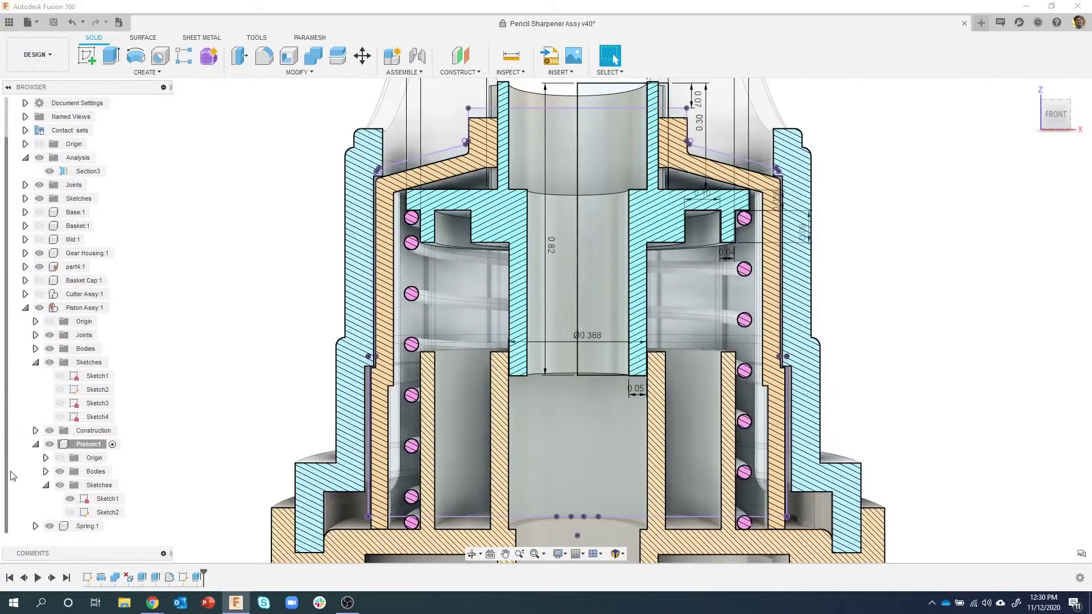
pyautogui.click(77, 500)
pyautogui.click(71, 501)
# Show the cutter assembly above the piston in the sectioned pencil sharpener.
pyautogui.scroll(-2, 179, 386)
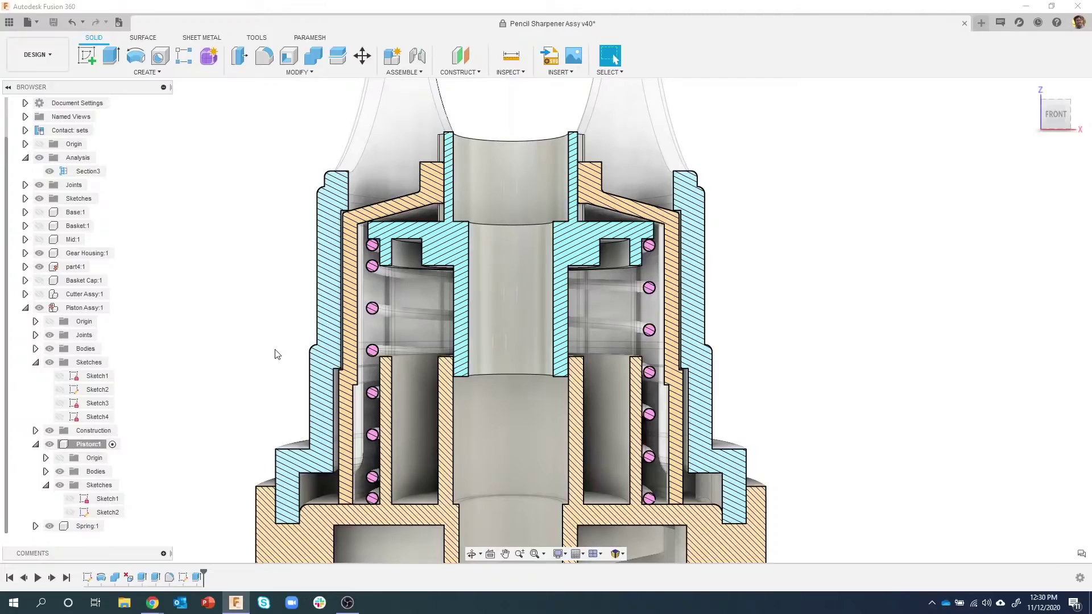
pyautogui.scroll(-5, 275, 354)
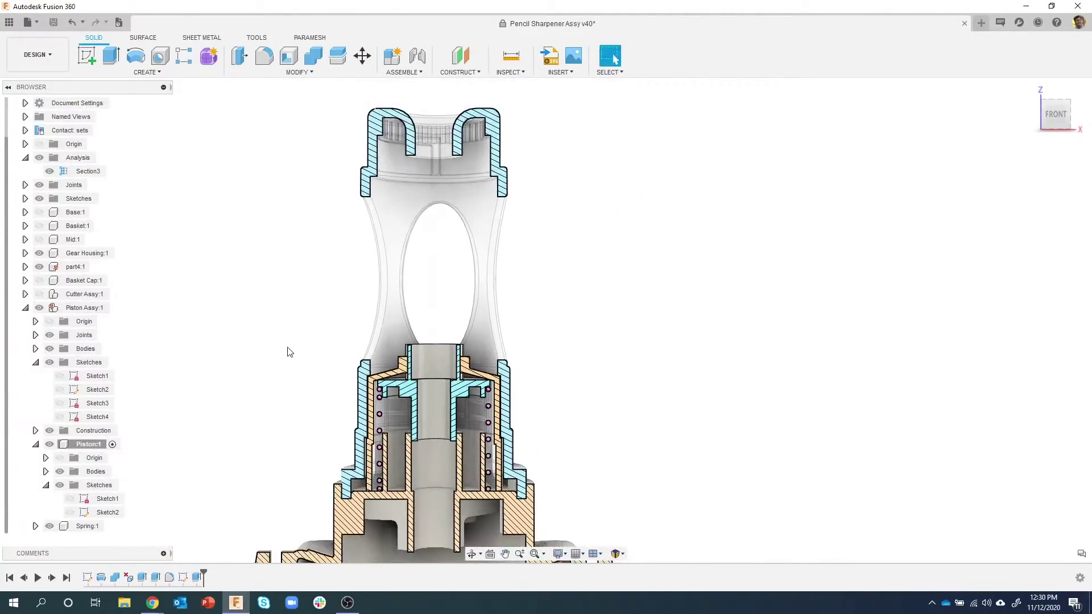
pyautogui.moveTo(281, 308); pyautogui.dragTo(300, 297, button='middle')
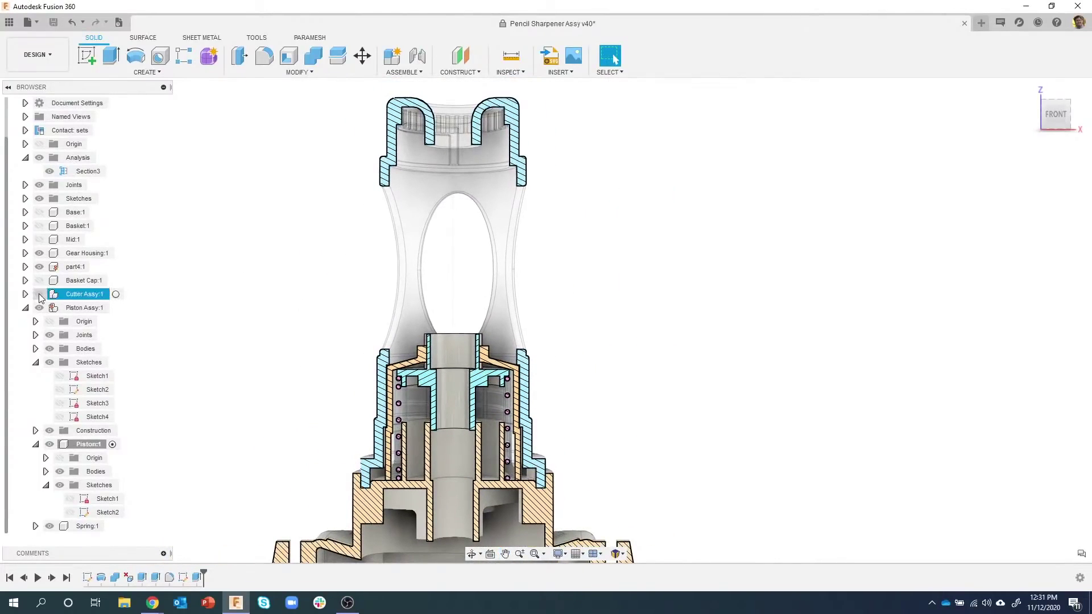
pyautogui.click(39, 294)
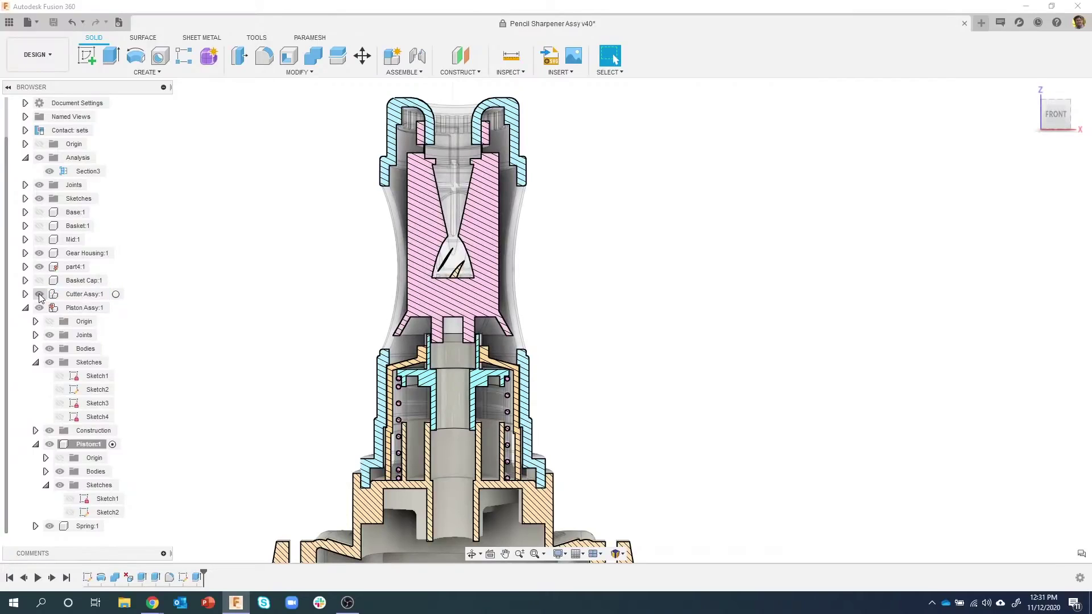
# Activate the Cutter Assy component and examine how it sits above the piston in the section view.
pyautogui.click(119, 295)
pyautogui.click(281, 229)
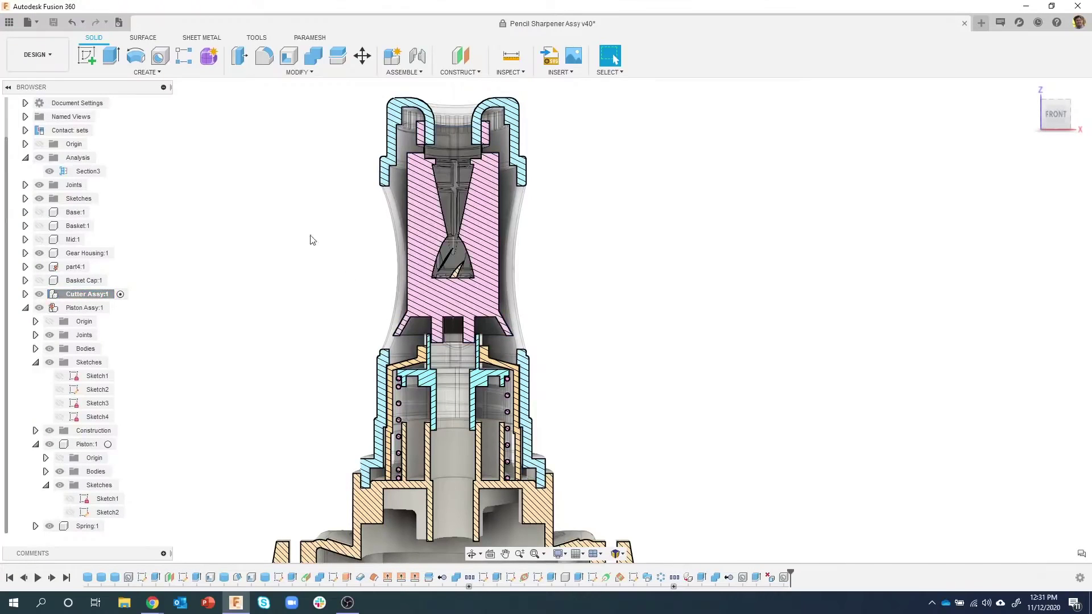
pyautogui.scroll(2, 432, 324)
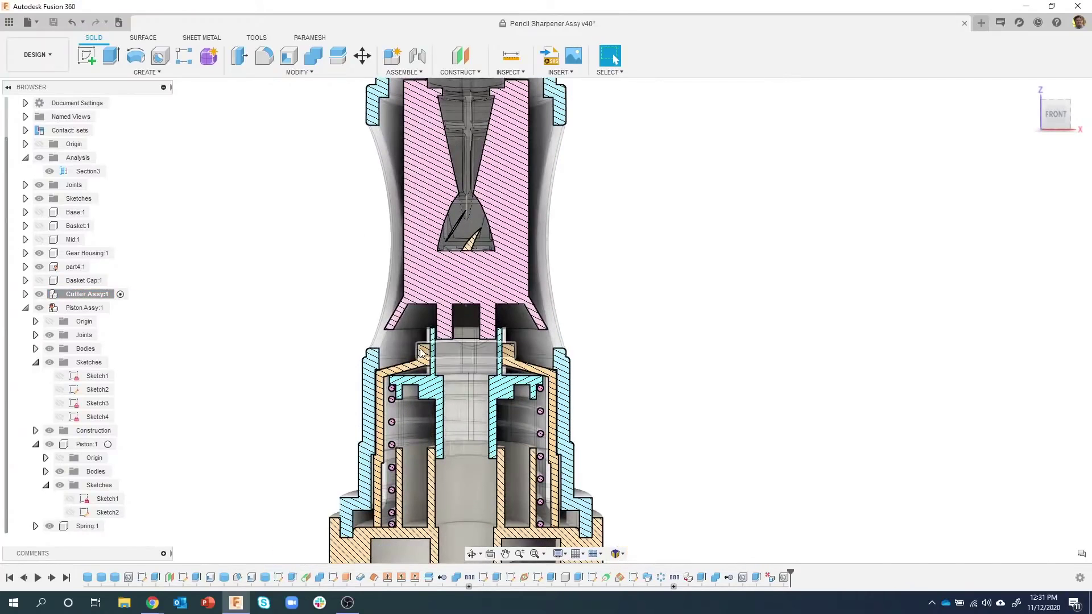
pyautogui.scroll(2, 444, 321)
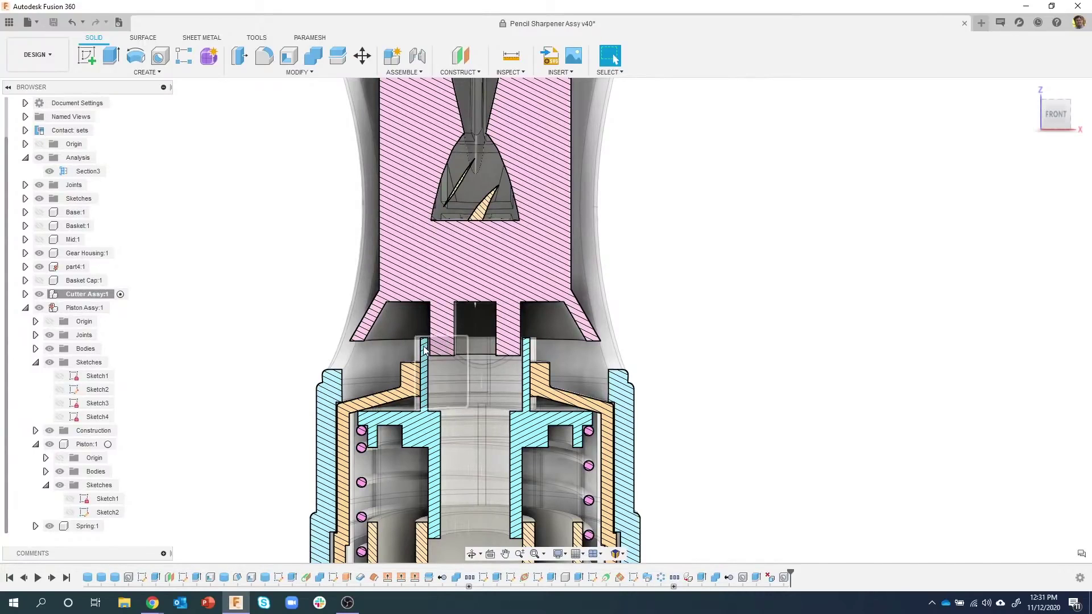
pyautogui.scroll(-5, 263, 316)
pyautogui.moveTo(259, 315); pyautogui.dragTo(294, 316, button='middle')
pyautogui.scroll(5, 265, 267)
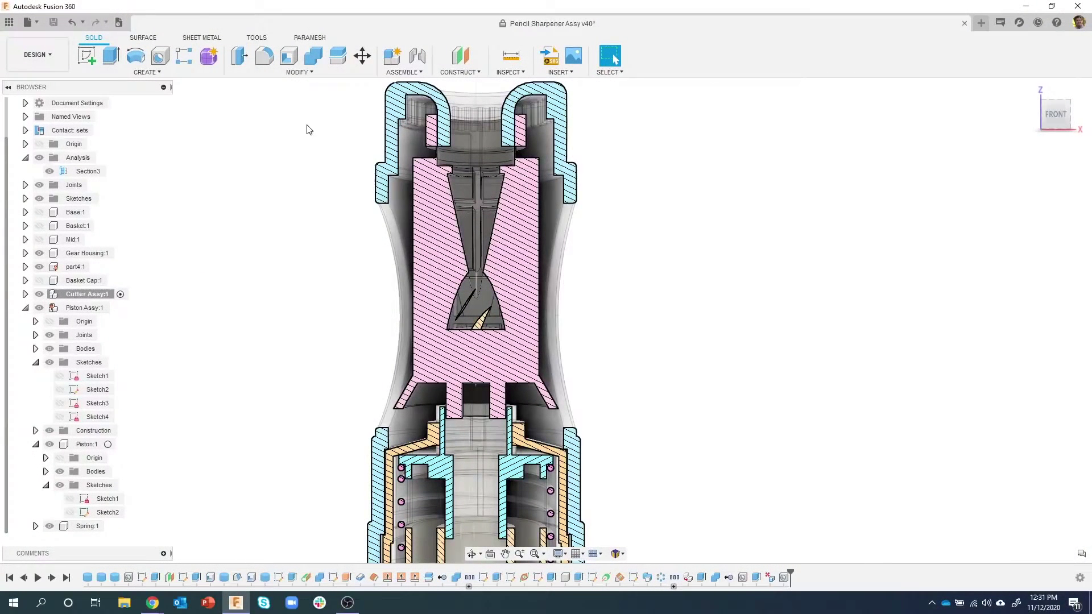
pyautogui.moveTo(313, 302); pyautogui.dragTo(330, 264, button='middle')
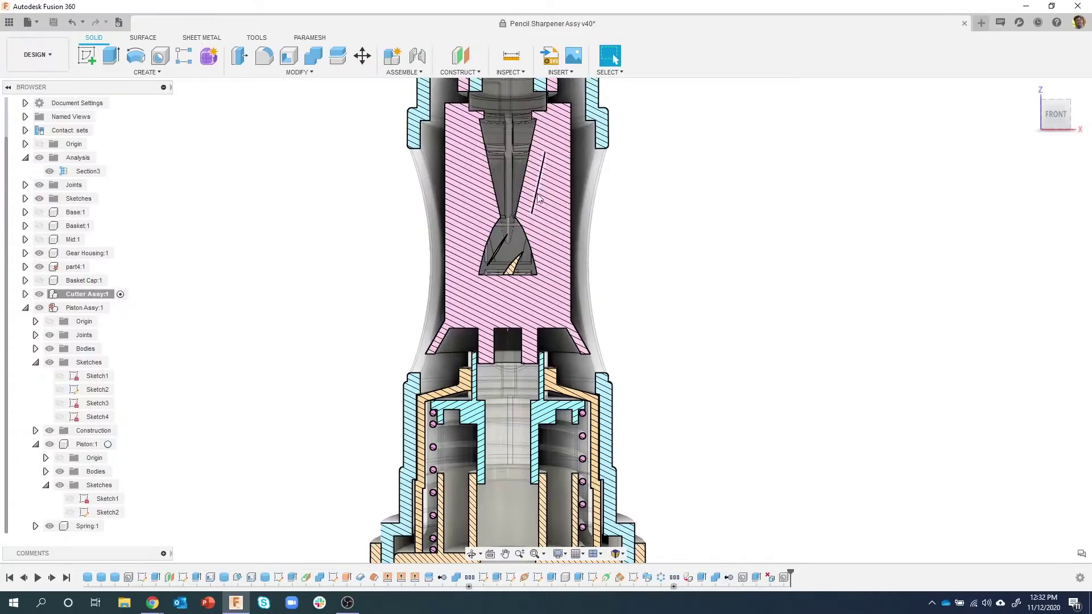
# Try moving the cutter assembly within the sectioned housing and revert its position.
pyautogui.moveTo(572, 238); pyautogui.dragTo(542, 239)
pyautogui.click(671, 57)
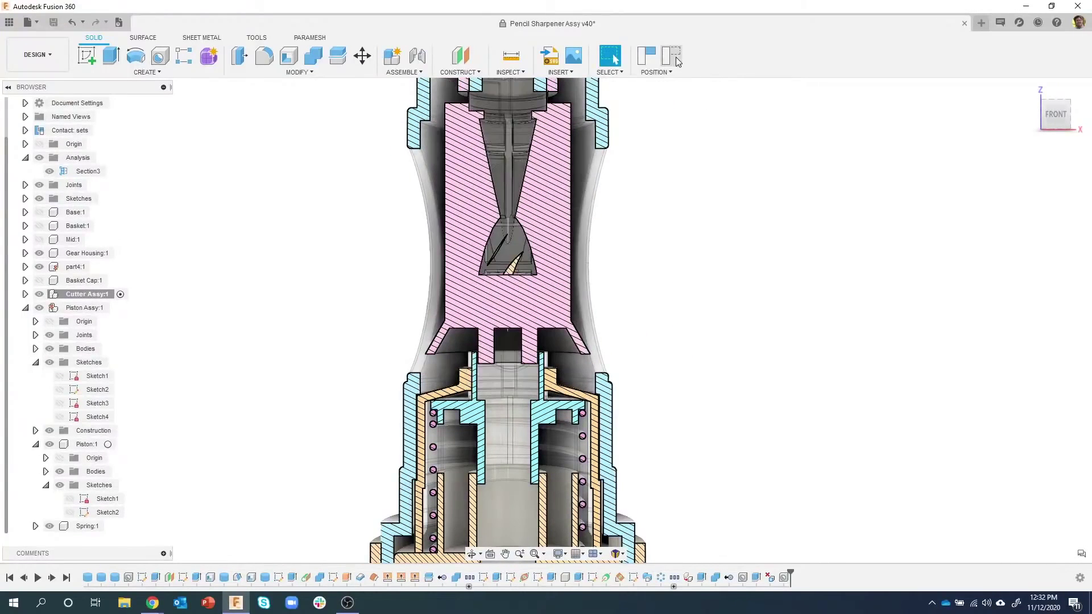
pyautogui.moveTo(556, 143); pyautogui.dragTo(572, 210)
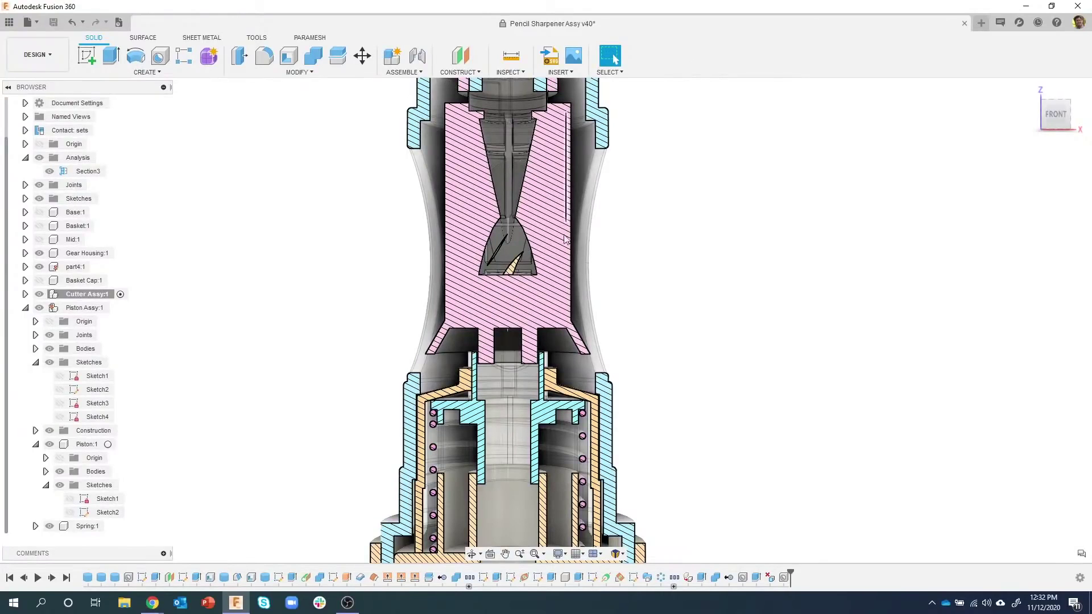
# Try an animated as-built Slider joint along the Z axis between Cutter Assy and Piston, and test-move the cutter before reverting its position.
pyautogui.click(396, 74)
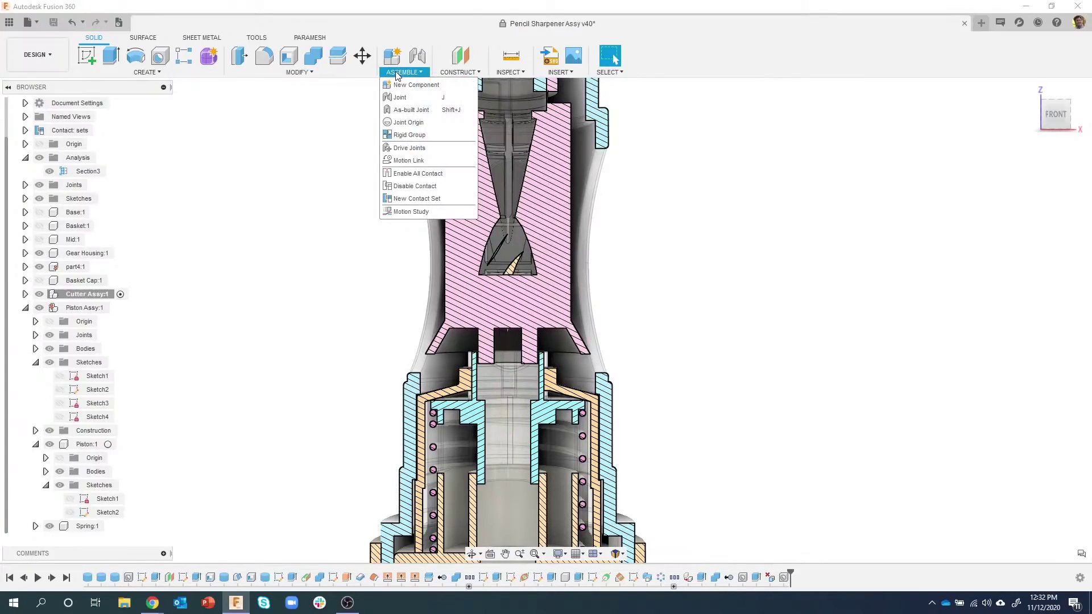
pyautogui.click(422, 111)
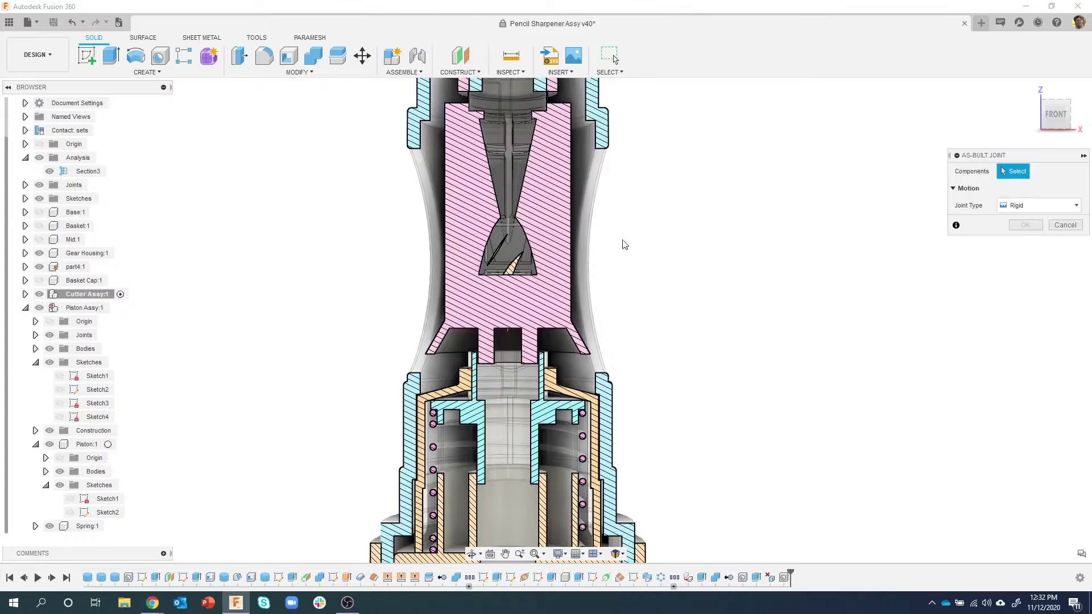
pyautogui.click(562, 210)
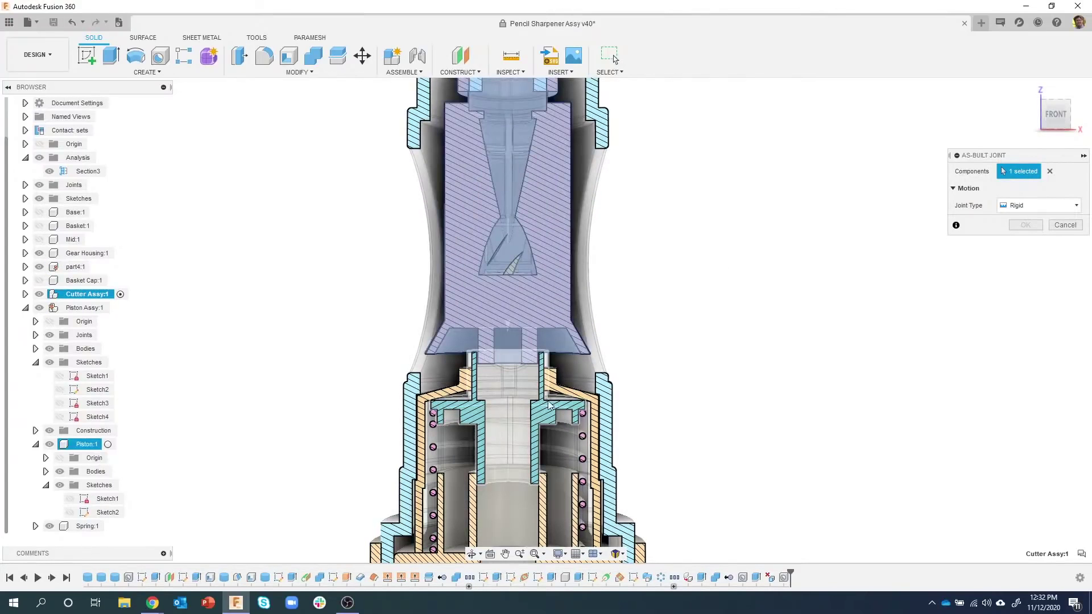
pyautogui.click(542, 414)
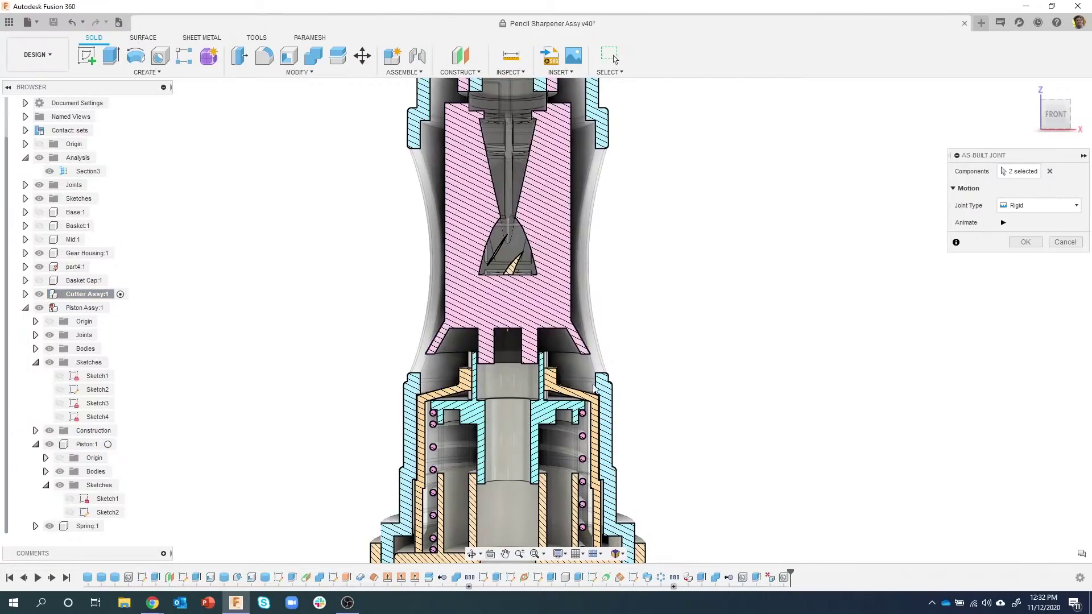
pyautogui.click(1004, 222)
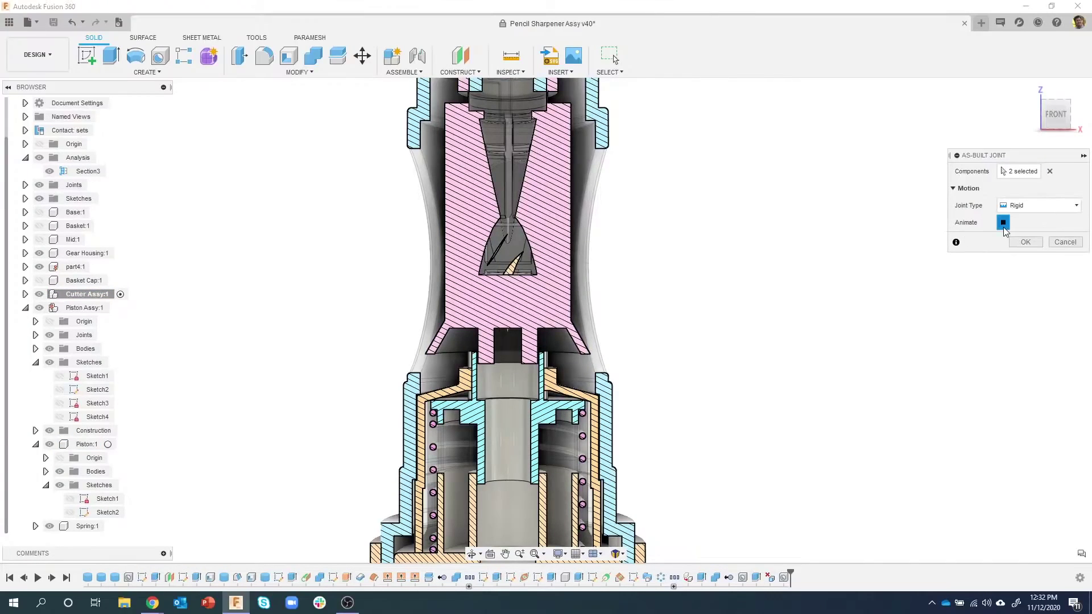
pyautogui.click(1039, 205)
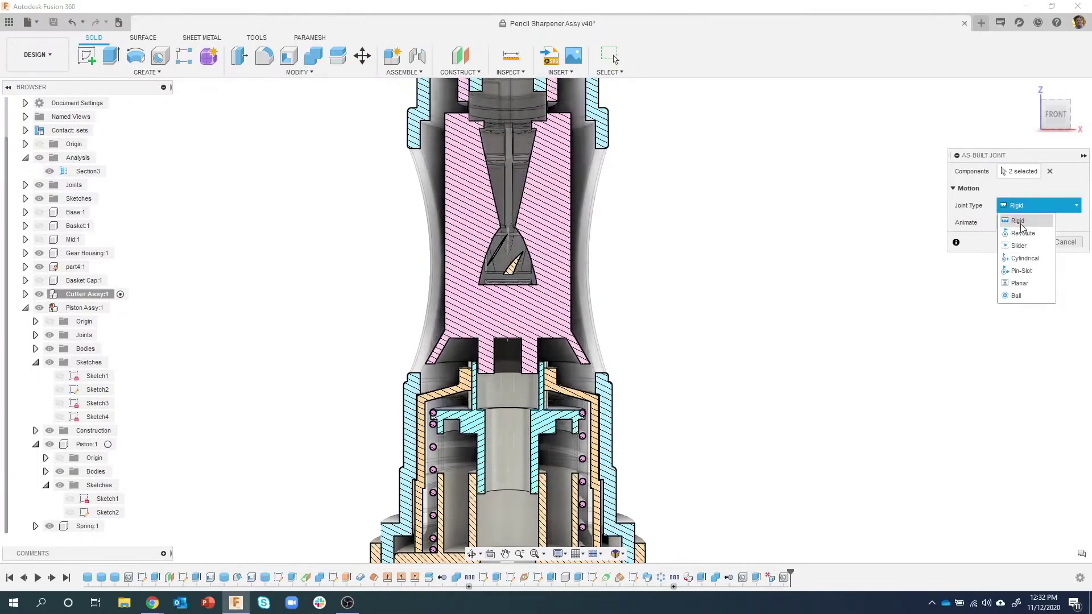
pyautogui.click(1018, 246)
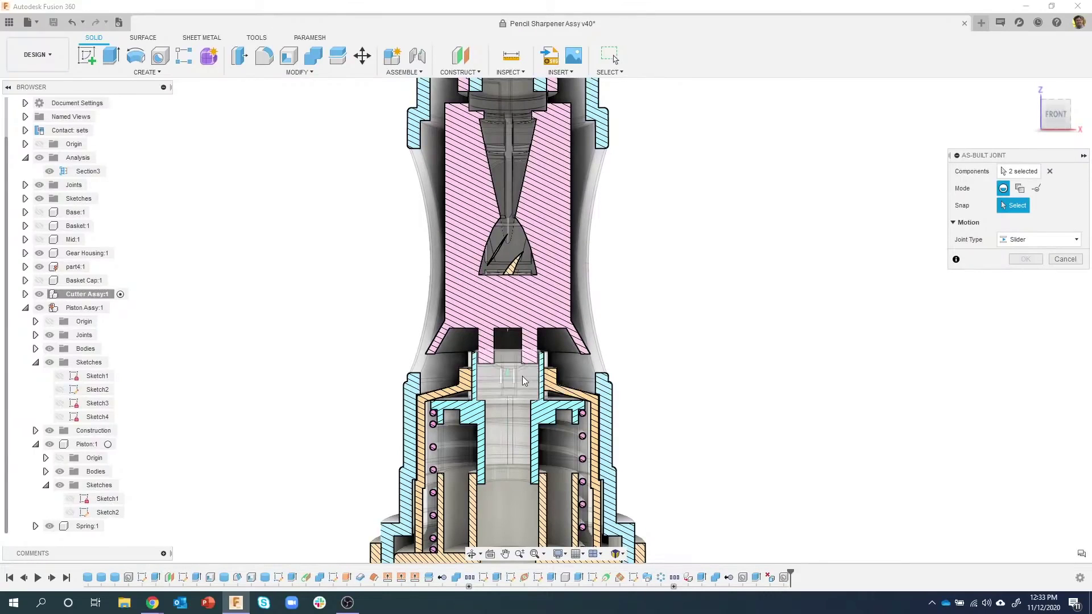
pyautogui.click(522, 346)
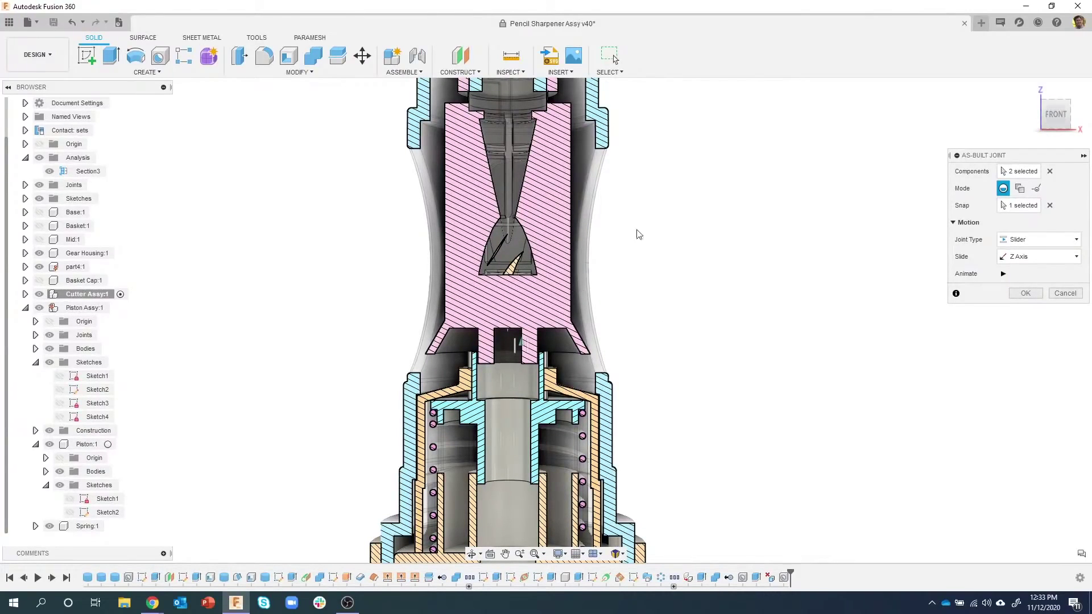
pyautogui.click(1003, 275)
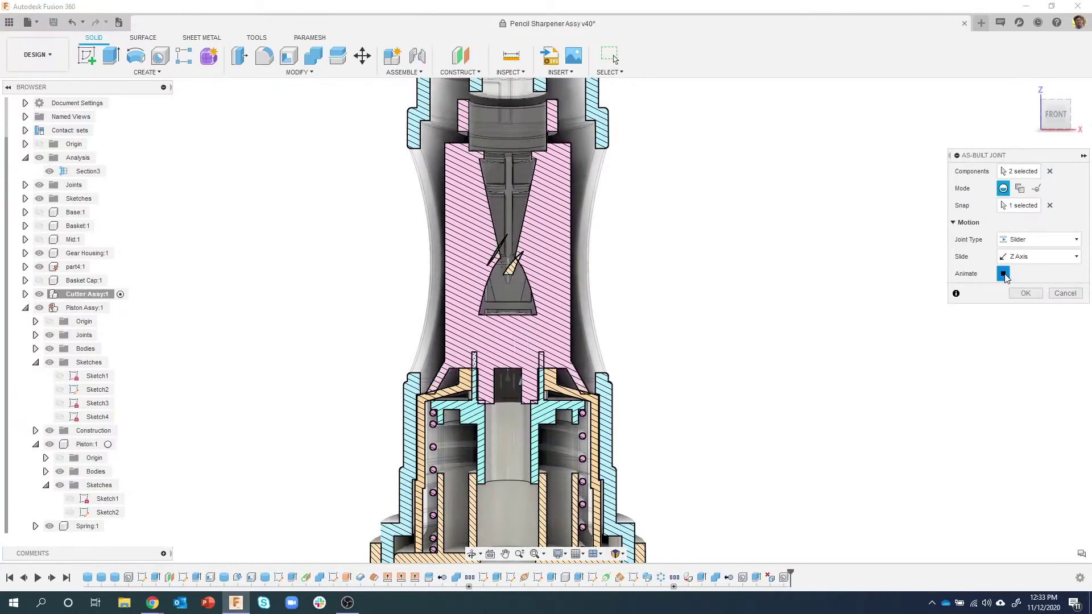
pyautogui.press('Escape')
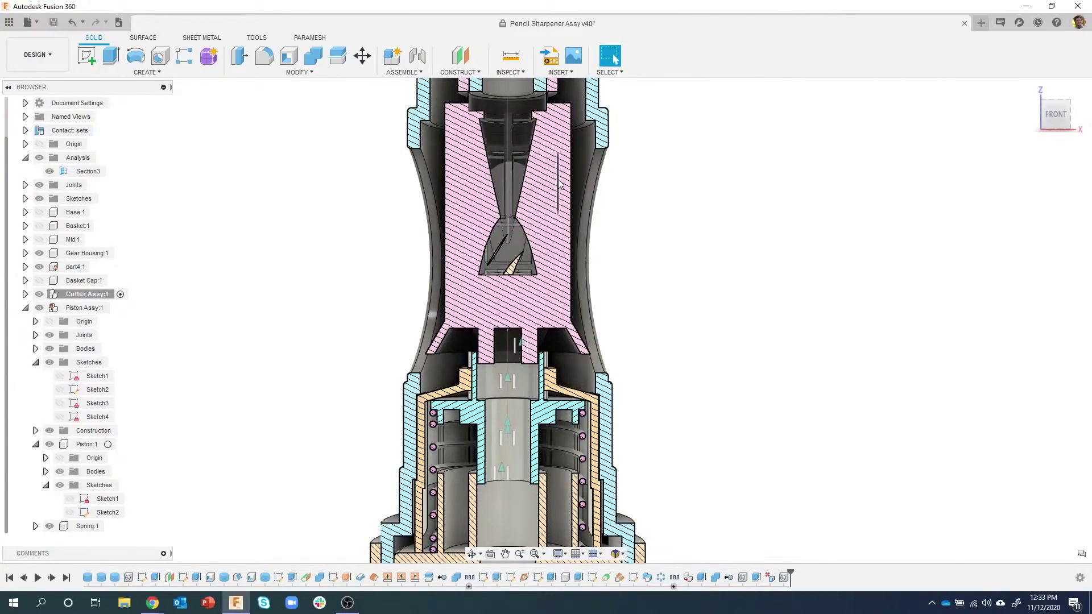
pyautogui.moveTo(565, 200); pyautogui.dragTo(630, 112)
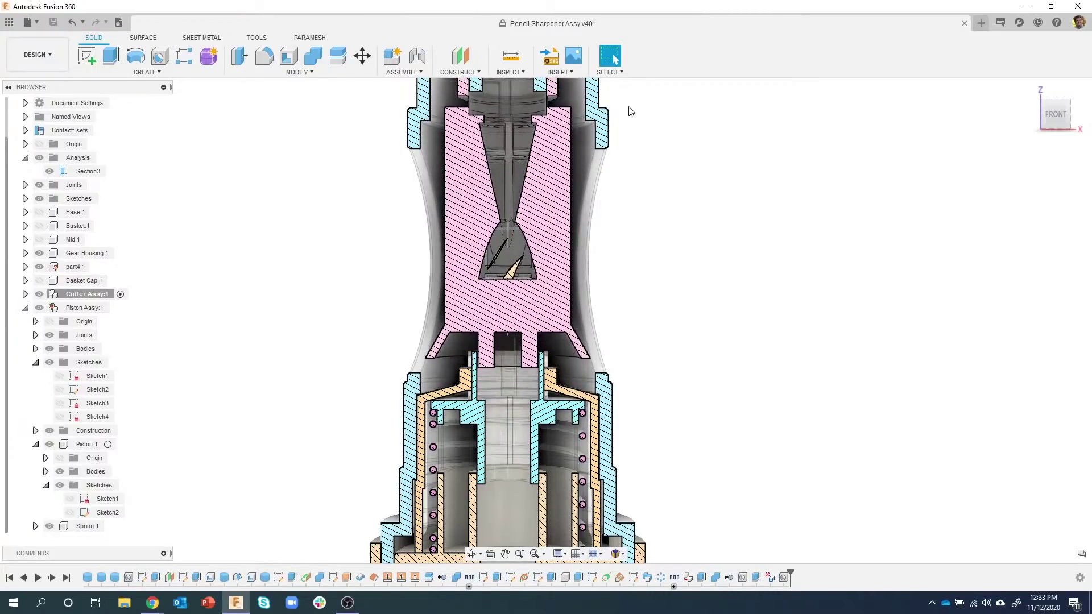
pyautogui.click(664, 62)
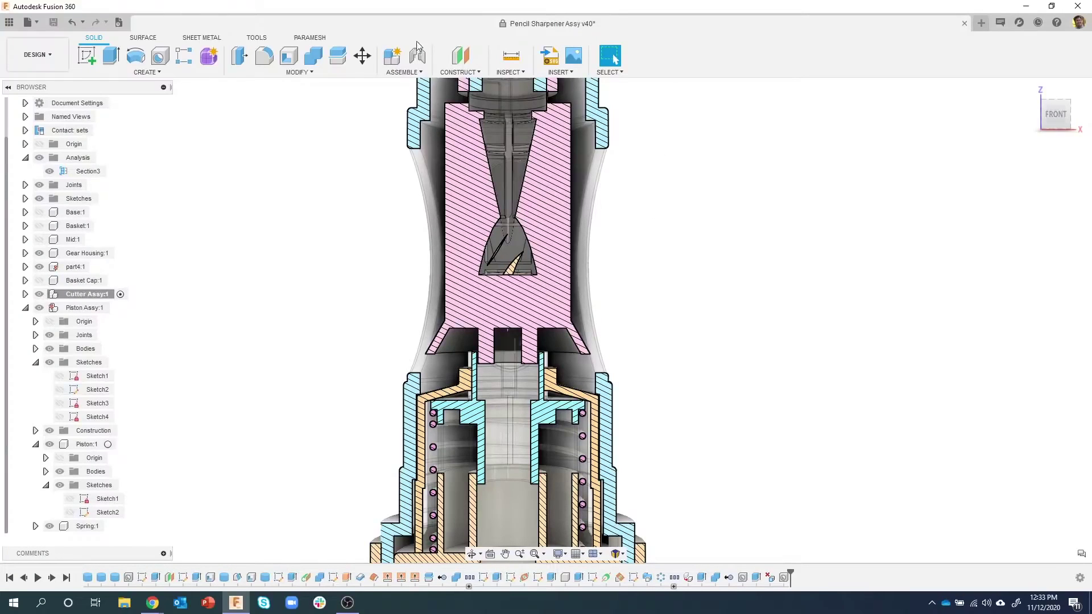
# Create a contact set between the cutter body and the piston body, test it by moving the cutter down, and revert the position.
pyautogui.click(402, 76)
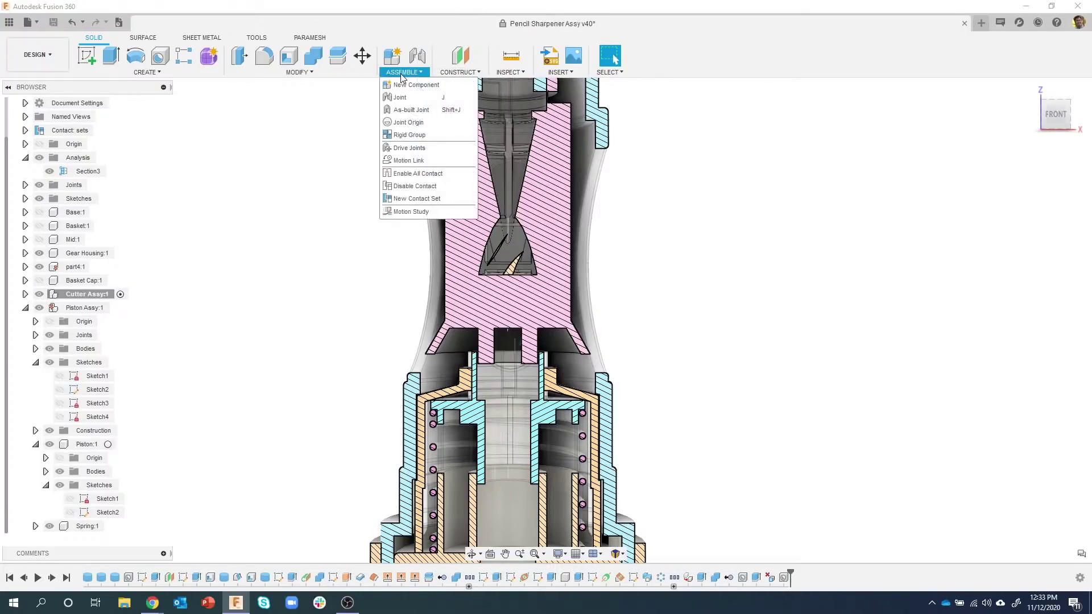
pyautogui.click(418, 200)
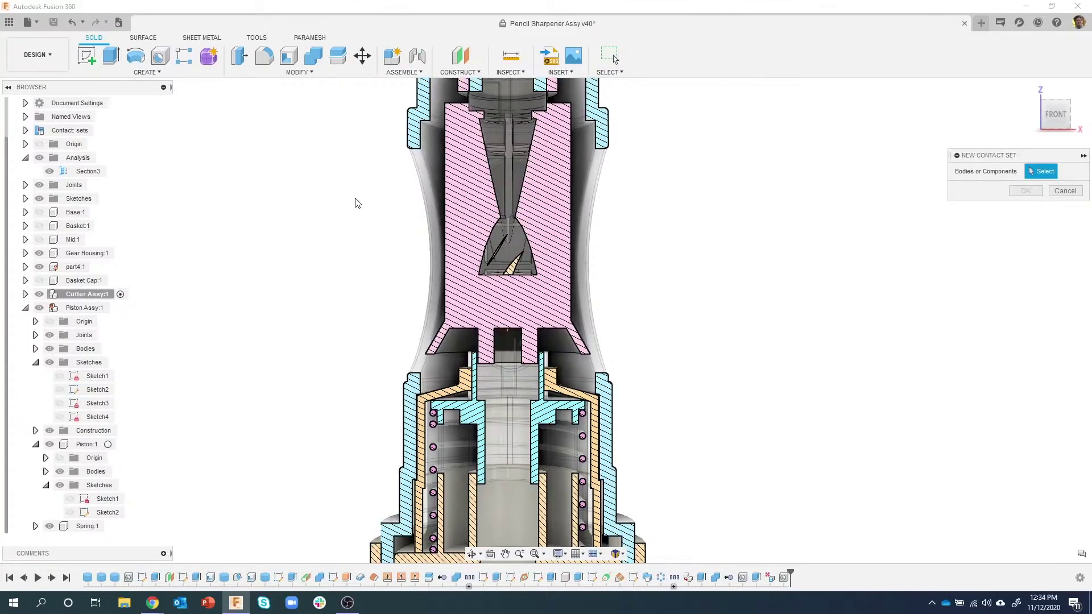
pyautogui.click(555, 227)
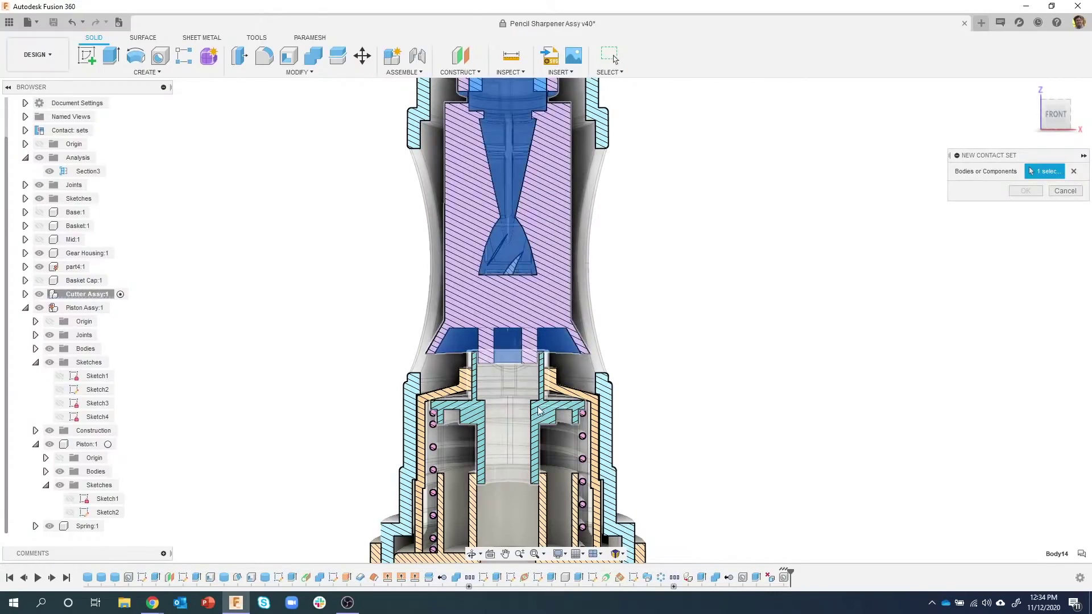
pyautogui.click(542, 419)
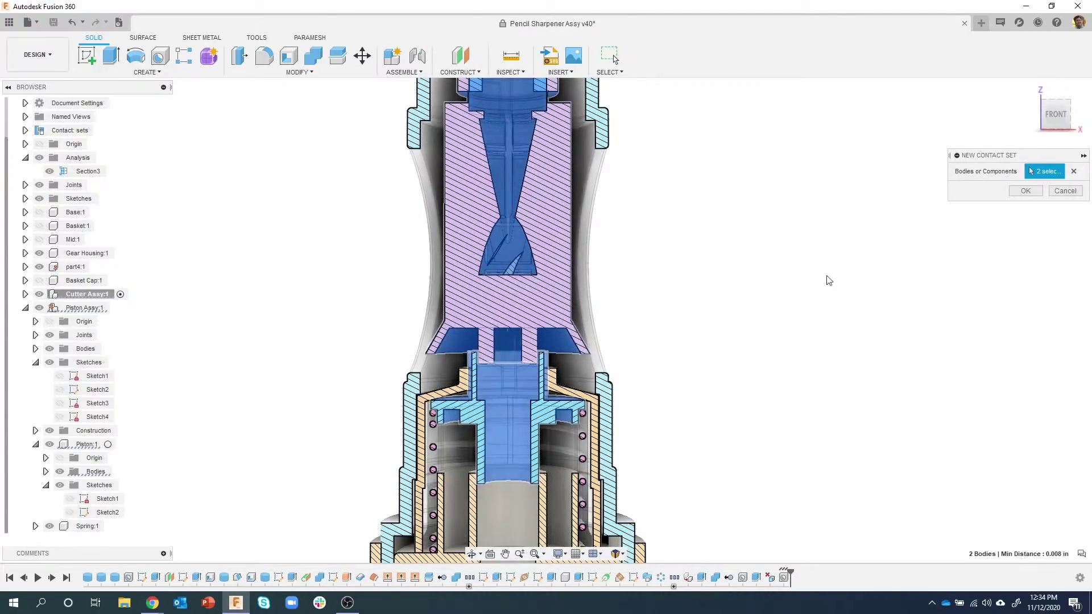
pyautogui.click(1025, 192)
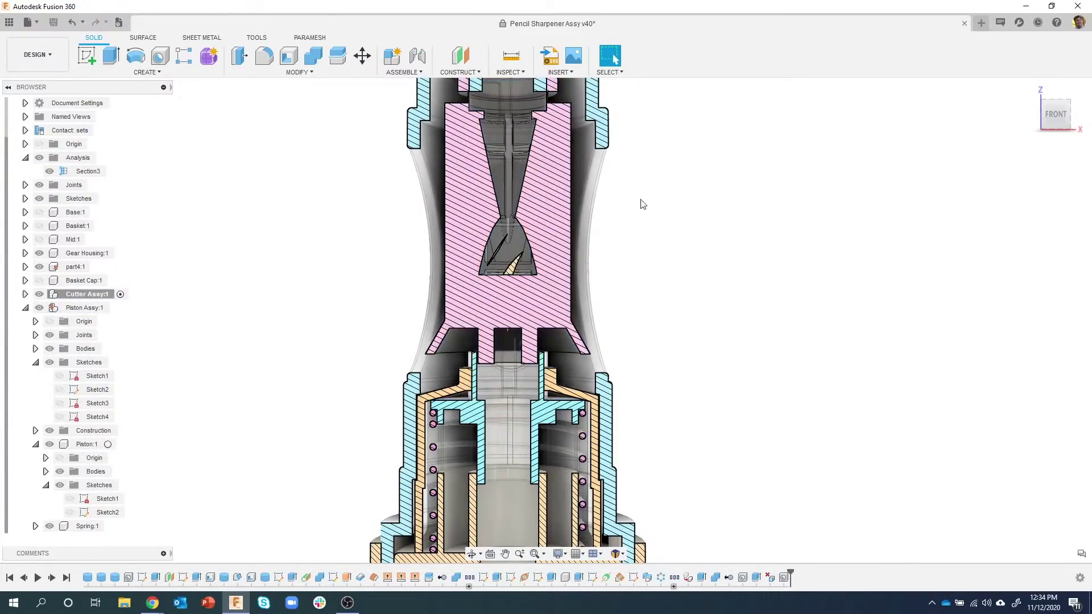
pyautogui.moveTo(561, 200); pyautogui.dragTo(579, 256)
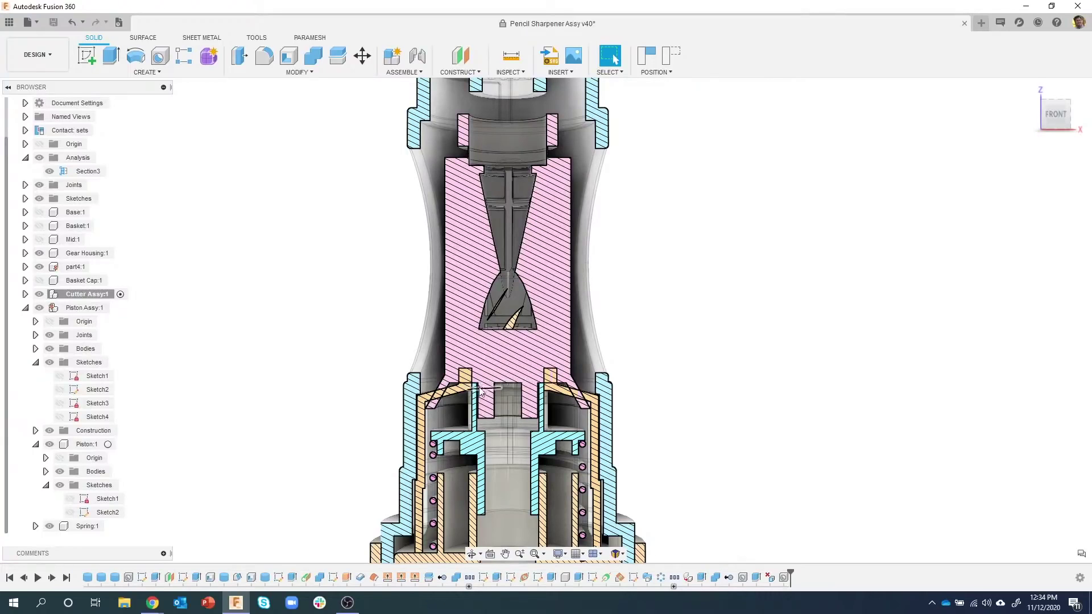
pyautogui.click(677, 59)
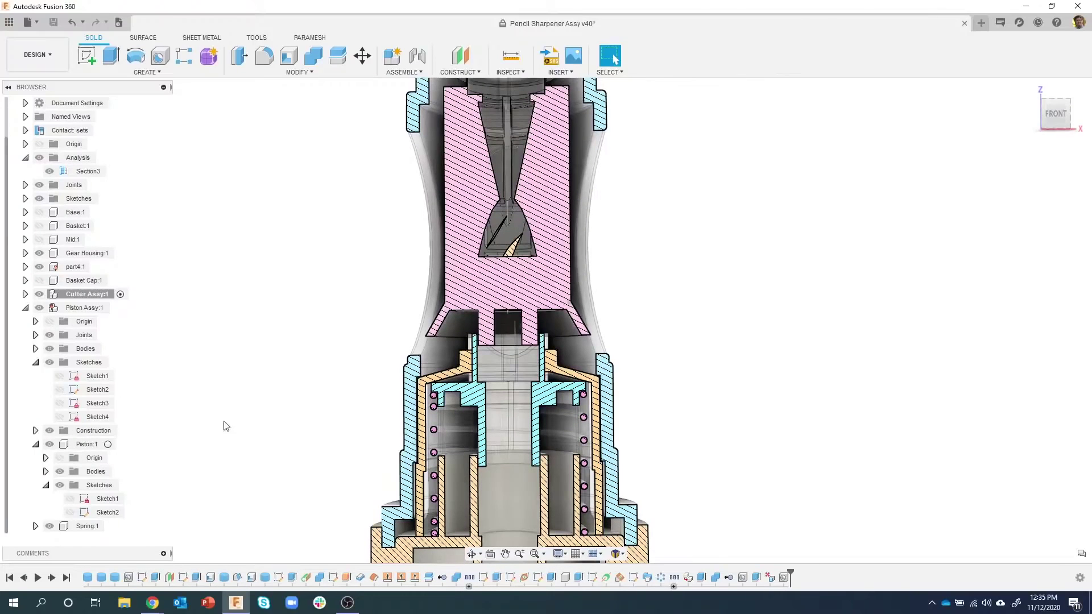
# Ground the Piston component and slide the cutter assembly down against it.
pyautogui.click(1063, 116)
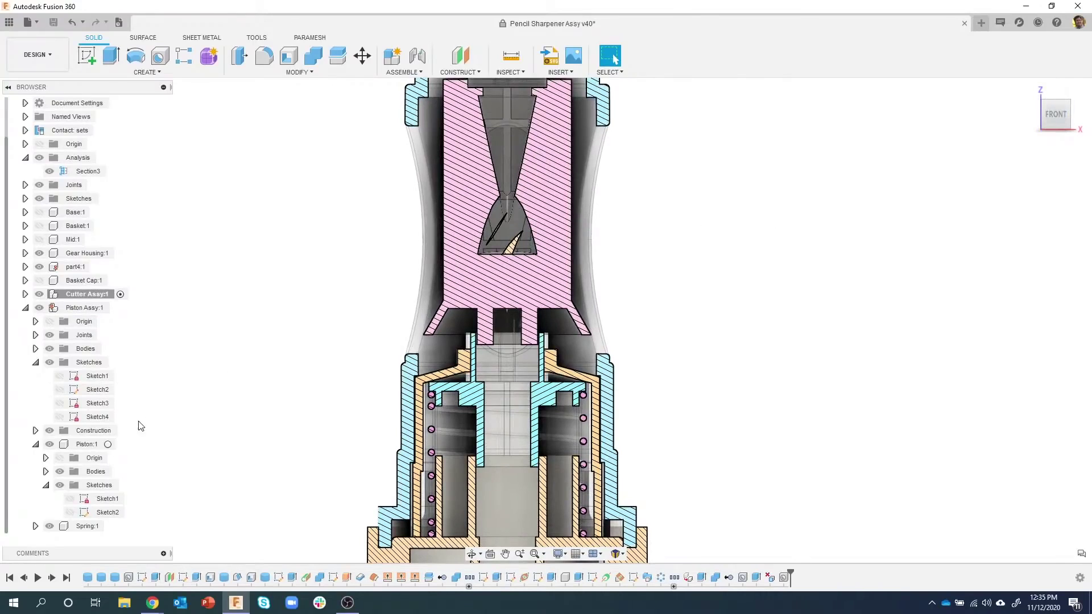
pyautogui.click(87, 444)
pyautogui.rightClick(85, 446)
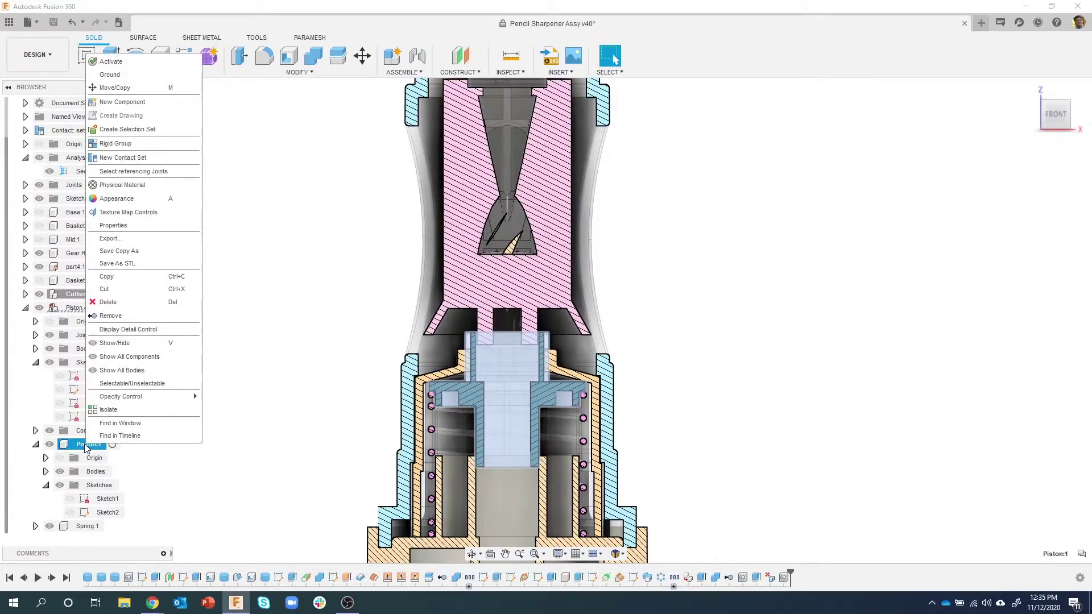
pyautogui.click(131, 74)
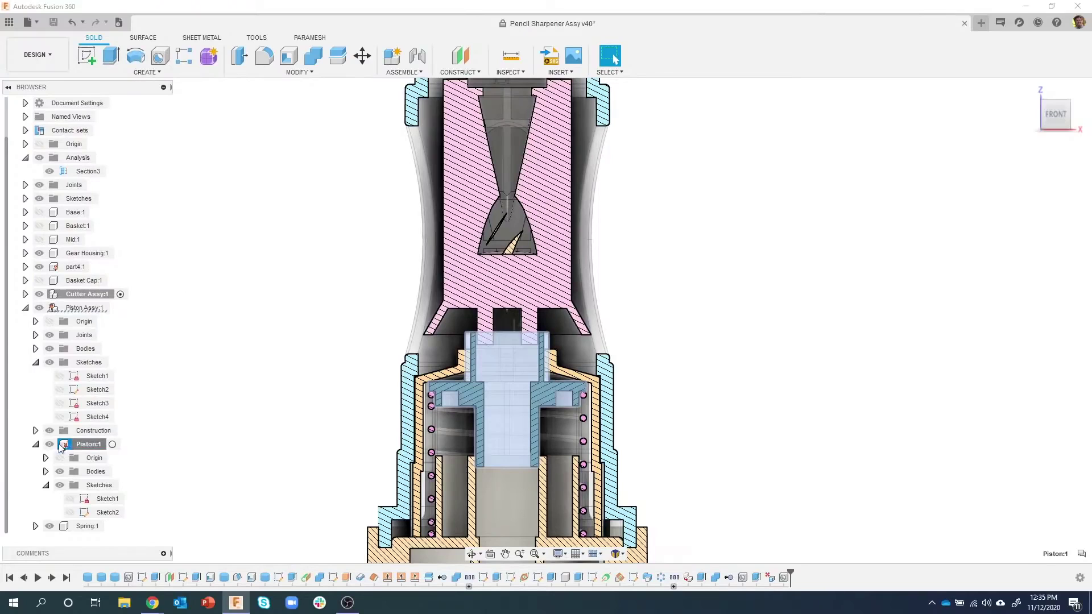
pyautogui.click(293, 397)
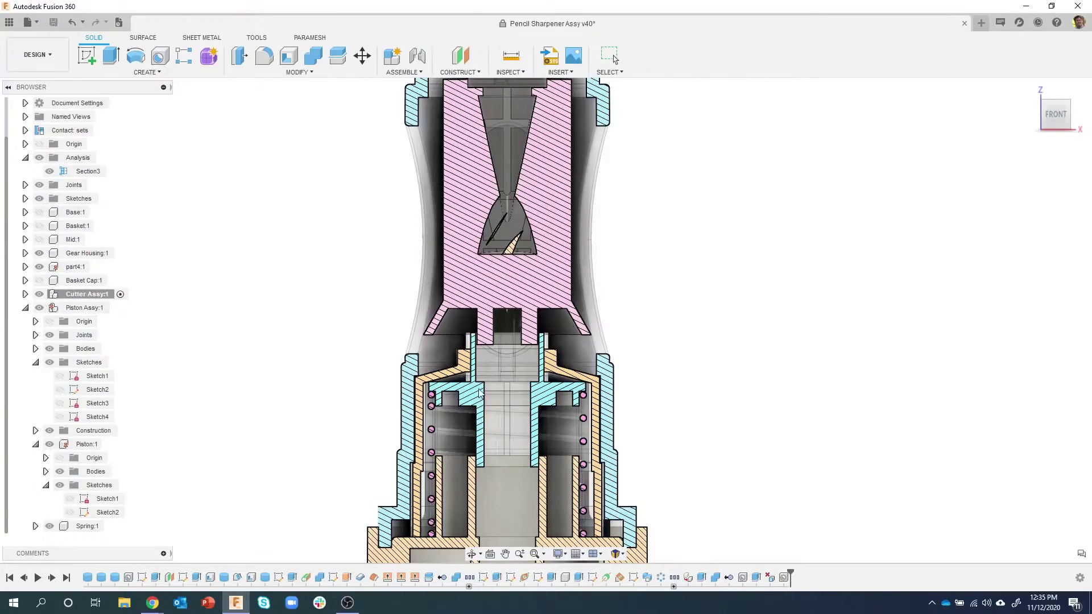
pyautogui.moveTo(477, 277); pyautogui.dragTo(458, 306)
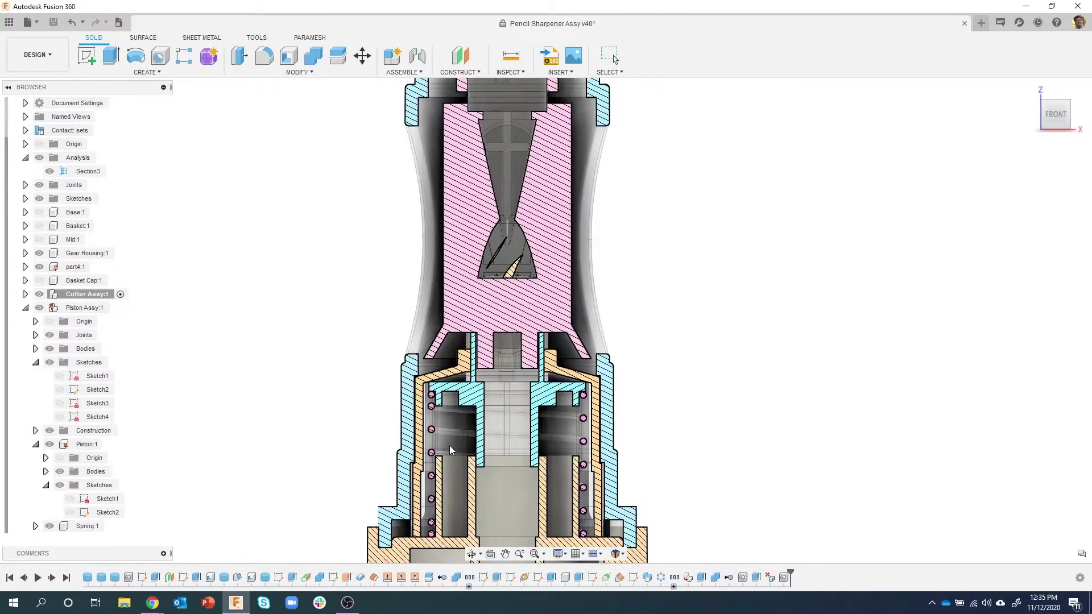
pyautogui.moveTo(449, 450); pyautogui.dragTo(449, 449)
# Examine the contact between the cutter's underside and the top of the piston's upper tube in the section view.
pyautogui.scroll(5, 550, 338)
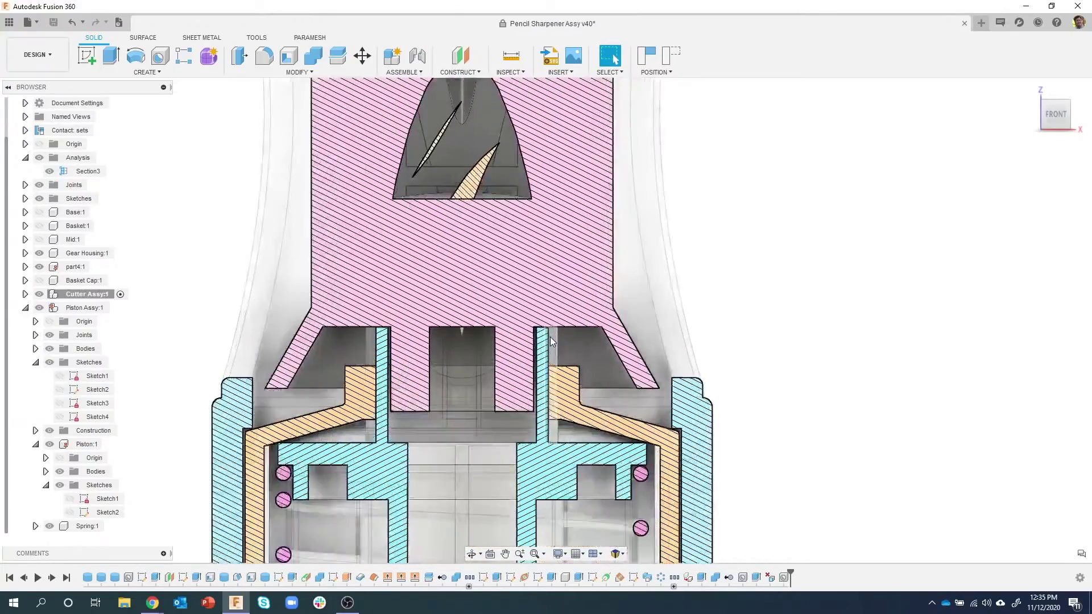
pyautogui.scroll(5, 550, 339)
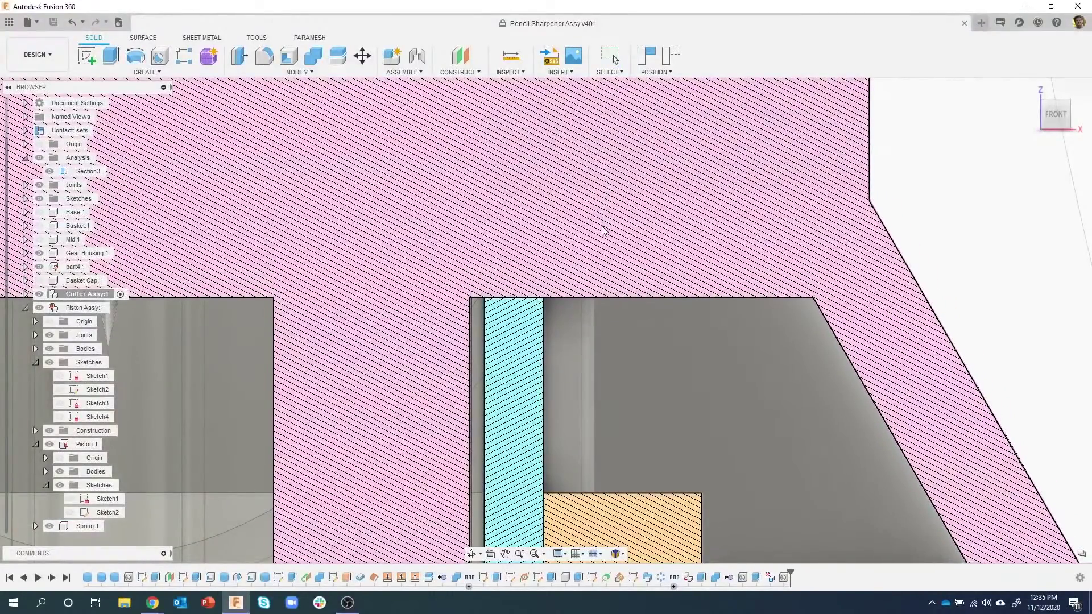
pyautogui.scroll(3, 595, 278)
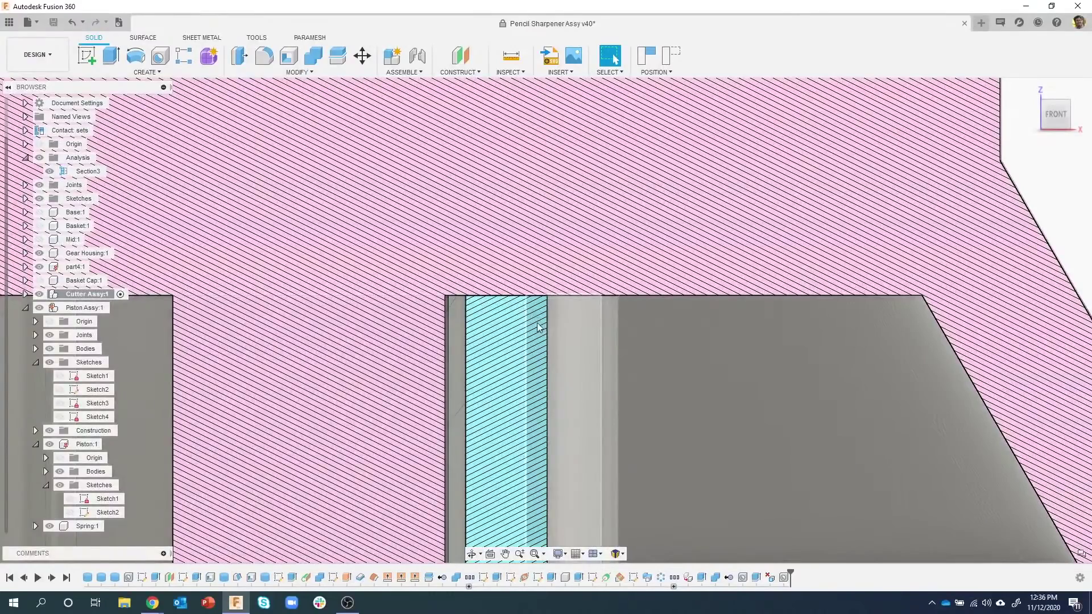
pyautogui.scroll(-5, 547, 341)
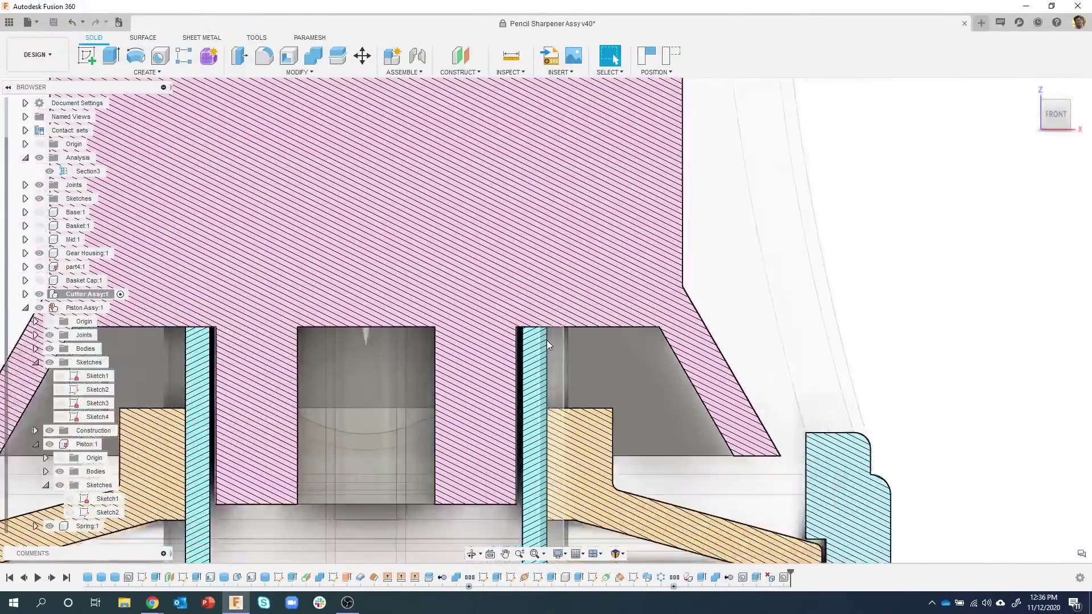
pyautogui.scroll(-4, 547, 341)
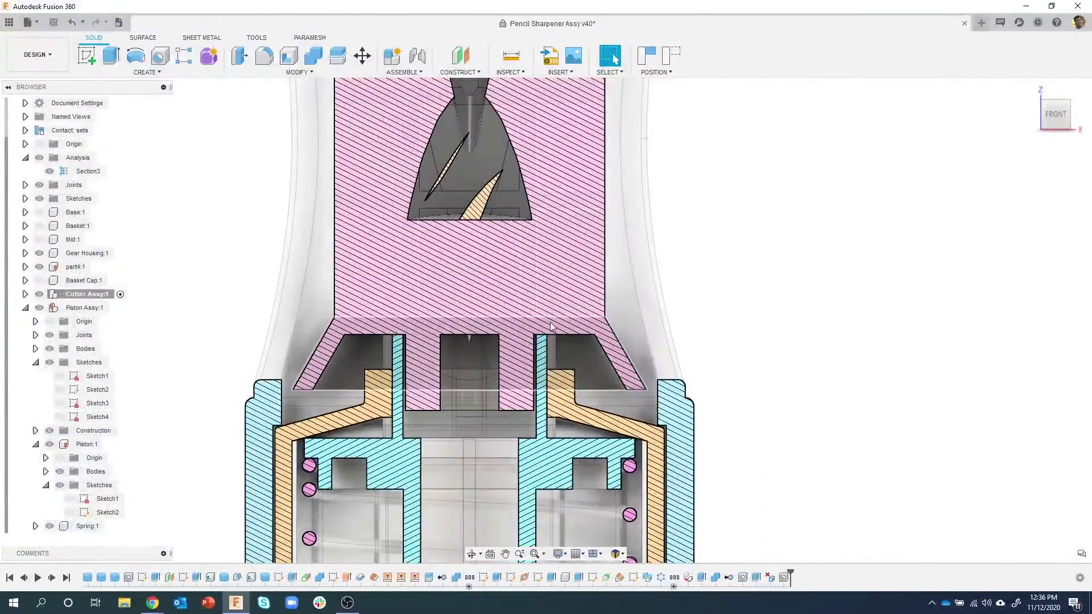
pyautogui.scroll(-1, 563, 236)
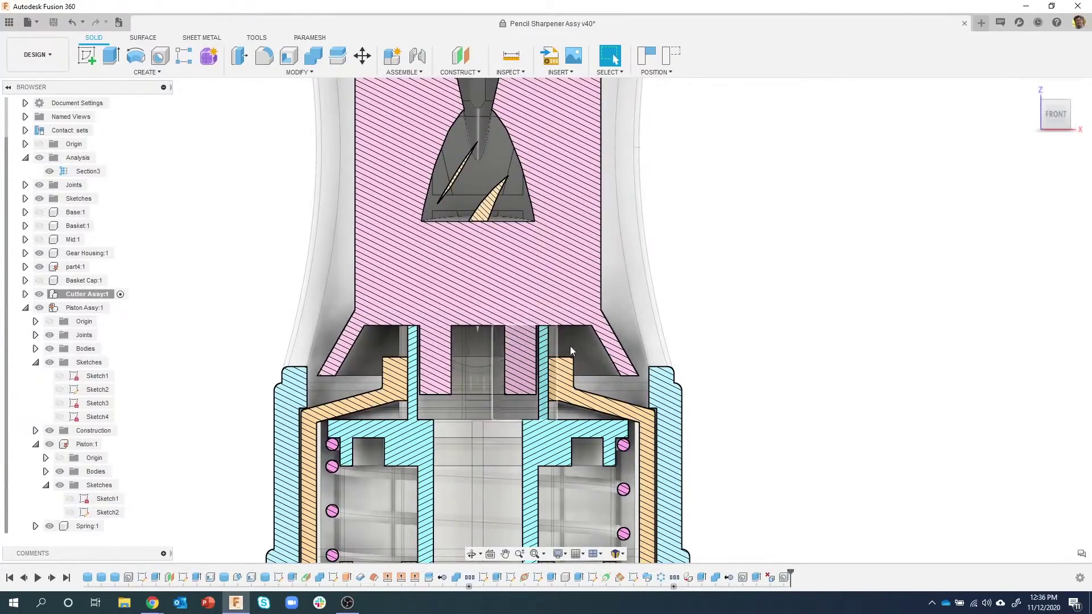
pyautogui.scroll(10, 547, 320)
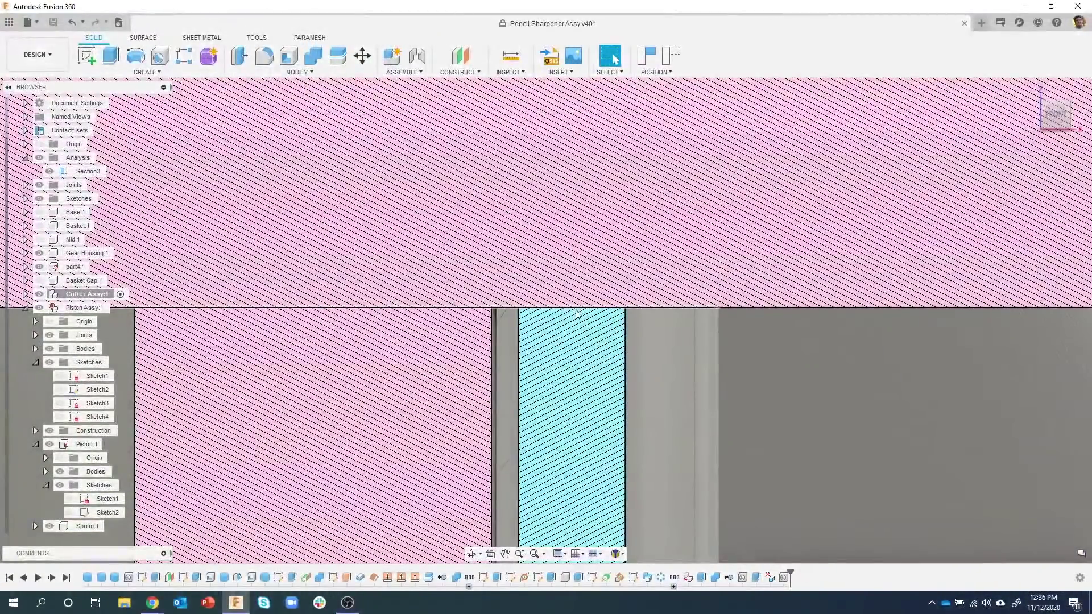
pyautogui.scroll(-1, 595, 343)
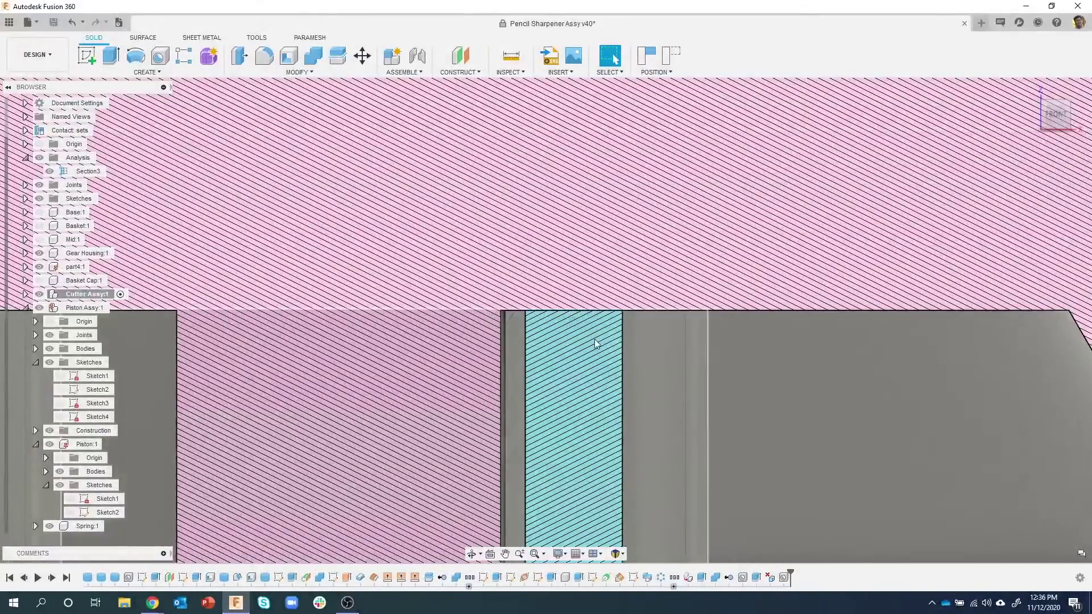
pyautogui.scroll(-8, 595, 343)
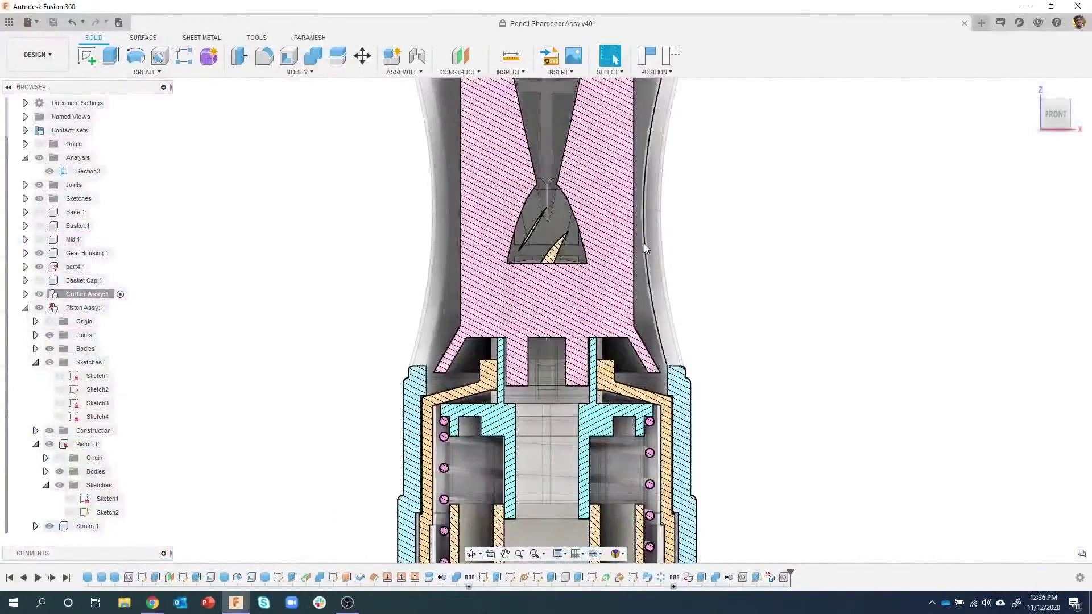
# Revert the cutter assembly to its last captured position in the section view.
pyautogui.scroll(-2, 709, 323)
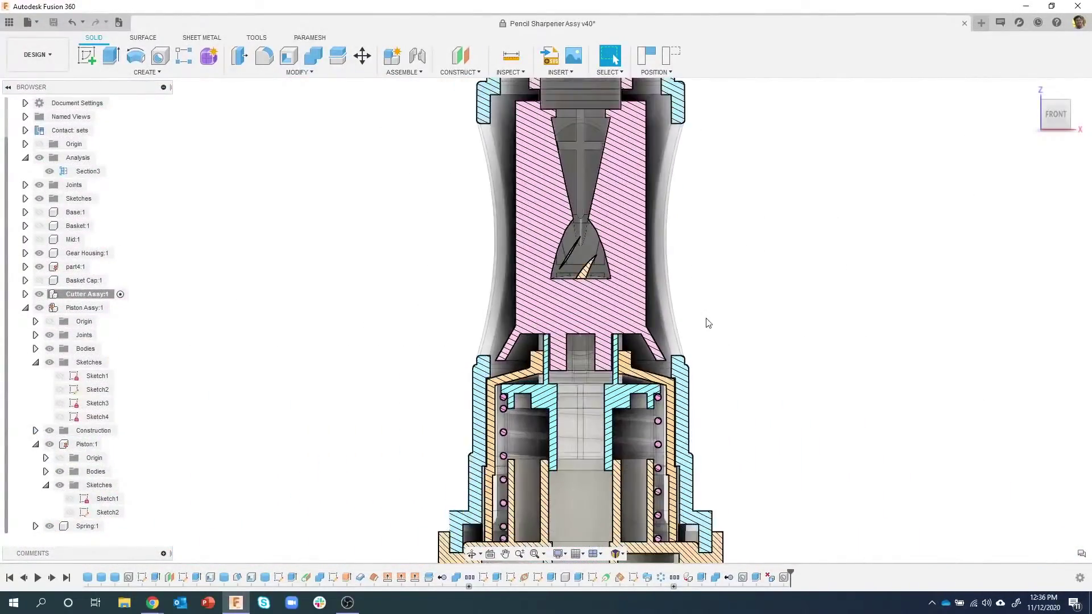
pyautogui.scroll(-1, 708, 322)
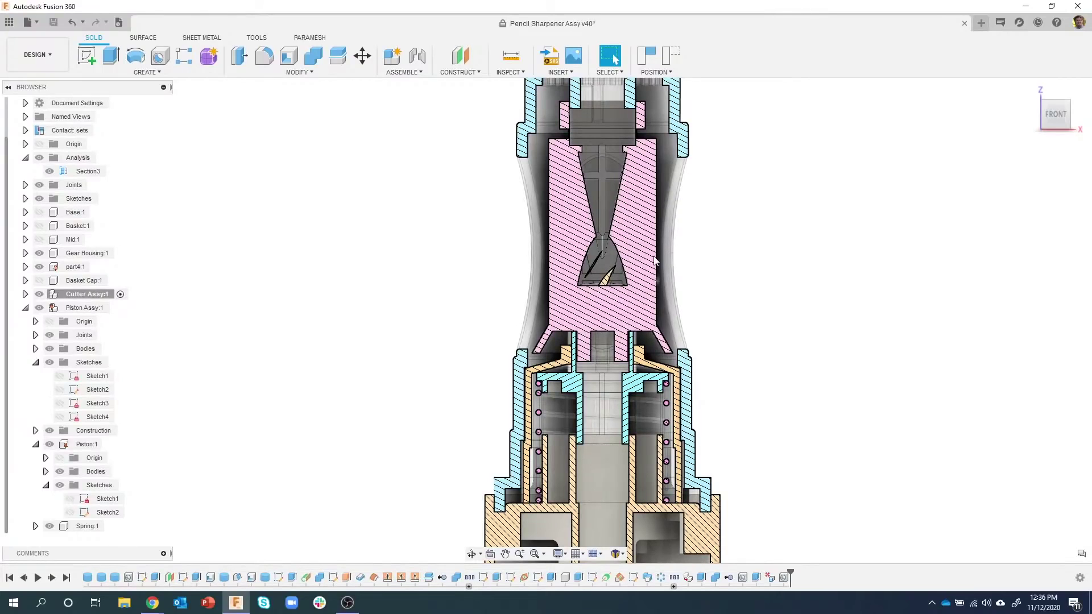
pyautogui.click(672, 56)
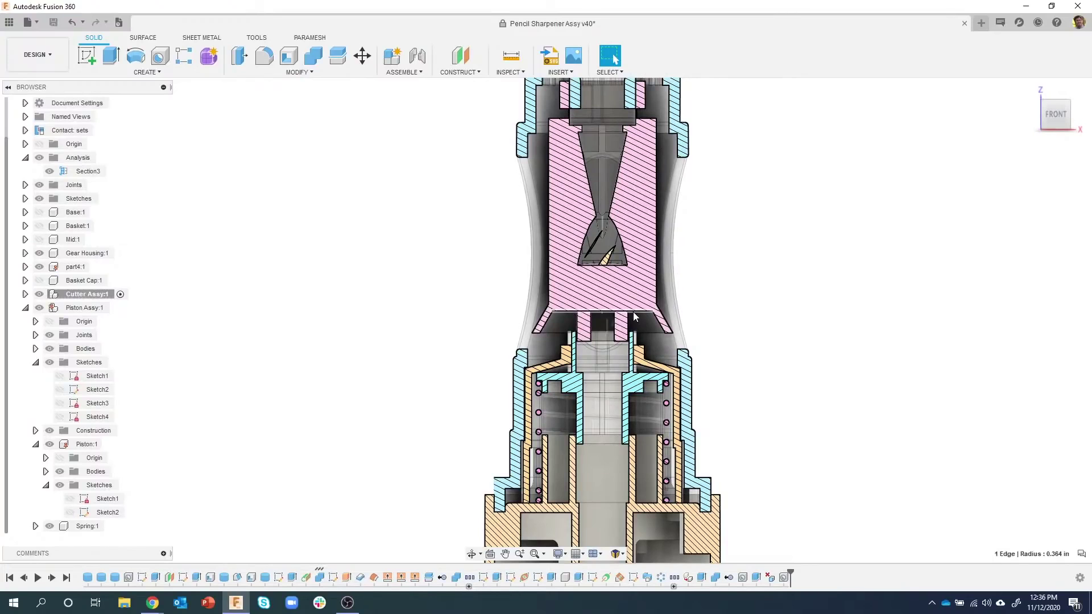
# Move the cutter assembly down until its underside meets the upper end of the piston, and capture that position.
pyautogui.scroll(5, 633, 313)
pyautogui.click(630, 364)
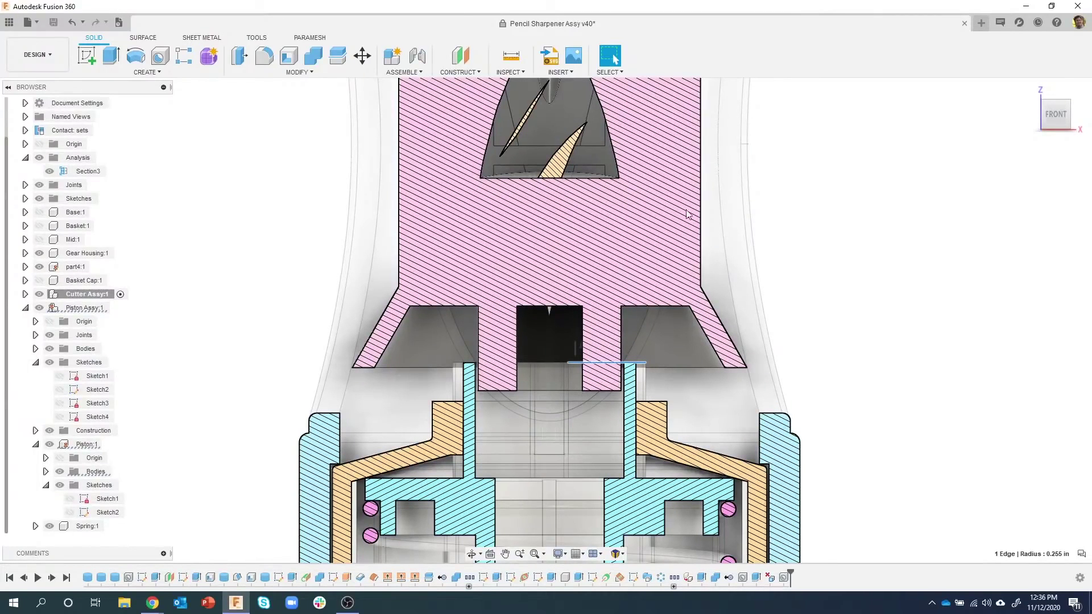
pyautogui.click(829, 212)
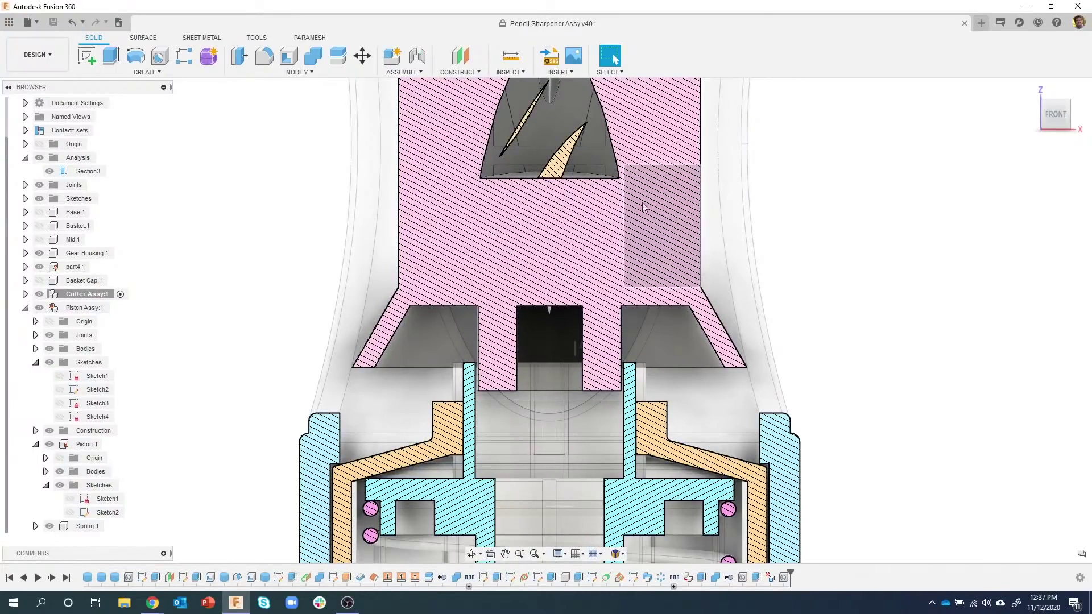
pyautogui.moveTo(638, 236); pyautogui.dragTo(638, 345)
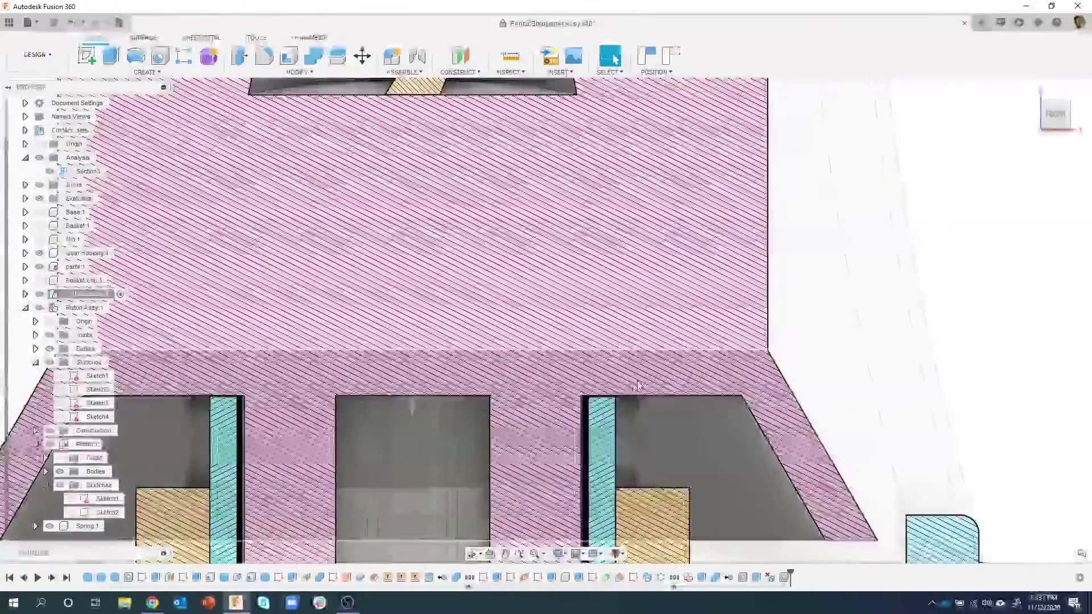
pyautogui.scroll(5, 638, 386)
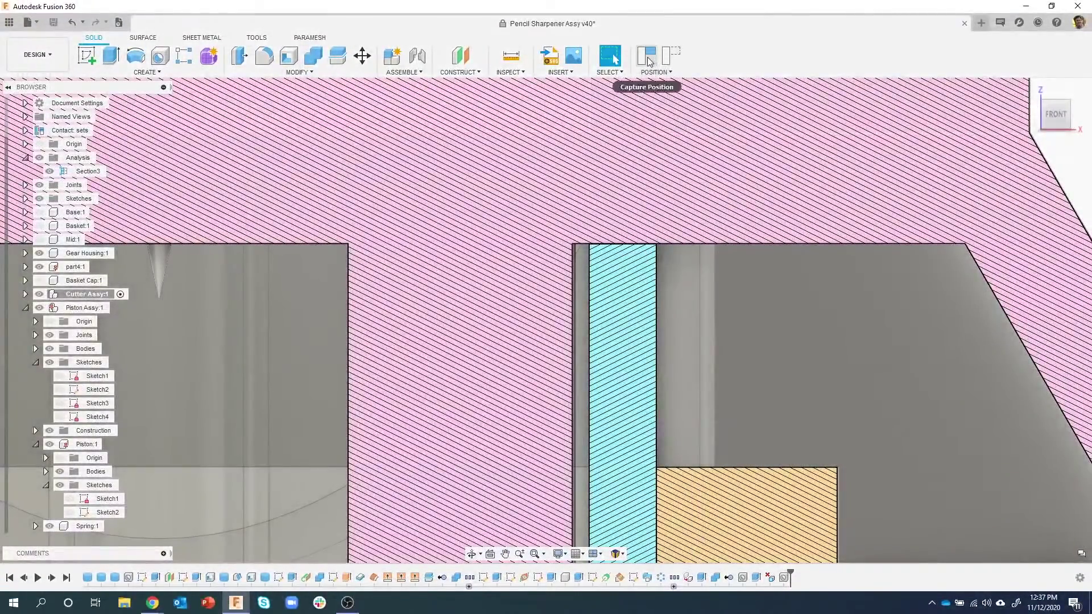
pyautogui.click(648, 56)
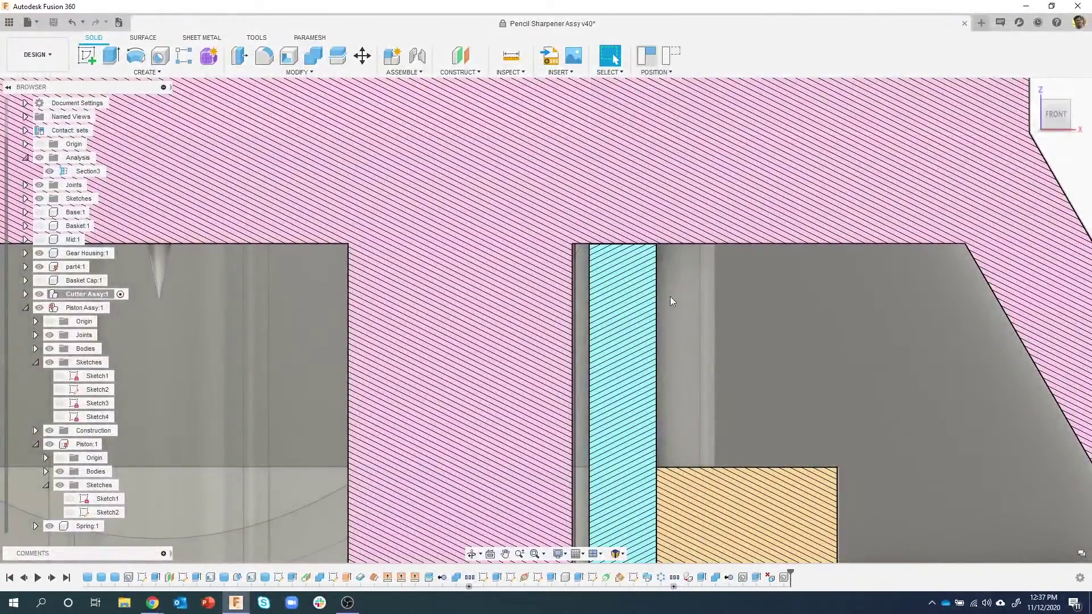
# Slide the cutter assembly up away from the piston and back down until it meets the piston's upper end.
pyautogui.scroll(-5, 667, 296)
pyautogui.scroll(-2, 503, 309)
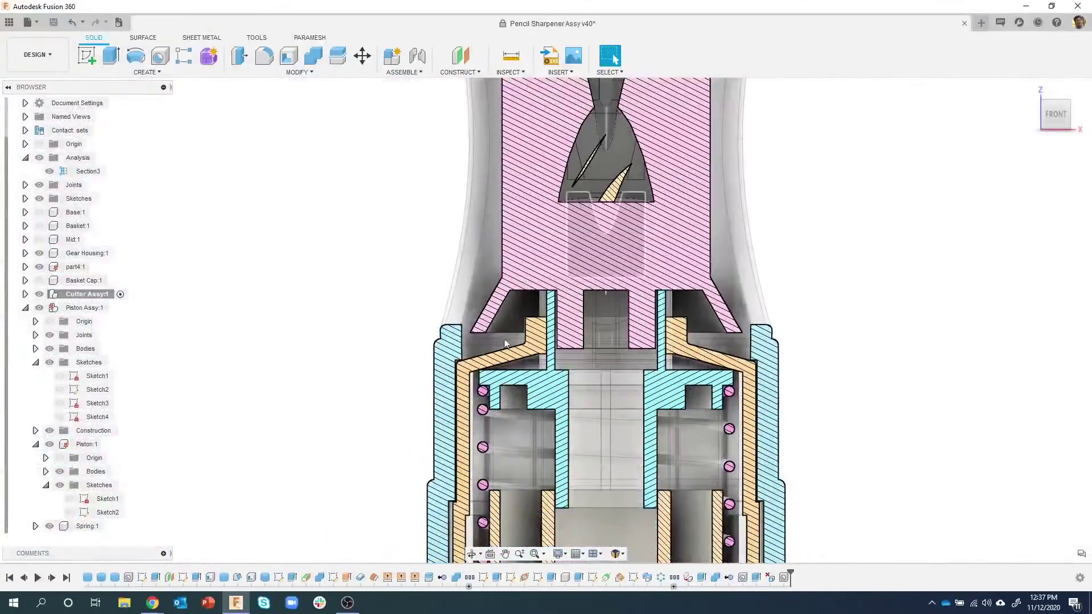
pyautogui.scroll(-3, 613, 371)
pyautogui.scroll(3, 626, 154)
pyautogui.scroll(2, 607, 165)
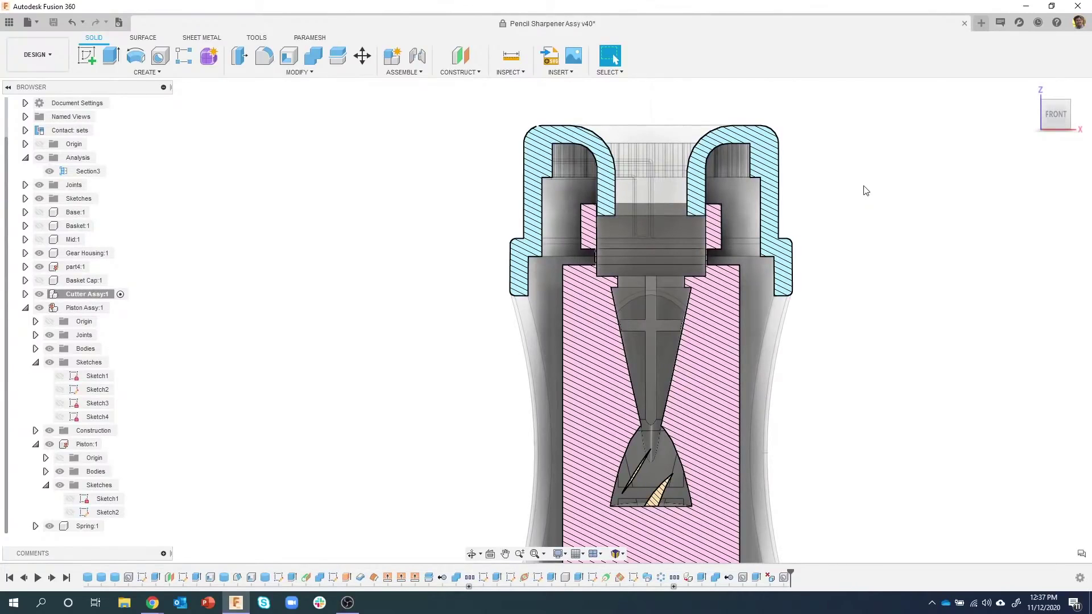
pyautogui.scroll(-2, 478, 296)
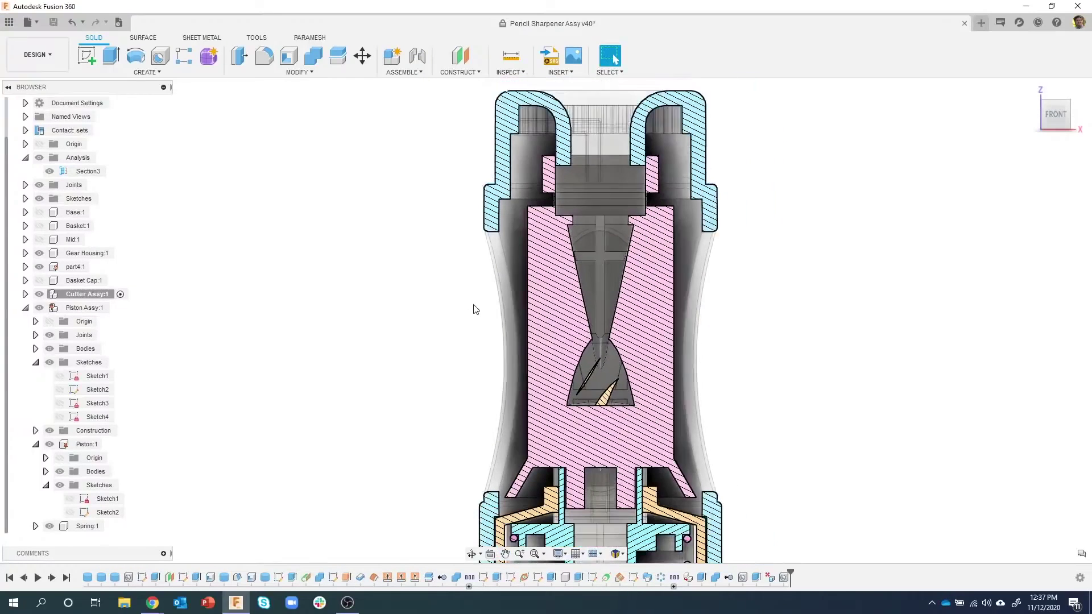
pyautogui.moveTo(613, 373); pyautogui.dragTo(639, 380)
pyautogui.moveTo(643, 298); pyautogui.dragTo(643, 277)
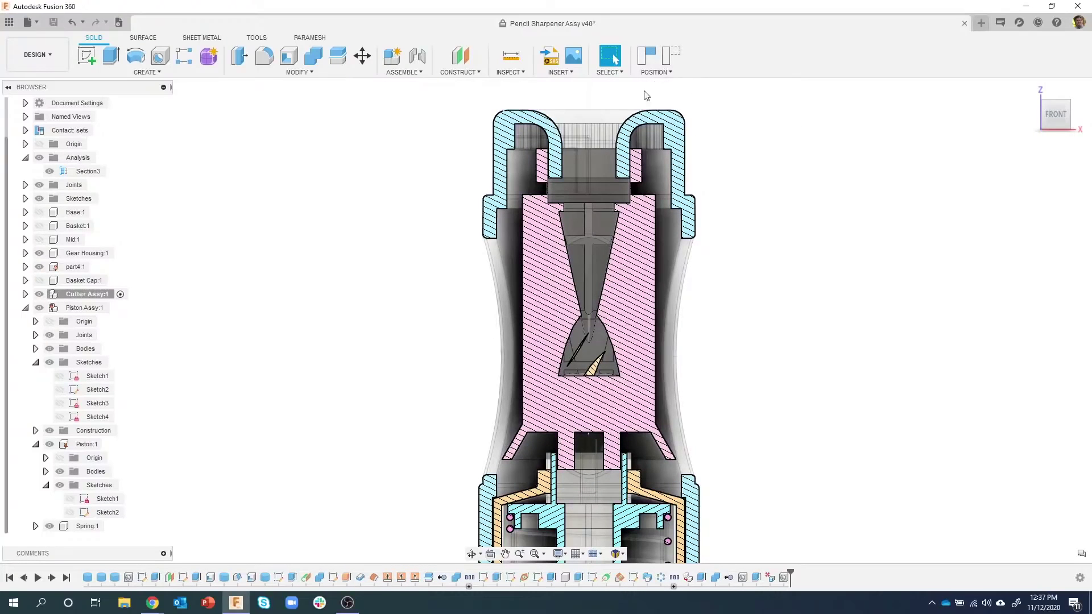
pyautogui.scroll(5, 648, 386)
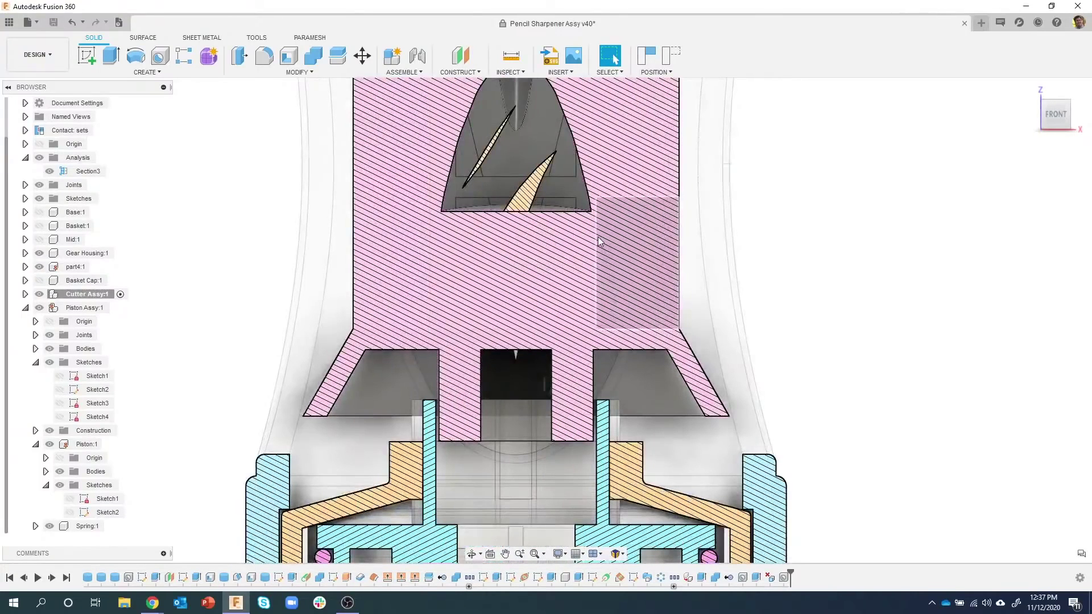
pyautogui.moveTo(598, 259); pyautogui.dragTo(613, 490)
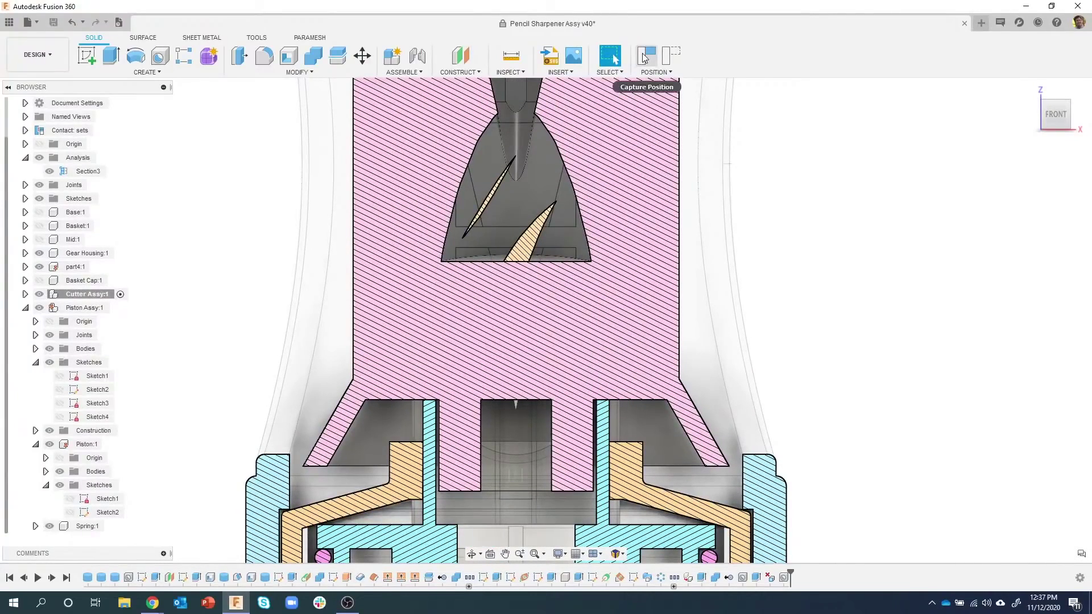
pyautogui.scroll(8, 611, 352)
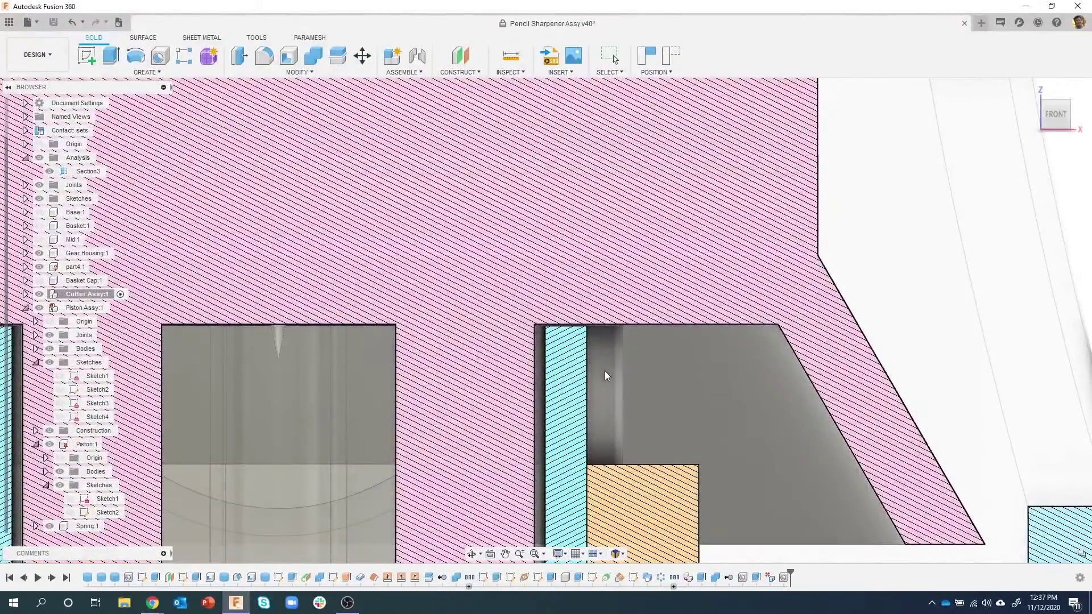
pyautogui.scroll(3, 570, 347)
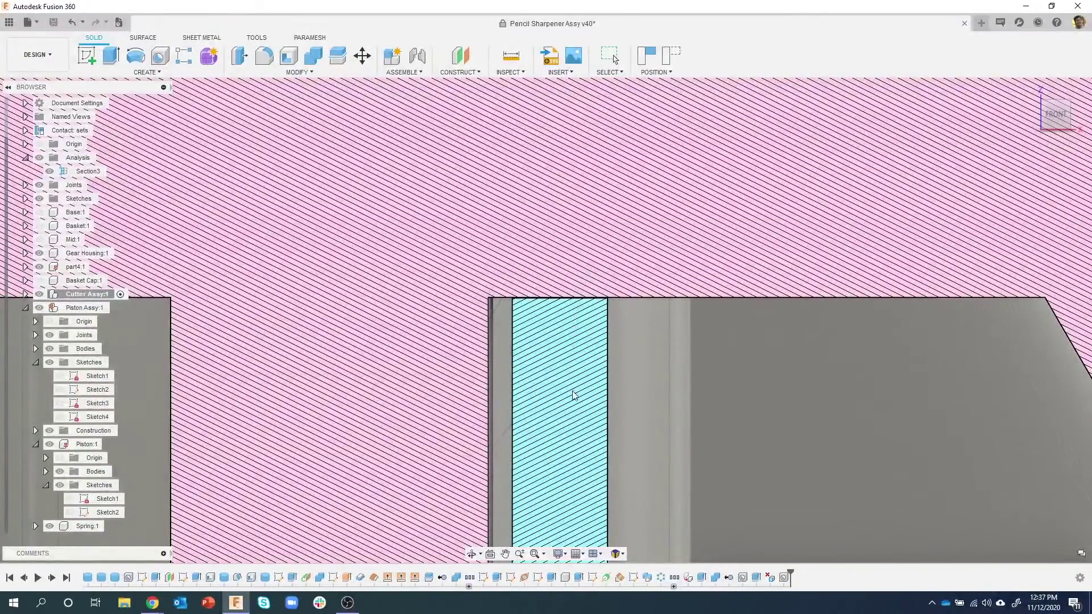
pyautogui.press('Escape')
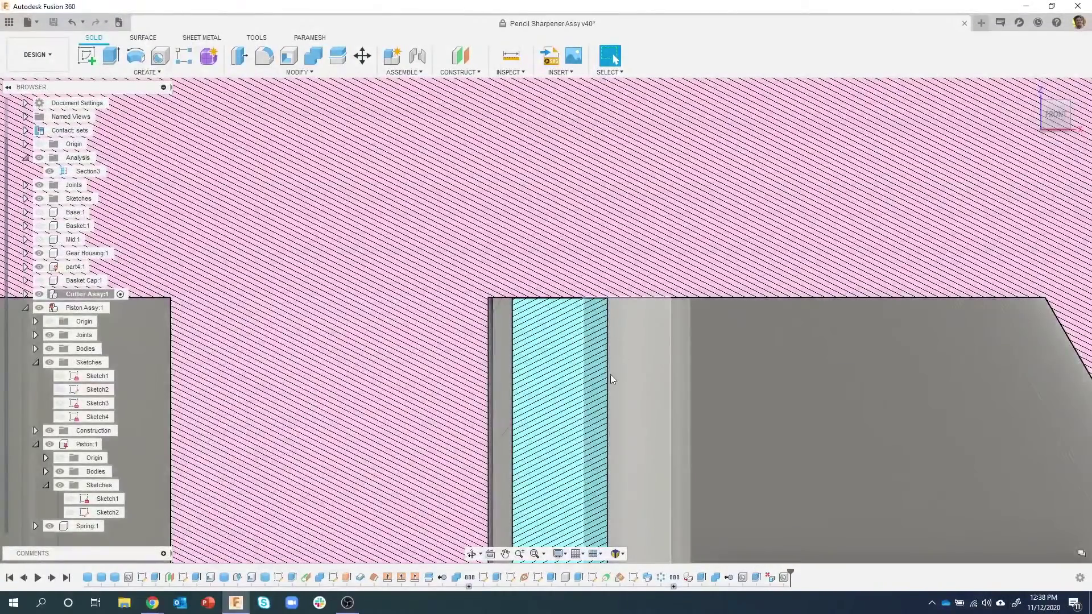
# Edit the Section3 analysis and rotate its cutting plane to an X angle of -90 deg.
pyautogui.scroll(-5, 569, 284)
pyautogui.scroll(-6, 551, 229)
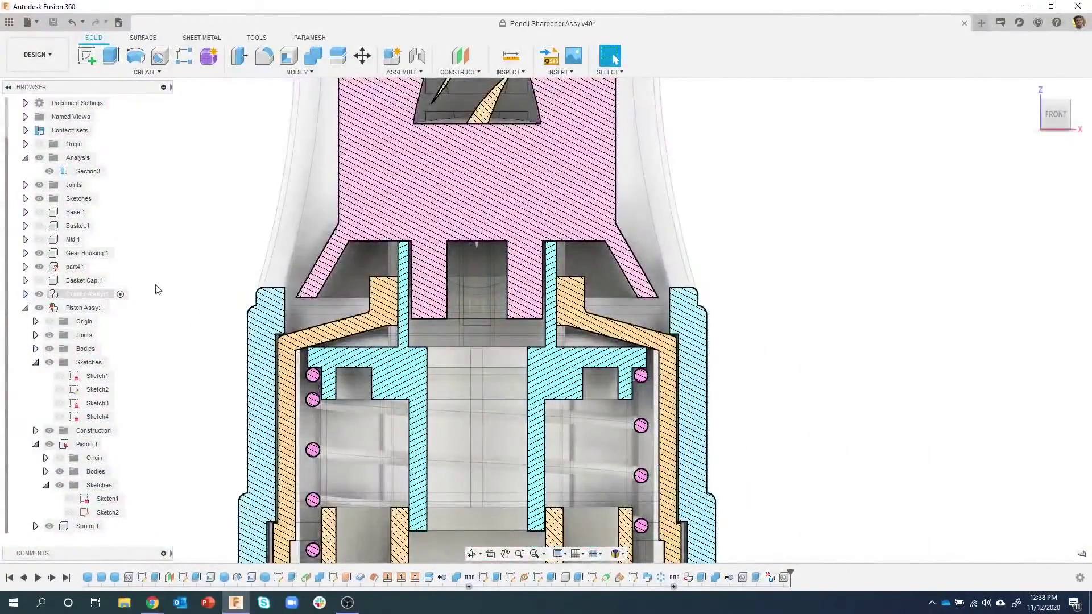
pyautogui.scroll(-3, 247, 227)
pyautogui.scroll(-2, 329, 287)
pyautogui.press('Escape')
pyautogui.scroll(-3, 330, 247)
pyautogui.scroll(-2, 324, 275)
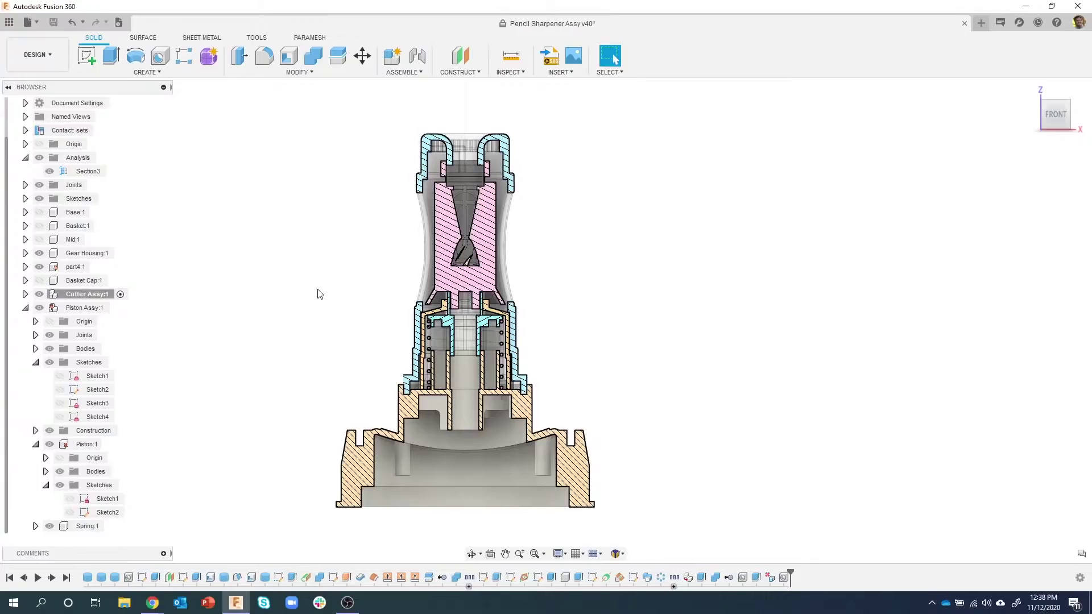
pyautogui.moveTo(428, 149)
pyautogui.keyDown('shift'); pyautogui.mouseDown(button='middle')
pyautogui.moveTo(400, 156)
pyautogui.moveTo(429, 156)
pyautogui.mouseUp(button='middle'); pyautogui.keyUp('shift')
pyautogui.scroll(4, 495, 178)
pyautogui.moveTo(499, 181)
pyautogui.keyDown('shift'); pyautogui.mouseDown(button='middle')
pyautogui.moveTo(502, 190)
pyautogui.moveTo(357, 229)
pyautogui.moveTo(397, 214)
pyautogui.moveTo(463, 232)
pyautogui.moveTo(52, 135)
pyautogui.mouseUp(button='middle'); pyautogui.keyUp('shift')
pyautogui.rightClick(82, 175)
pyautogui.click(121, 192)
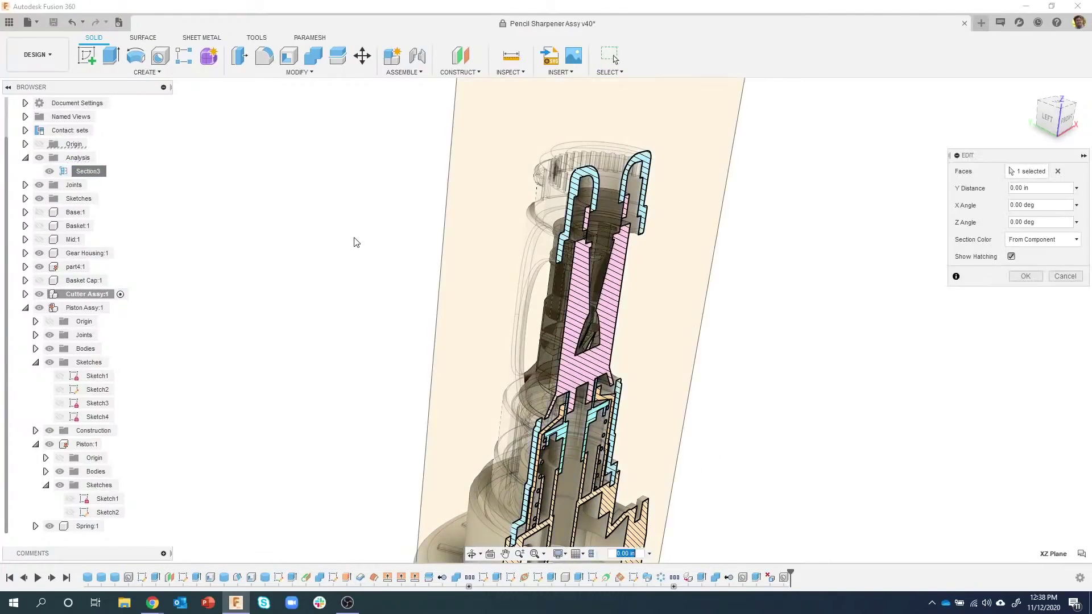
pyautogui.moveTo(573, 504); pyautogui.dragTo(581, 550)
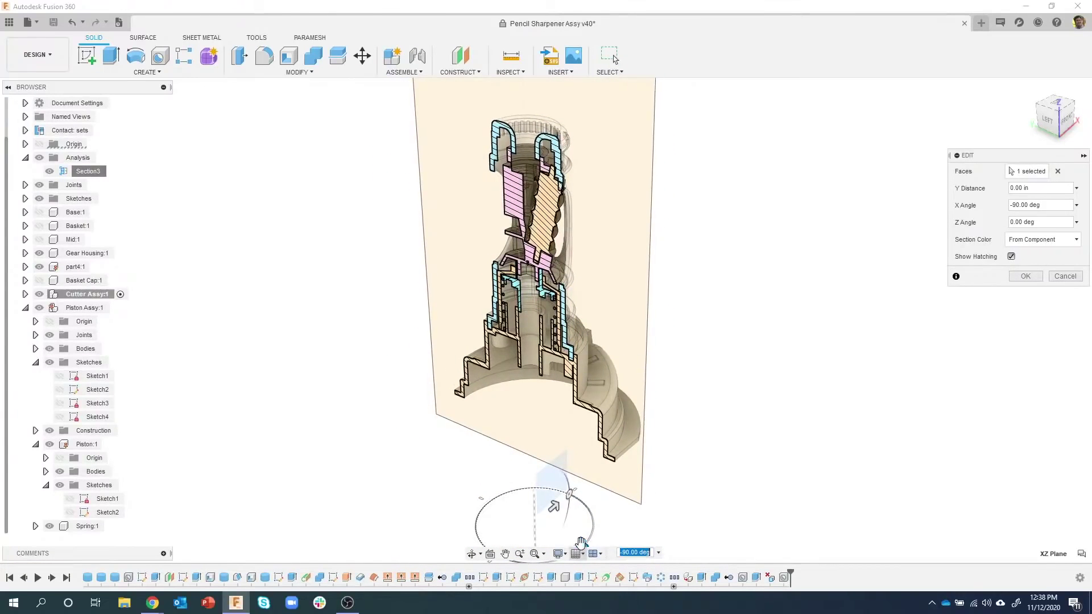
# Examine from both sides of the rotated section how the cutter's geared end fits inside the surrounding housing.
pyautogui.scroll(8, 585, 170)
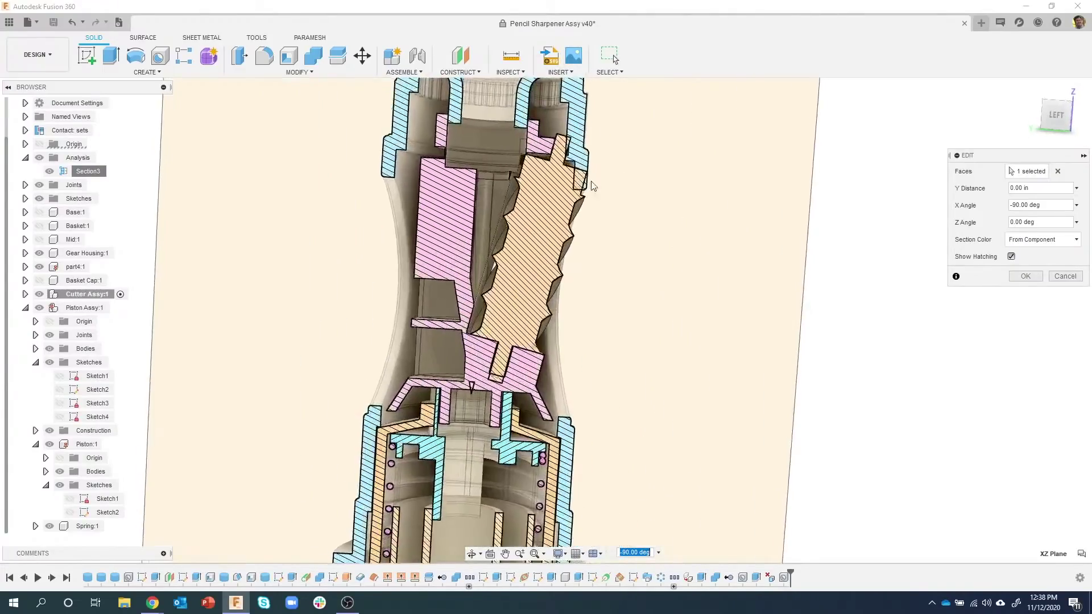
pyautogui.keyDown('shift'); pyautogui.moveTo(581, 211); pyautogui.dragTo(449, 197, button='middle'); pyautogui.keyUp('shift')
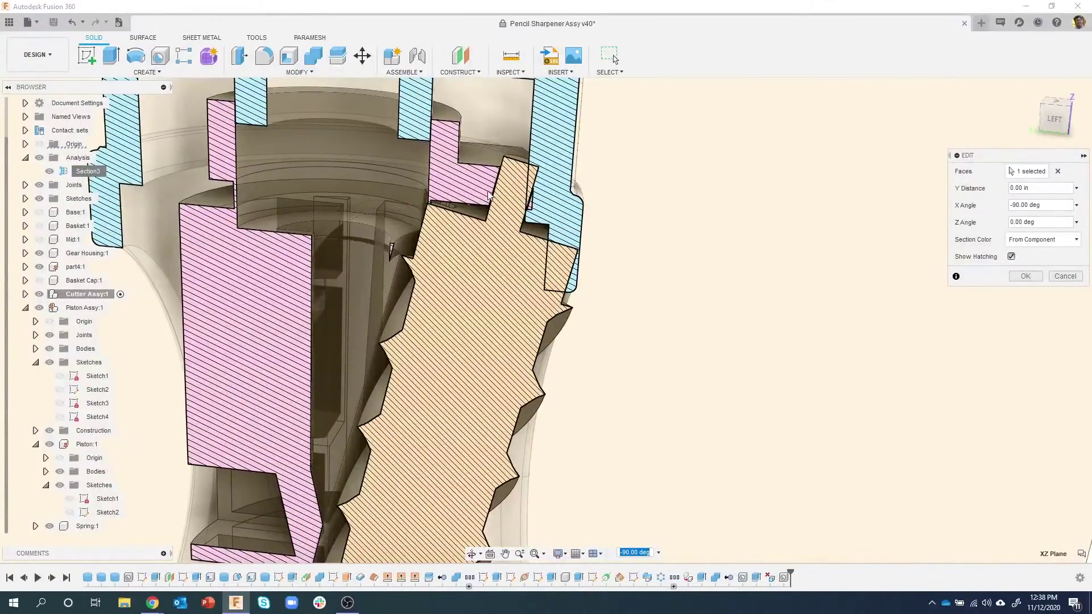
pyautogui.keyDown('shift'); pyautogui.moveTo(569, 253); pyautogui.dragTo(560, 285, button='middle'); pyautogui.keyUp('shift')
pyautogui.keyDown('shift'); pyautogui.moveTo(477, 280); pyautogui.dragTo(606, 288, button='middle'); pyautogui.keyUp('shift')
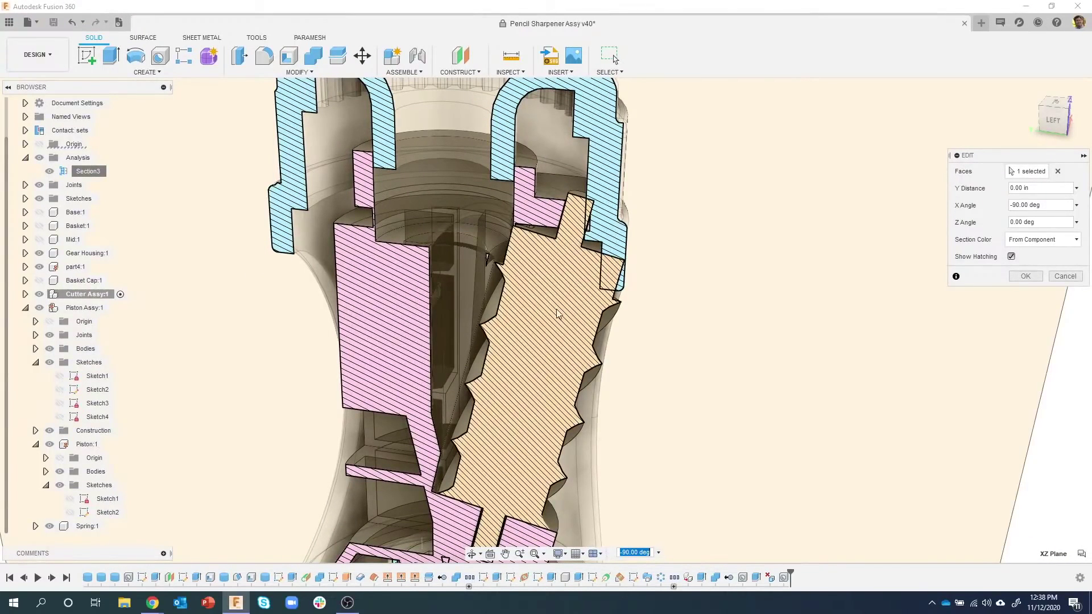
pyautogui.keyDown('shift'); pyautogui.moveTo(573, 275); pyautogui.dragTo(565, 120, button='middle'); pyautogui.keyUp('shift')
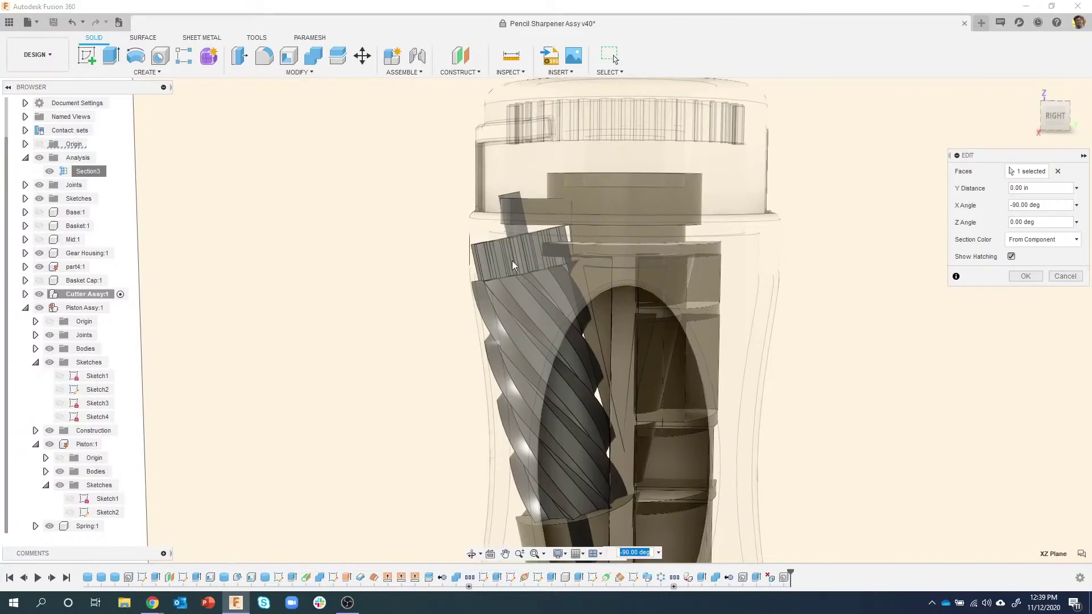
pyautogui.keyDown('shift'); pyautogui.moveTo(544, 222); pyautogui.dragTo(514, 214, button='middle'); pyautogui.keyUp('shift')
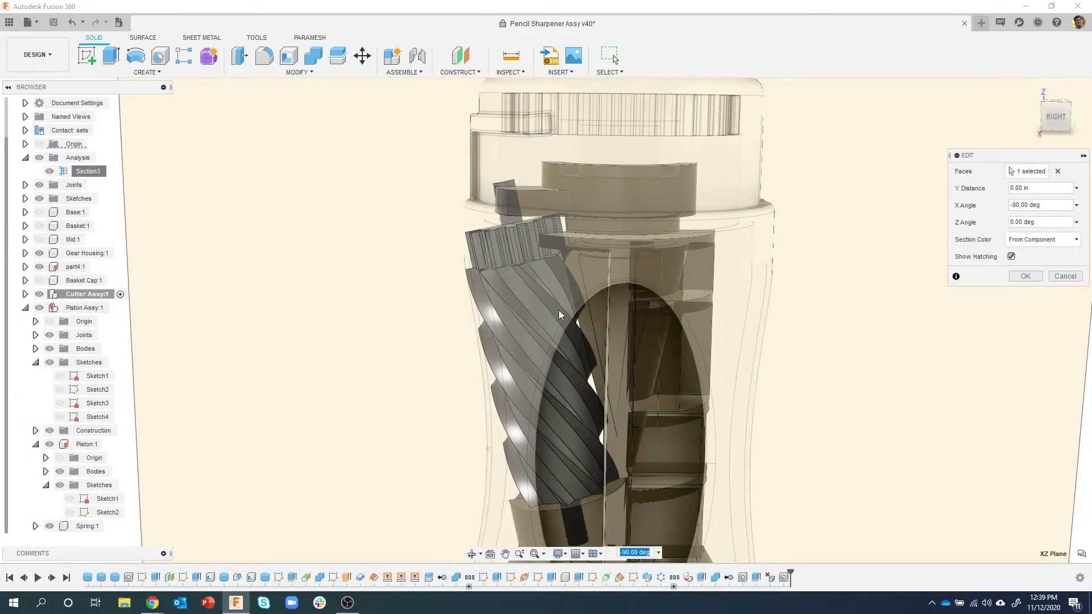
pyautogui.click(1043, 102)
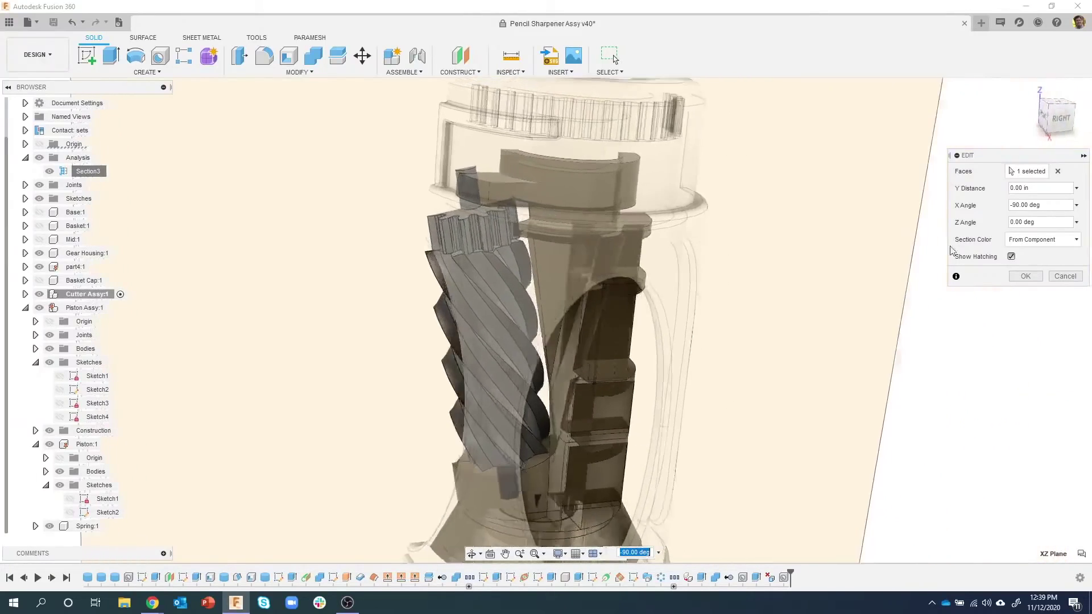
# Discard the Section3 edit and return to the front view.
pyautogui.click(1065, 277)
pyautogui.click(1067, 117)
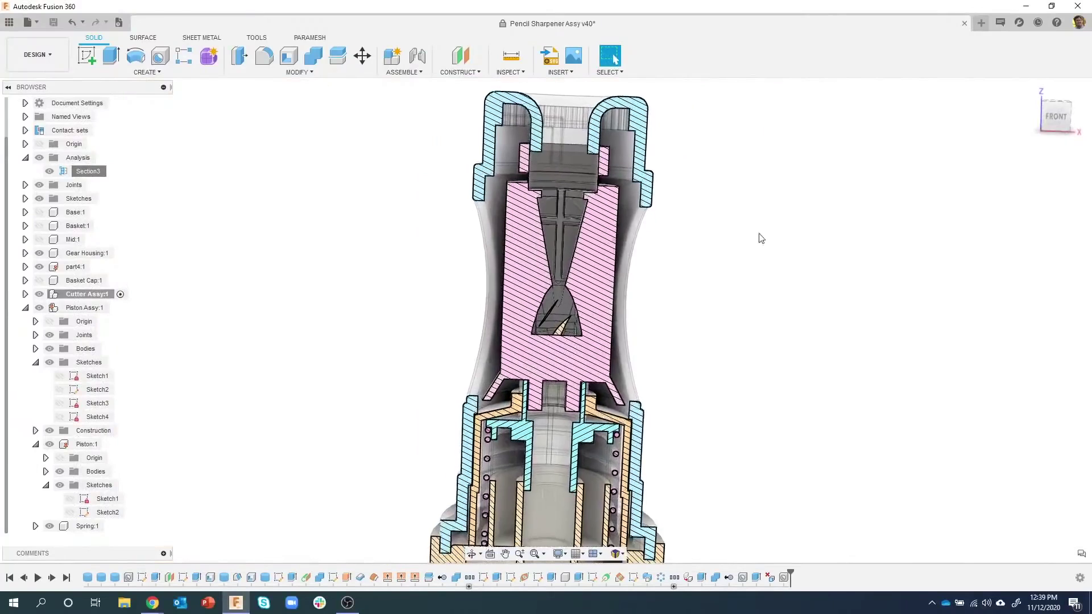
pyautogui.click(1056, 117)
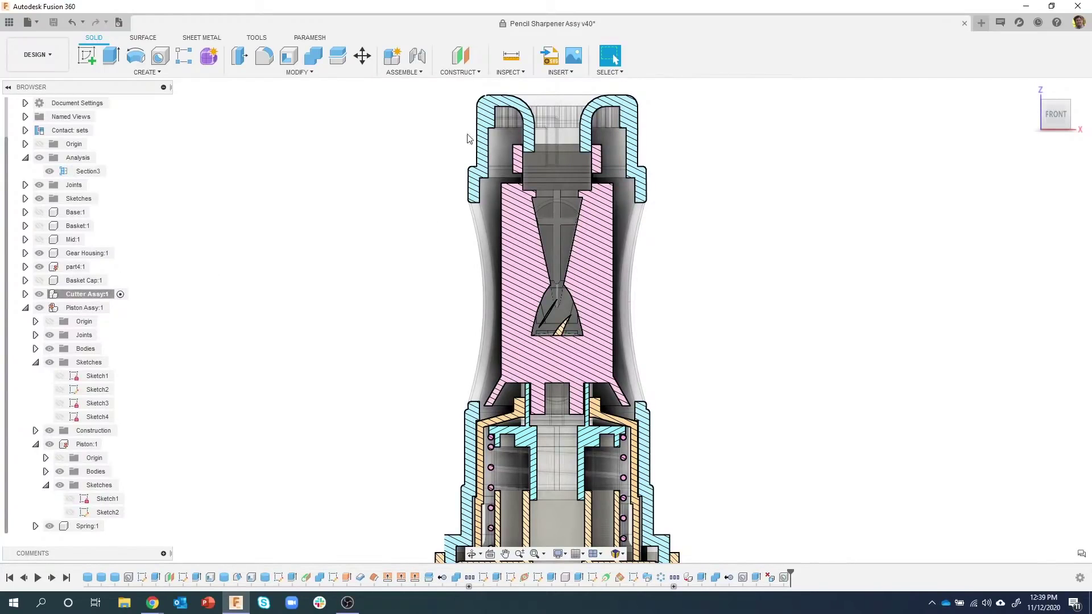
# Select faces of the upper housing, cutter body and lower housing to identify which browser components they belong to.
pyautogui.click(486, 116)
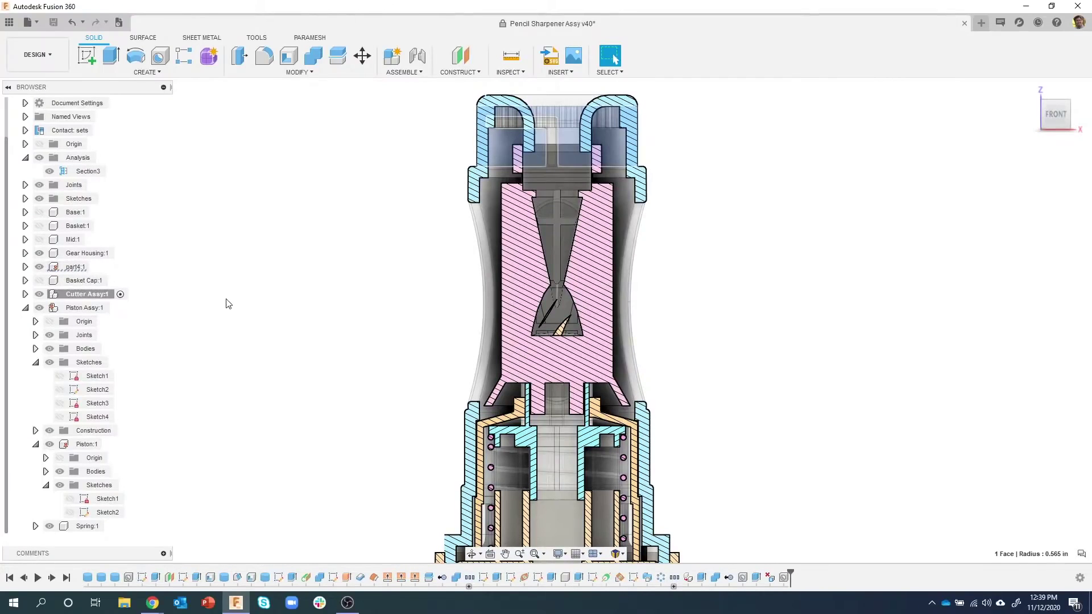
pyautogui.click(522, 261)
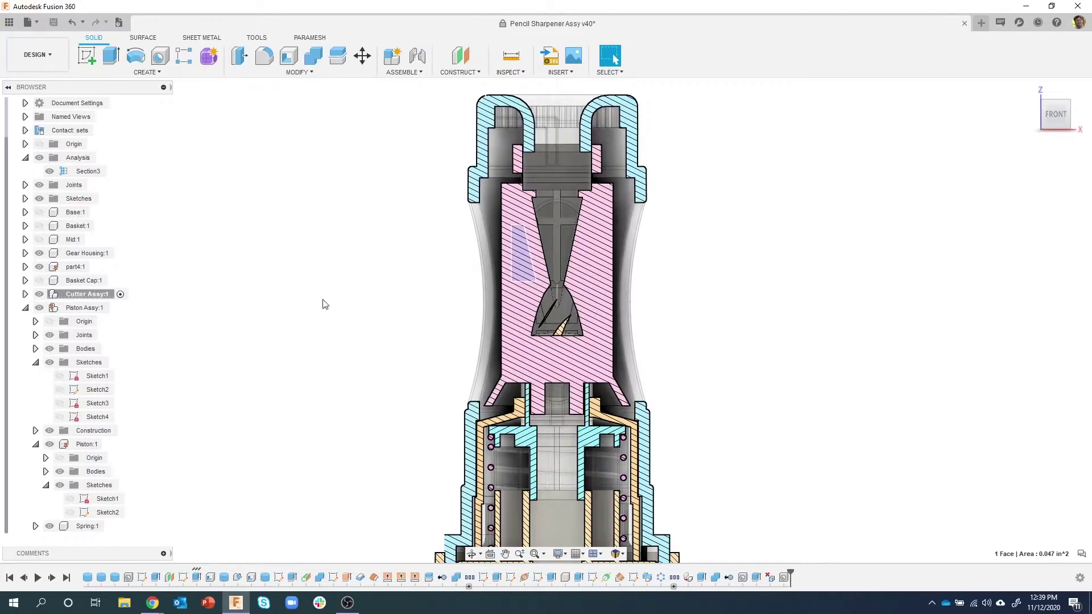
pyautogui.scroll(-3, 280, 355)
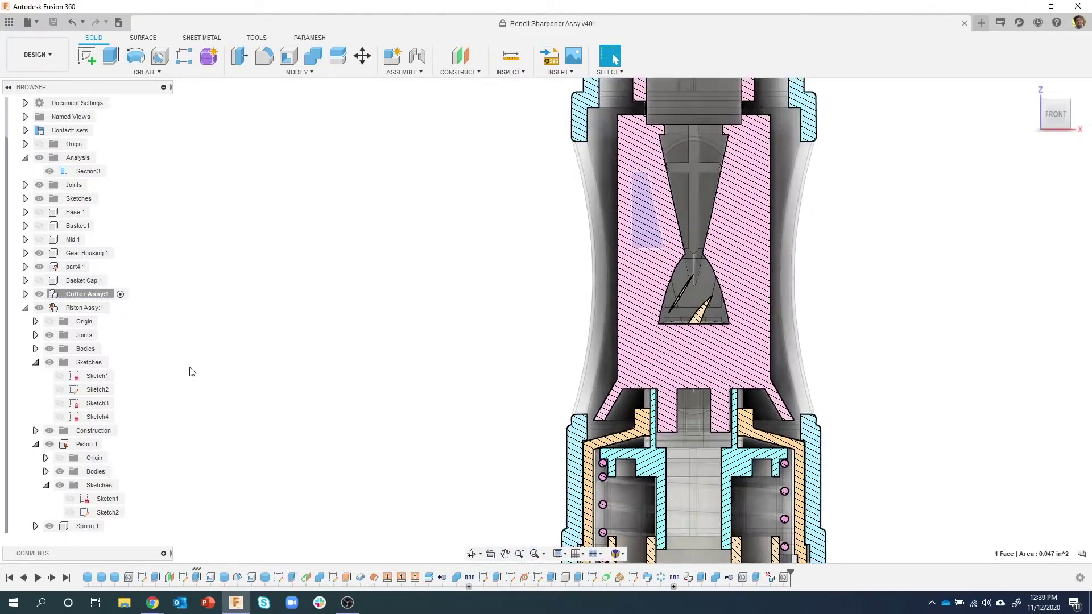
pyautogui.click(453, 447)
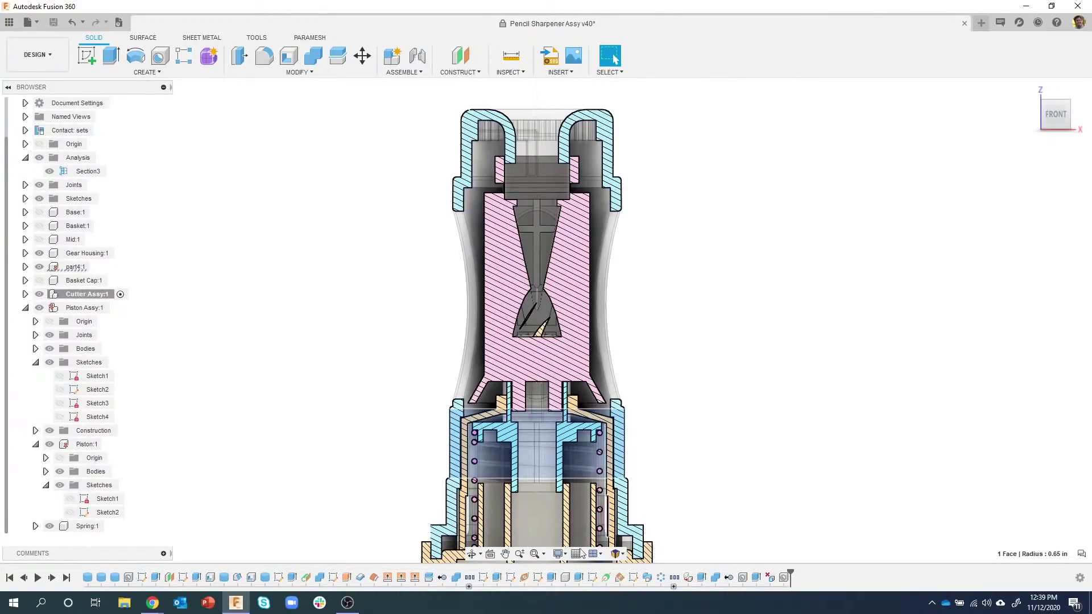
pyautogui.click(571, 524)
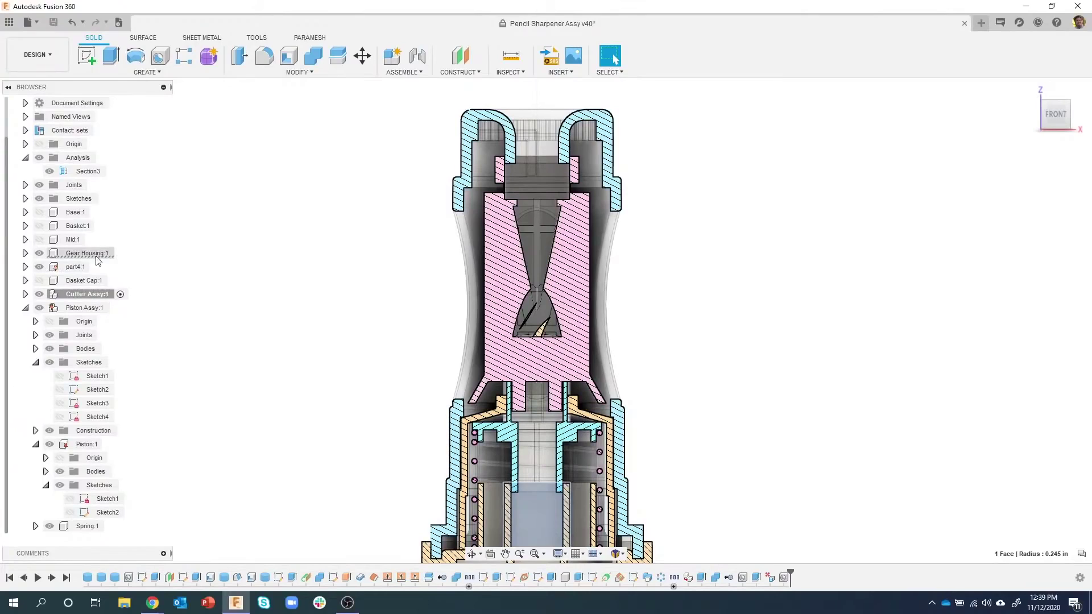
pyautogui.click(468, 161)
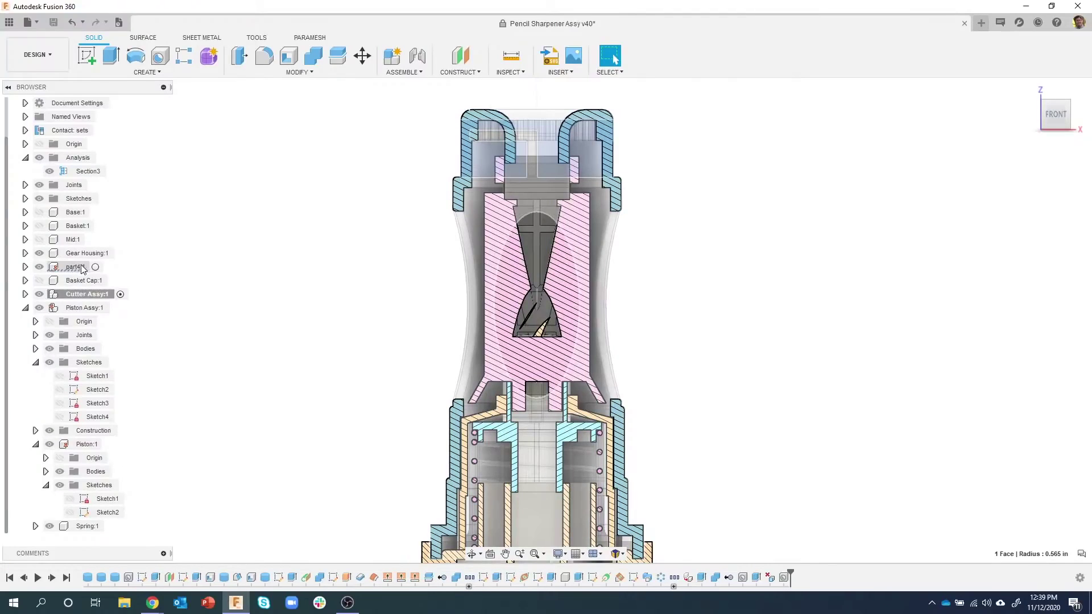
# Unisolate the assembly, isolate the part4 component again and make it the active component.
pyautogui.rightClick(80, 269)
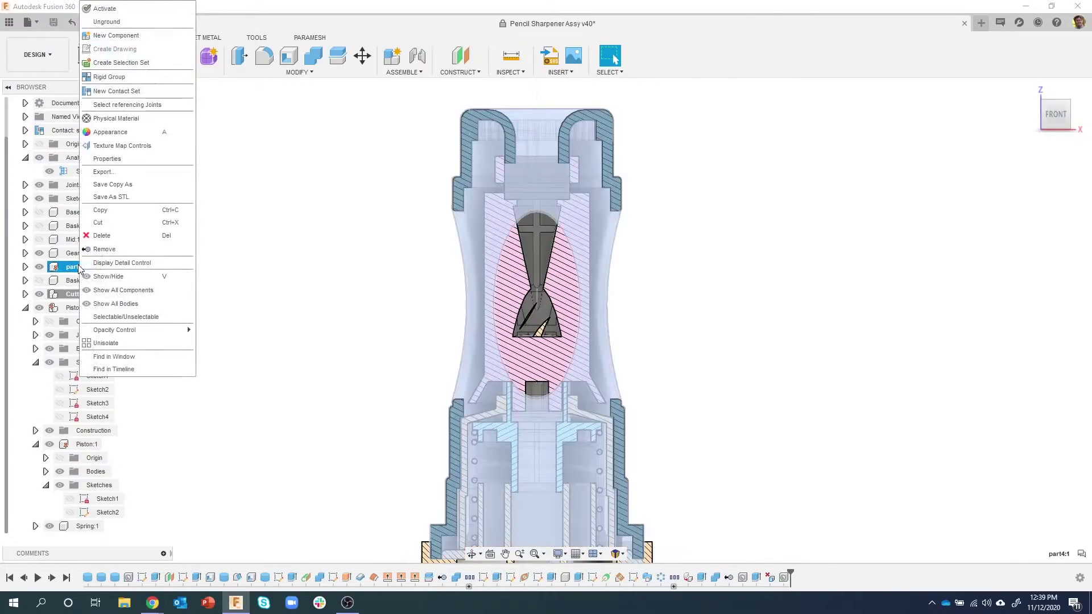
pyautogui.click(114, 344)
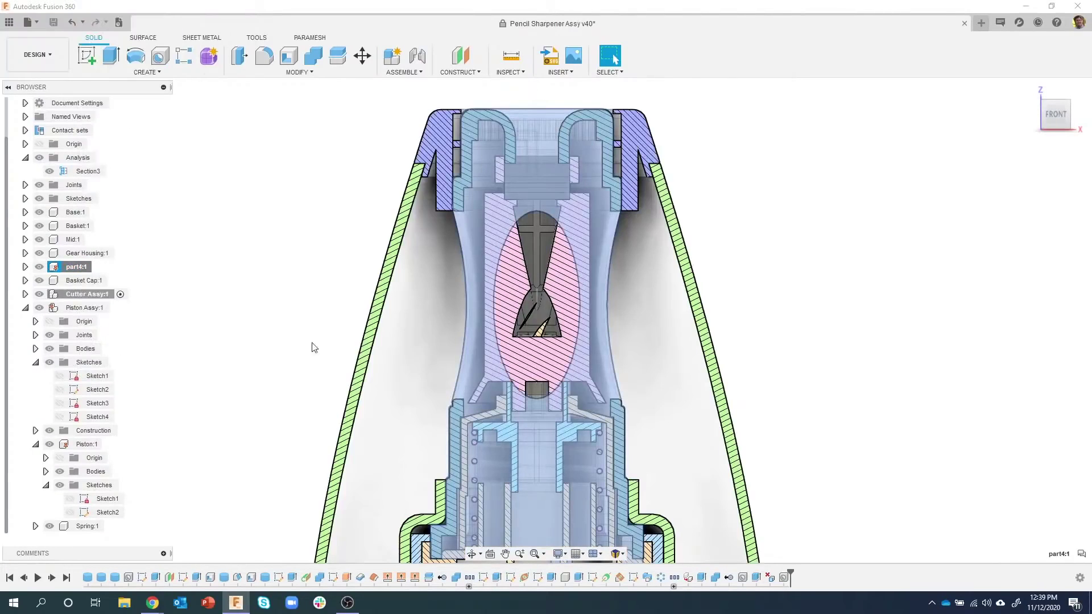
pyautogui.rightClick(79, 267)
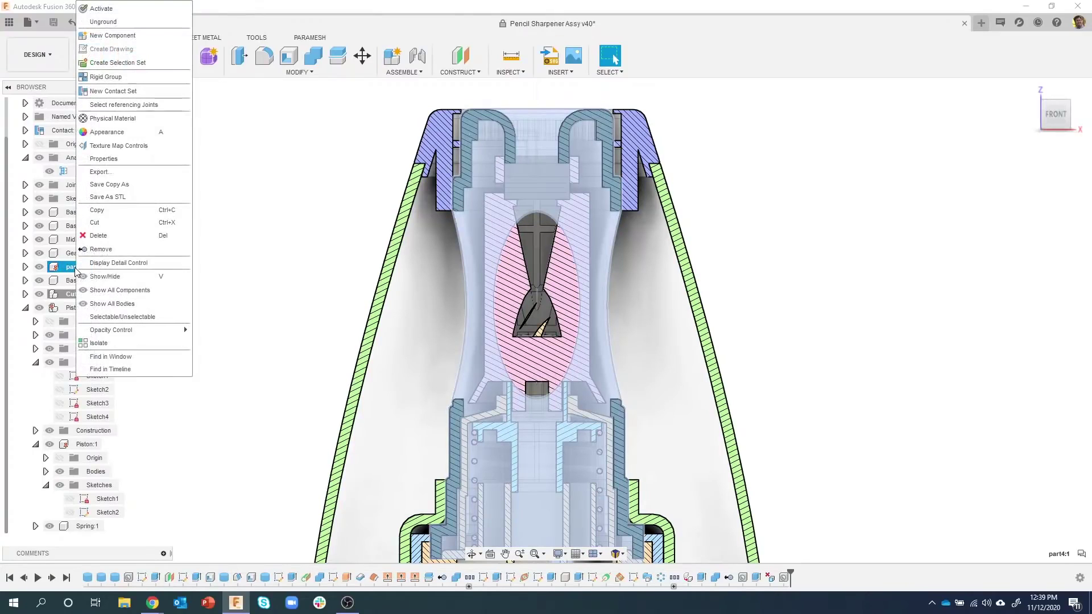
pyautogui.click(110, 344)
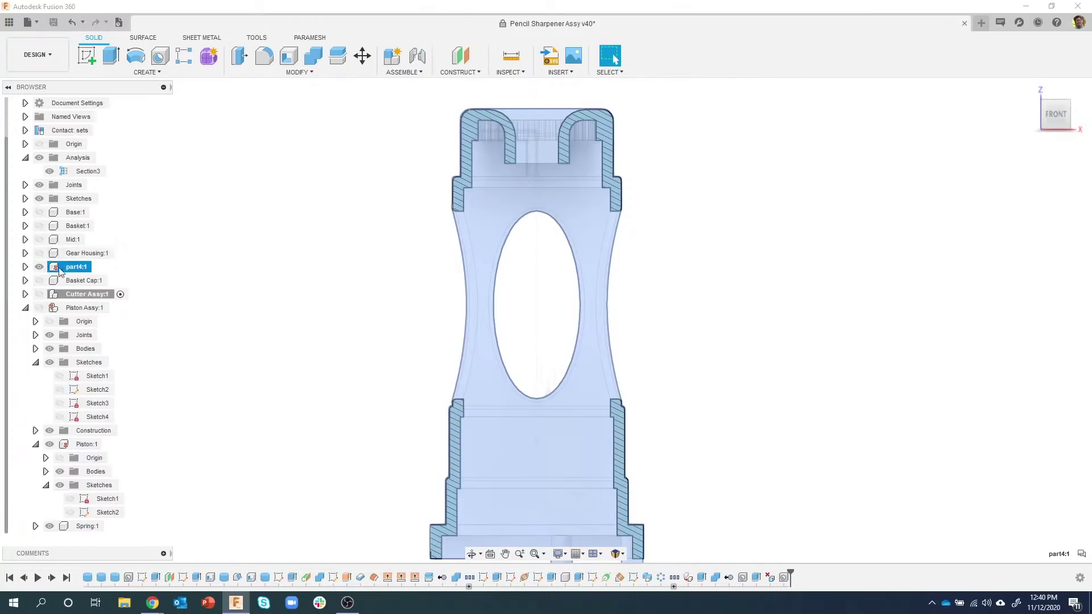
pyautogui.click(82, 267)
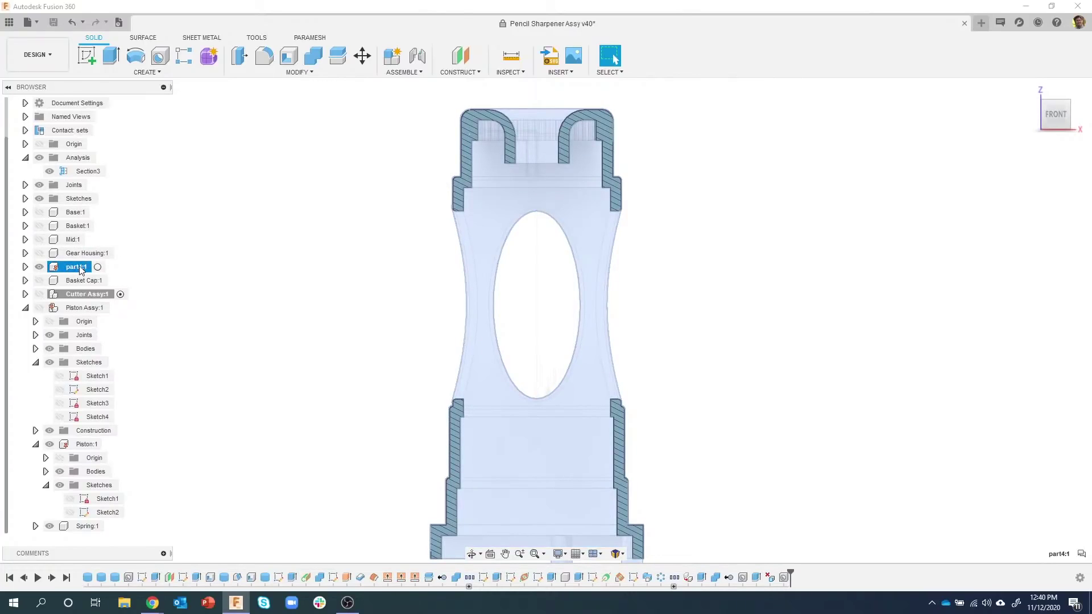
pyautogui.click(98, 267)
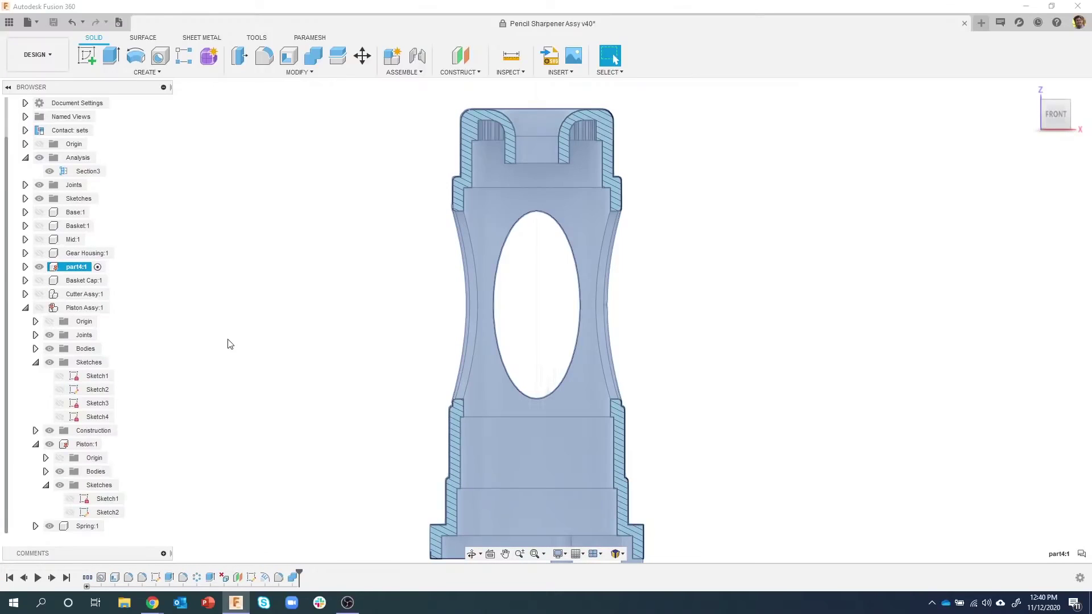
pyautogui.click(229, 344)
# Turn off the section analysis display to show part4 as a whole body.
pyautogui.scroll(-1, 246, 348)
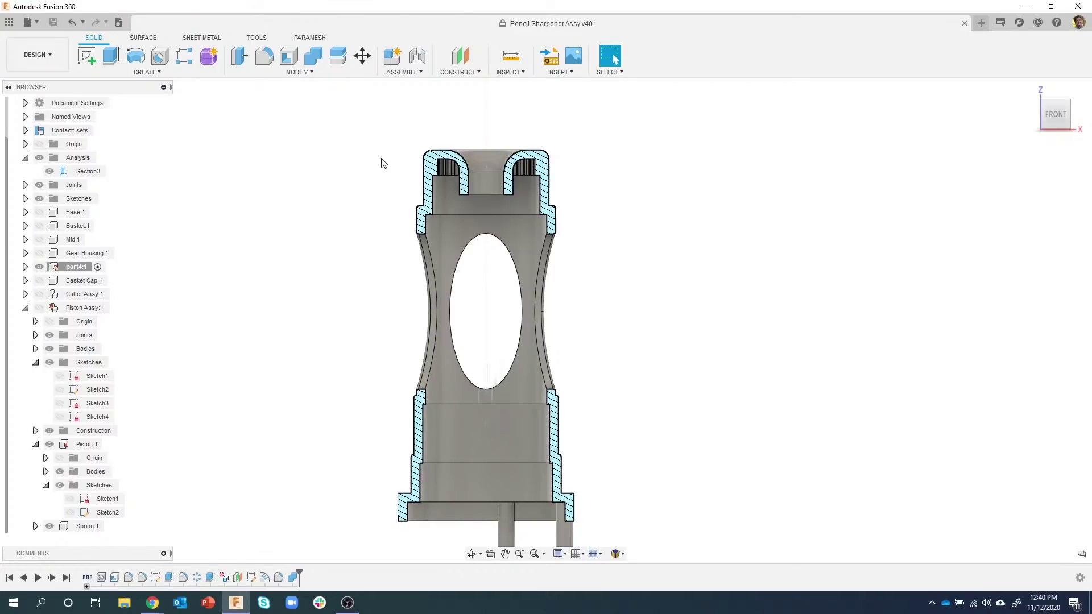
pyautogui.moveTo(569, 291)
pyautogui.keyDown('shift'); pyautogui.mouseDown(button='middle')
pyautogui.moveTo(184, 270)
pyautogui.moveTo(142, 239)
pyautogui.mouseUp(button='middle'); pyautogui.keyUp('shift')
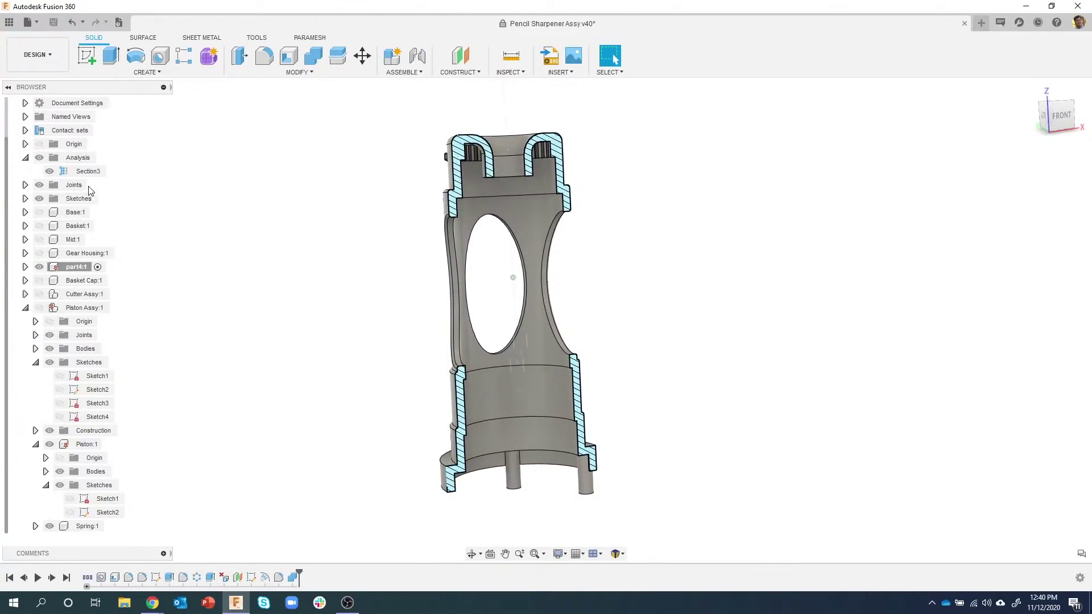
pyautogui.click(38, 157)
pyautogui.keyDown('shift'); pyautogui.moveTo(196, 214); pyautogui.dragTo(106, 581, button='middle'); pyautogui.keyUp('shift')
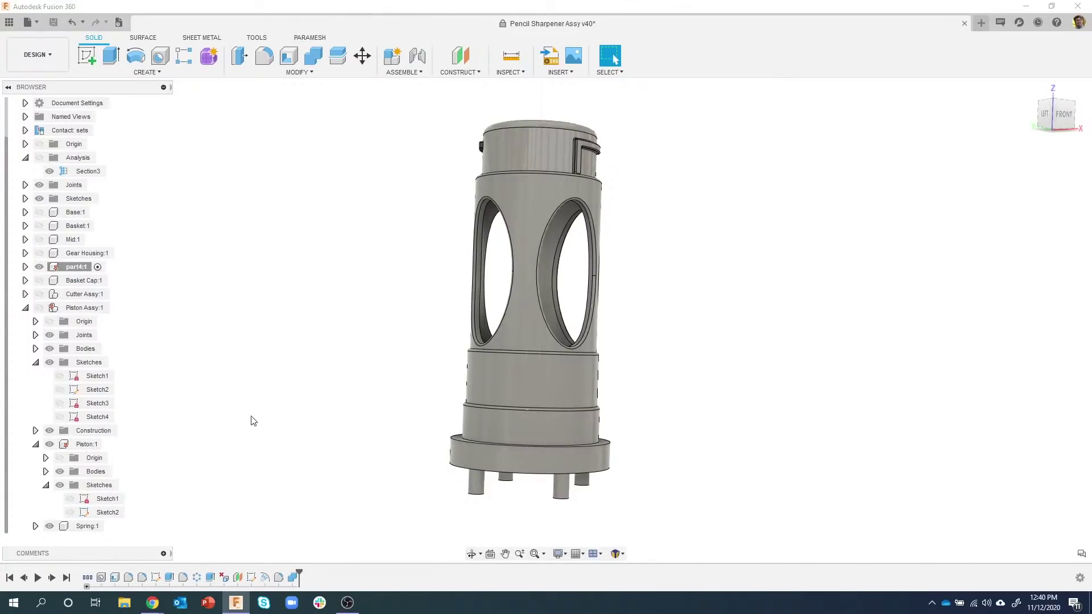
# Roll part4's feature history back to its start and replay the cylinder primitives, hole, shell and first fillets one by one.
pyautogui.click(10, 578)
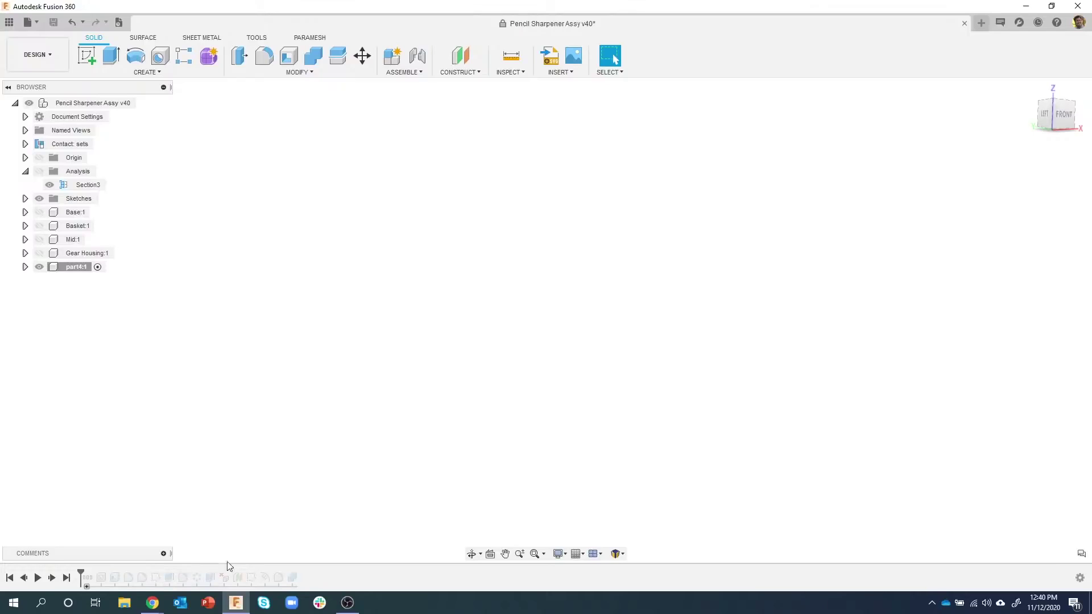
pyautogui.click(52, 578)
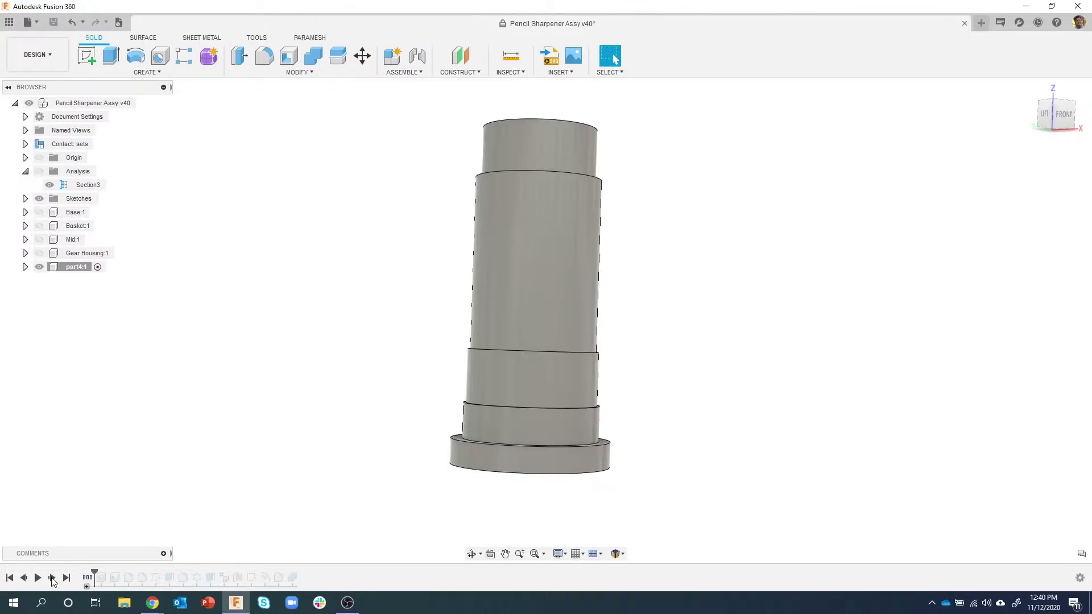
pyautogui.moveTo(84, 585)
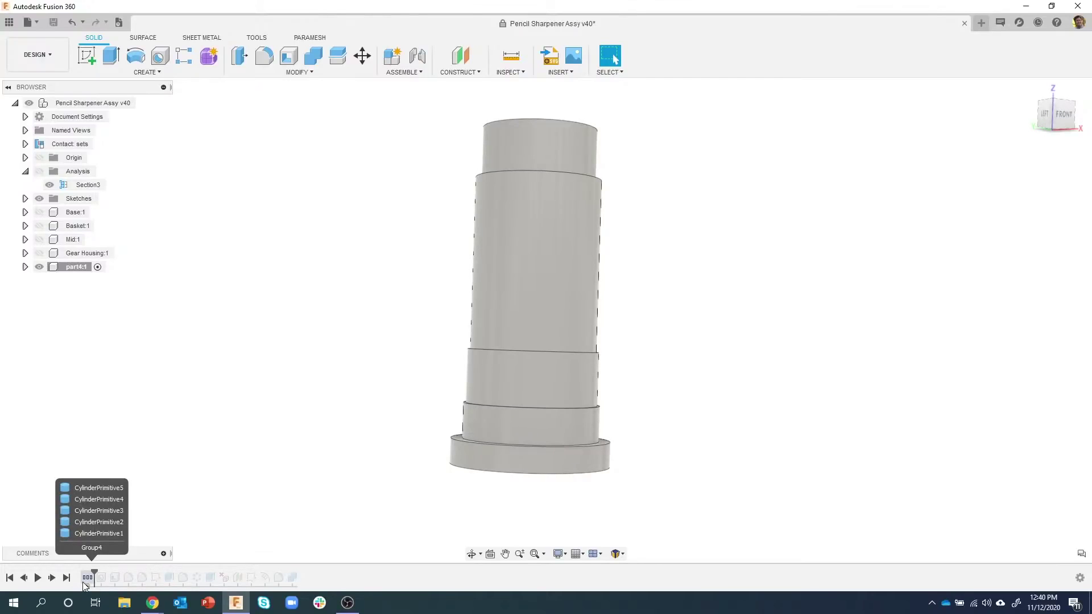
pyautogui.keyDown('shift'); pyautogui.moveTo(258, 454); pyautogui.dragTo(375, 435, button='middle'); pyautogui.keyUp('shift')
pyautogui.click(53, 578)
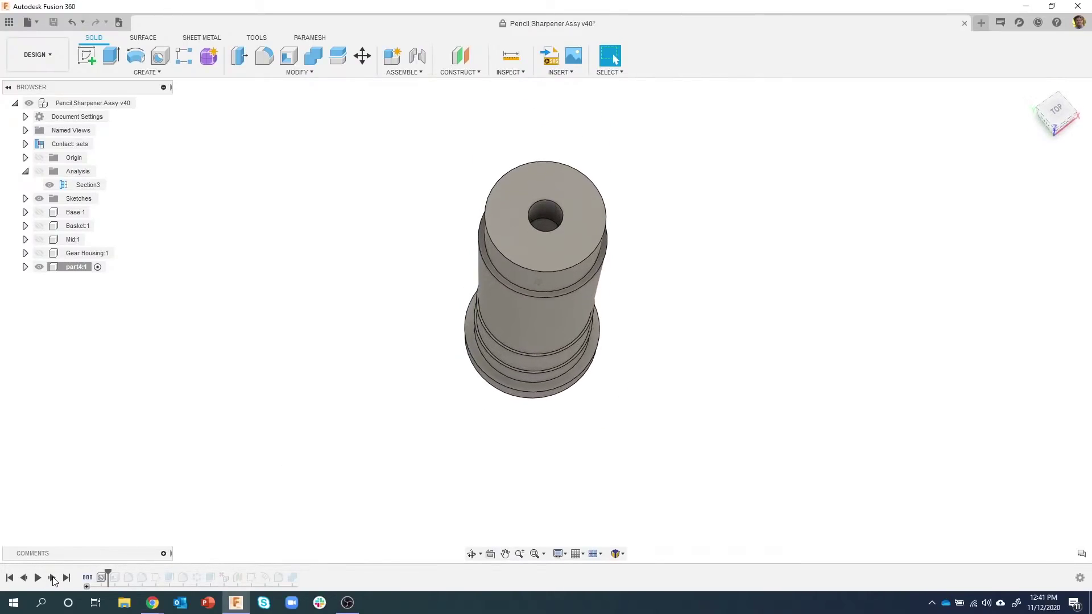
pyautogui.click(52, 578)
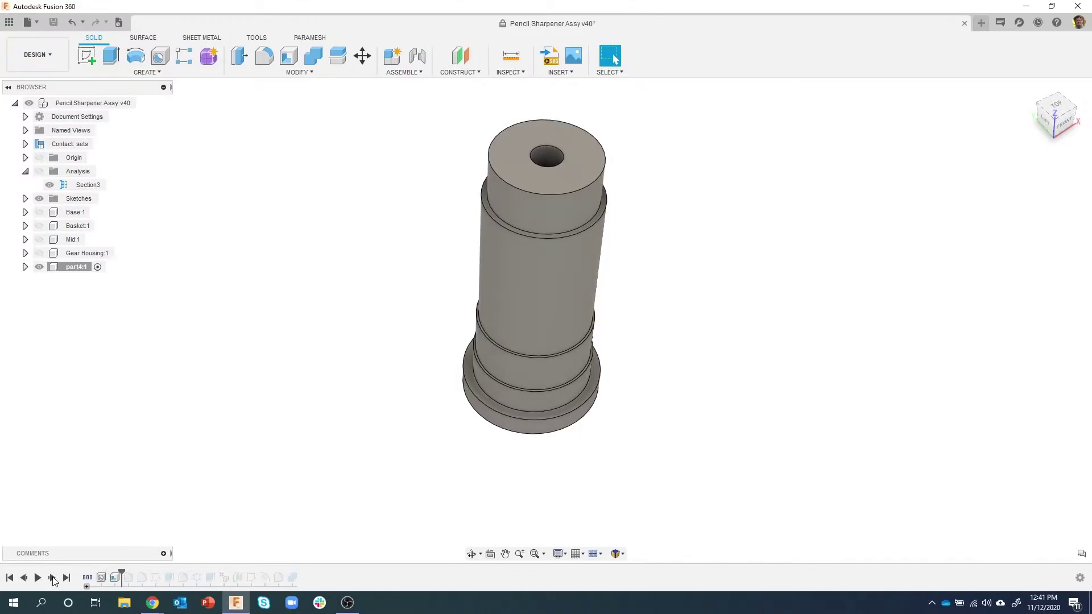
pyautogui.click(52, 578)
pyautogui.click(52, 578)
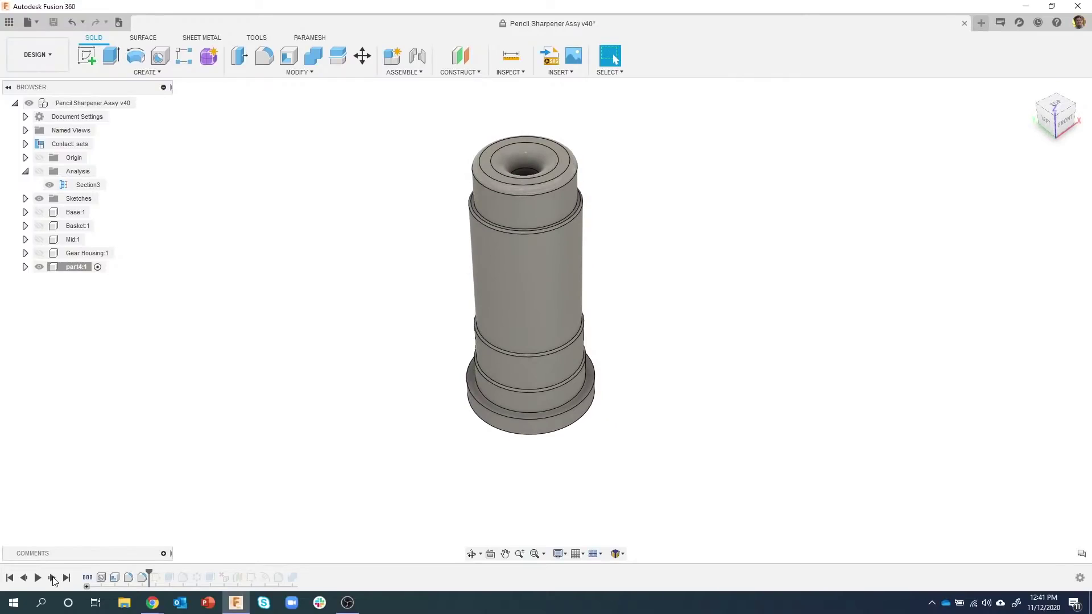
# Replay the rest of part4's history feature by feature, from the oval window cut-outs to the final Combine with the internal gear.
pyautogui.click(52, 578)
pyautogui.click(53, 578)
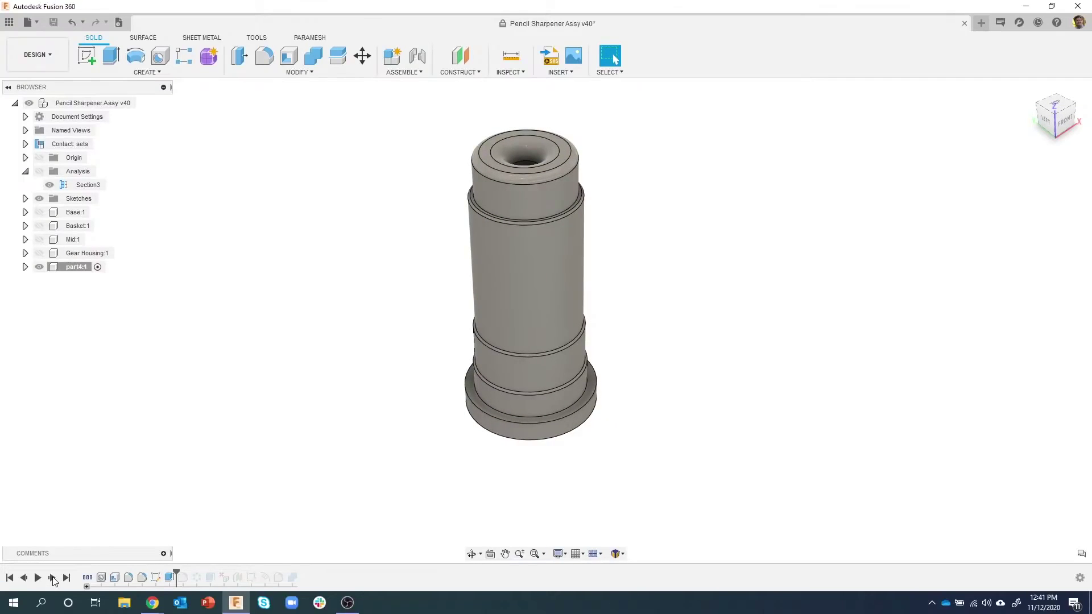
pyautogui.click(52, 578)
pyautogui.click(52, 578)
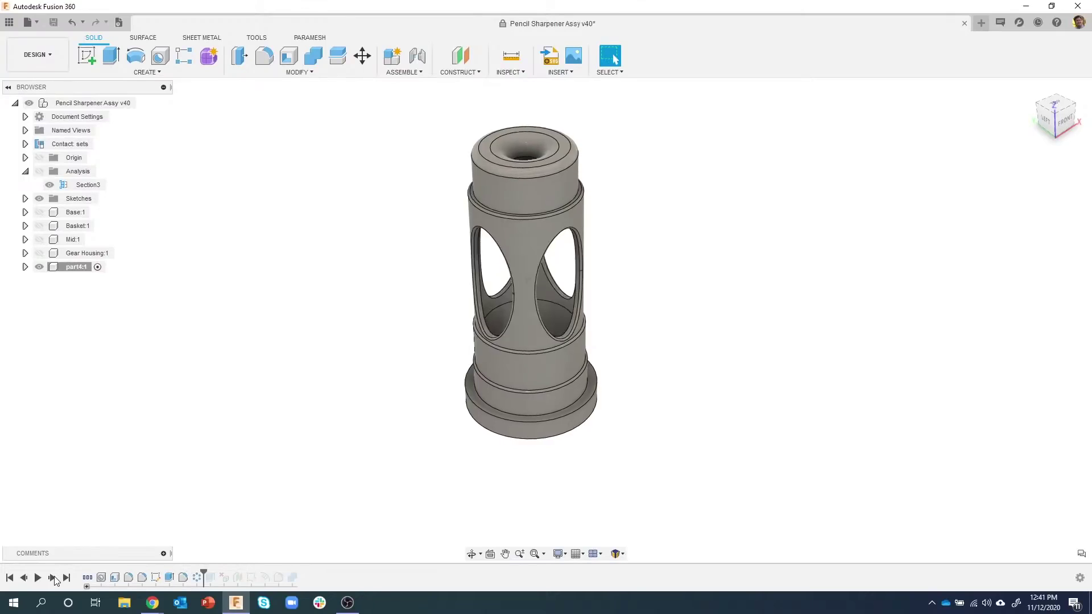
pyautogui.click(52, 578)
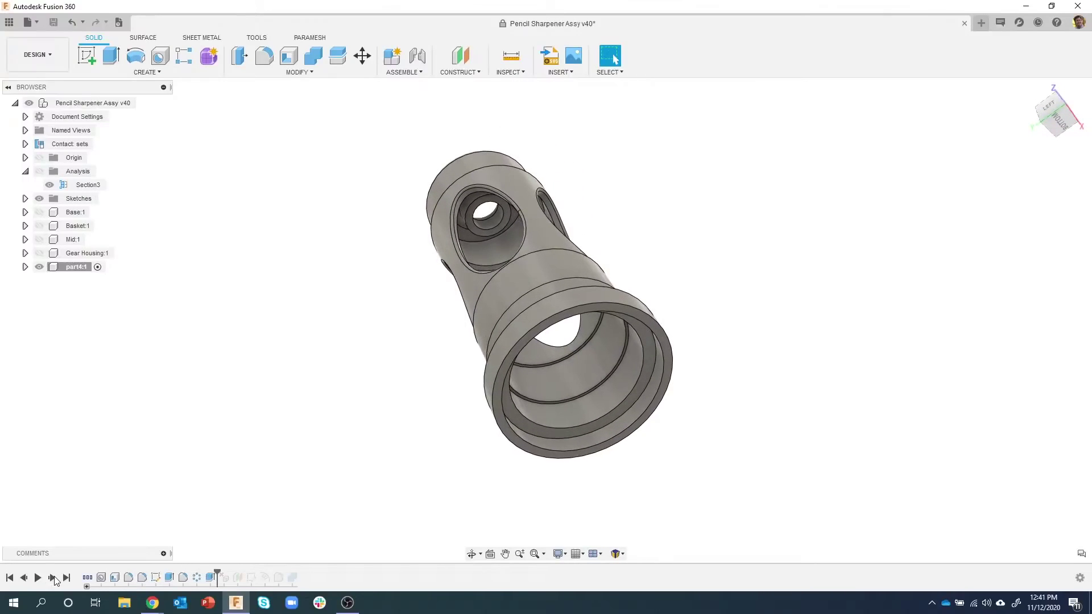
pyautogui.click(53, 578)
pyautogui.click(52, 578)
pyautogui.click(52, 578)
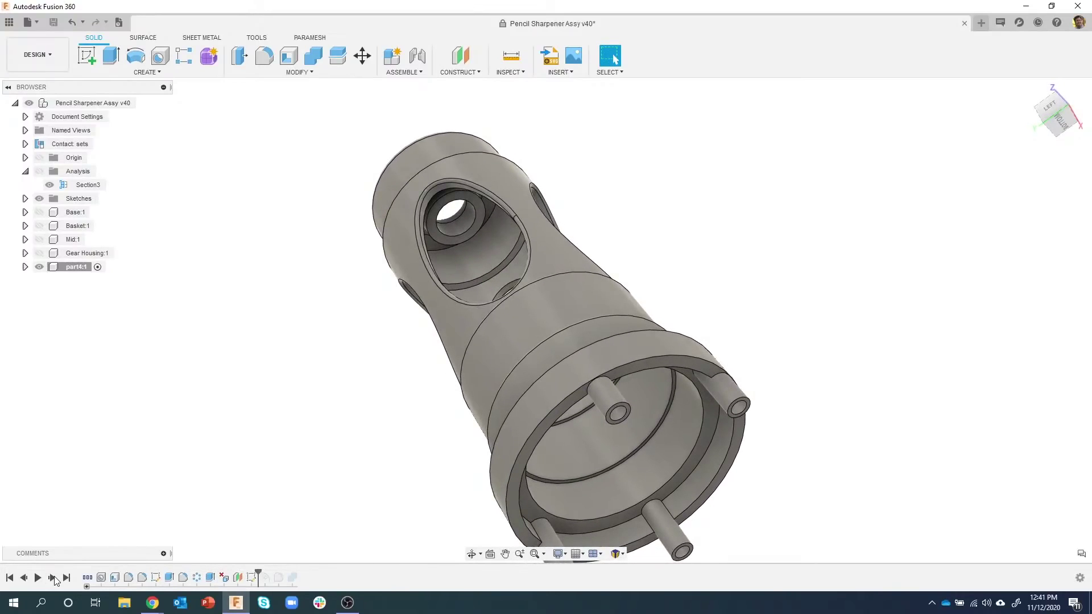
pyautogui.click(52, 578)
pyautogui.click(52, 578)
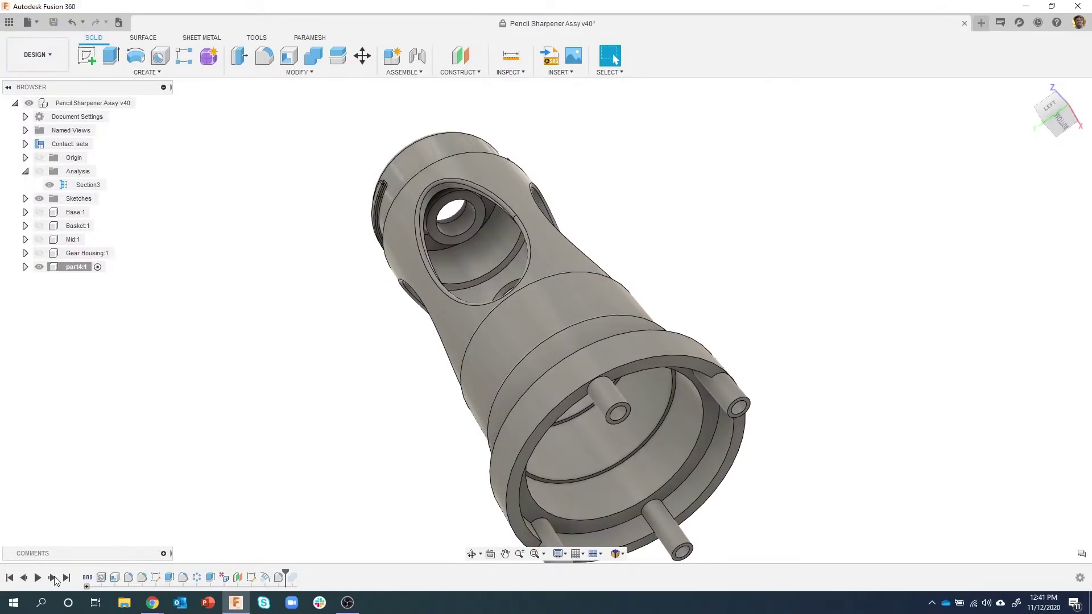
pyautogui.moveTo(55, 580)
pyautogui.keyDown('shift'); pyautogui.mouseDown(button='middle')
pyautogui.moveTo(219, 414)
pyautogui.moveTo(438, 126)
pyautogui.moveTo(298, 232)
pyautogui.moveTo(103, 531)
pyautogui.moveTo(62, 572)
pyautogui.mouseUp(button='middle'); pyautogui.keyUp('shift')
pyautogui.click(52, 578)
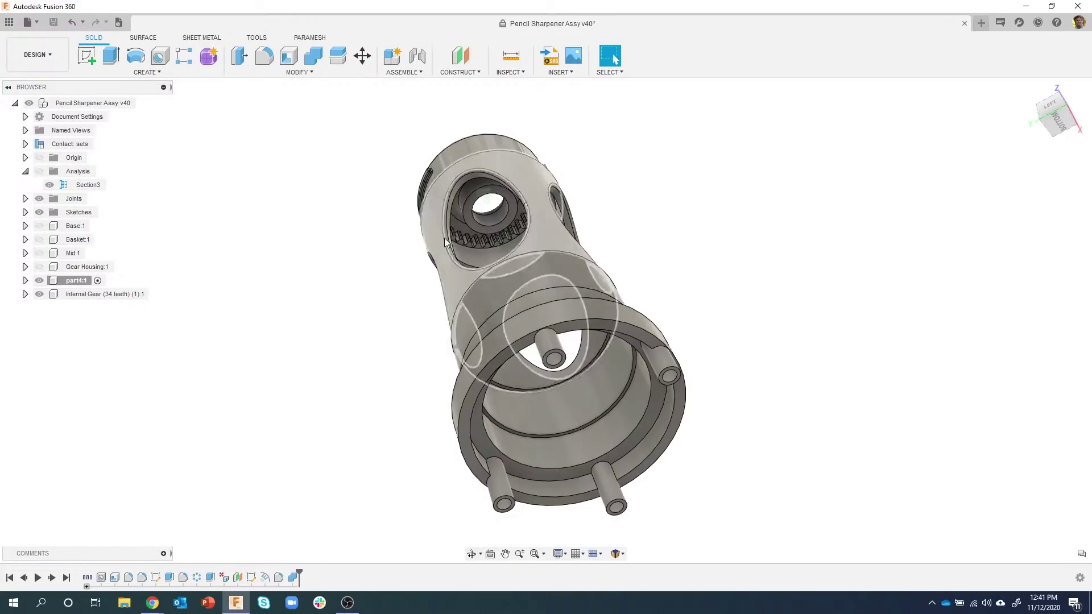
# Suppress part4's final Combine feature and remove the existing 34-tooth internal gear component.
pyautogui.rightClick(293, 578)
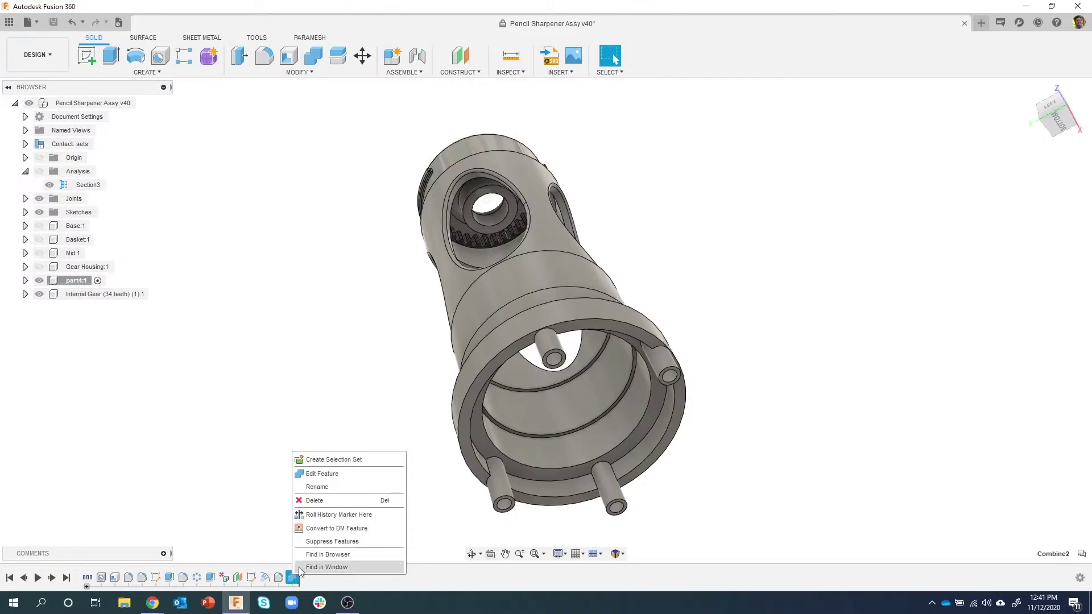
pyautogui.click(314, 542)
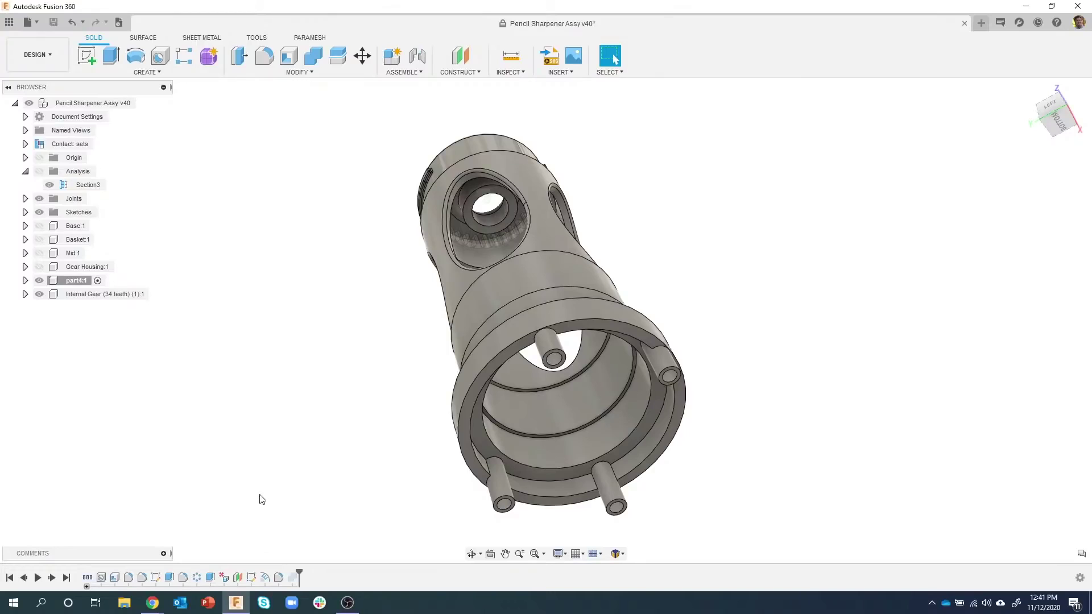
pyautogui.rightClick(83, 300)
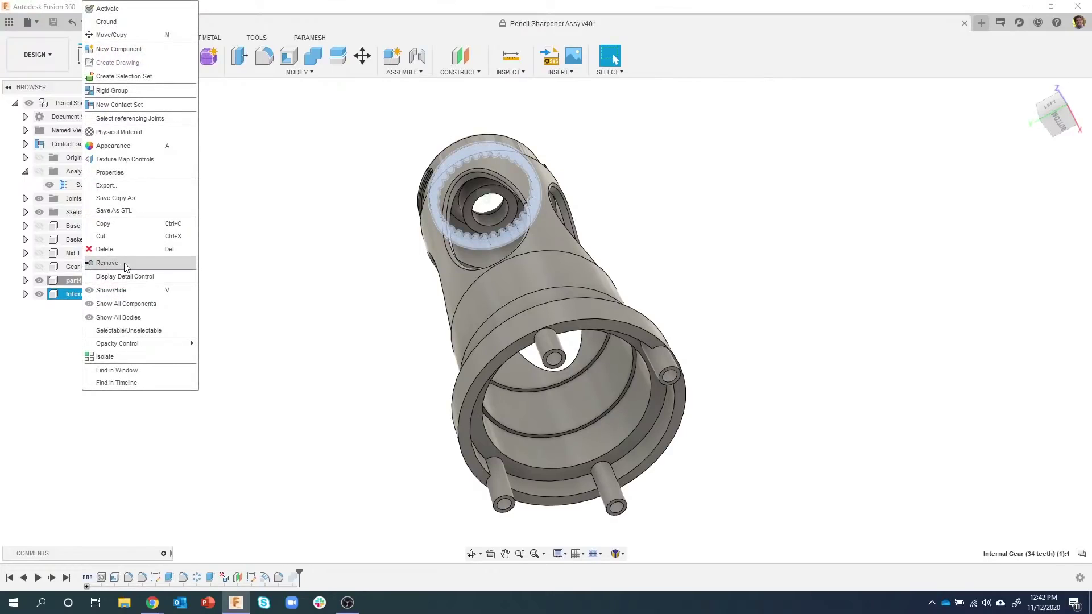
pyautogui.click(108, 263)
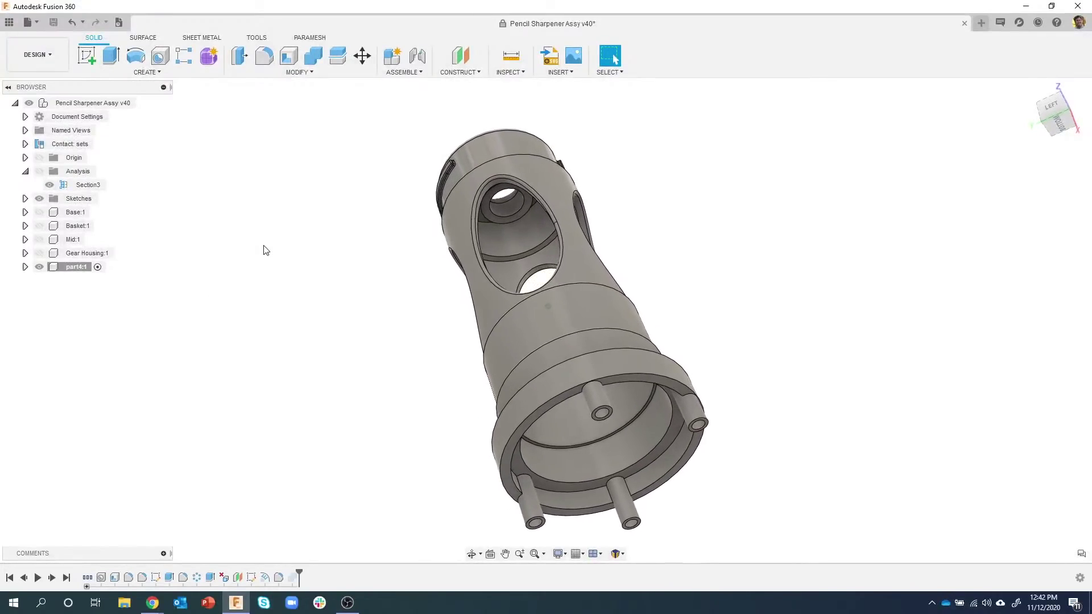
# Create an internal gear with FM Gears, using 1.50 in outer diameter, diametral pitch 32, 34 teeth and 0.15 in thickness.
pyautogui.click(159, 73)
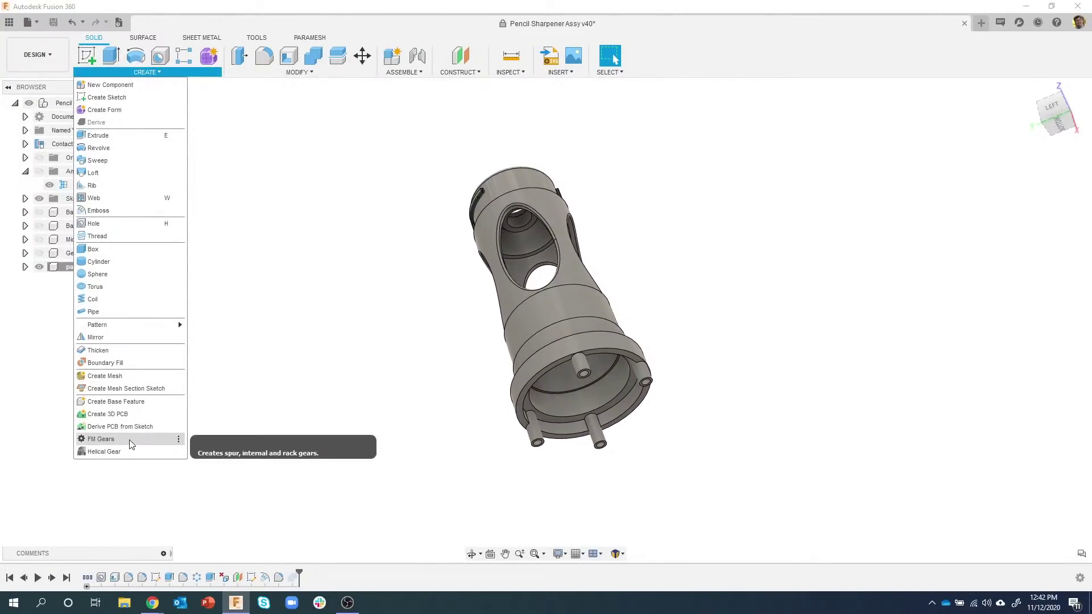
pyautogui.click(101, 439)
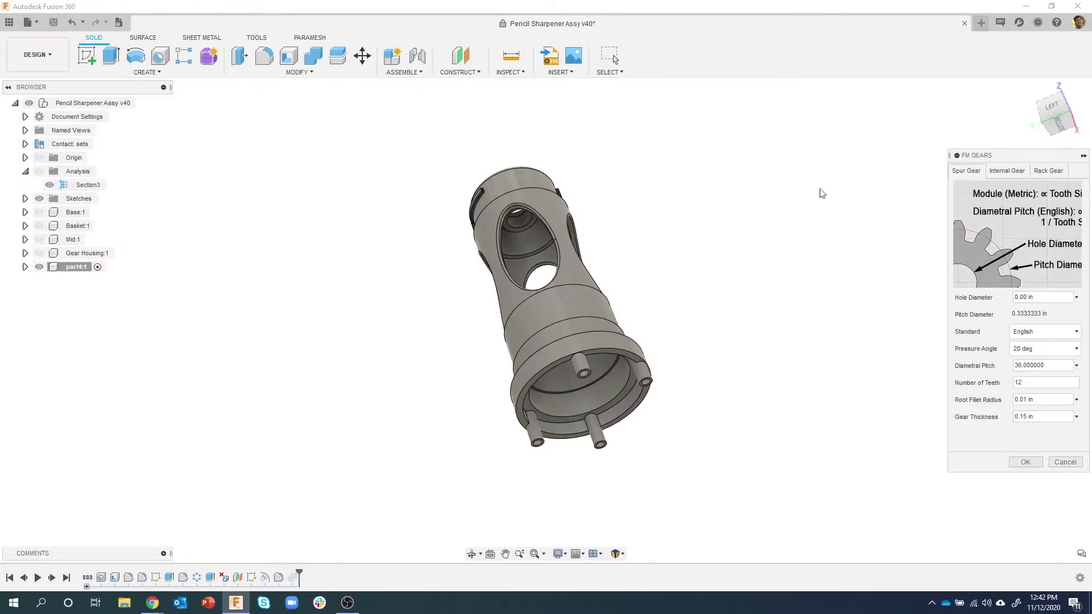
pyautogui.click(1018, 172)
pyautogui.moveTo(1016, 160); pyautogui.dragTo(948, 142)
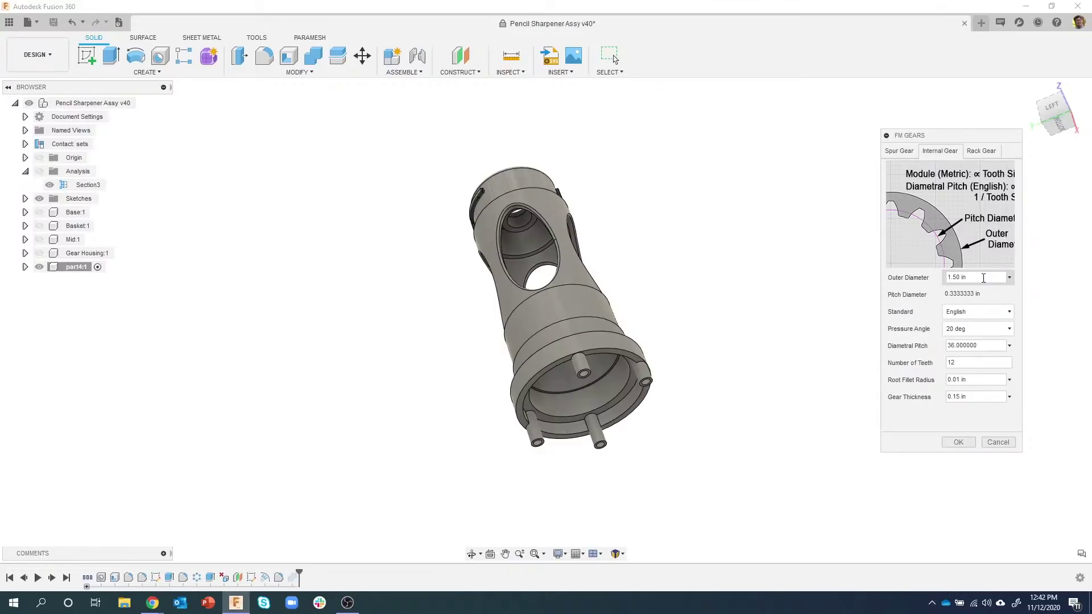
pyautogui.moveTo(987, 346); pyautogui.dragTo(945, 347)
pyautogui.write('32')
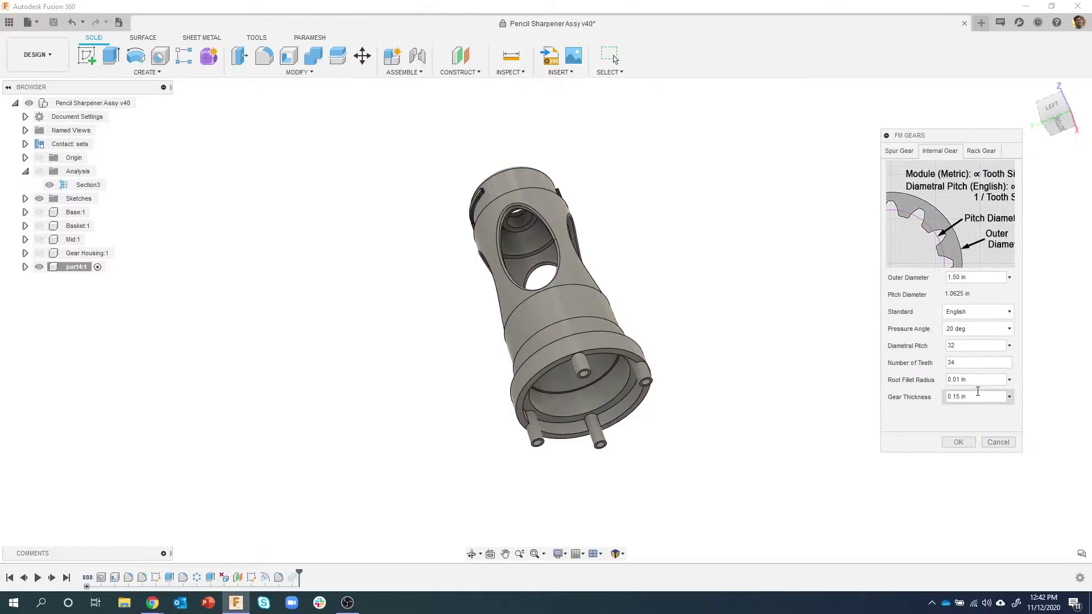
pyautogui.click(958, 443)
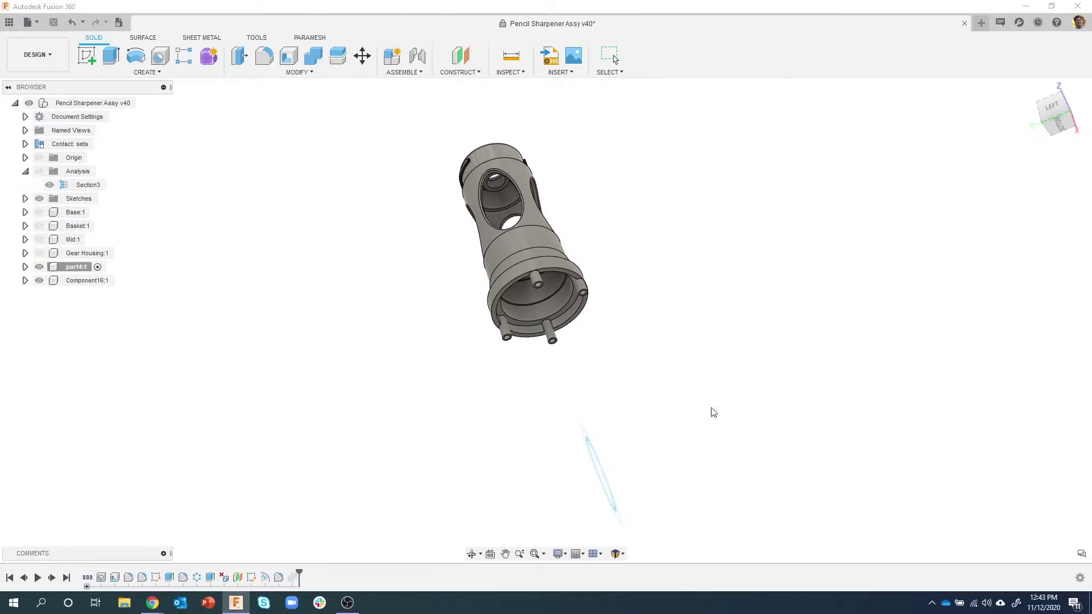
# Start a joint from the new internal gear's outer circular edge to the circular ledge inside part4 above the oval windows.
pyautogui.keyDown('shift'); pyautogui.moveTo(689, 431); pyautogui.dragTo(580, 474, button='middle'); pyautogui.keyUp('shift')
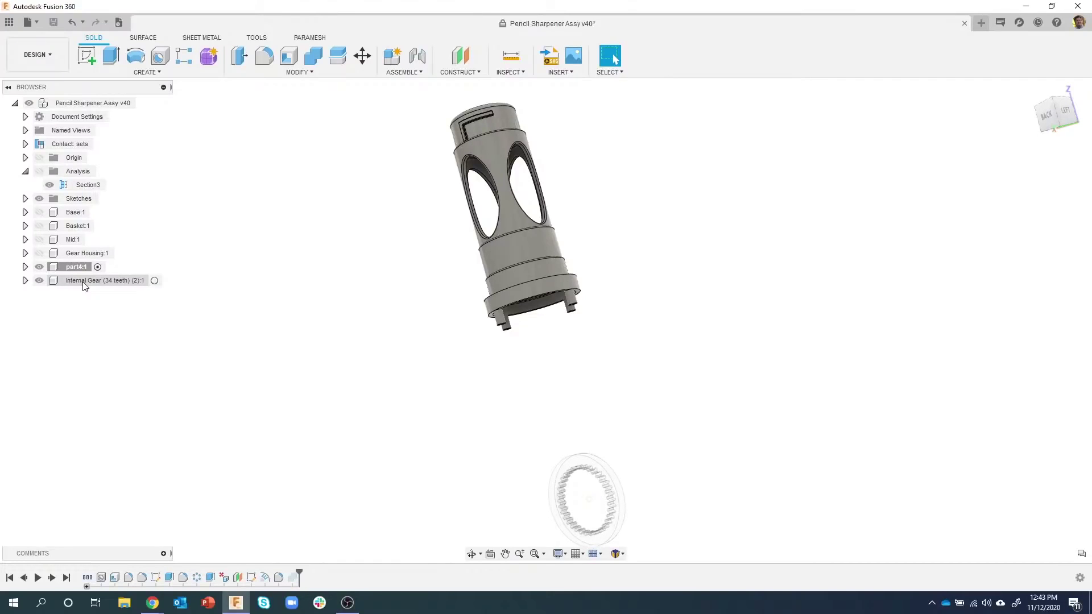
pyautogui.click(417, 56)
pyautogui.keyDown('shift'); pyautogui.moveTo(555, 219); pyautogui.dragTo(607, 432, button='middle'); pyautogui.keyUp('shift')
pyautogui.click(607, 432)
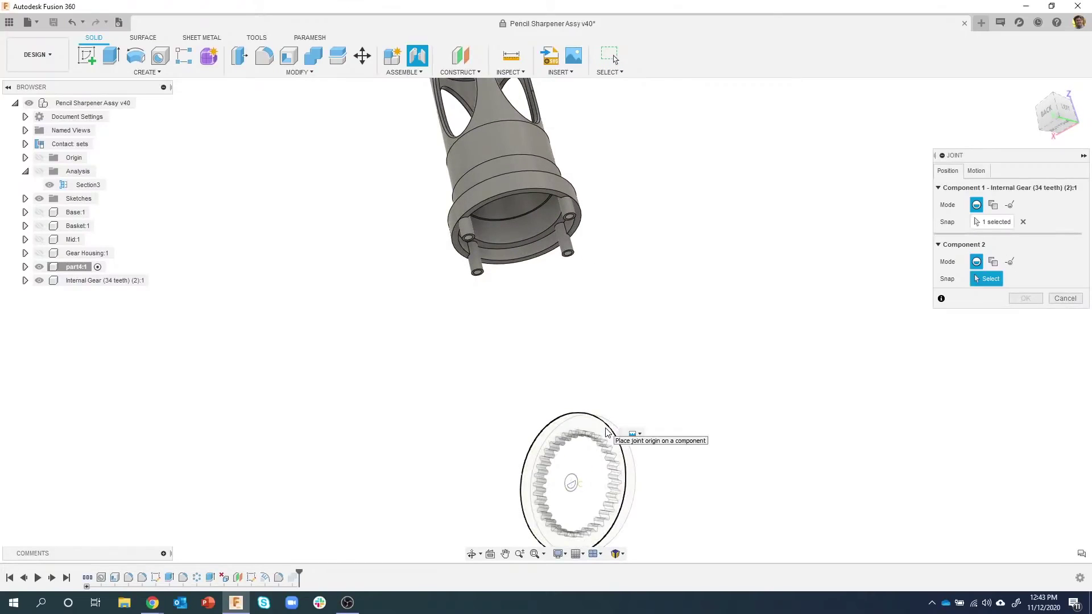
pyautogui.keyDown('shift'); pyautogui.moveTo(602, 325); pyautogui.dragTo(488, 223, button='middle'); pyautogui.keyUp('shift')
pyautogui.scroll(10, 488, 223)
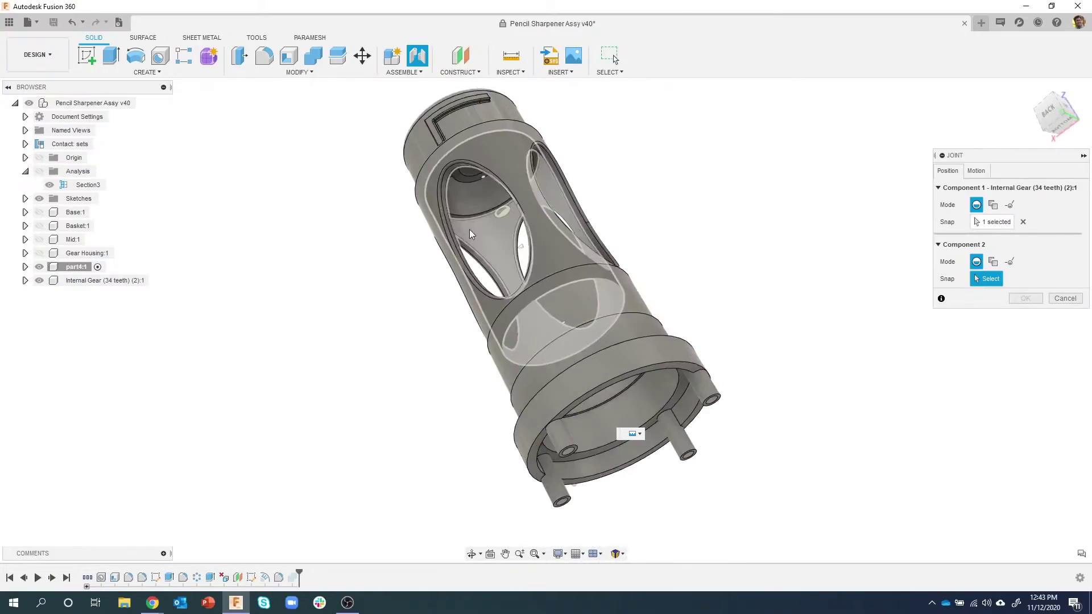
pyautogui.scroll(6, 499, 264)
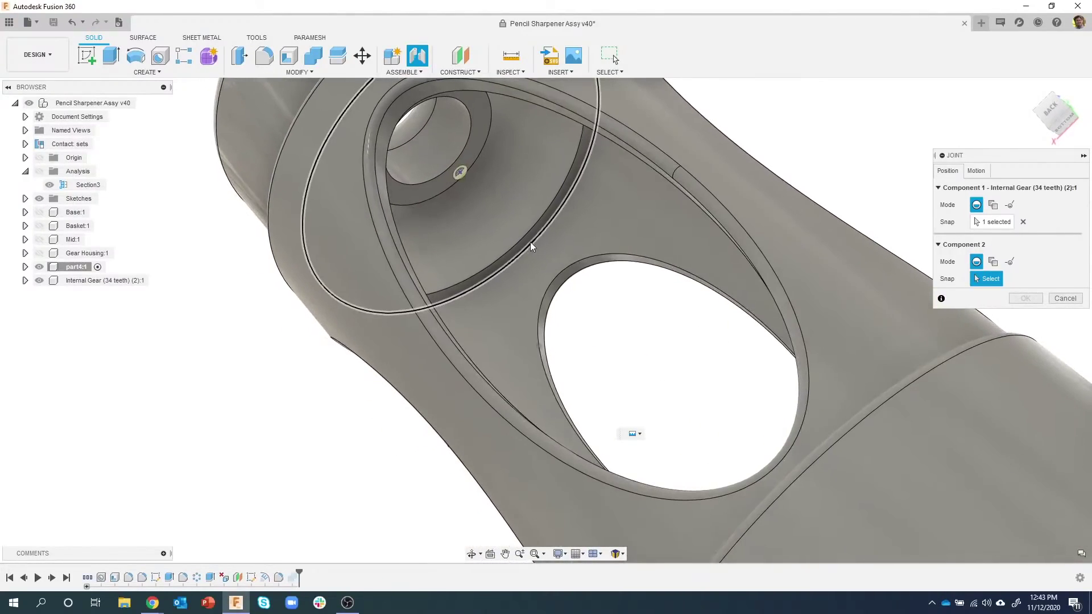
pyautogui.keyDown('shift'); pyautogui.moveTo(529, 243); pyautogui.dragTo(498, 122, button='middle'); pyautogui.keyUp('shift')
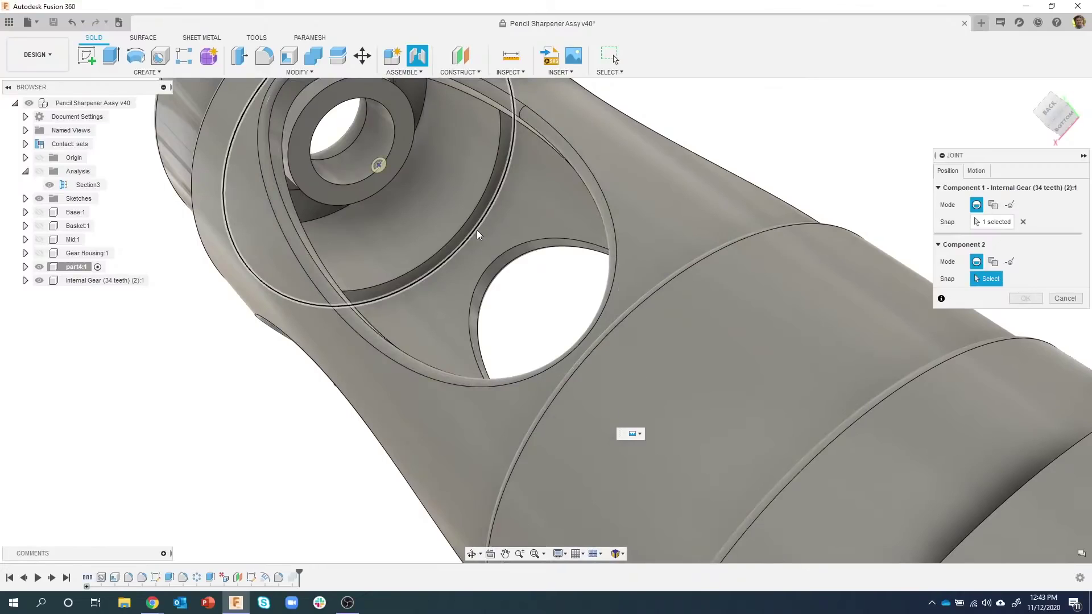
pyautogui.click(477, 235)
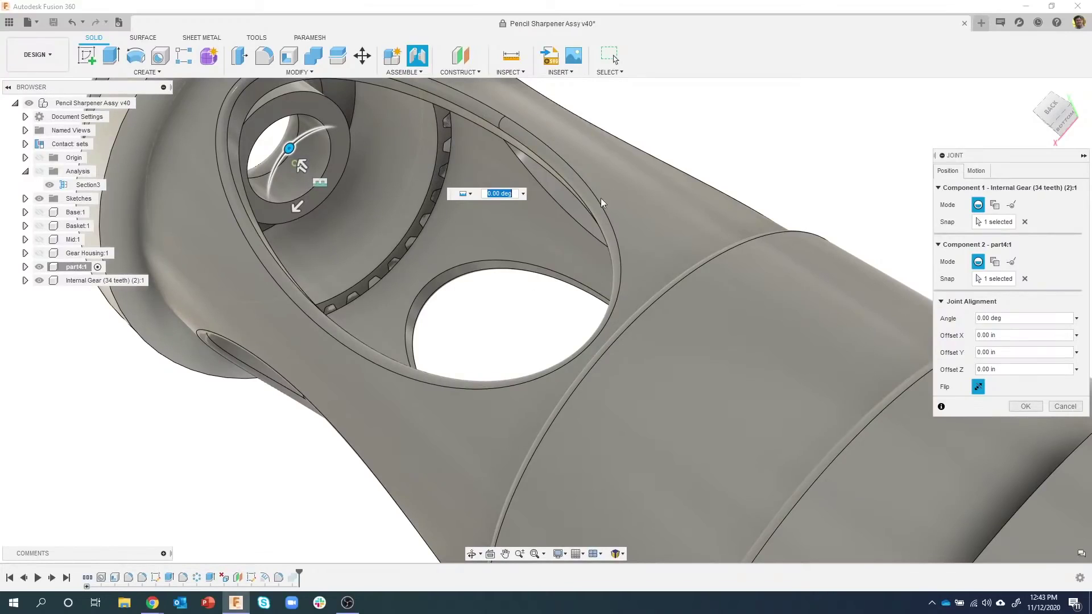
# Flip the joint alignment so the gear's teeth extend from part4's inner ledge toward the oval windows, and accept the joint.
pyautogui.click(979, 389)
pyautogui.click(980, 388)
pyautogui.click(979, 389)
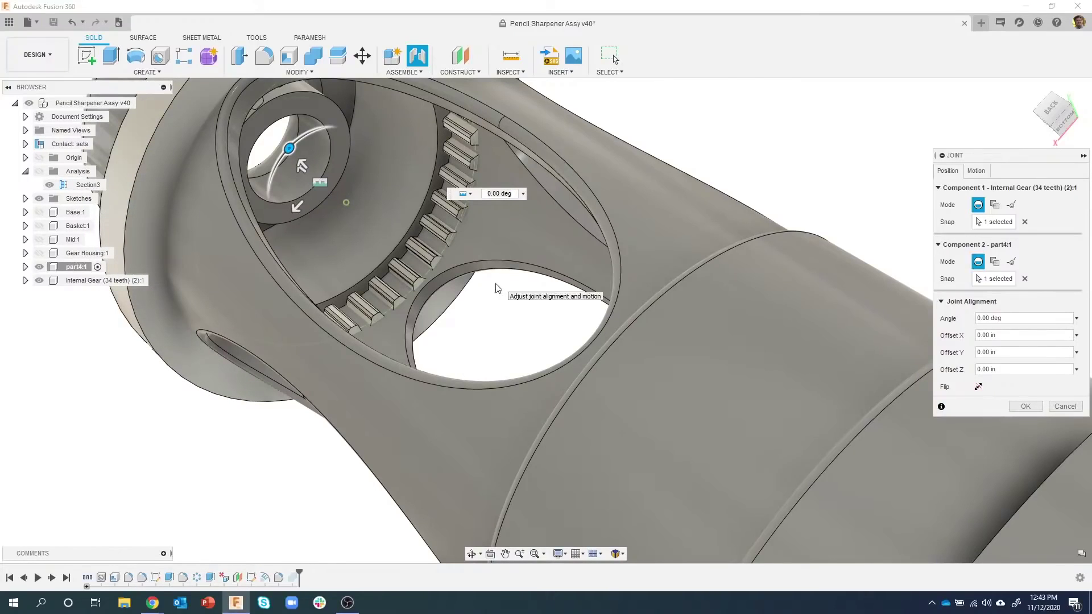
pyautogui.keyDown('shift'); pyautogui.moveTo(478, 288); pyautogui.dragTo(501, 219, button='middle'); pyautogui.keyUp('shift')
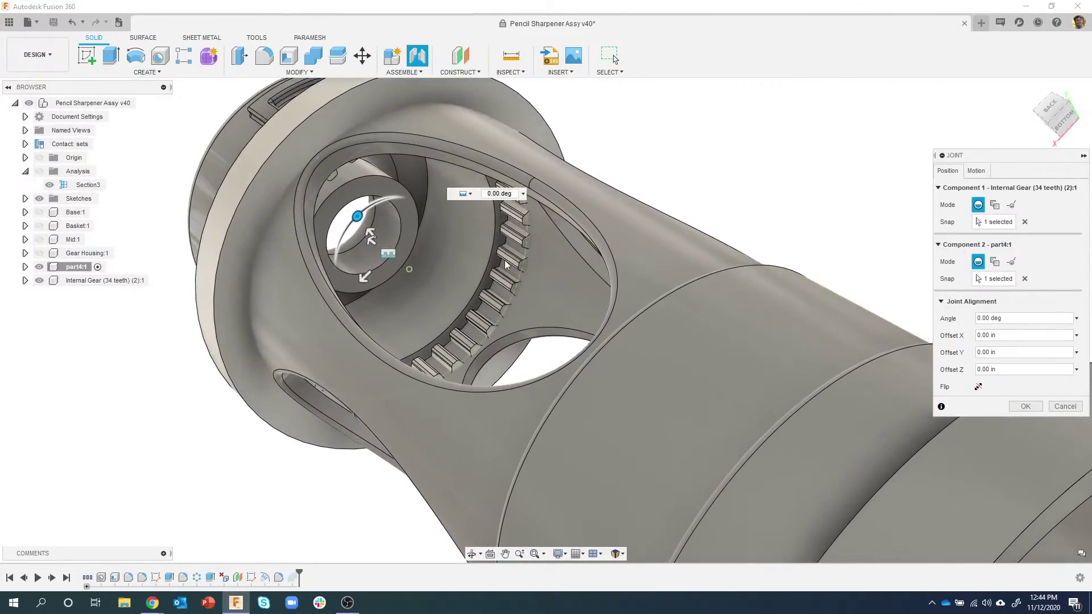
pyautogui.keyDown('shift'); pyautogui.moveTo(457, 142); pyautogui.dragTo(312, 244, button='middle'); pyautogui.keyUp('shift')
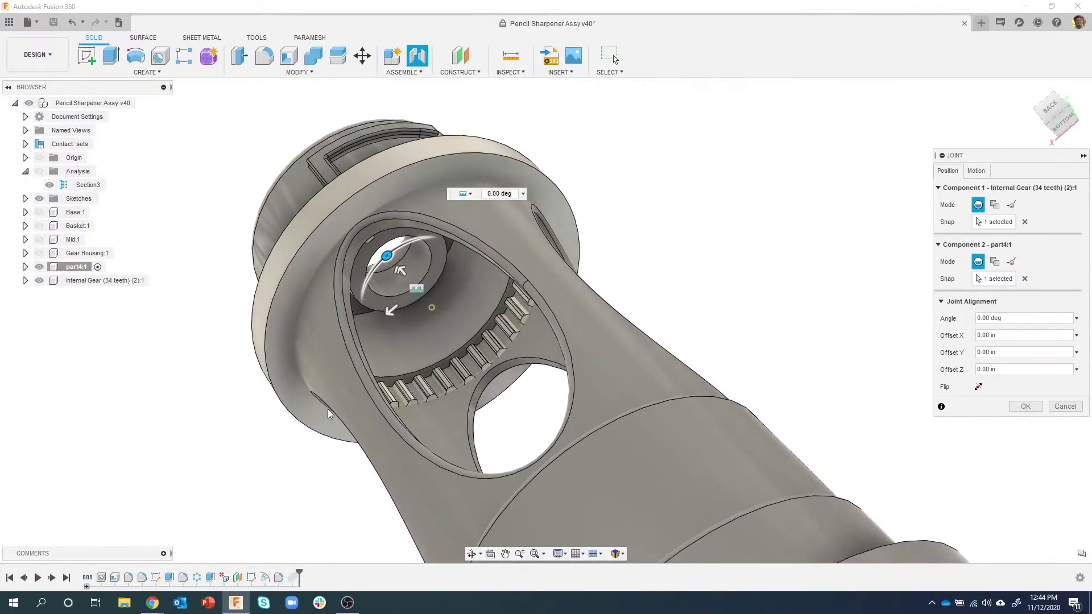
pyautogui.keyDown('shift'); pyautogui.moveTo(316, 409); pyautogui.dragTo(529, 279, button='middle'); pyautogui.keyUp('shift')
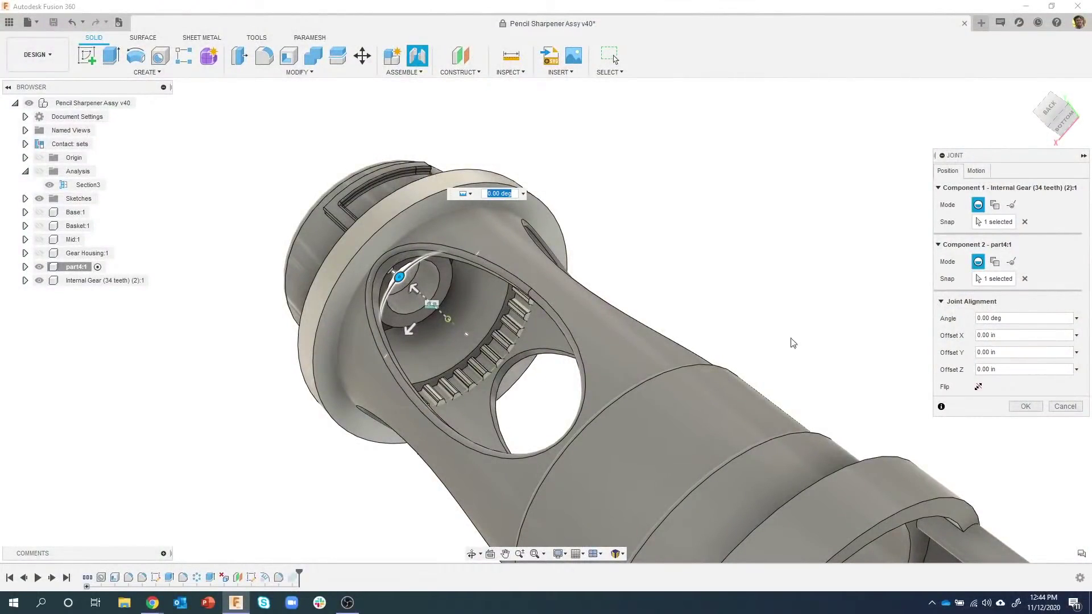
pyautogui.click(1026, 407)
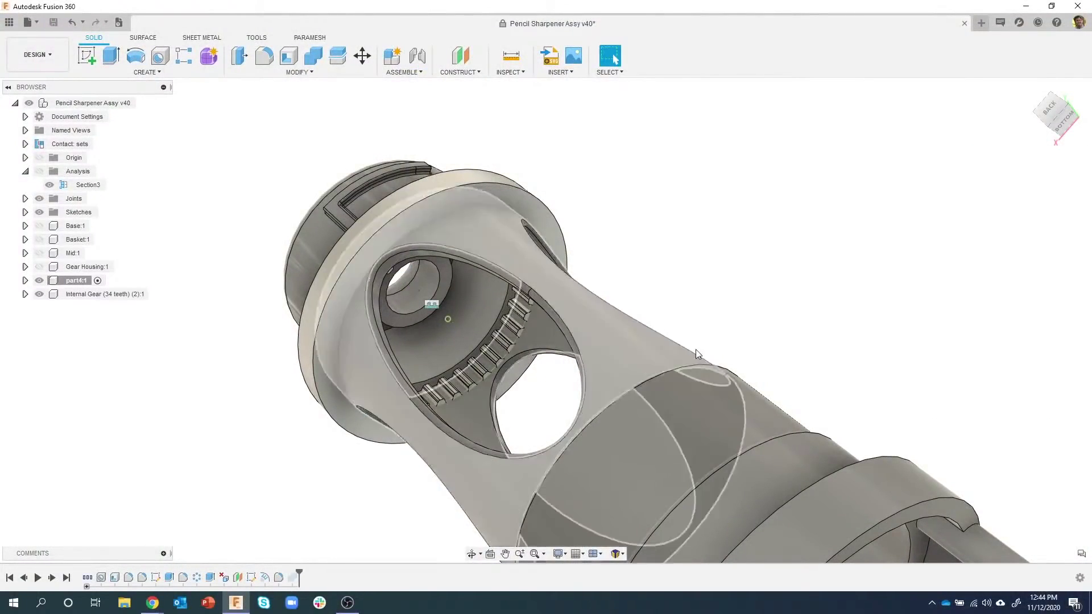
# Examine how the internal gear's outer ring fits around part4 from several angles, hiding and showing each component.
pyautogui.keyDown('shift'); pyautogui.moveTo(122, 327); pyautogui.dragTo(437, 263, button='middle'); pyautogui.keyUp('shift')
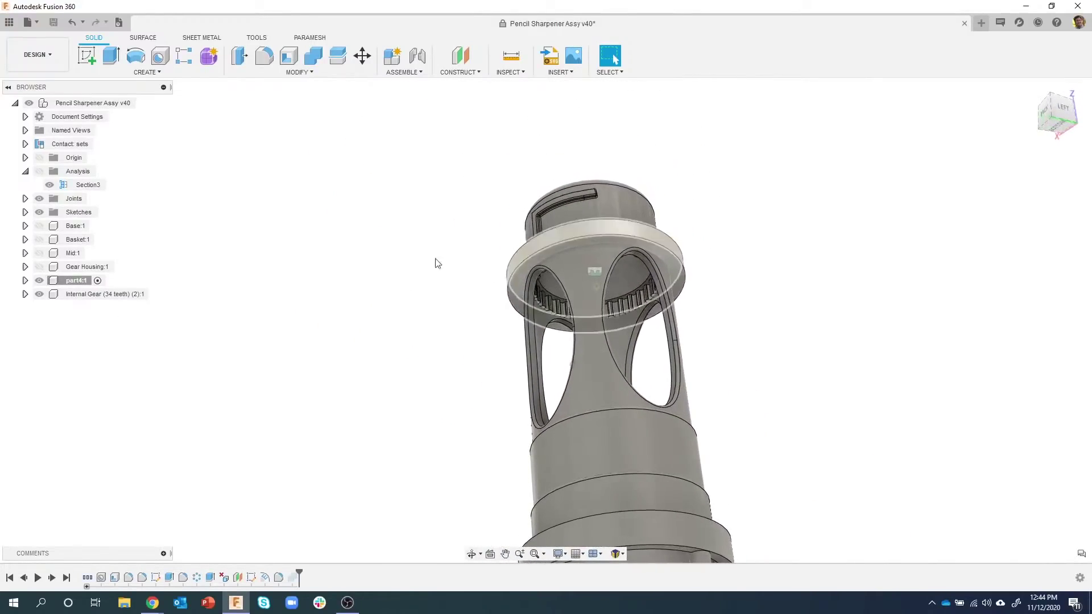
pyautogui.click(40, 294)
pyautogui.click(39, 295)
pyautogui.click(39, 280)
pyautogui.click(39, 281)
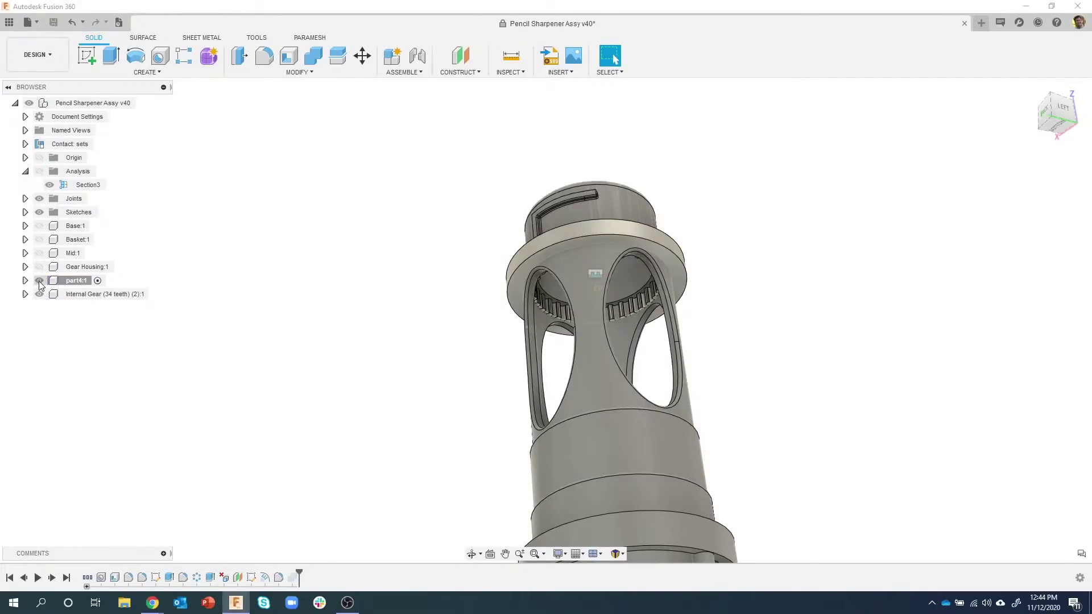
pyautogui.click(39, 281)
pyautogui.click(39, 280)
pyautogui.keyDown('shift'); pyautogui.moveTo(322, 317); pyautogui.dragTo(322, 317, button='middle'); pyautogui.keyUp('shift')
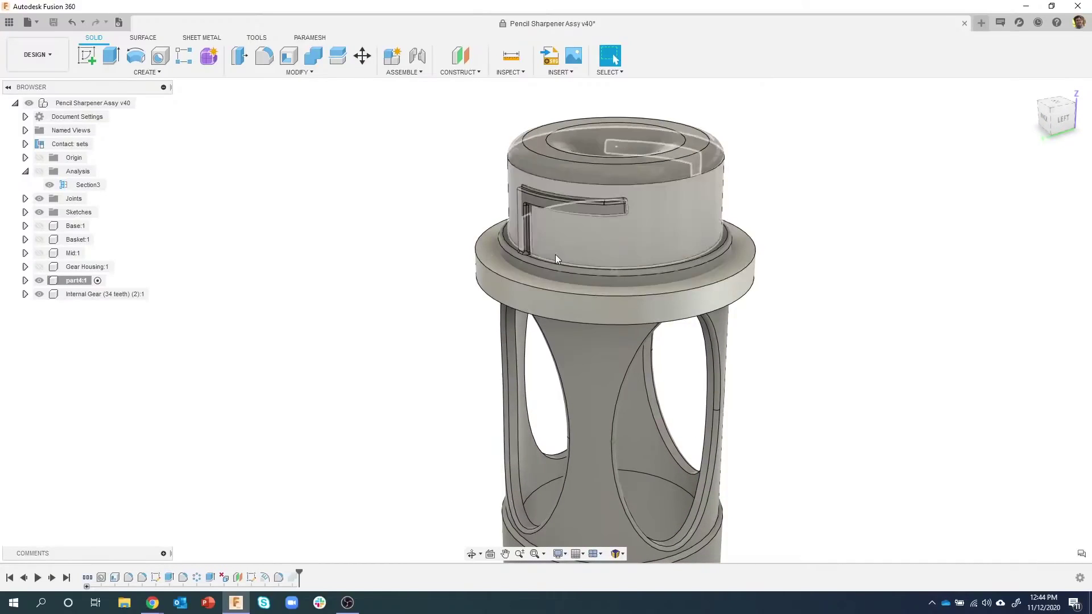
pyautogui.keyDown('shift'); pyautogui.moveTo(443, 319); pyautogui.dragTo(492, 273, button='middle'); pyautogui.keyUp('shift')
pyautogui.keyDown('shift'); pyautogui.moveTo(488, 275); pyautogui.dragTo(578, 302, button='middle'); pyautogui.keyUp('shift')
pyautogui.keyDown('shift'); pyautogui.moveTo(570, 341); pyautogui.dragTo(512, 319, button='middle'); pyautogui.keyUp('shift')
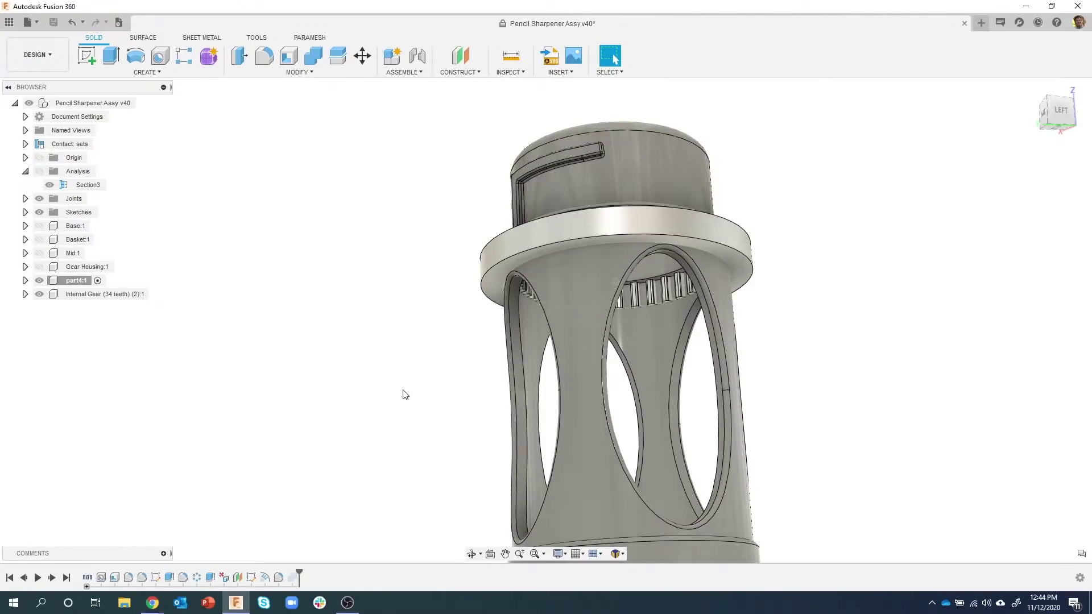
pyautogui.keyDown('shift'); pyautogui.moveTo(404, 326); pyautogui.dragTo(454, 279, button='middle'); pyautogui.keyUp('shift')
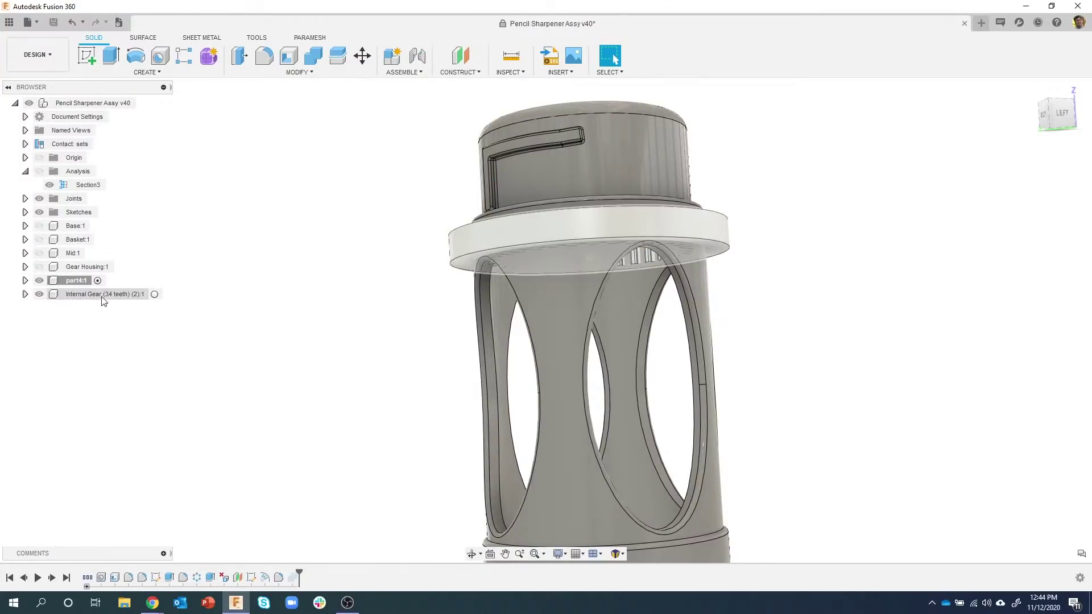
# Activate the internal gear component and start Press Pull on its outer cylindrical face.
pyautogui.click(154, 294)
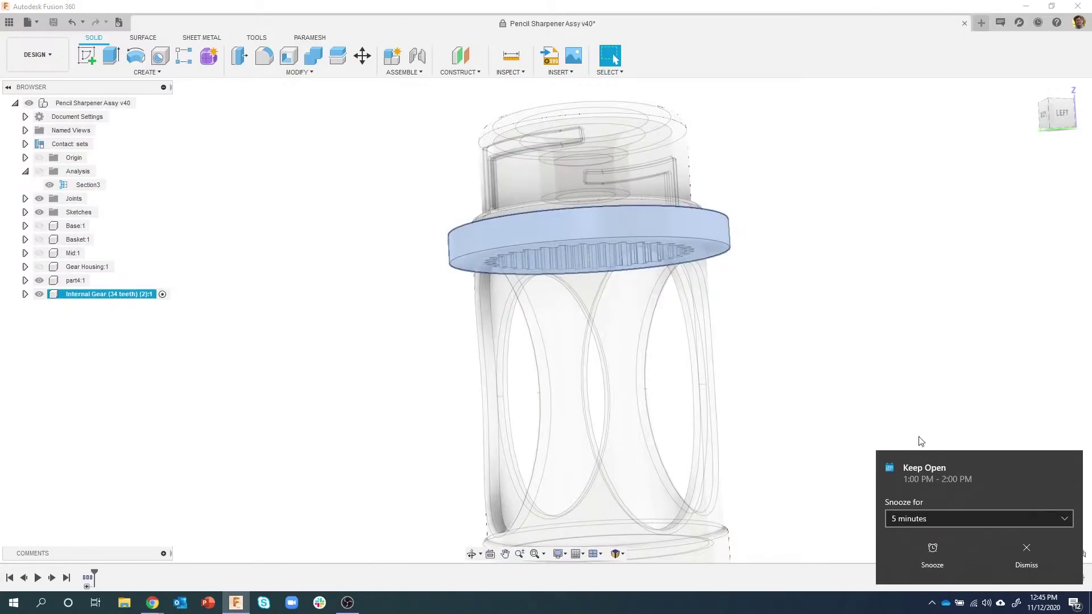
pyautogui.click(1018, 554)
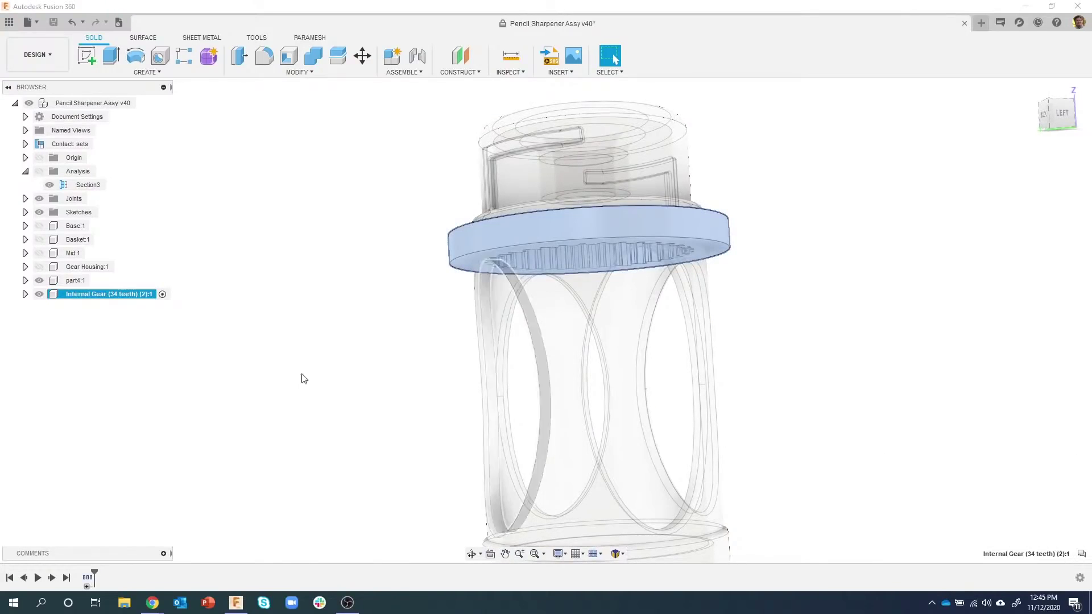
pyautogui.click(268, 339)
pyautogui.keyDown('shift'); pyautogui.moveTo(268, 339); pyautogui.dragTo(729, 317, button='middle'); pyautogui.keyUp('shift')
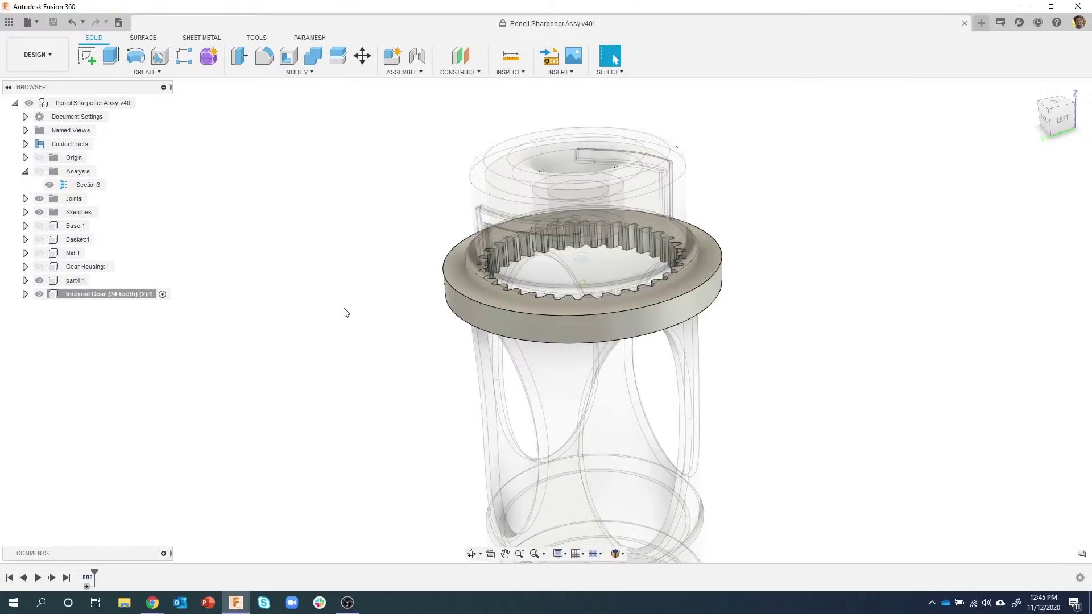
pyautogui.keyDown('shift'); pyautogui.moveTo(397, 302); pyautogui.dragTo(479, 321, button='middle'); pyautogui.keyUp('shift')
pyautogui.click(446, 324)
pyautogui.rightClick(446, 324)
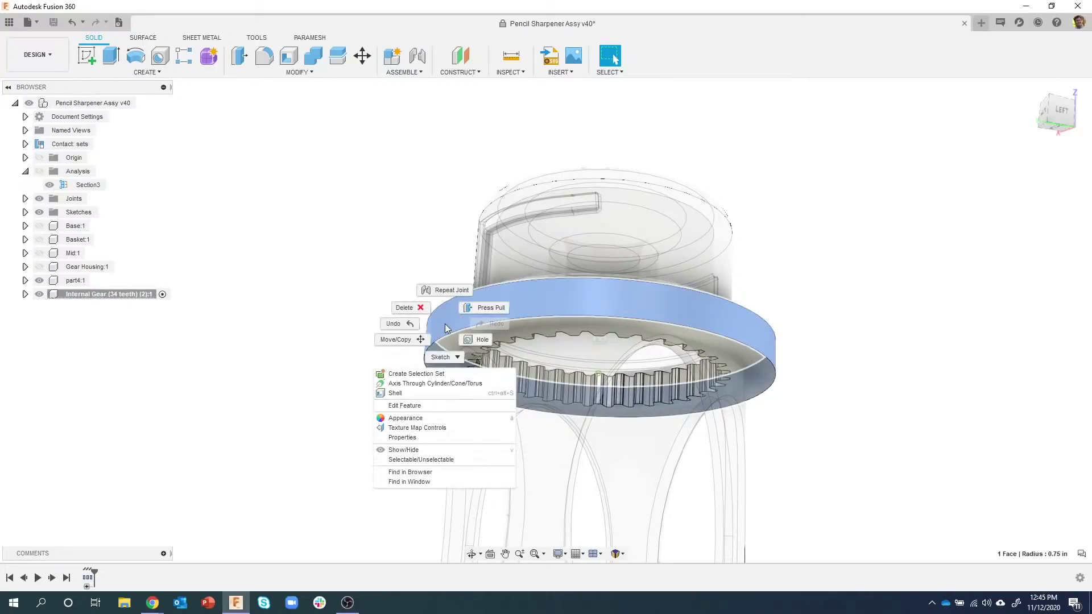
pyautogui.click(479, 308)
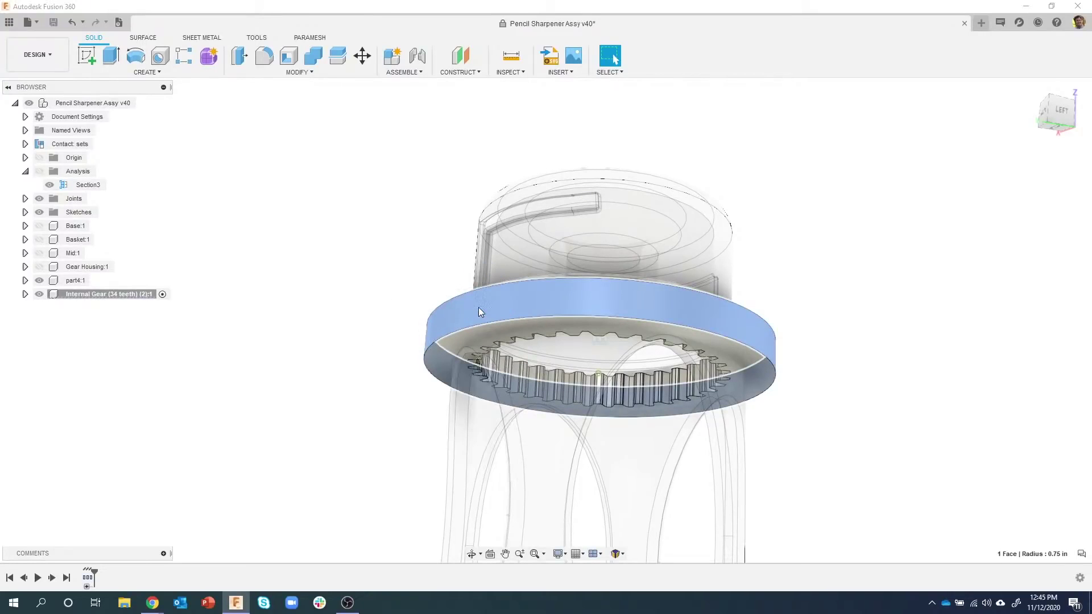
# Try offsetting the gear's outer face with the Automatic, New Offset and Modify Existing Feature offset types.
pyautogui.moveTo(434, 319); pyautogui.dragTo(420, 317)
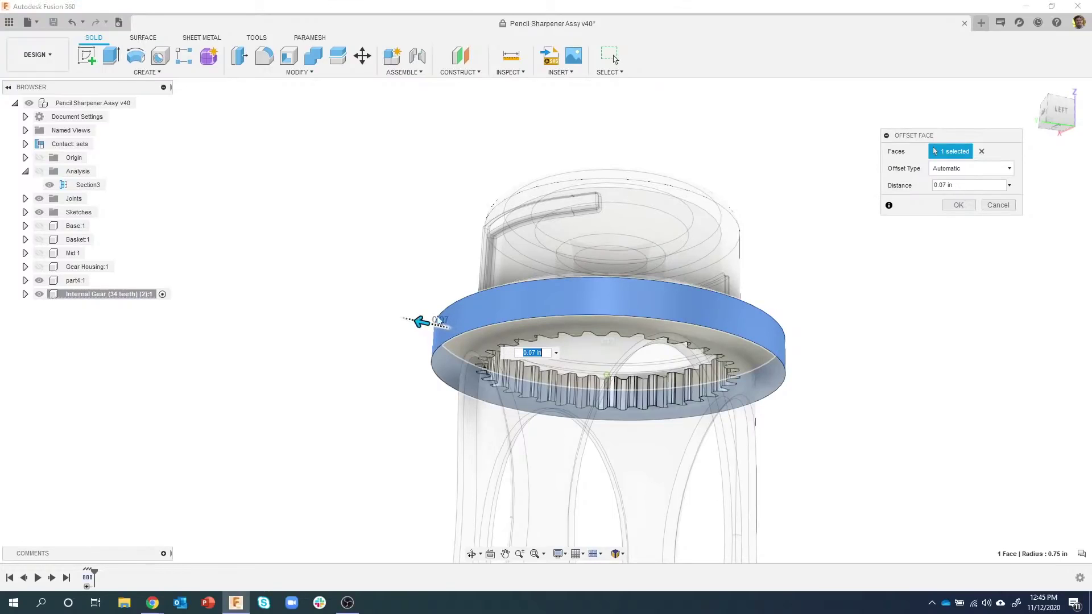
pyautogui.keyDown('shift'); pyautogui.moveTo(425, 316); pyautogui.dragTo(312, 342, button='middle'); pyautogui.keyUp('shift')
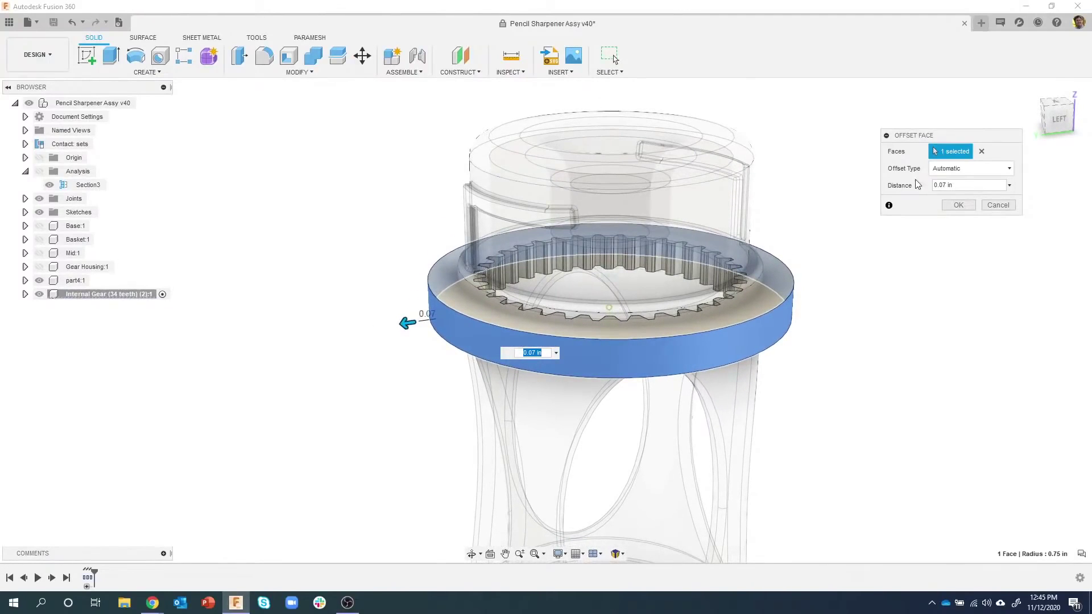
pyautogui.click(974, 169)
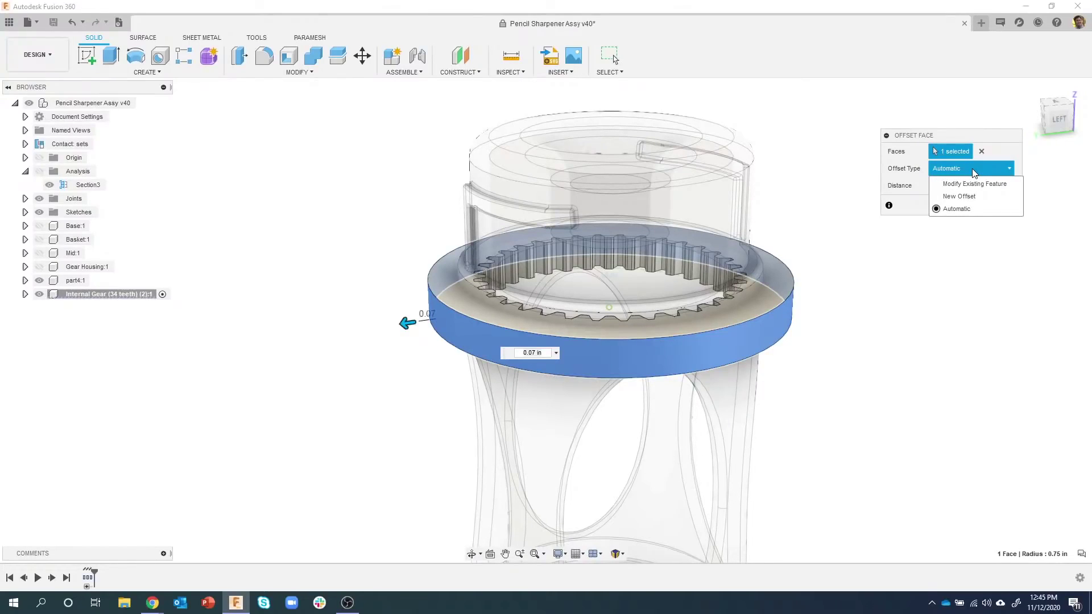
pyautogui.click(966, 197)
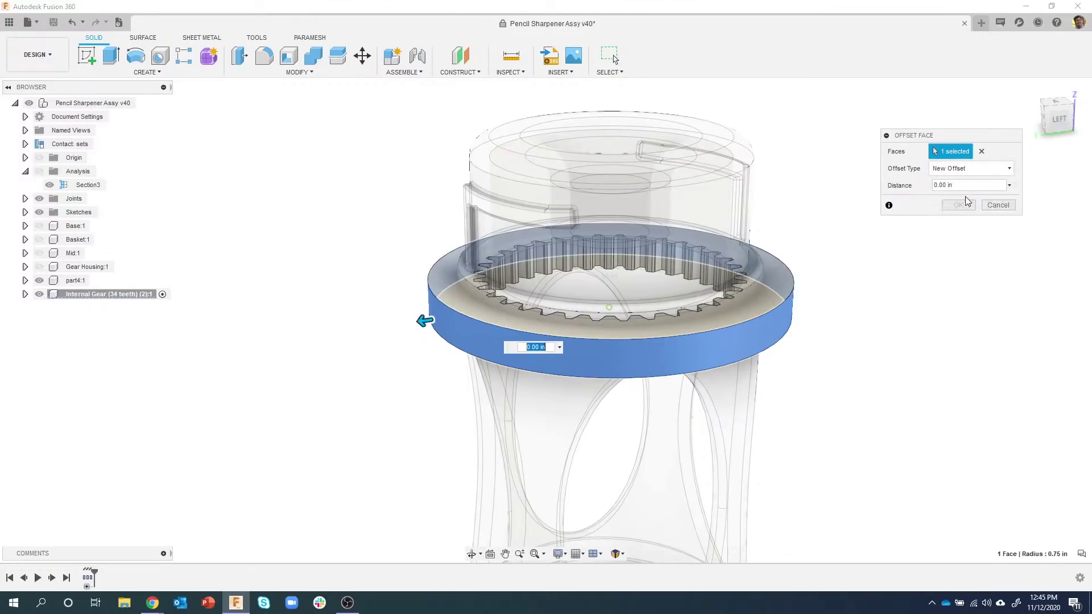
pyautogui.moveTo(423, 321); pyautogui.dragTo(462, 325)
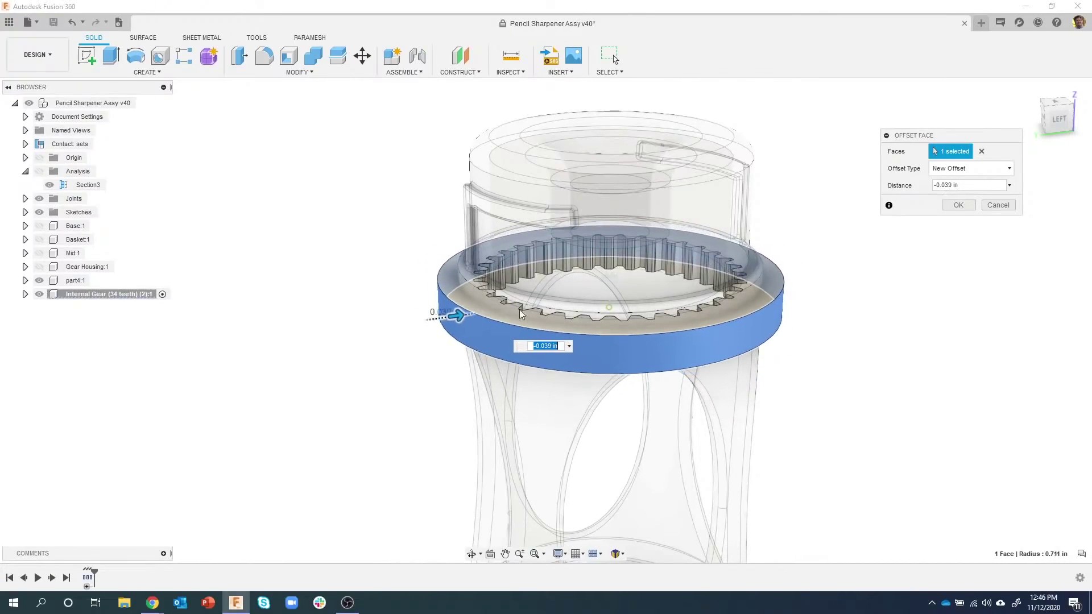
pyautogui.click(947, 169)
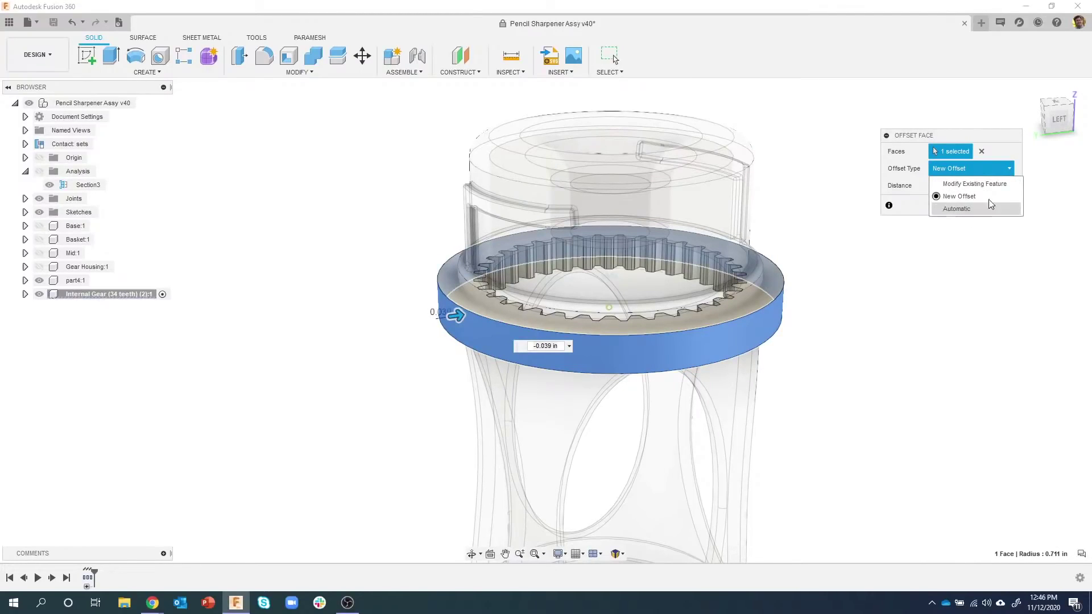
pyautogui.click(975, 184)
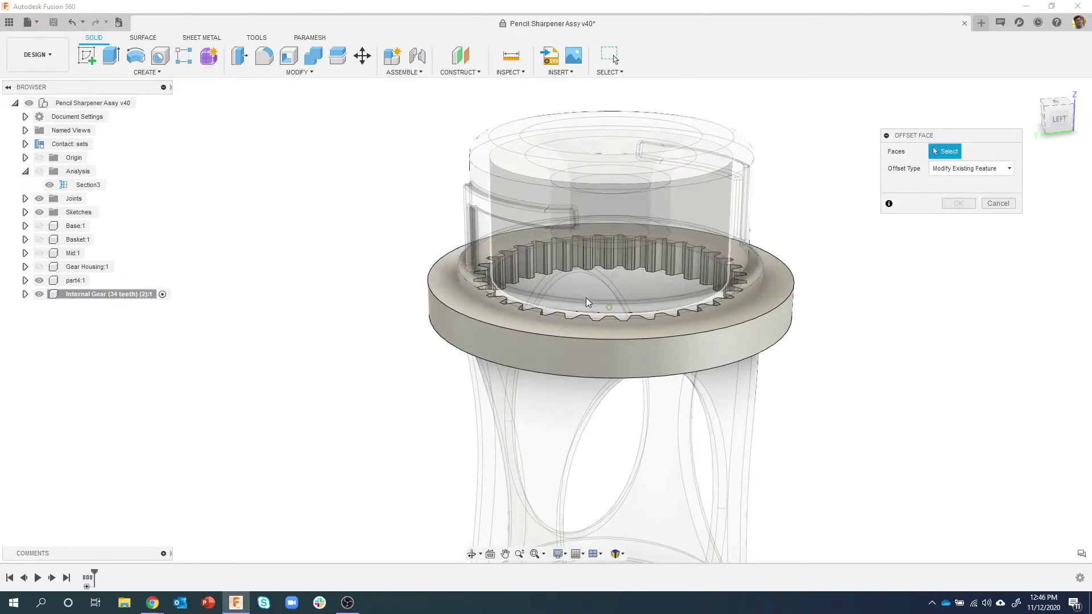
pyautogui.click(452, 335)
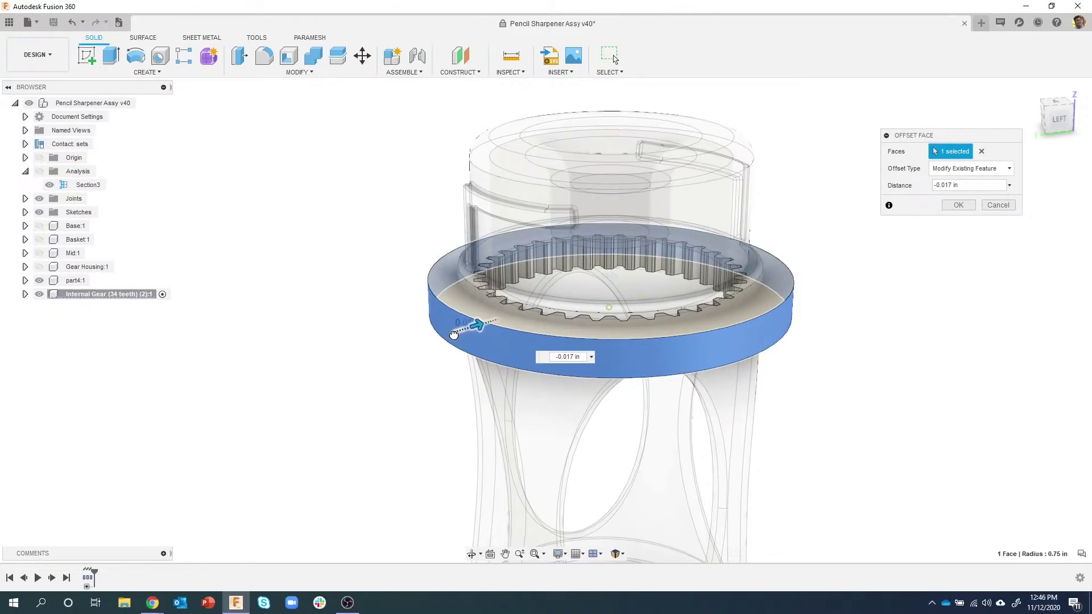
# Offset the gear's outer face inward by -0.144 in as a New Offset so the ring stays within part4's wall.
pyautogui.click(993, 170)
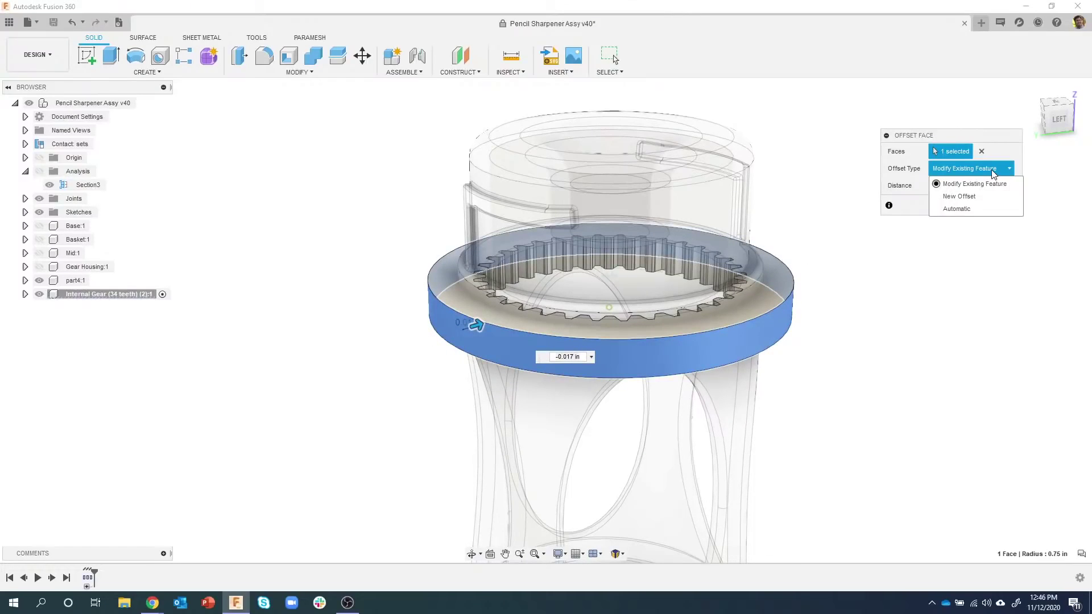
pyautogui.click(967, 197)
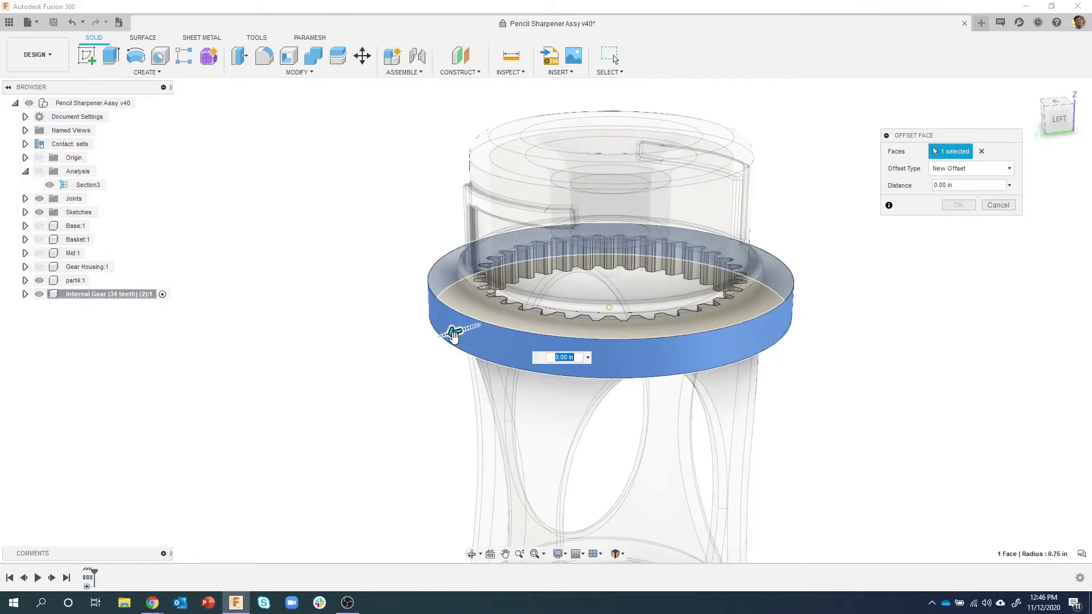
pyautogui.moveTo(449, 337); pyautogui.dragTo(453, 339)
pyautogui.click(1060, 119)
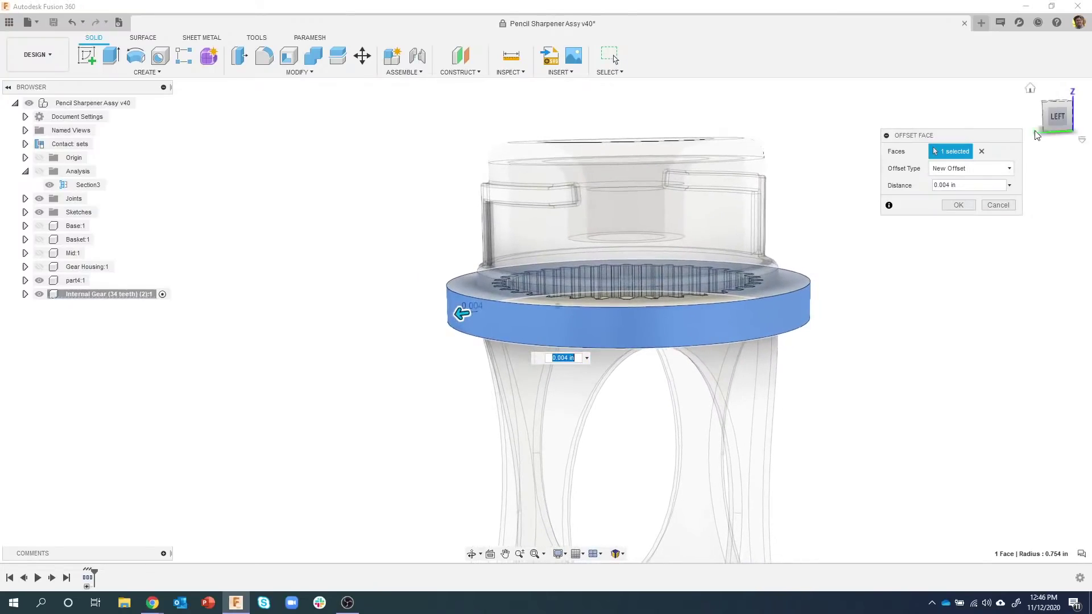
pyautogui.scroll(3, 450, 307)
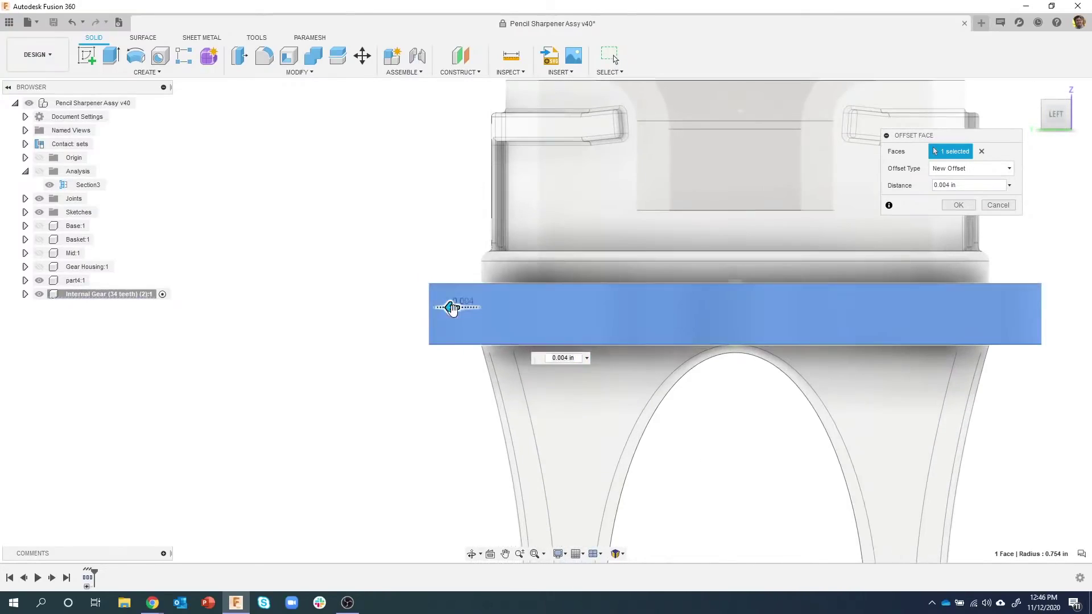
pyautogui.moveTo(456, 310); pyautogui.dragTo(502, 310)
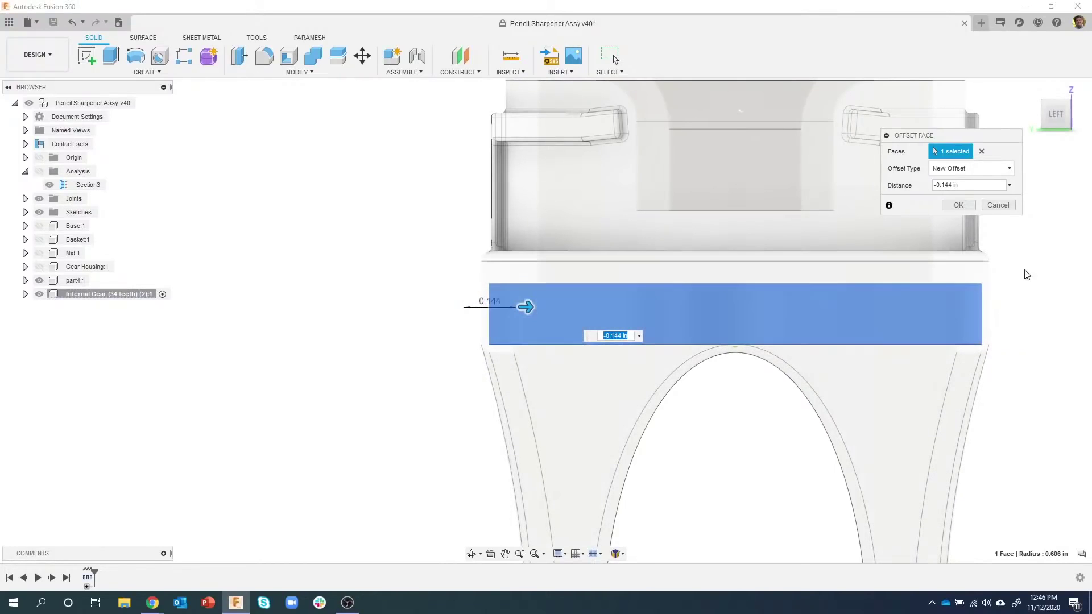
pyautogui.keyDown('shift'); pyautogui.moveTo(1014, 348); pyautogui.dragTo(813, 228, button='middle'); pyautogui.keyUp('shift')
pyautogui.keyDown('shift'); pyautogui.moveTo(556, 260); pyautogui.dragTo(977, 212, button='middle'); pyautogui.keyUp('shift')
pyautogui.click(960, 206)
pyautogui.keyDown('shift'); pyautogui.moveTo(718, 404); pyautogui.dragTo(632, 344, button='middle'); pyautogui.keyUp('shift')
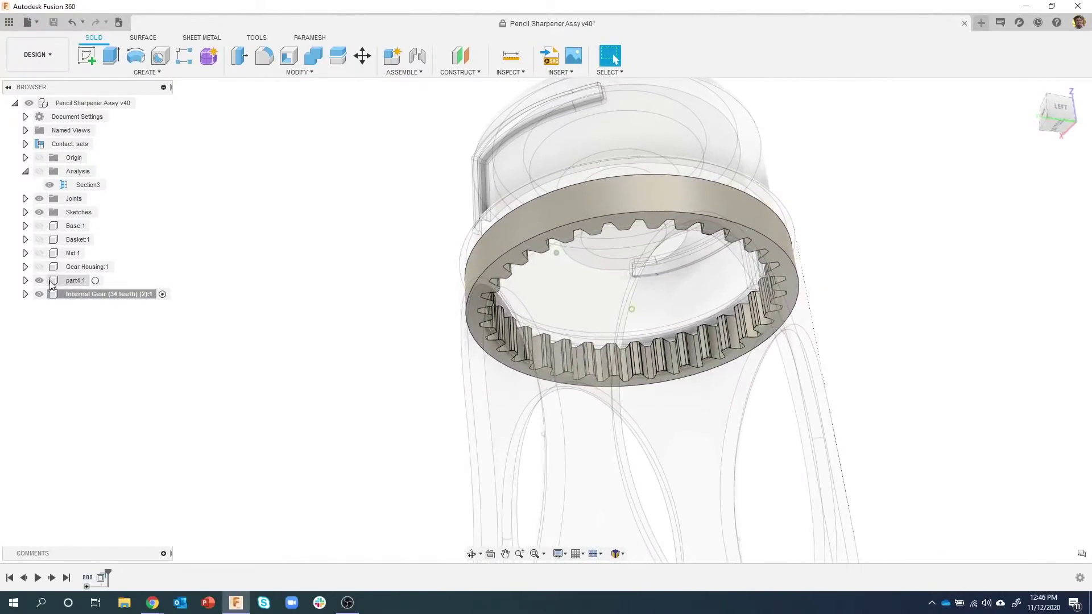
# Activate part4 and combine the internal gear body into part4's body with the Join operation.
pyautogui.click(96, 281)
pyautogui.keyDown('shift'); pyautogui.moveTo(466, 296); pyautogui.dragTo(270, 262, button='middle'); pyautogui.keyUp('shift')
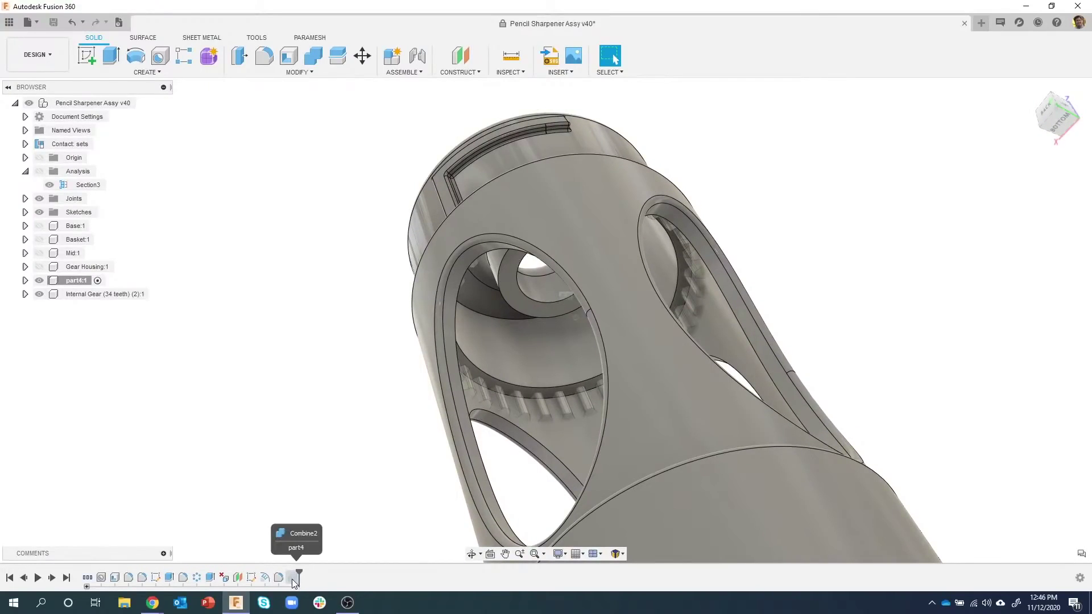
pyautogui.click(315, 57)
pyautogui.click(580, 137)
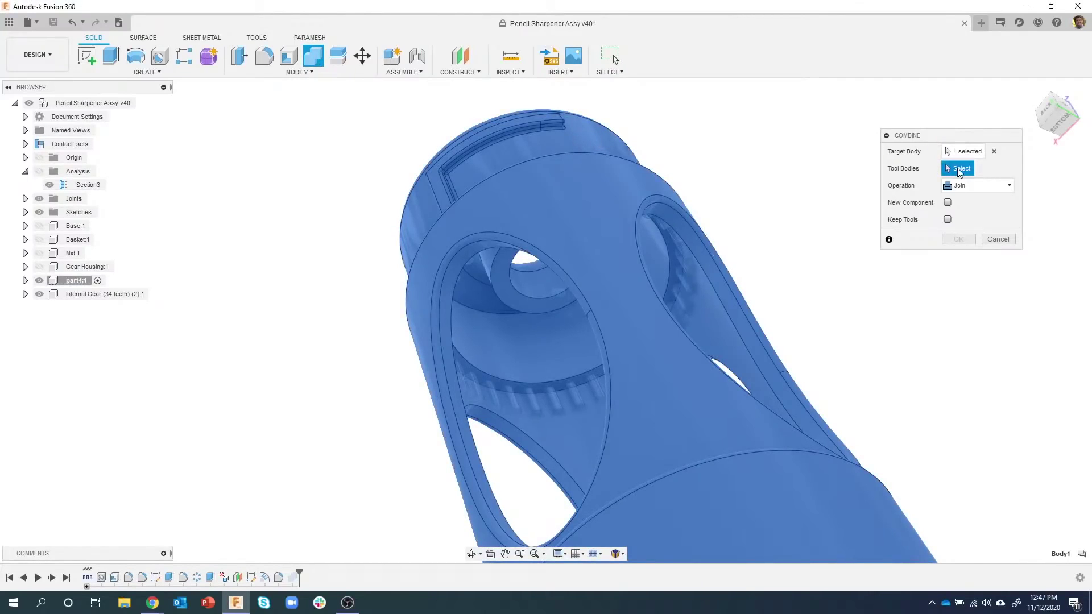
pyautogui.click(536, 408)
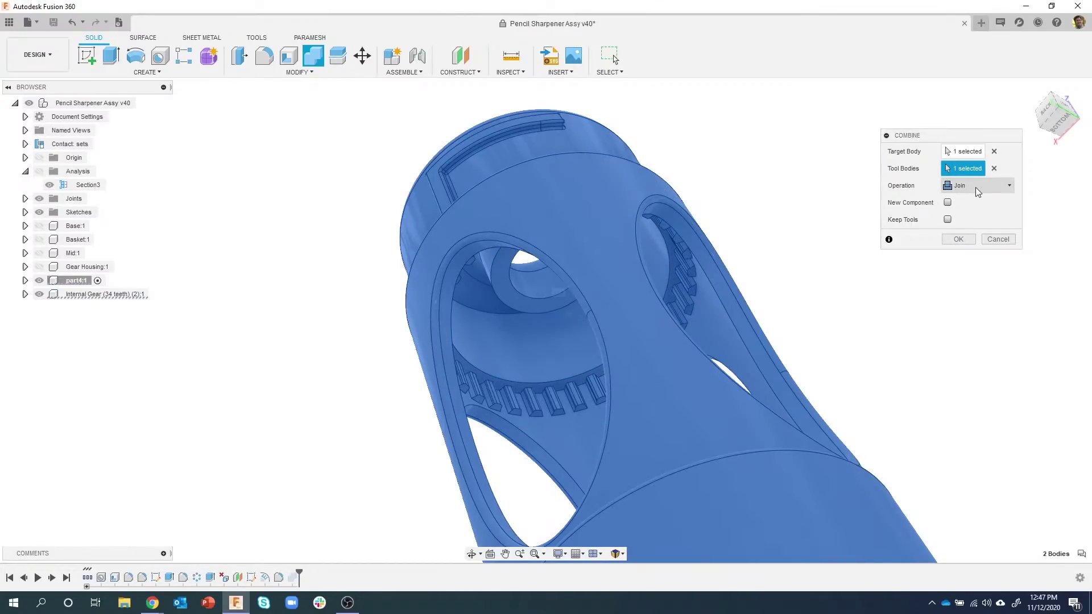
pyautogui.click(957, 240)
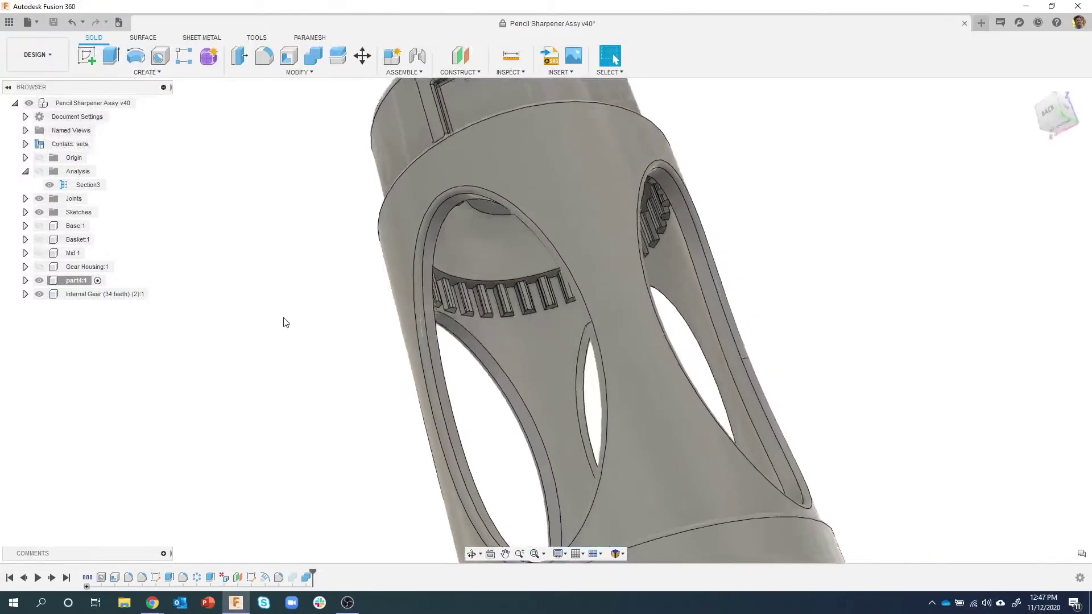
# Hide and show part4 to check that the gear teeth belong to its body.
pyautogui.click(39, 281)
pyautogui.click(39, 281)
pyautogui.click(40, 282)
pyautogui.click(40, 281)
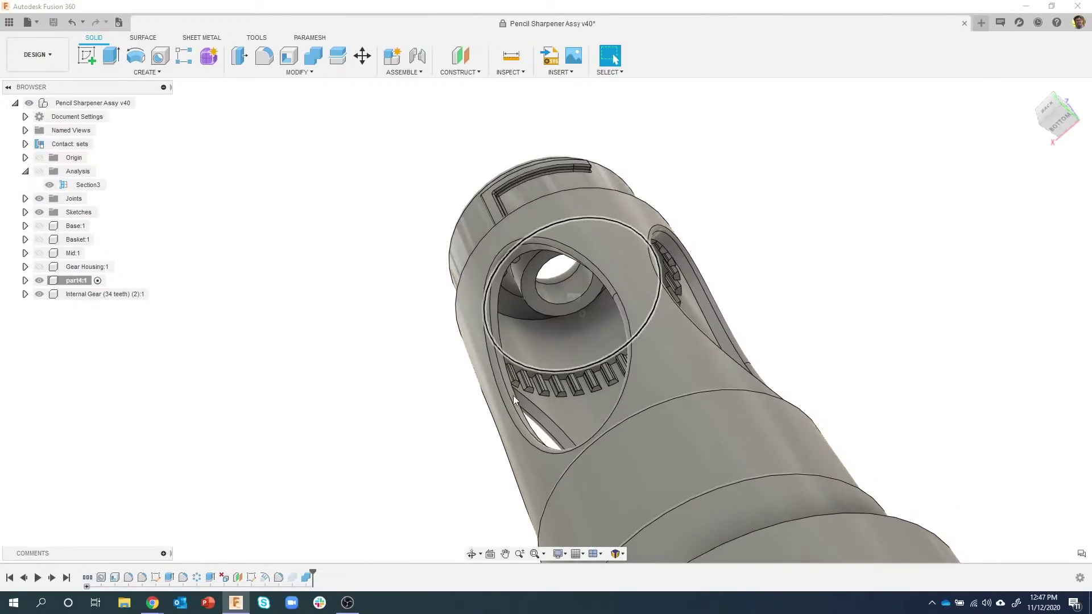
# Check the contents of the Internal Gear (34 teeth) component and remove it from the assembly.
pyautogui.click(25, 294)
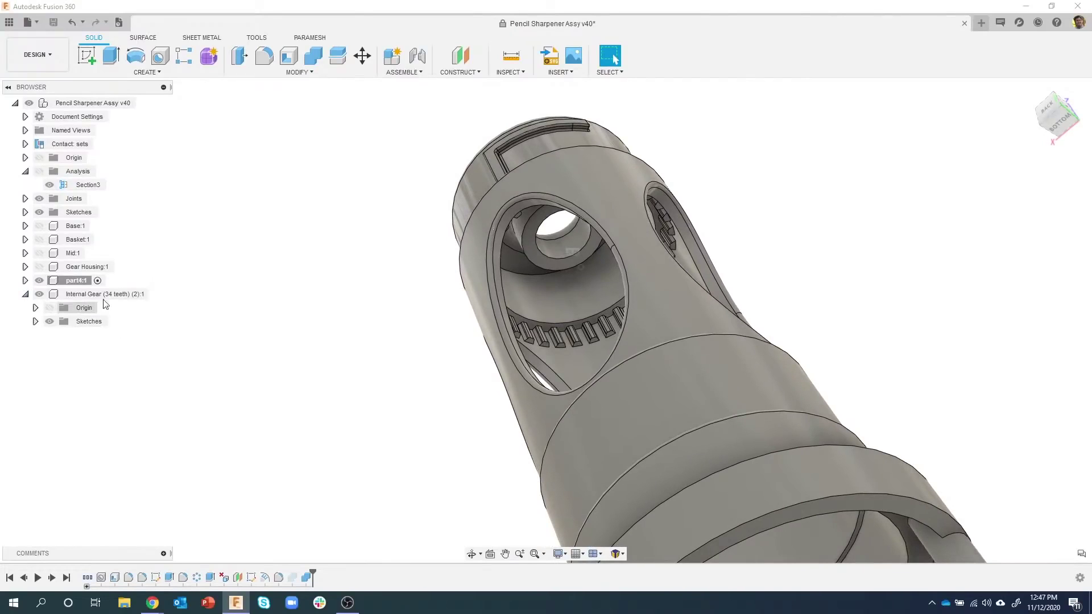
pyautogui.click(25, 294)
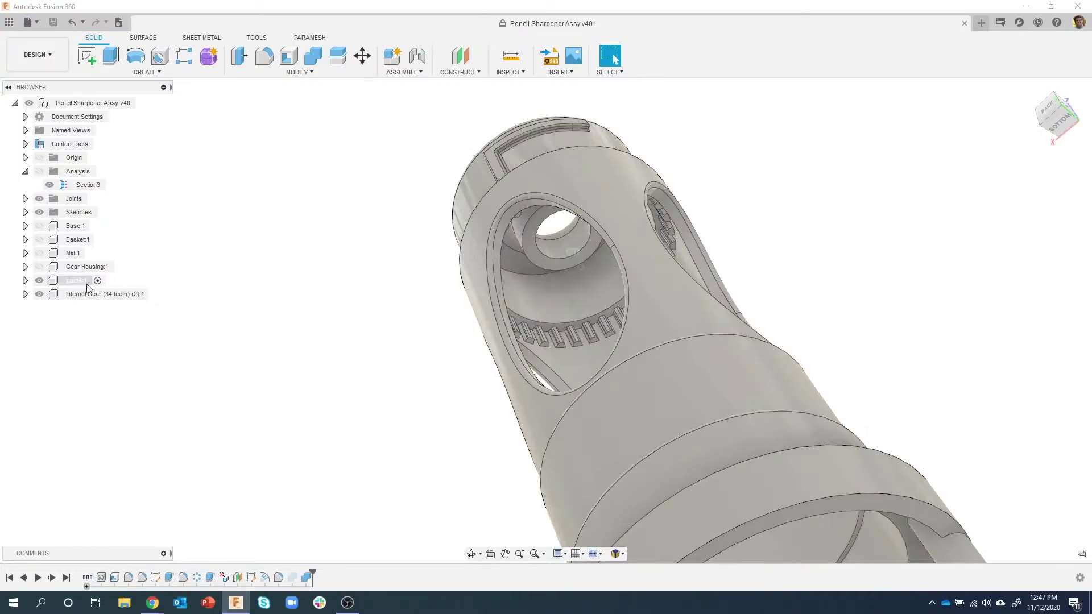
pyautogui.rightClick(79, 300)
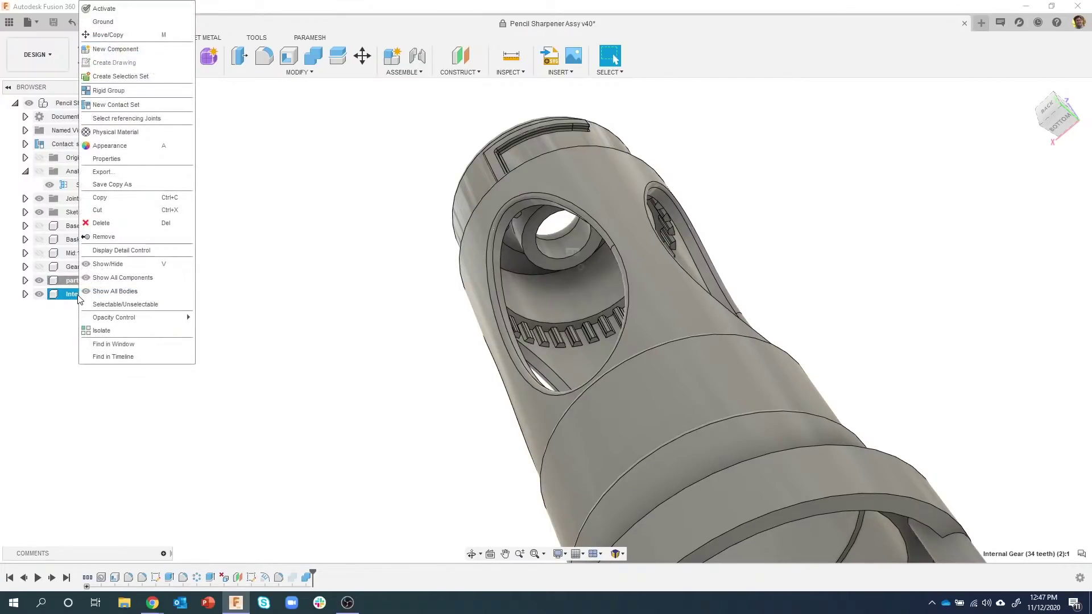
pyautogui.click(110, 241)
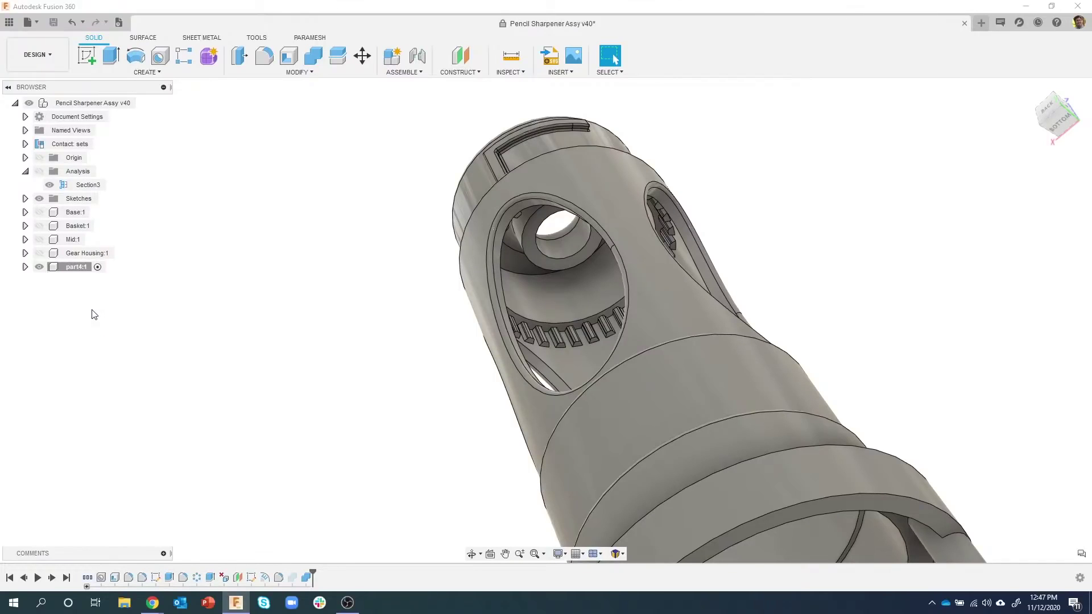
# Activate the top-level Pencil Sharpener Assy and show all of its components and bodies.
pyautogui.scroll(-1, 142, 339)
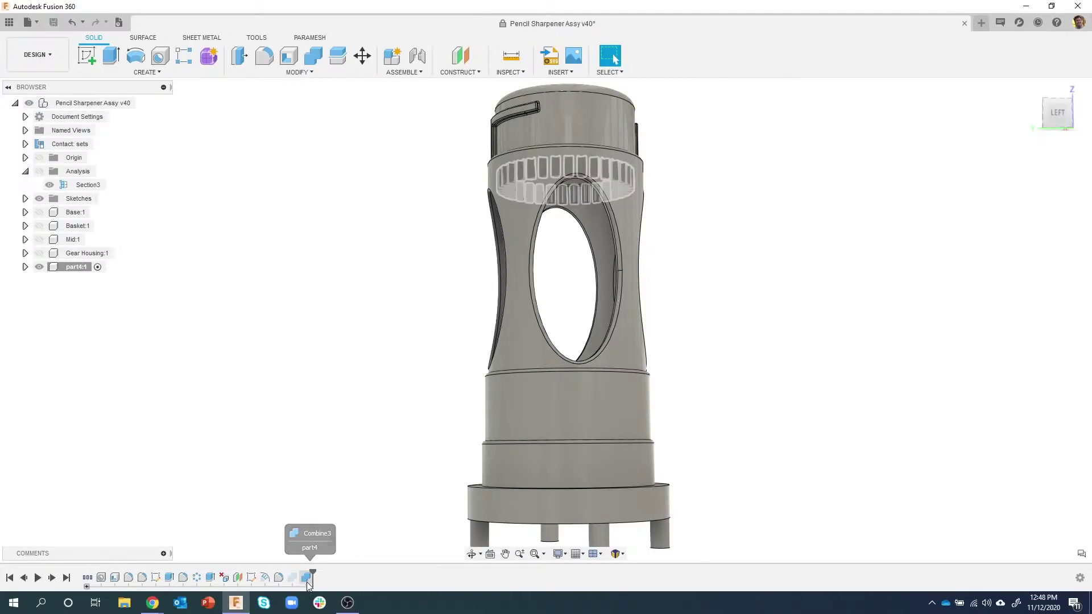
pyautogui.scroll(-2, 184, 439)
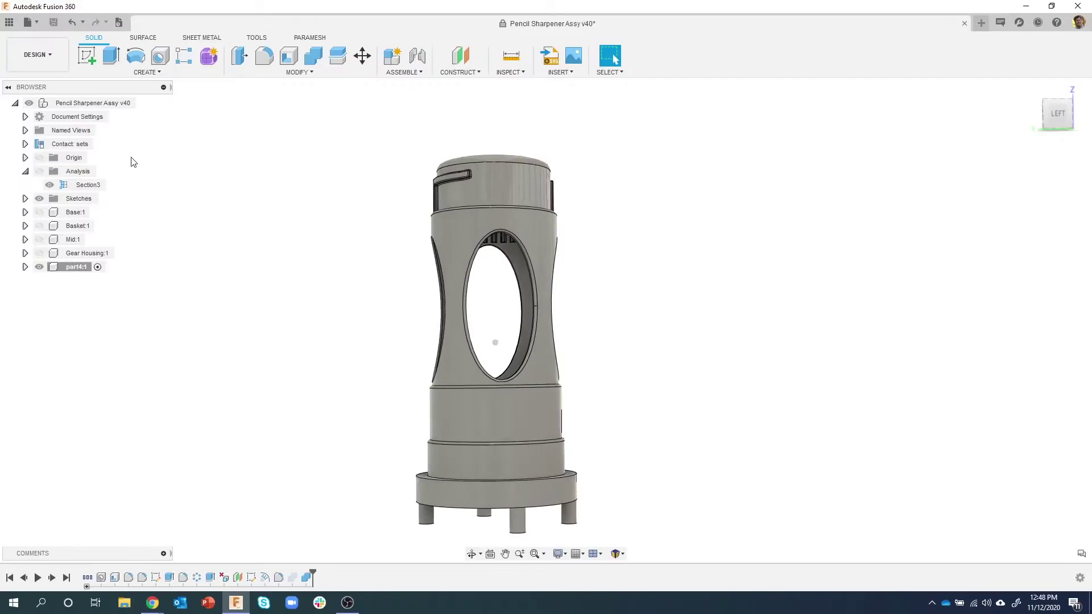
pyautogui.click(143, 103)
pyautogui.scroll(-5, 199, 330)
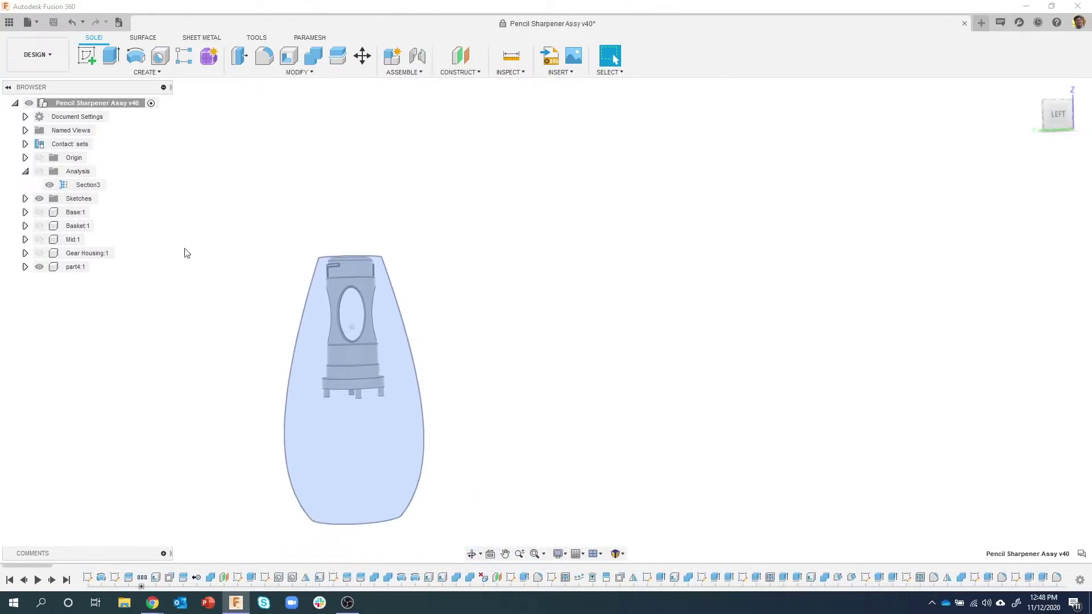
pyautogui.rightClick(103, 103)
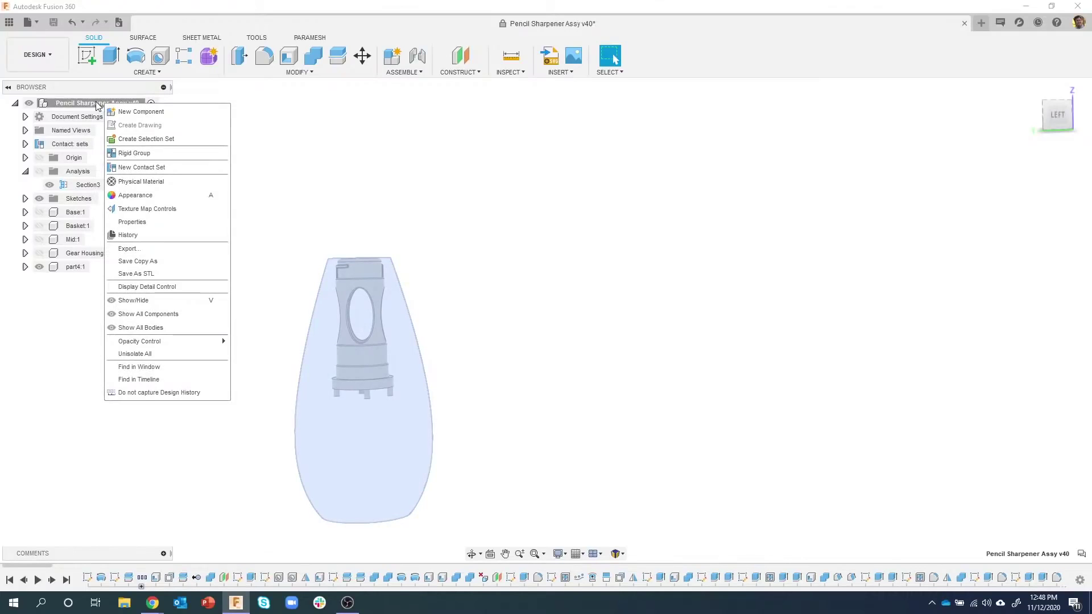
pyautogui.click(142, 314)
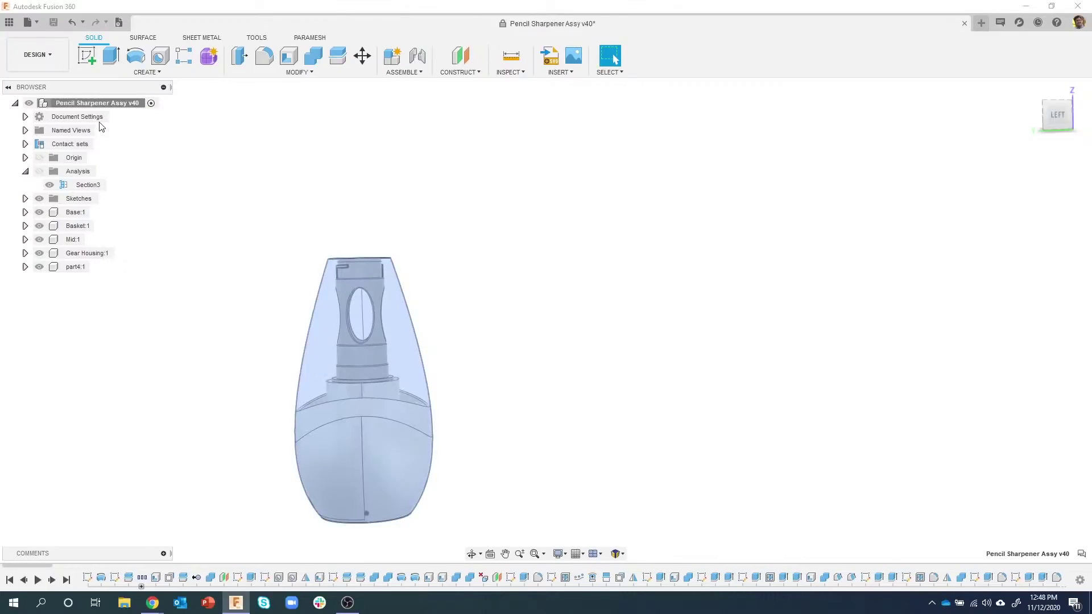
pyautogui.rightClick(102, 103)
pyautogui.click(150, 325)
pyautogui.click(178, 273)
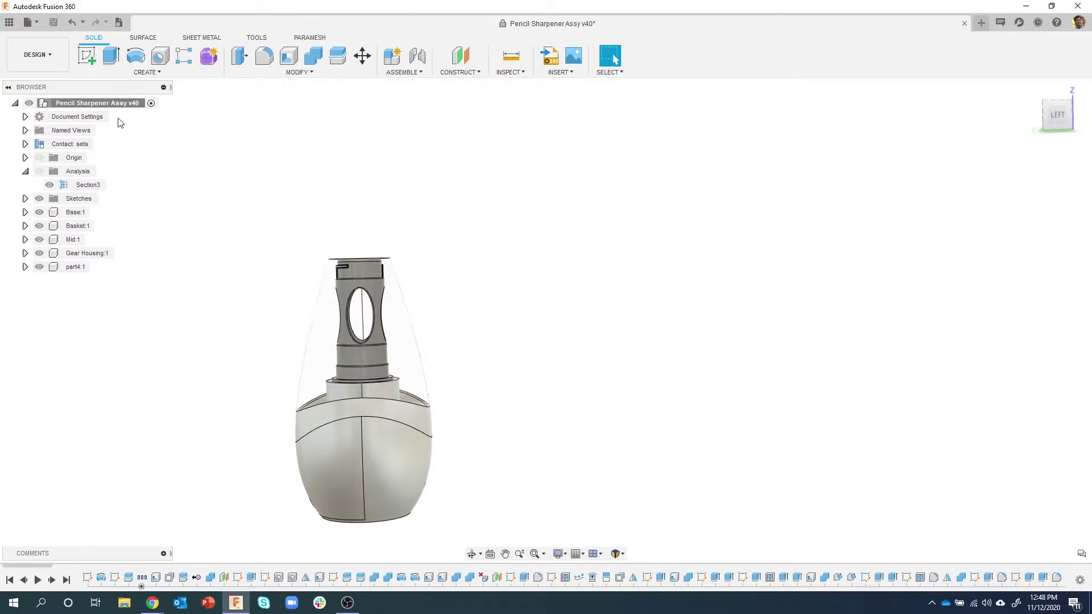
pyautogui.rightClick(111, 105)
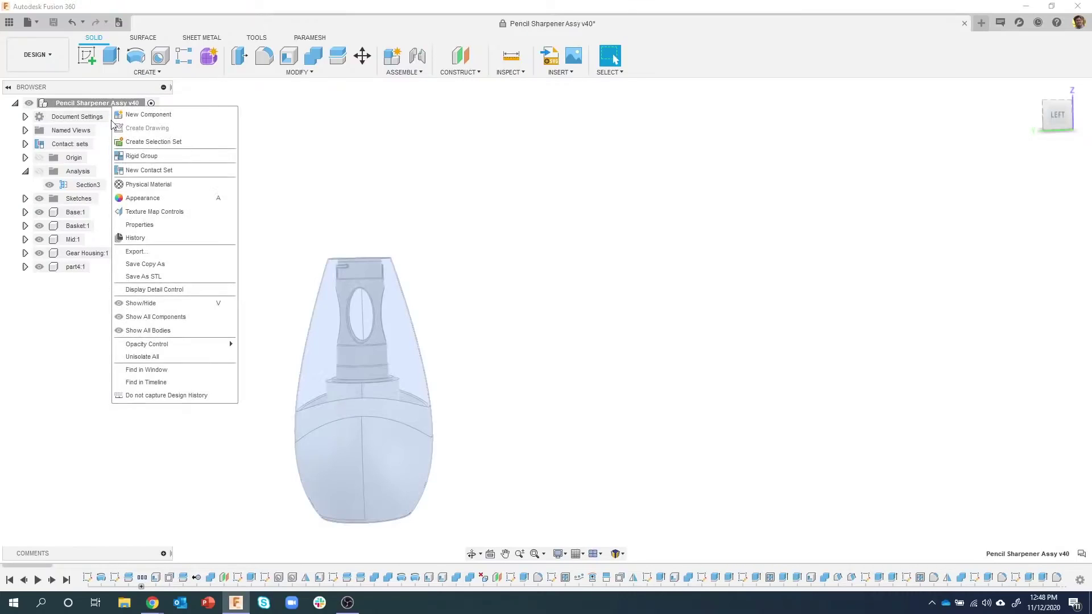
pyautogui.click(150, 320)
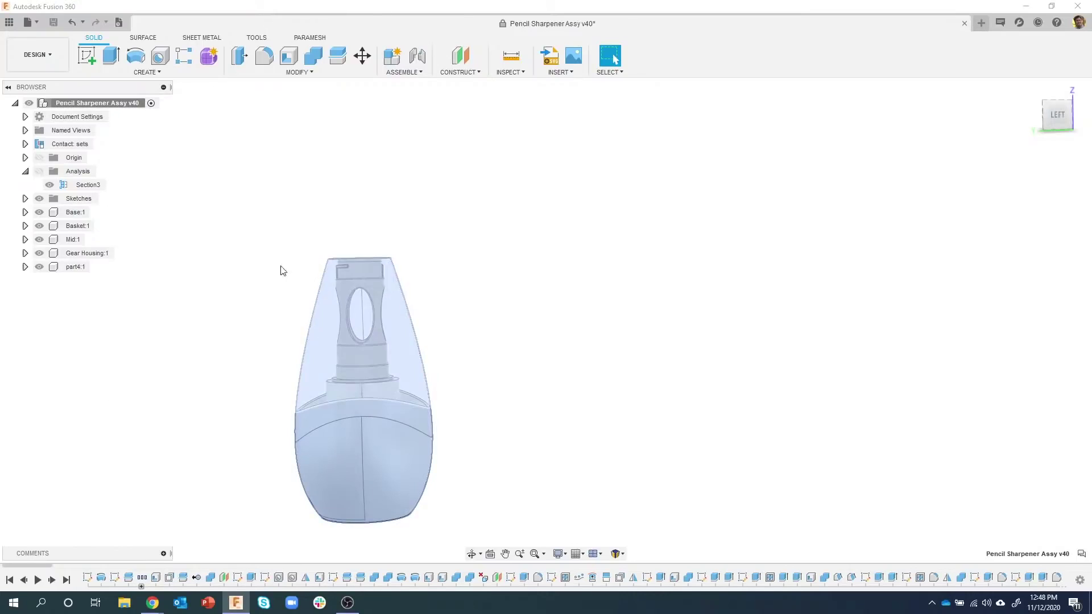
pyautogui.rightClick(97, 103)
pyautogui.click(129, 335)
pyautogui.keyDown('shift'); pyautogui.moveTo(340, 291); pyautogui.dragTo(466, 183, button='middle'); pyautogui.keyUp('shift')
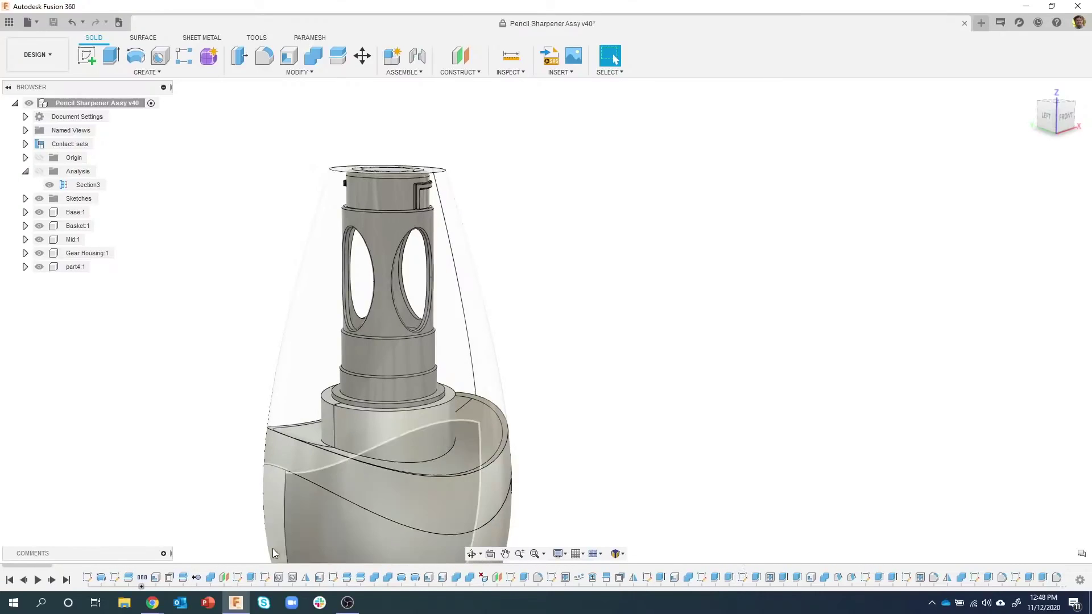
# Roll the design history forward to the end of the timeline and locate the features marked with errors.
pyautogui.moveTo(24, 565)
pyautogui.mouseDown()
pyautogui.moveTo(1061, 575)
pyautogui.moveTo(560, 568)
pyautogui.moveTo(566, 577)
pyautogui.mouseUp()
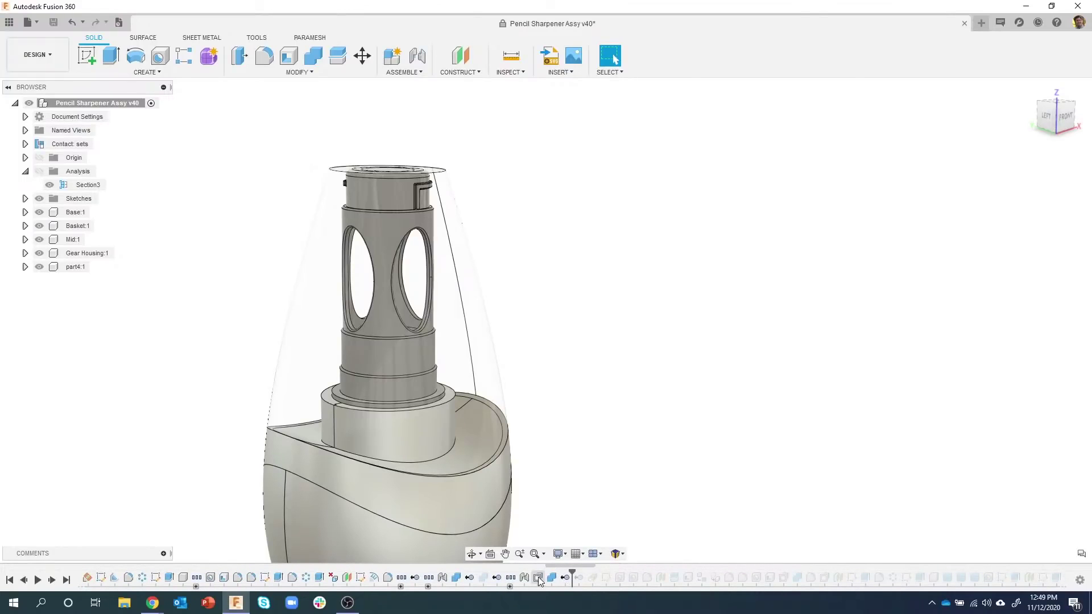
pyautogui.scroll(-1, 630, 452)
pyautogui.scroll(-1, 629, 454)
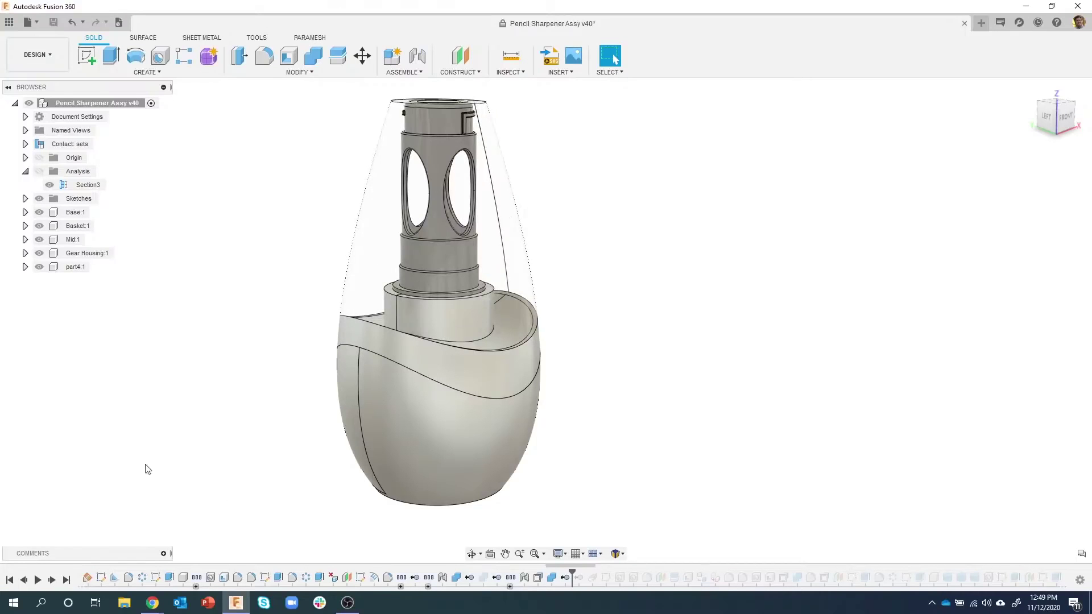
pyautogui.click(66, 580)
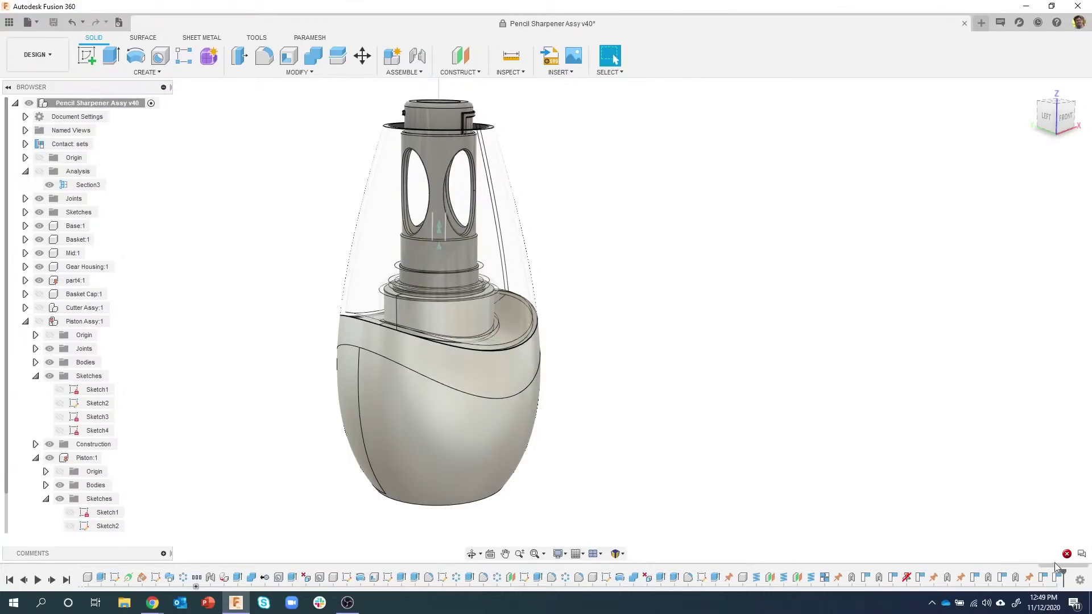
pyautogui.moveTo(1055, 565); pyautogui.dragTo(803, 564)
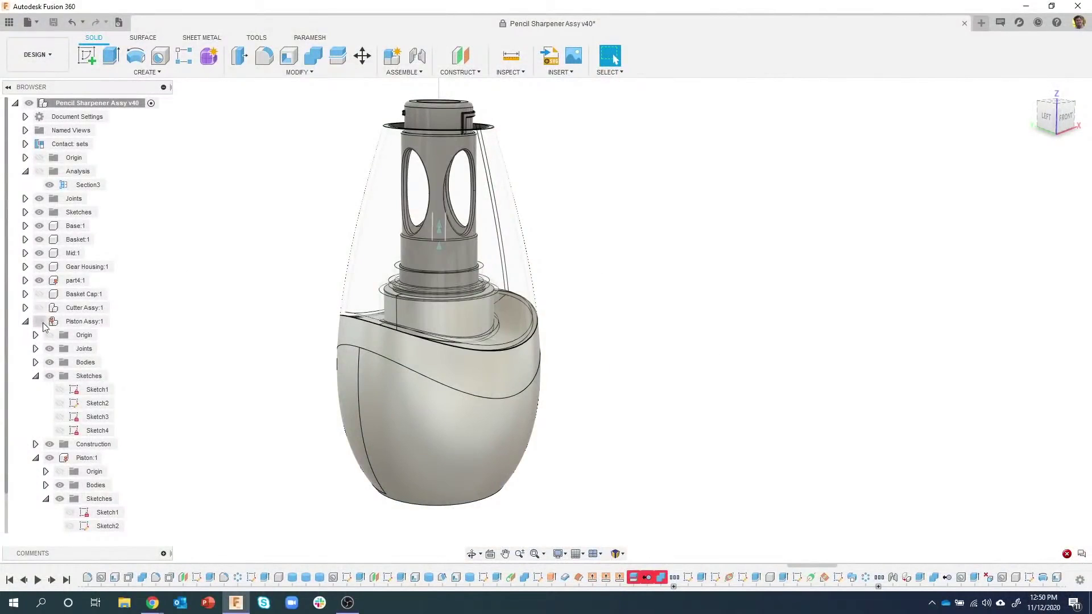
# Show every component of the full assembly, including Basket Cap, Cutter Assy and Piston Assy.
pyautogui.click(37, 296)
pyautogui.click(38, 295)
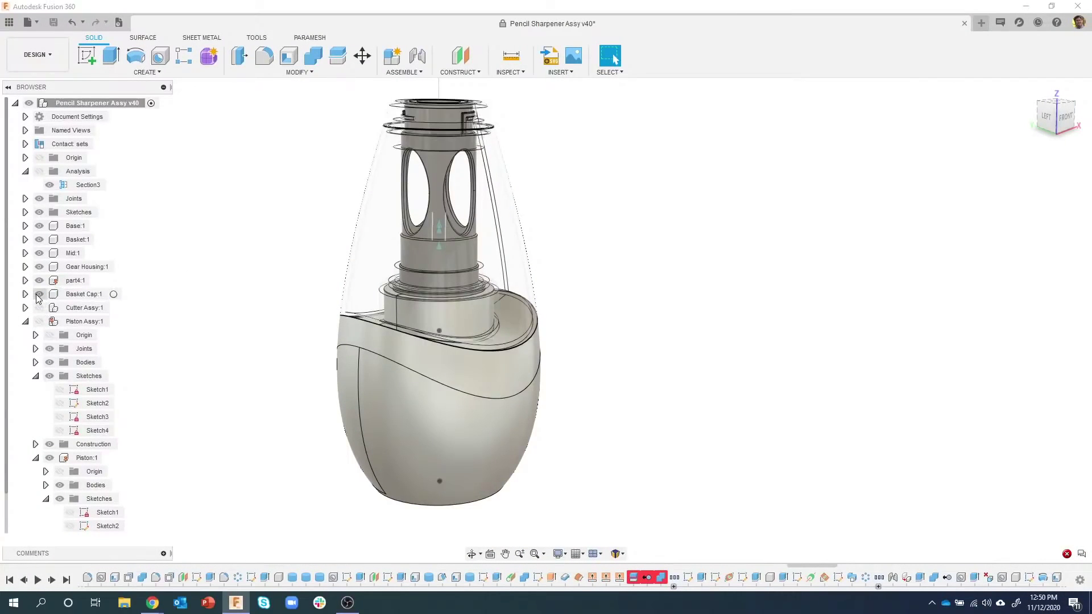
pyautogui.rightClick(63, 101)
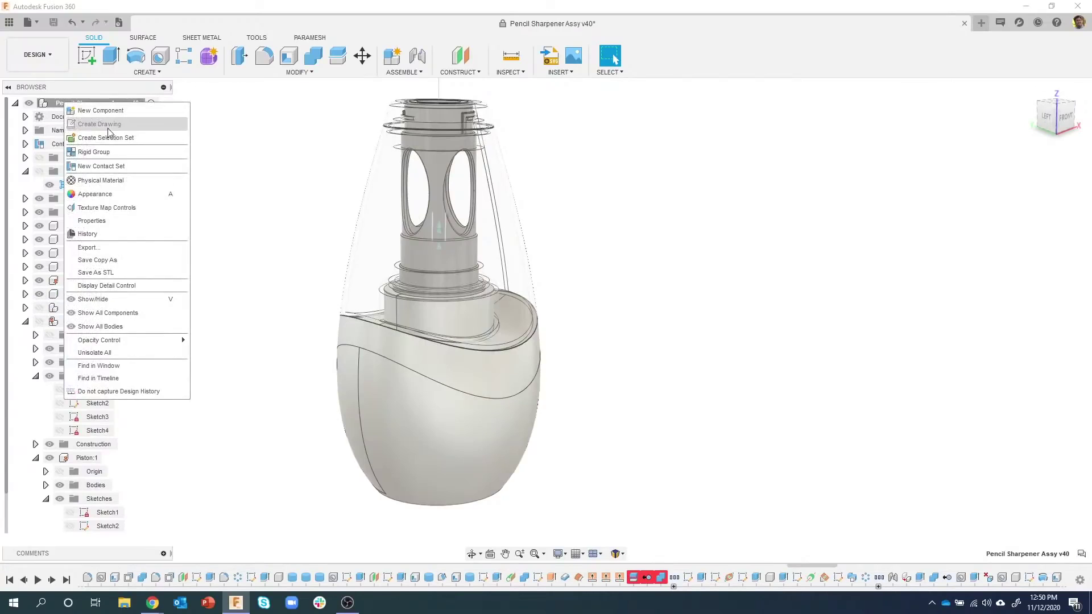
pyautogui.click(122, 312)
pyautogui.click(547, 181)
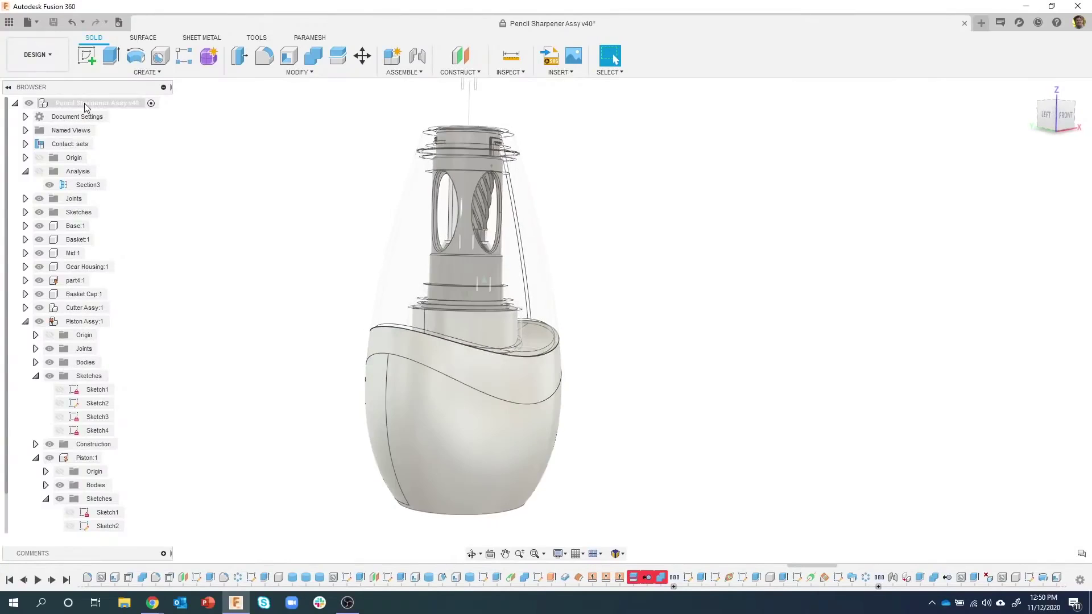
pyautogui.click(126, 105)
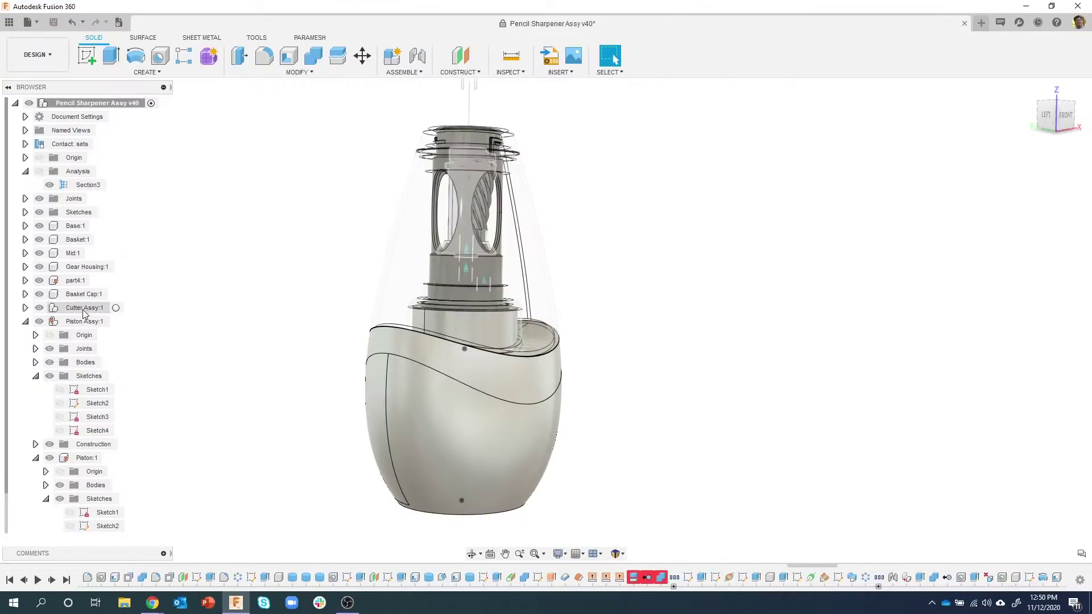
# Activate Cutter Assy and isolate it from the rest of the assembly.
pyautogui.click(116, 308)
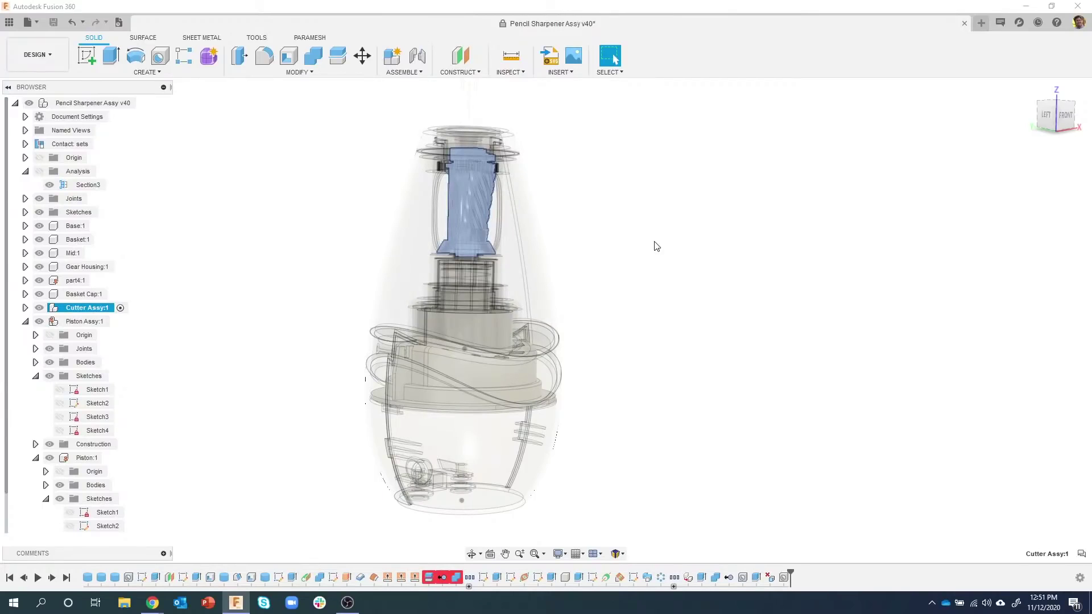
pyautogui.click(666, 266)
pyautogui.keyDown('shift'); pyautogui.moveTo(668, 307); pyautogui.dragTo(627, 336, button='middle'); pyautogui.keyUp('shift')
pyautogui.scroll(1, 627, 341)
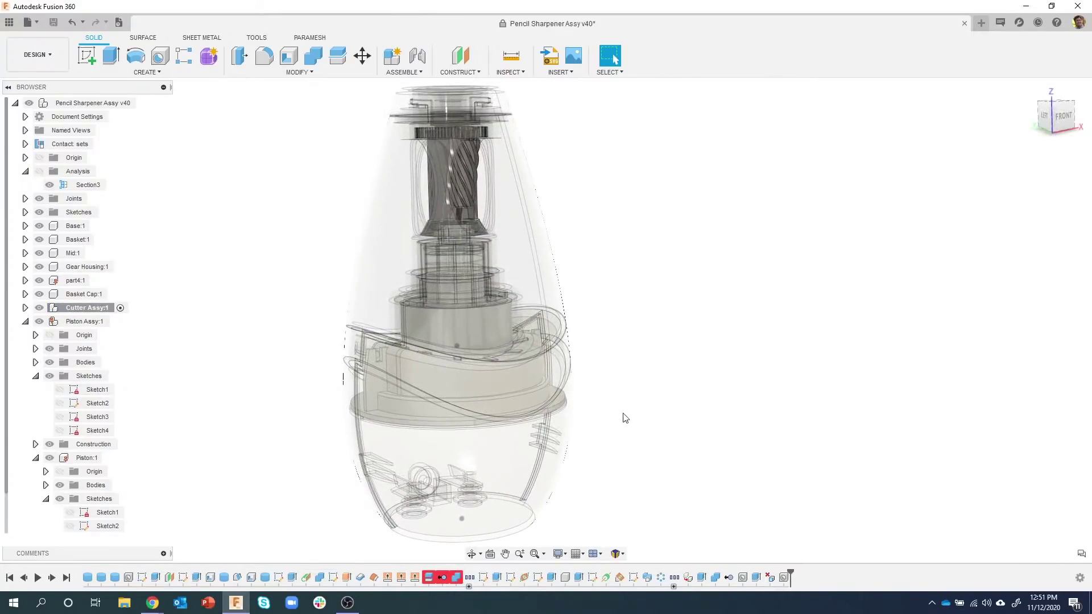
pyautogui.keyDown('shift'); pyautogui.moveTo(654, 450); pyautogui.dragTo(606, 491, button='middle'); pyautogui.keyUp('shift')
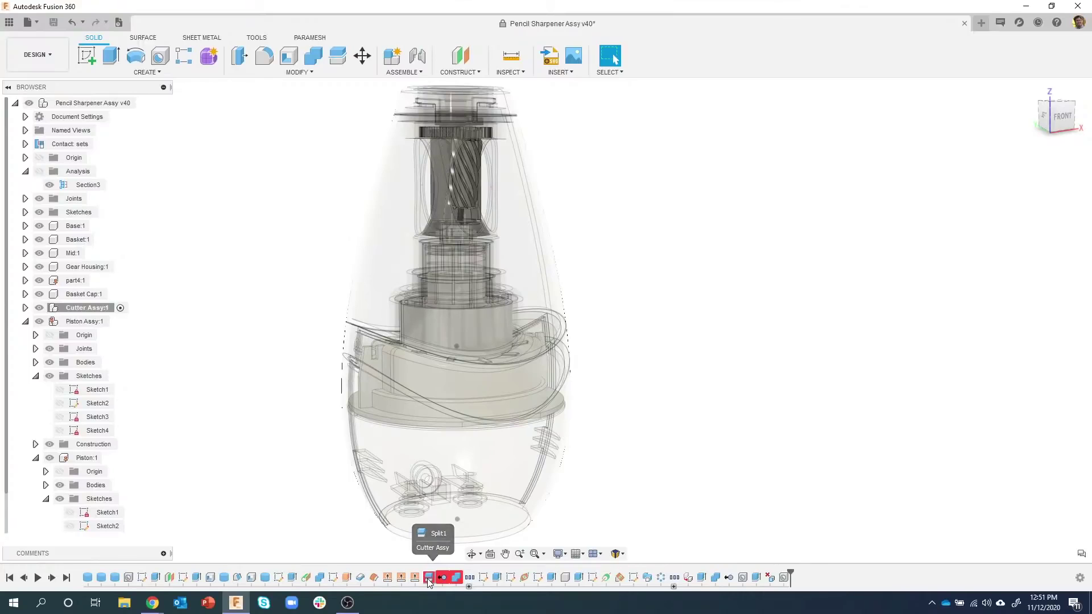
pyautogui.rightClick(85, 307)
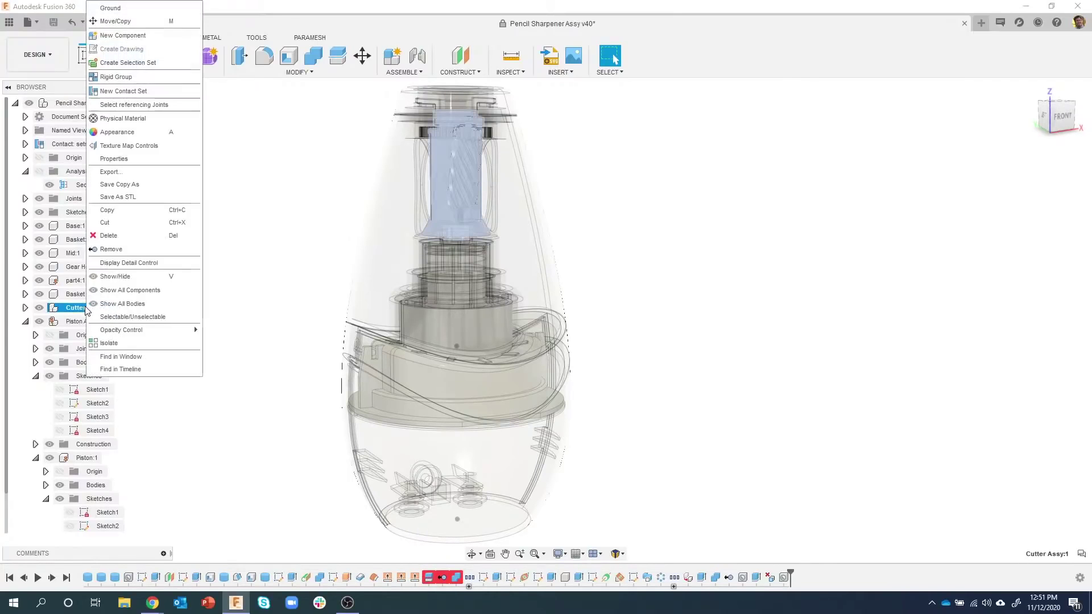
pyautogui.click(114, 343)
pyautogui.scroll(3, 580, 221)
pyautogui.keyDown('shift'); pyautogui.moveTo(581, 221); pyautogui.dragTo(466, 547, button='middle'); pyautogui.keyUp('shift')
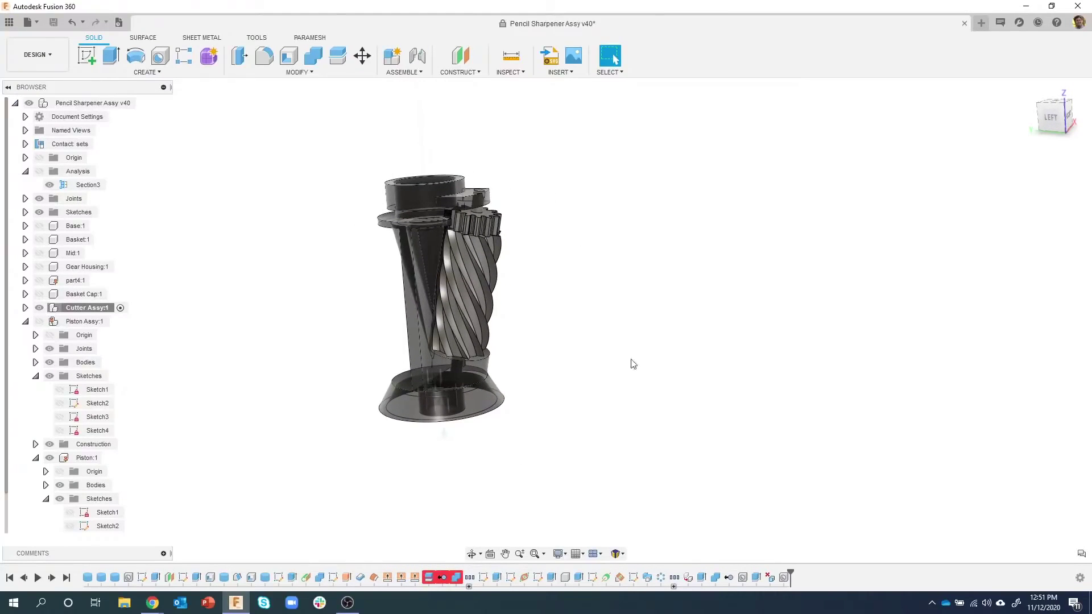
# Inspect the body and tool selections of the failing Split1 feature and review its warning details.
pyautogui.rightClick(431, 579)
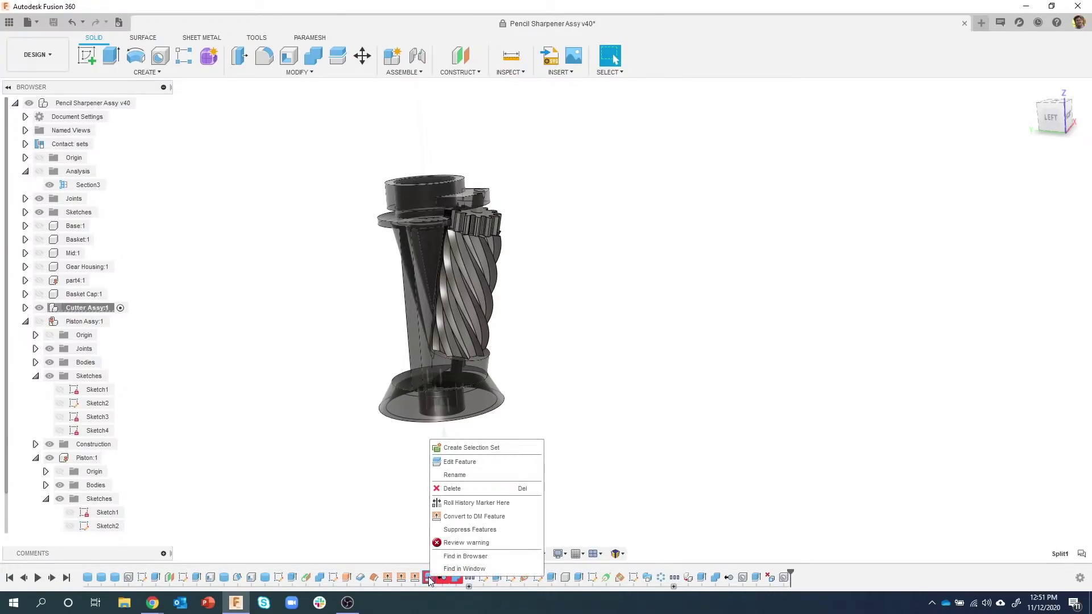
pyautogui.click(468, 463)
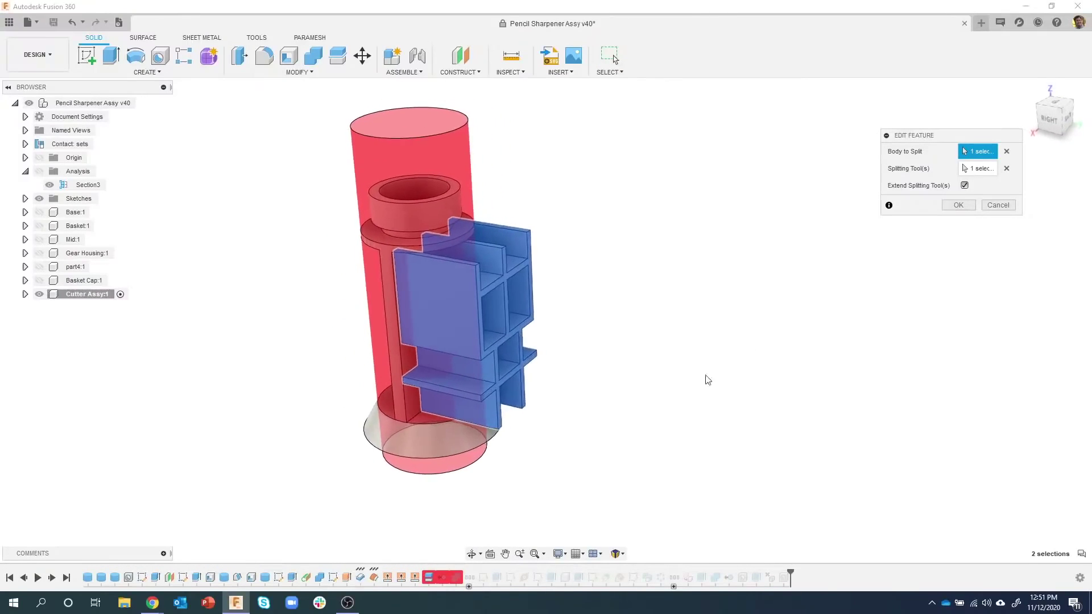
pyautogui.click(997, 206)
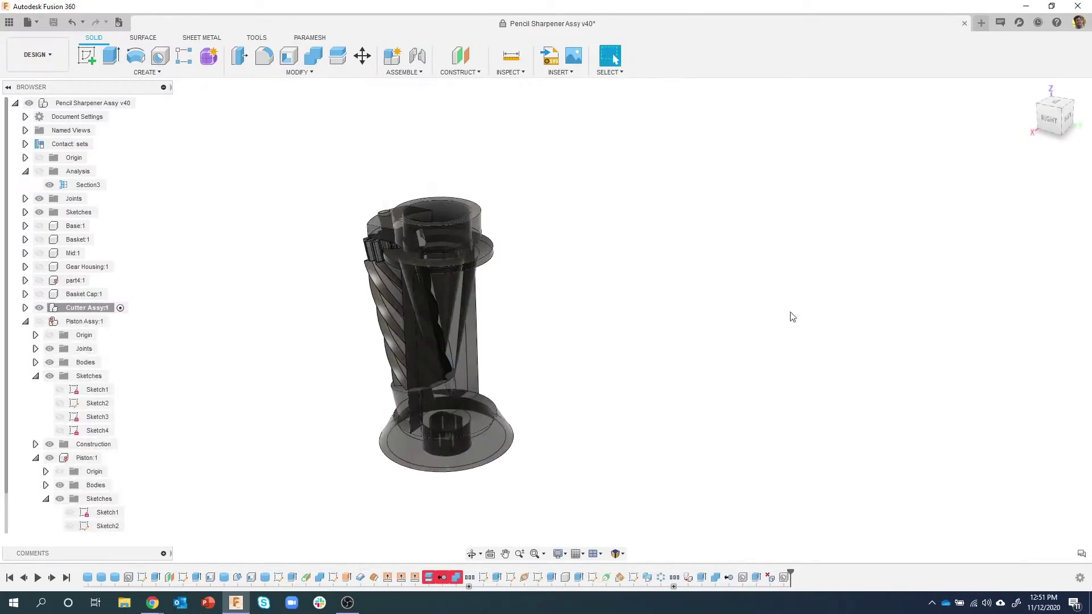
pyautogui.rightClick(429, 578)
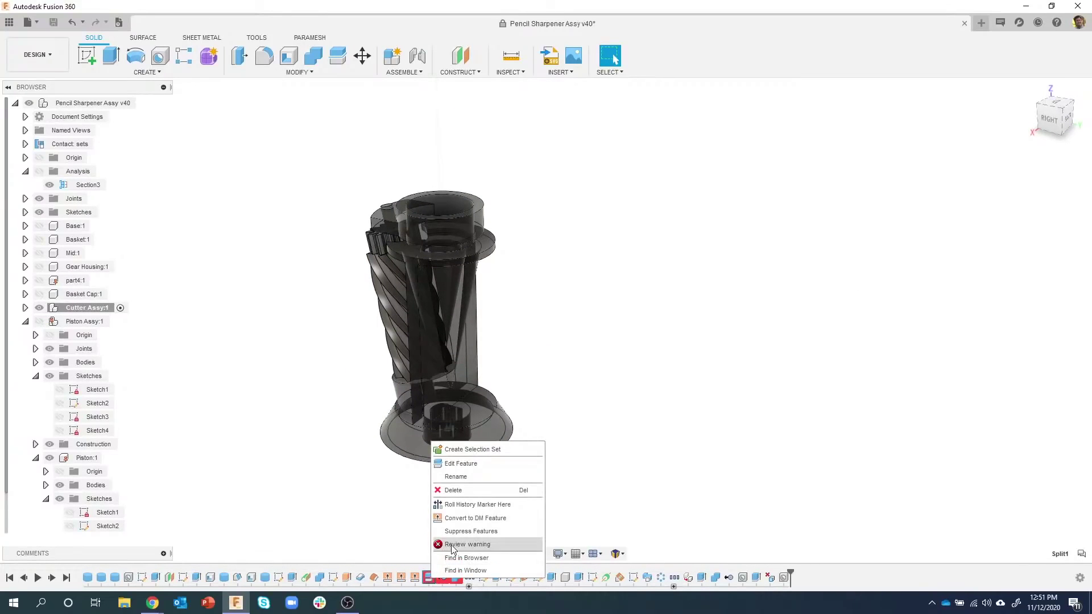
pyautogui.click(461, 544)
pyautogui.moveTo(925, 397); pyautogui.dragTo(822, 240)
pyautogui.click(772, 281)
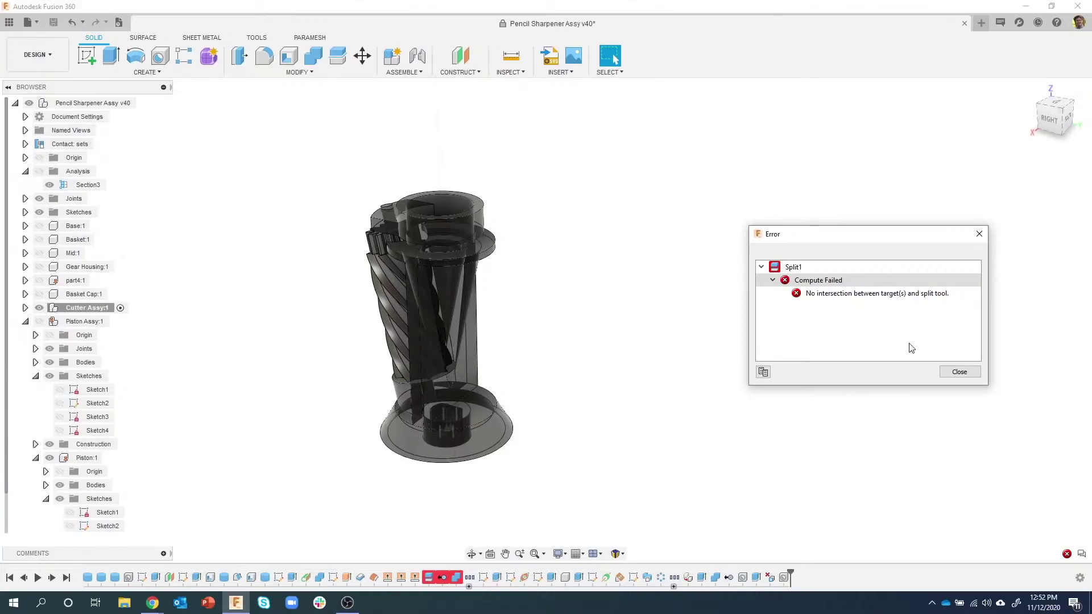
pyautogui.click(959, 372)
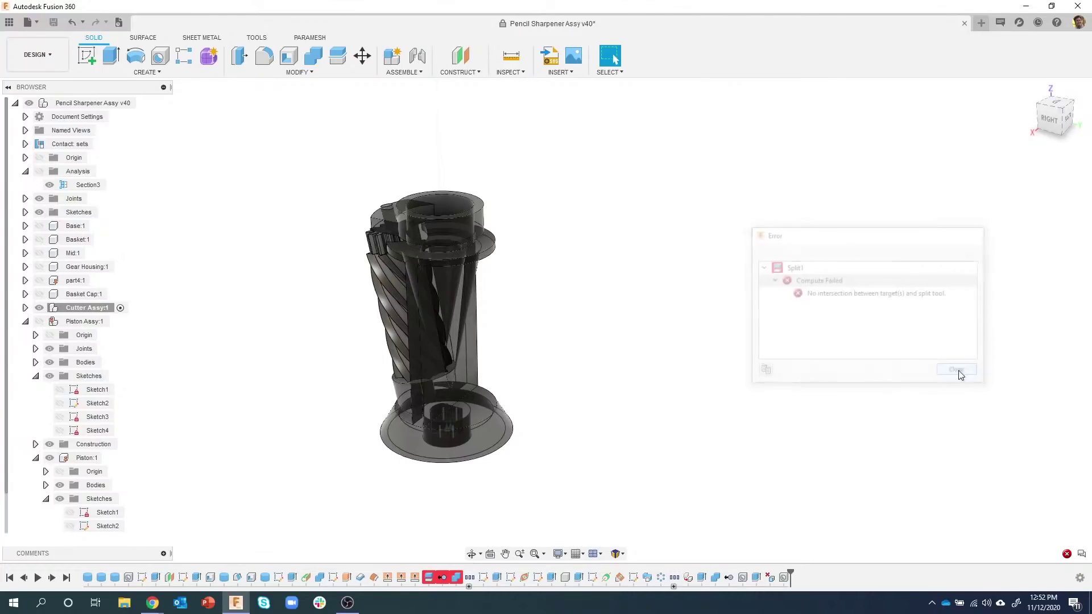
# Edit the Split1 feature, clear its body and splitting tool selections, and pick the ribbed Body10 as the body to split.
pyautogui.rightClick(428, 581)
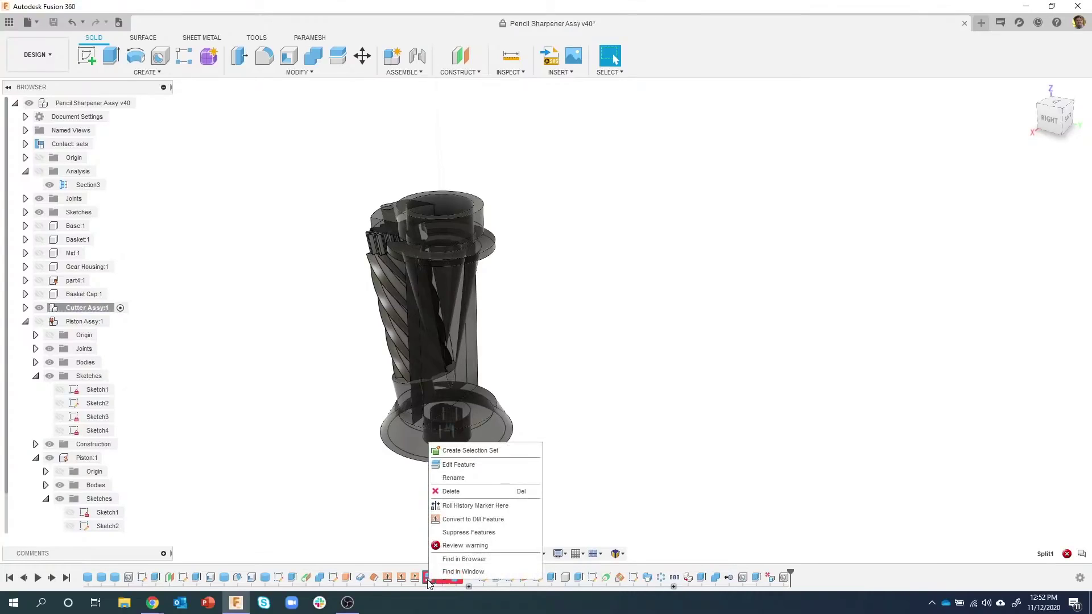
pyautogui.click(473, 465)
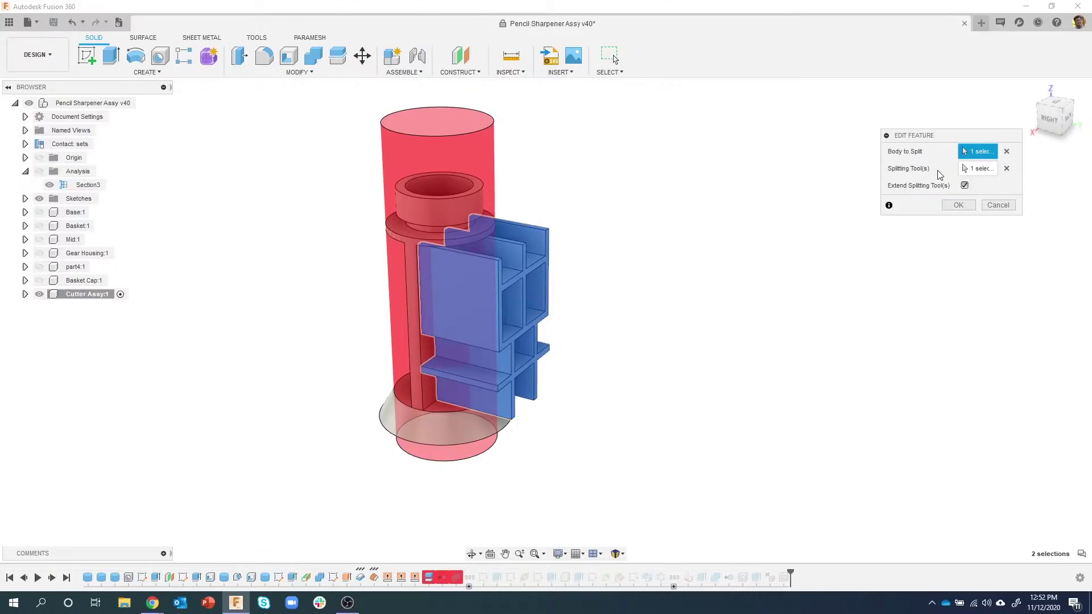
pyautogui.keyDown('shift'); pyautogui.moveTo(635, 260); pyautogui.dragTo(774, 210, button='middle'); pyautogui.keyUp('shift')
pyautogui.scroll(-1, 770, 211)
pyautogui.click(25, 295)
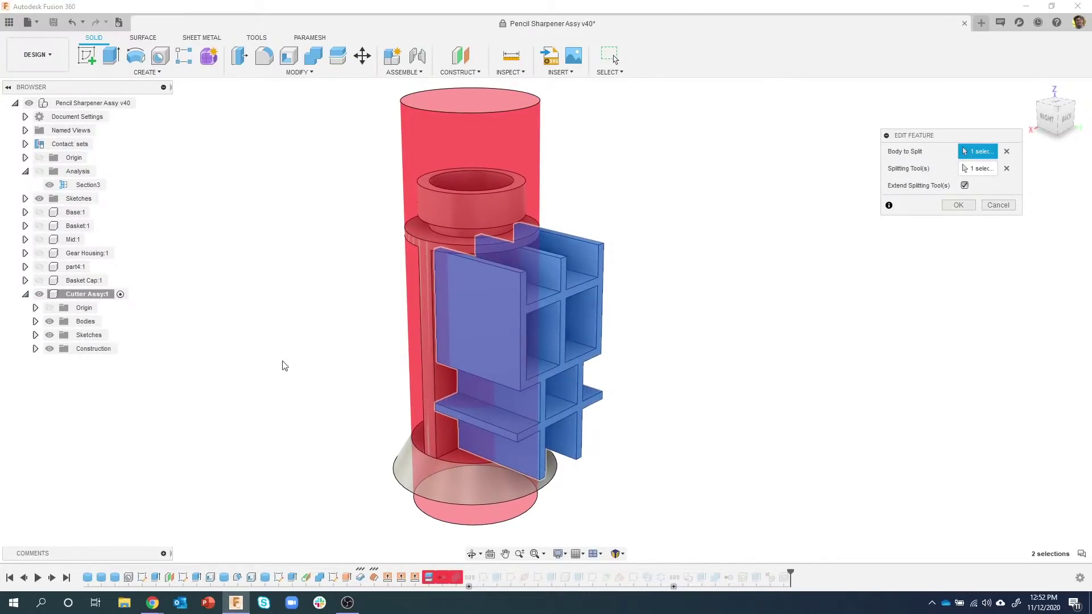
pyautogui.click(36, 322)
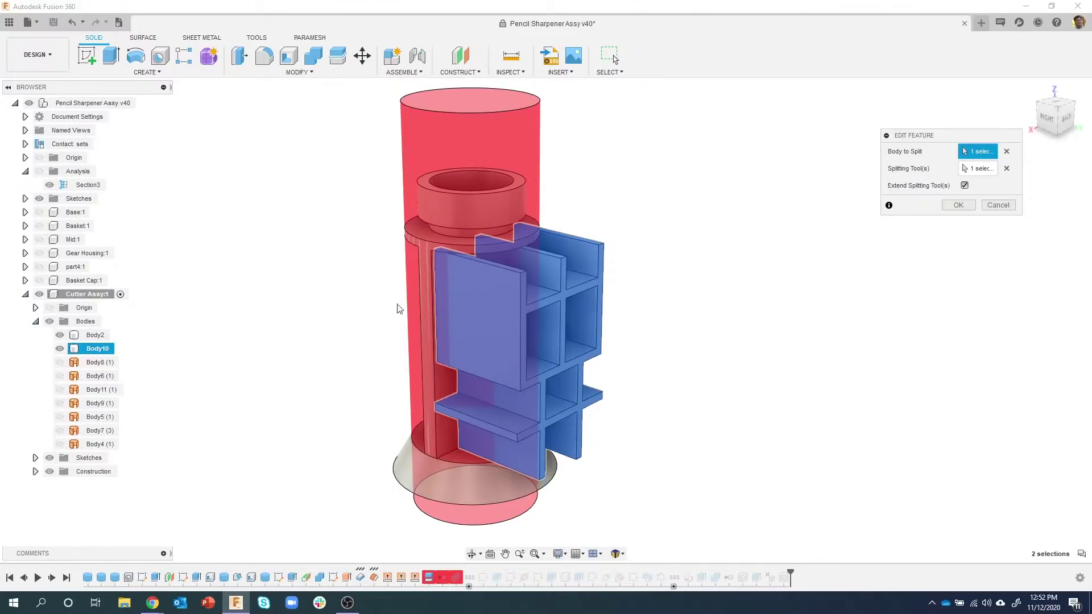
pyautogui.click(1007, 152)
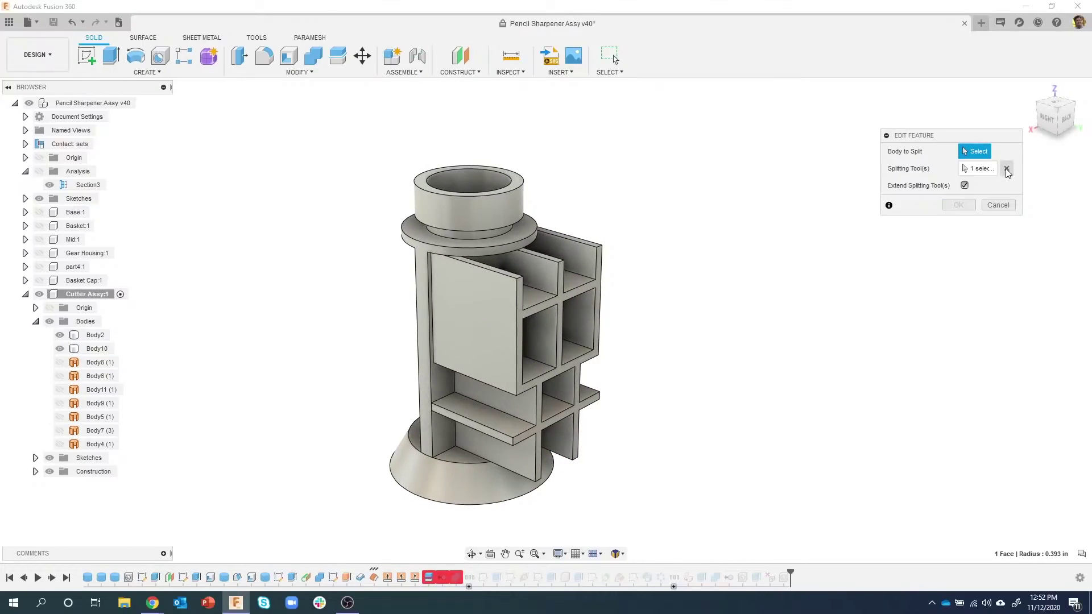
pyautogui.click(1006, 169)
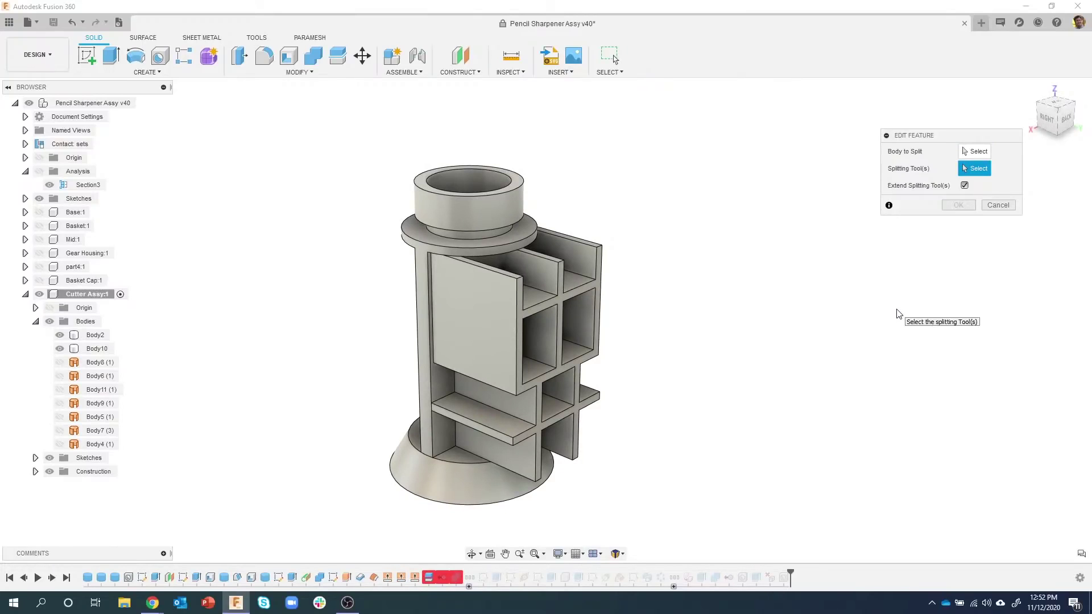
pyautogui.click(974, 154)
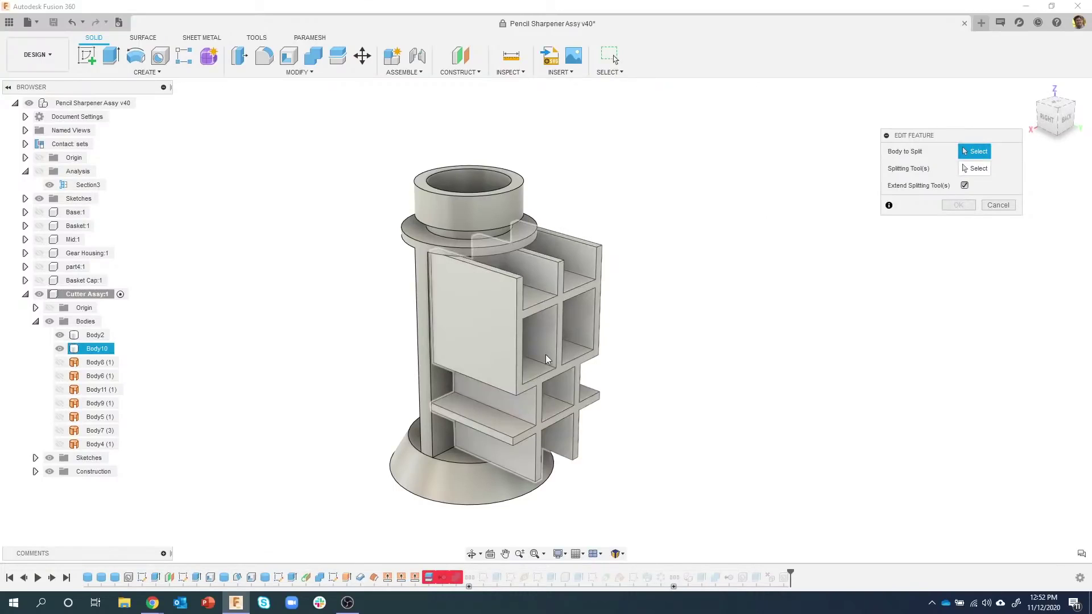
pyautogui.click(589, 257)
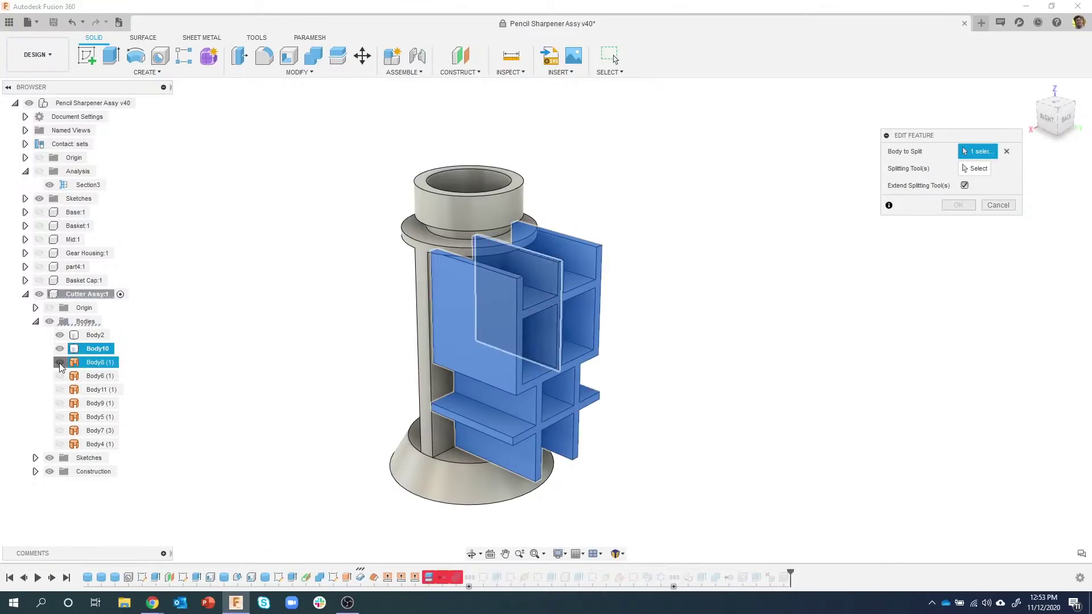
# Show surface Body11 (1), assign it as Split1's splitting tool with Extend Splitting Tool(s) enabled, and accept the edit.
pyautogui.click(60, 390)
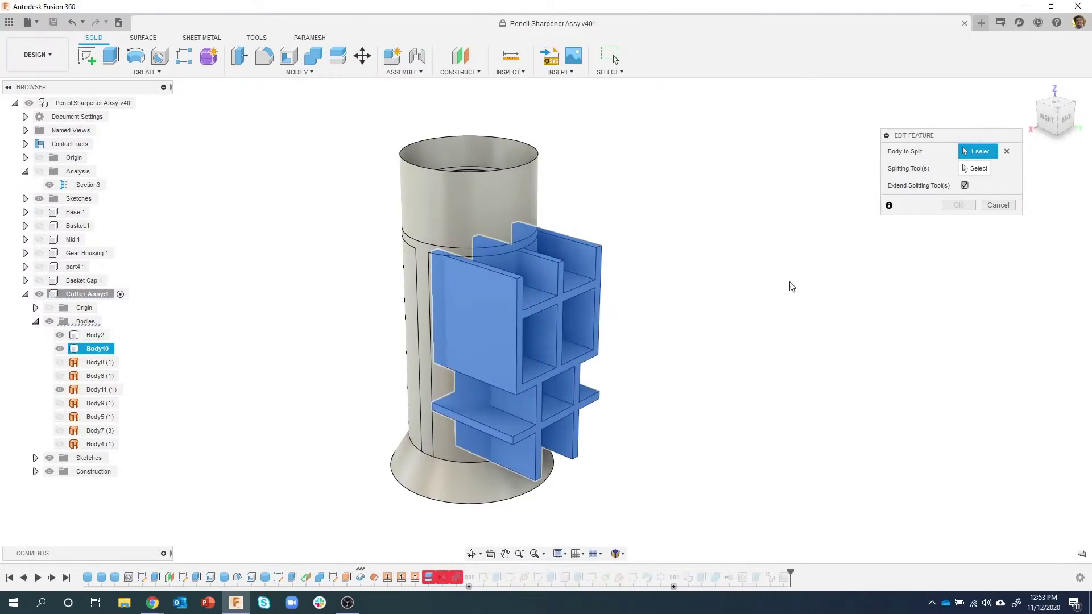
pyautogui.click(975, 169)
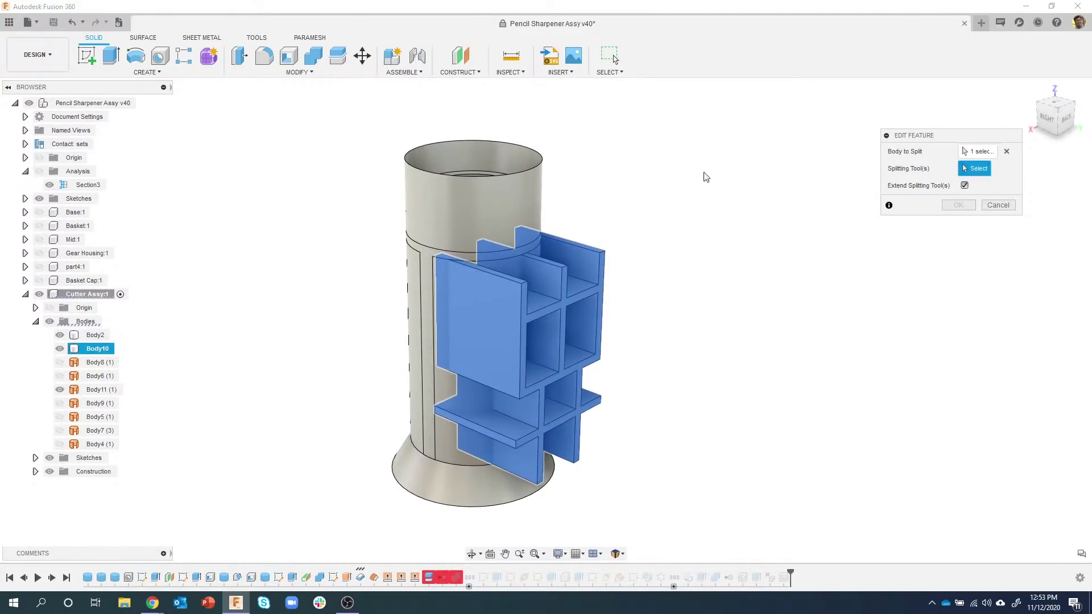
pyautogui.click(532, 155)
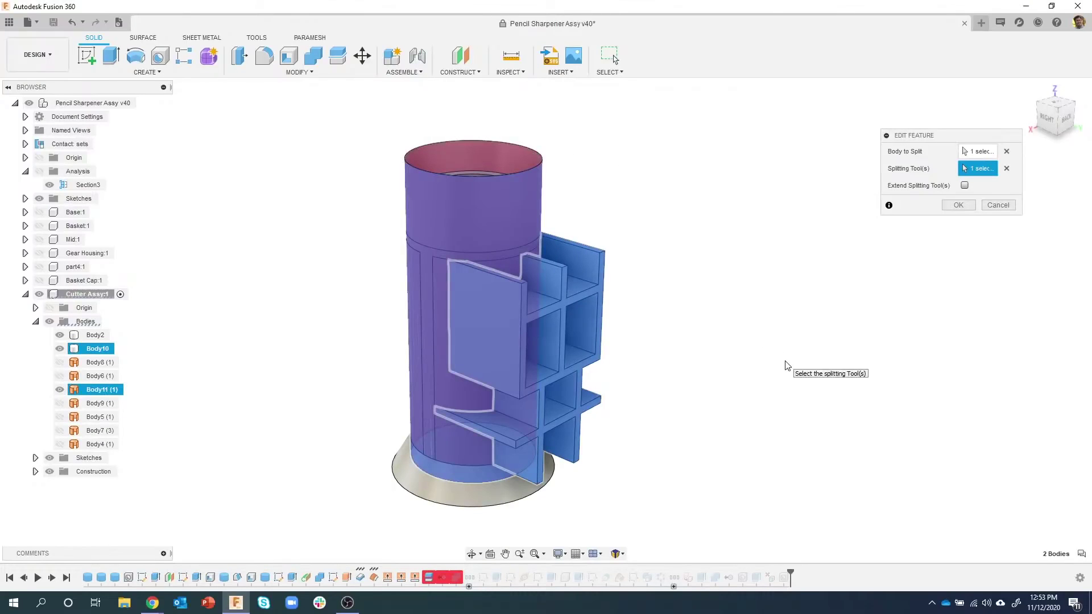
pyautogui.click(965, 186)
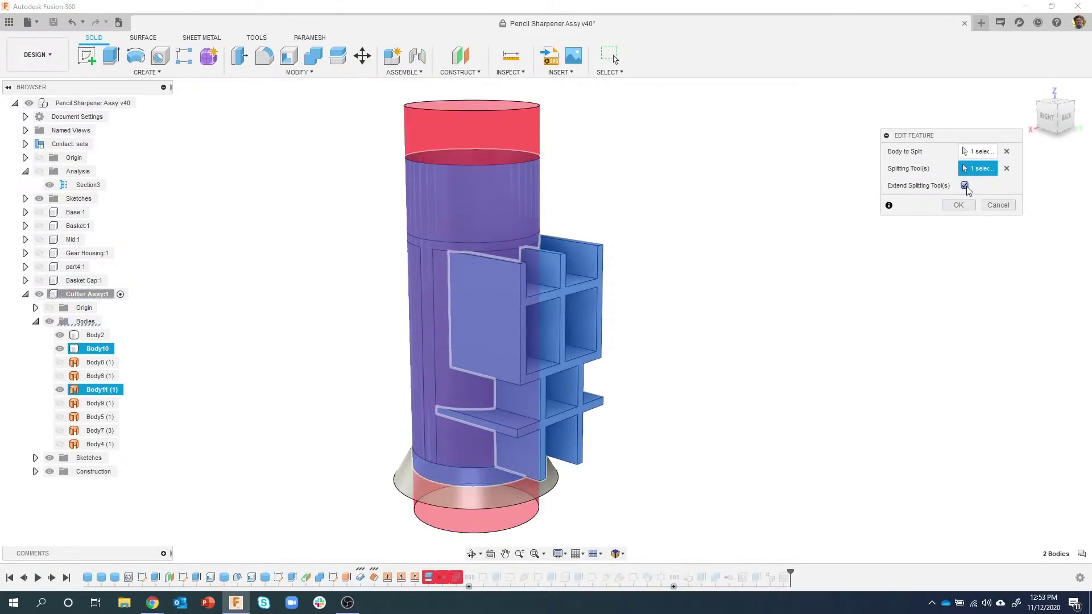
pyautogui.keyDown('shift'); pyautogui.moveTo(643, 268); pyautogui.dragTo(859, 232, button='middle'); pyautogui.keyUp('shift')
pyautogui.click(959, 206)
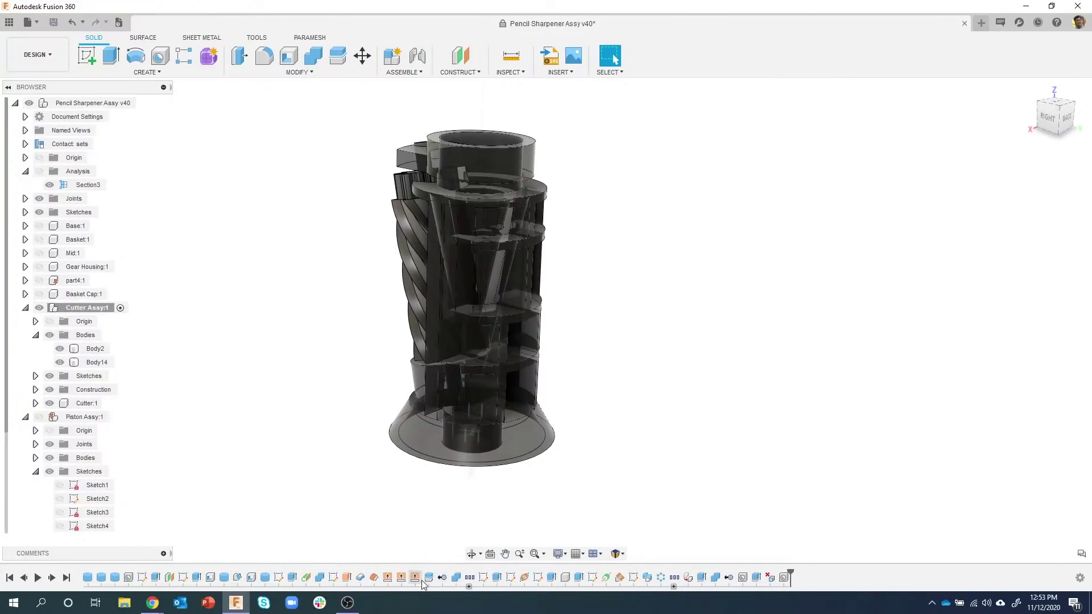
# Activate the top-level Pencil Sharpener Assy and unisolate all of its components.
pyautogui.keyDown('shift'); pyautogui.moveTo(512, 540); pyautogui.dragTo(465, 333, button='middle'); pyautogui.keyUp('shift')
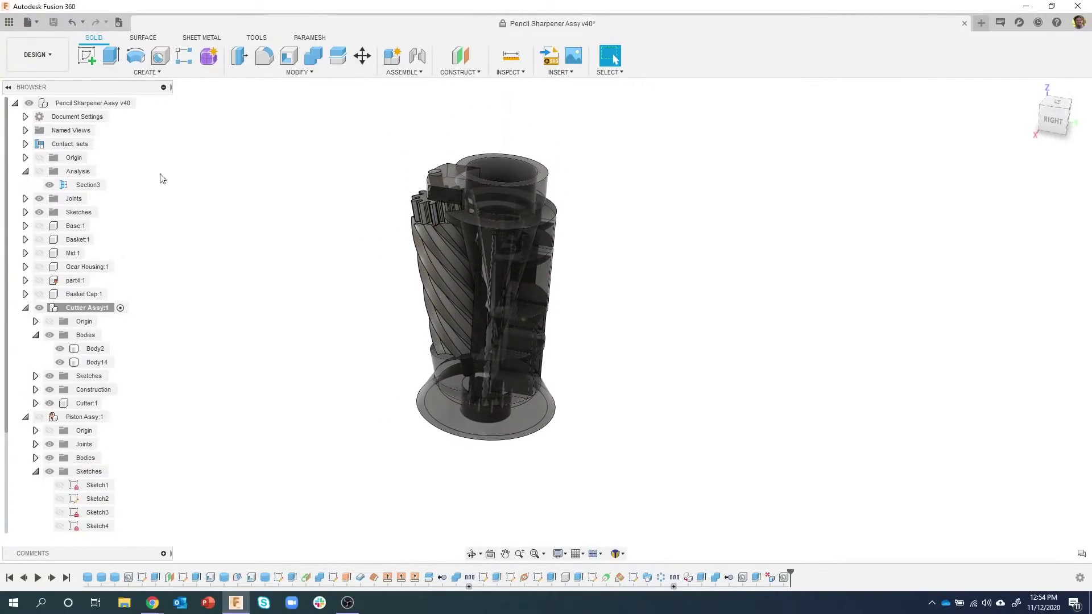
pyautogui.click(148, 103)
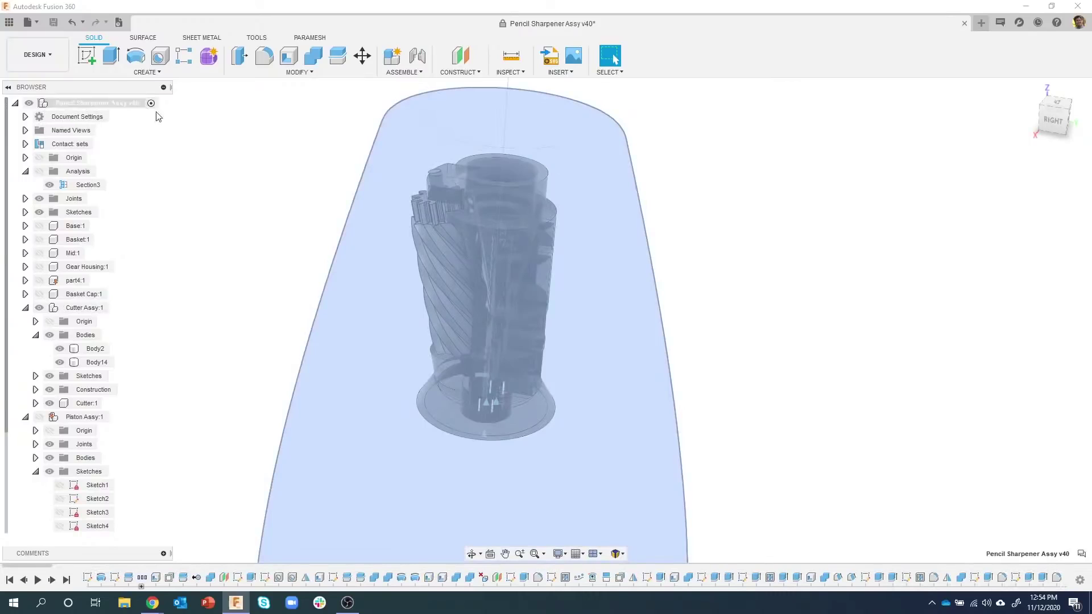
pyautogui.rightClick(111, 105)
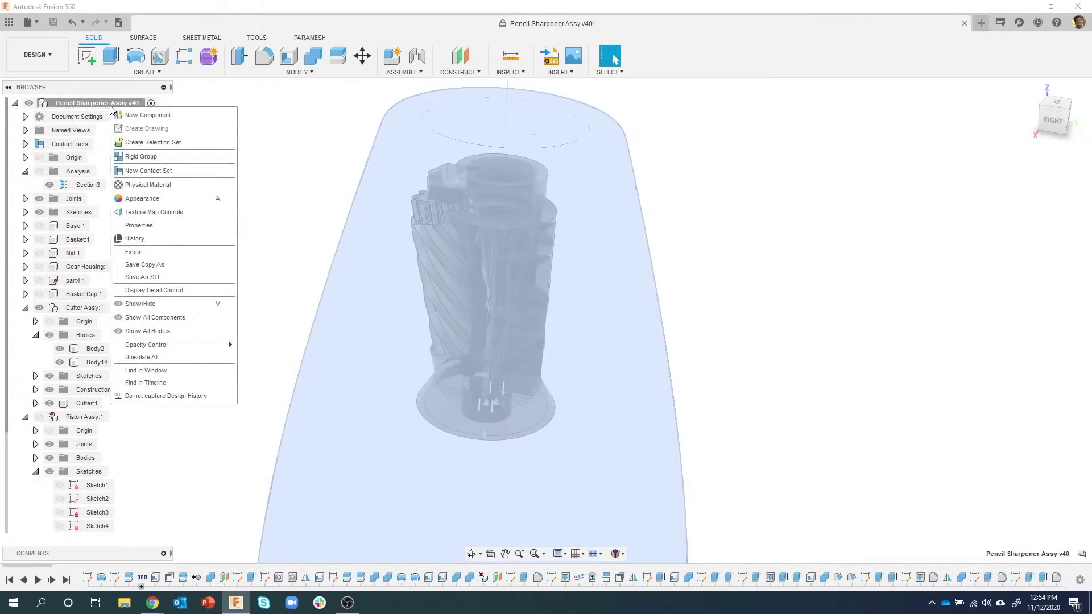
pyautogui.click(163, 357)
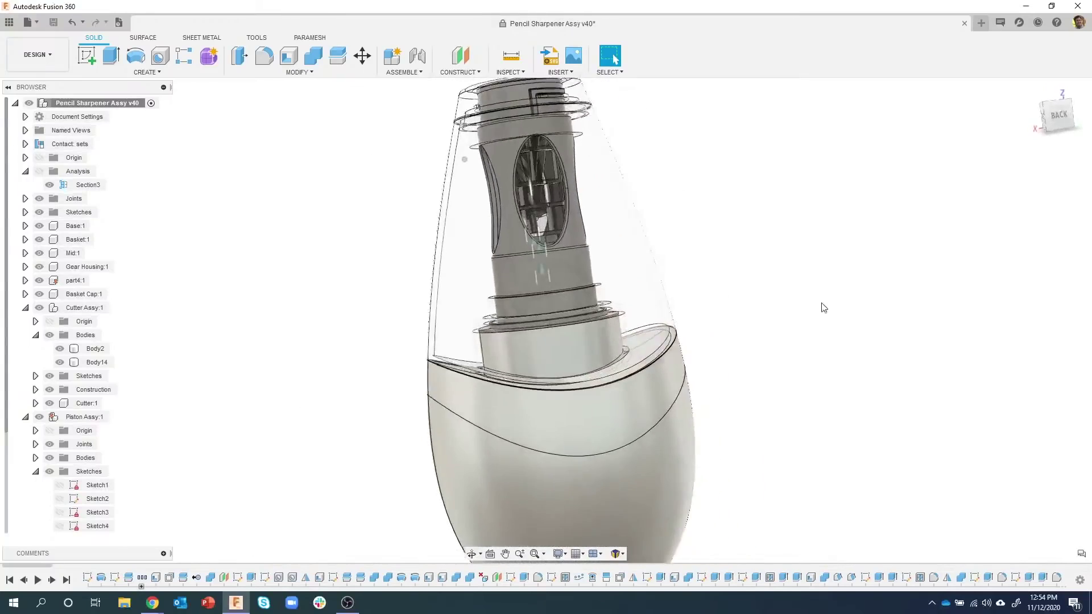
# Locate the failing RemoveInstance feature of the 34-tooth Internal Gear in the design history, review its error details, and check the remaining features.
pyautogui.moveTo(35, 571); pyautogui.dragTo(585, 585)
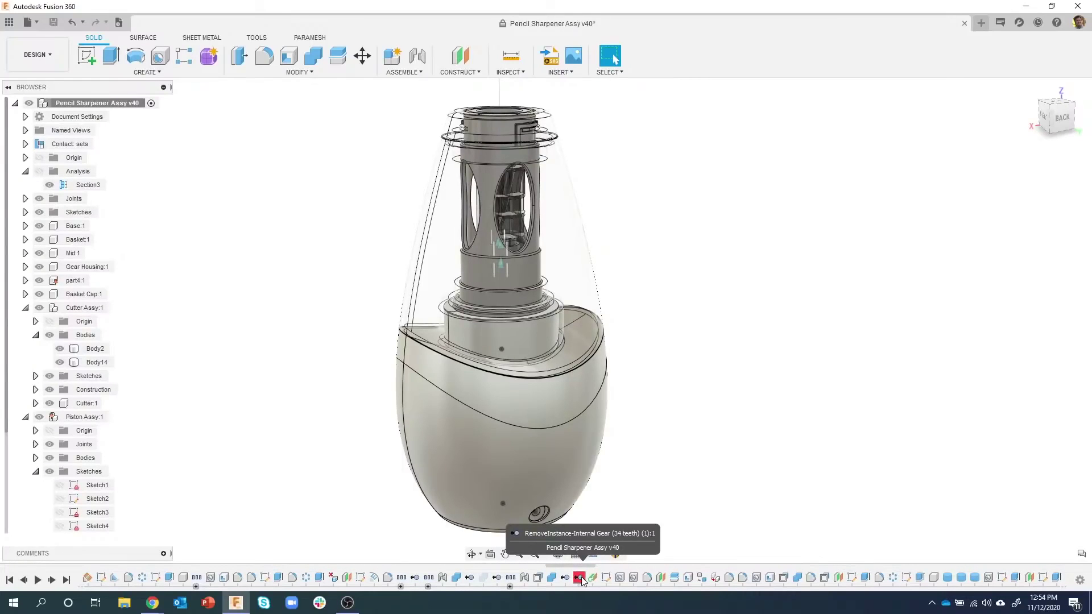
pyautogui.rightClick(579, 578)
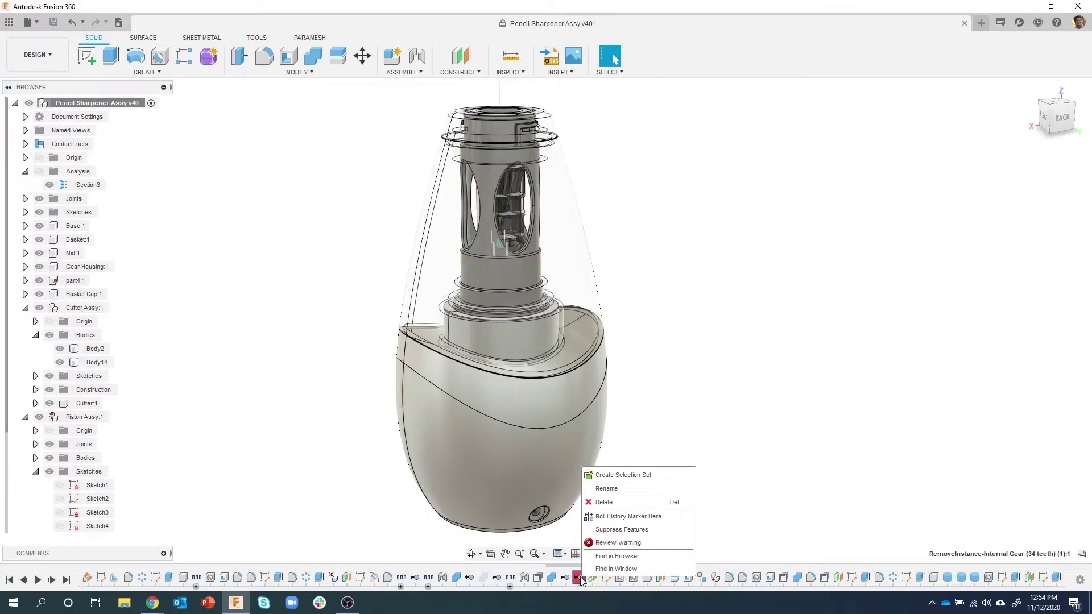
pyautogui.click(619, 544)
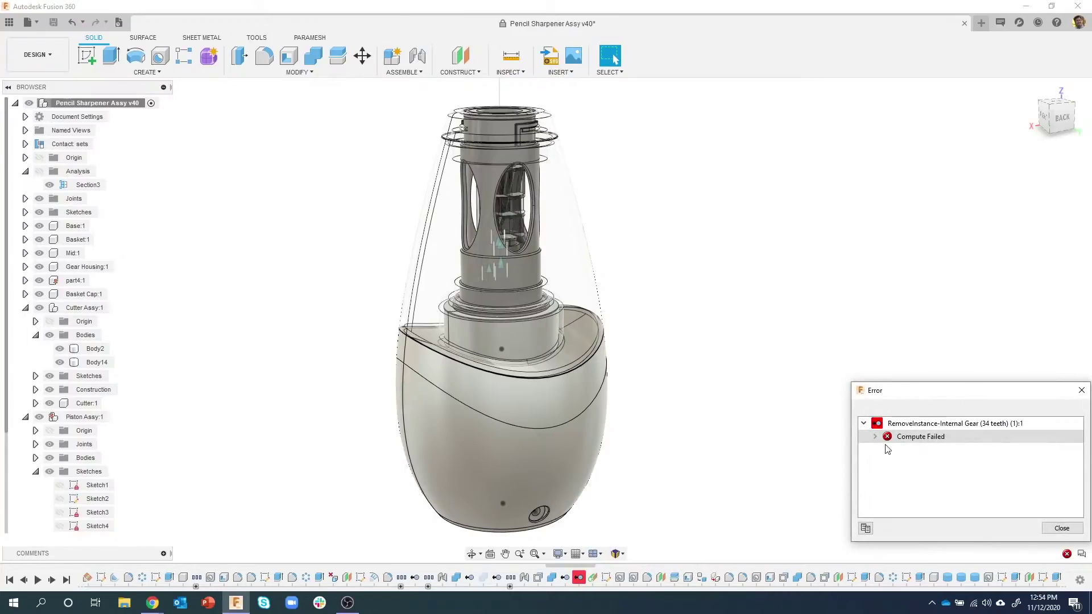
pyautogui.click(876, 437)
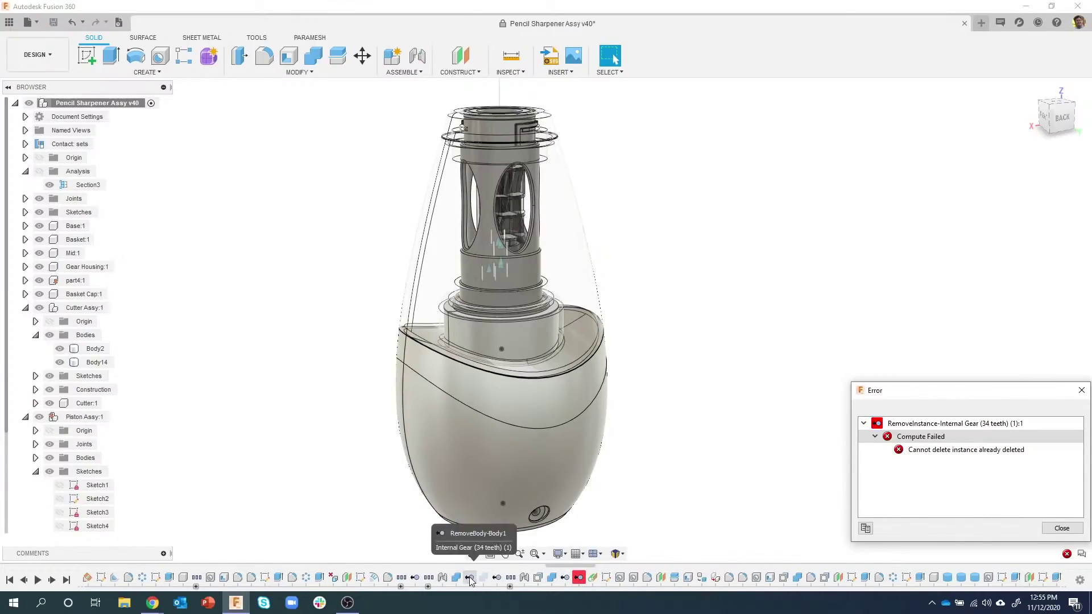
pyautogui.click(1061, 528)
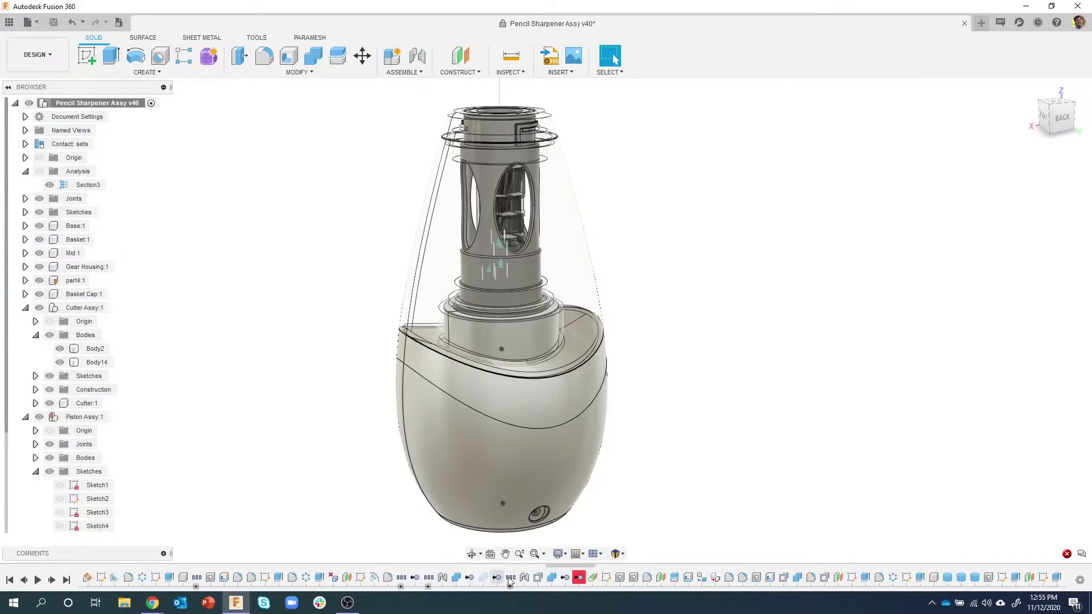
pyautogui.moveTo(565, 565); pyautogui.dragTo(1060, 570)
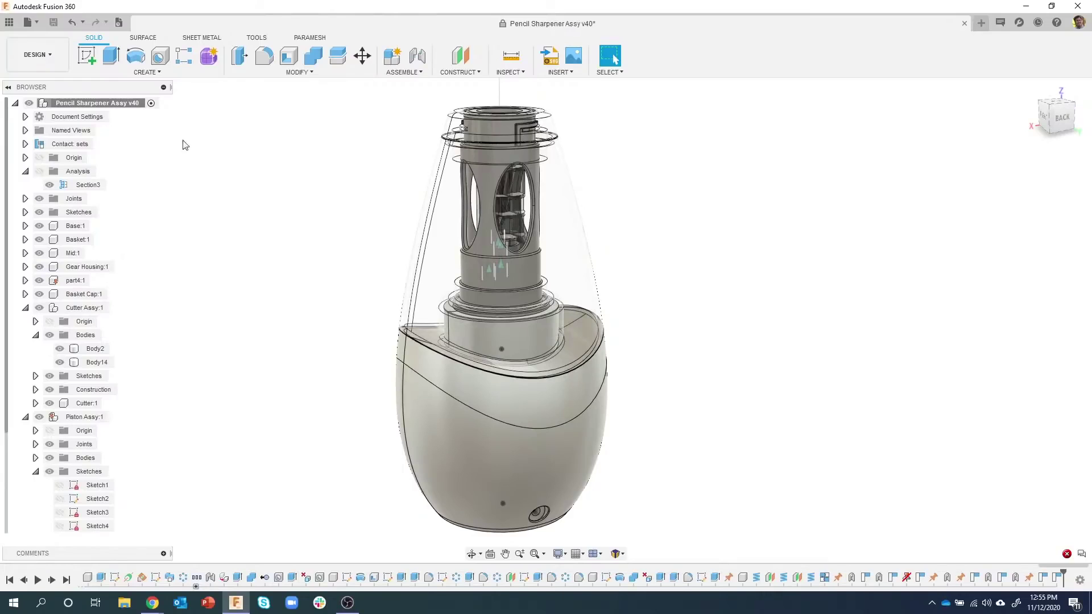
# Open the Edit_In_Place design from the EditInPlace project folder and orient the sectioned assembly to the front.
pyautogui.click(8, 24)
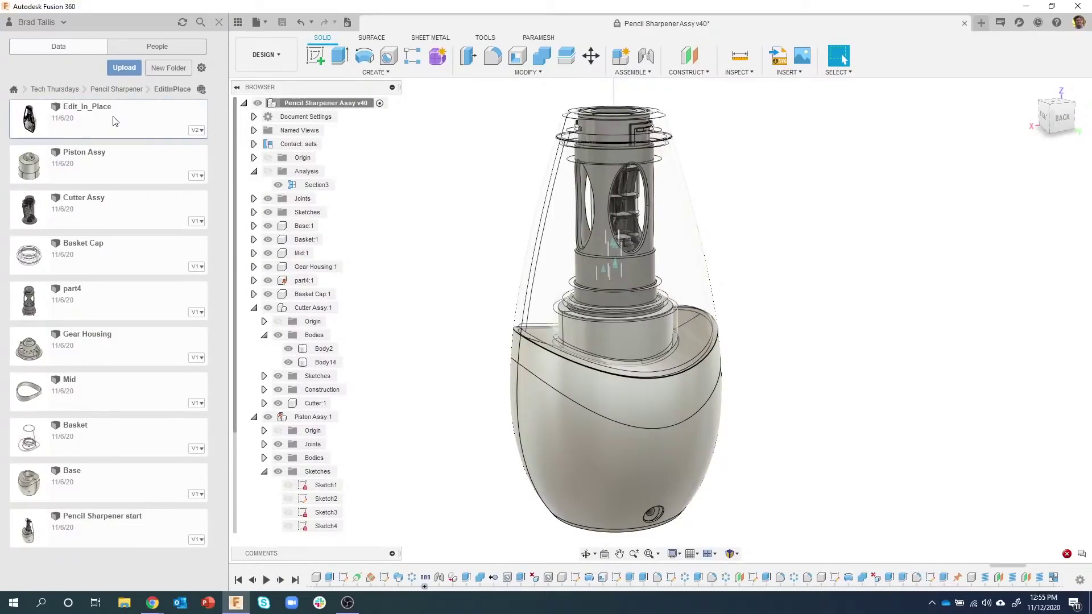
pyautogui.doubleClick(113, 121)
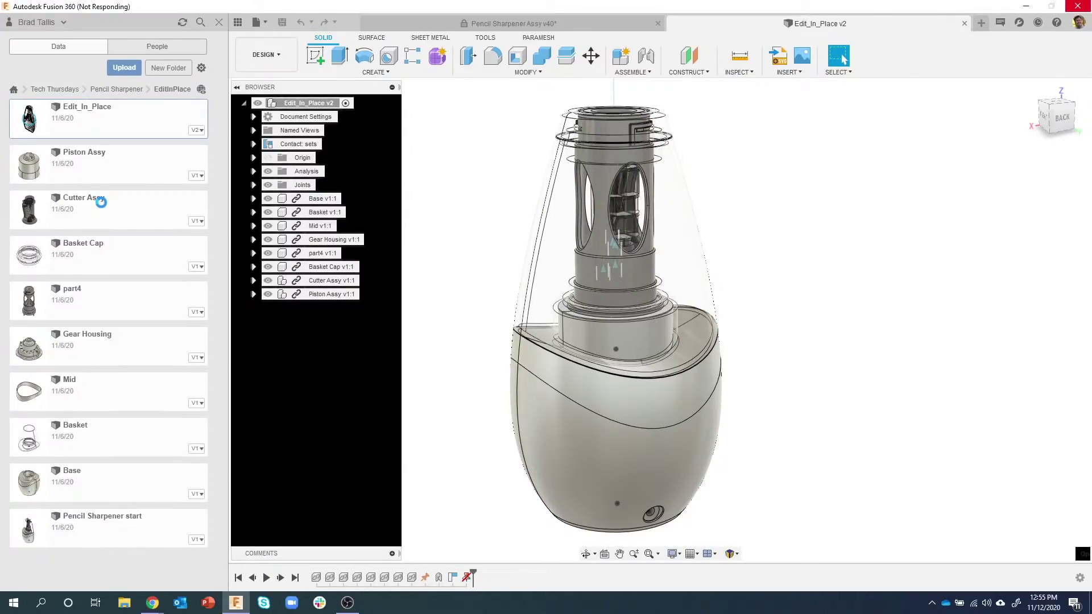
pyautogui.rightClick(99, 203)
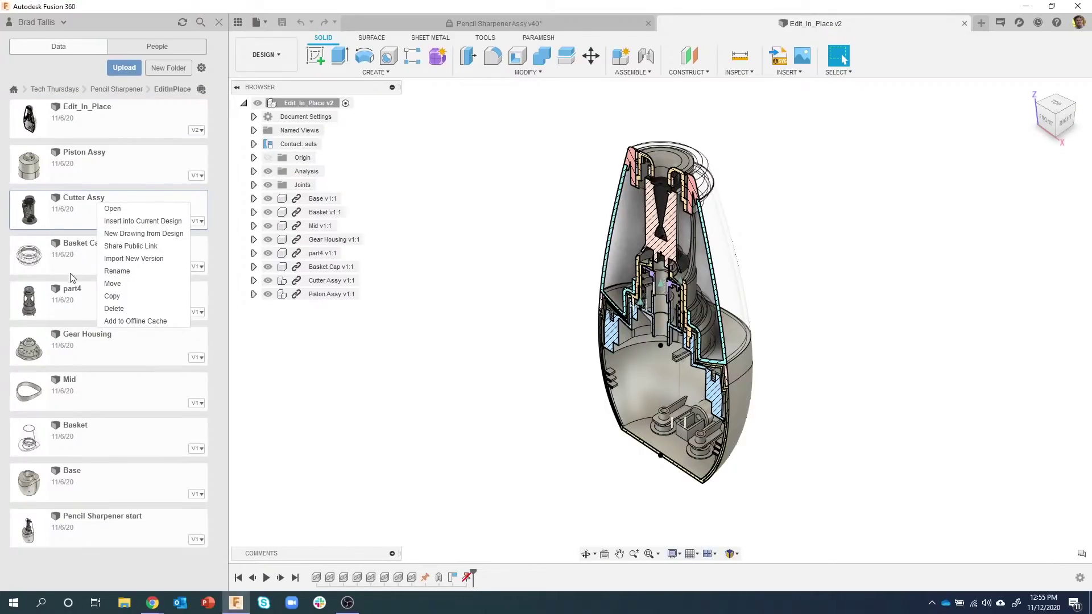
pyautogui.click(445, 292)
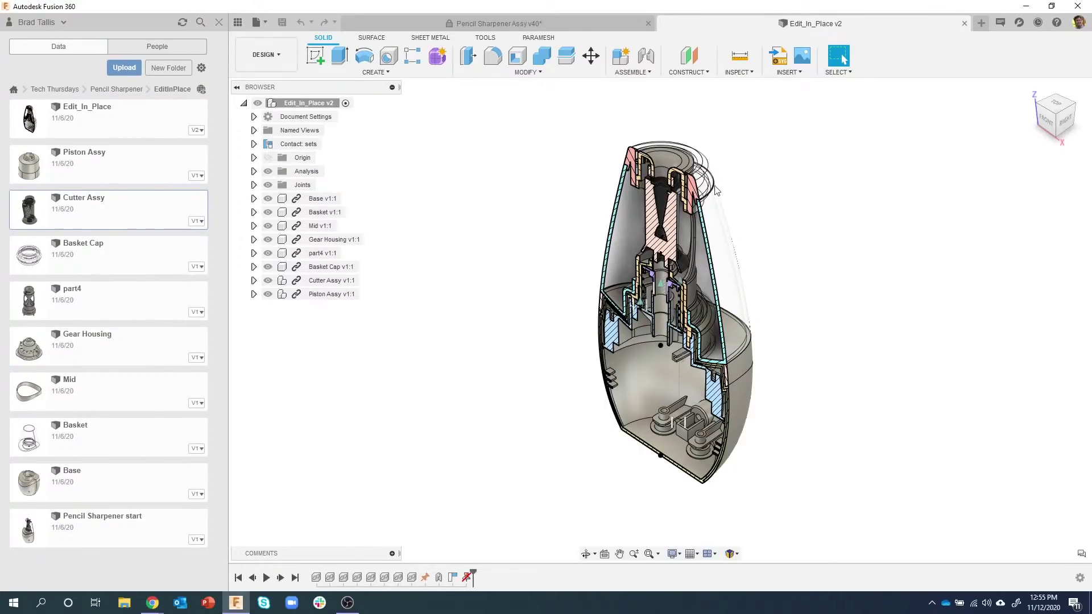
pyautogui.keyDown('shift'); pyautogui.moveTo(839, 341); pyautogui.dragTo(713, 341, button='middle'); pyautogui.keyUp('shift')
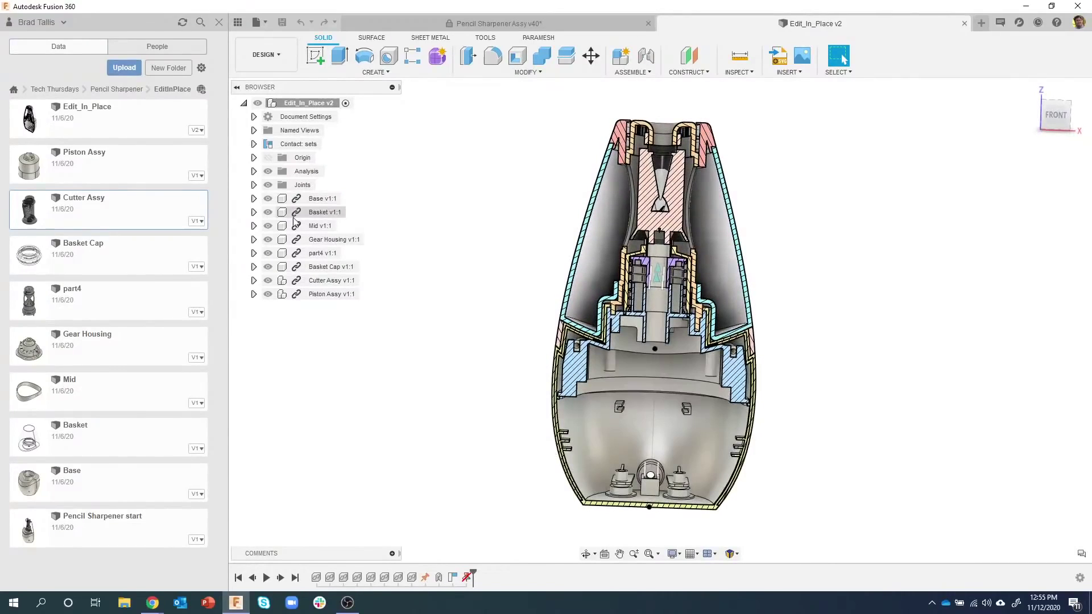
pyautogui.click(238, 23)
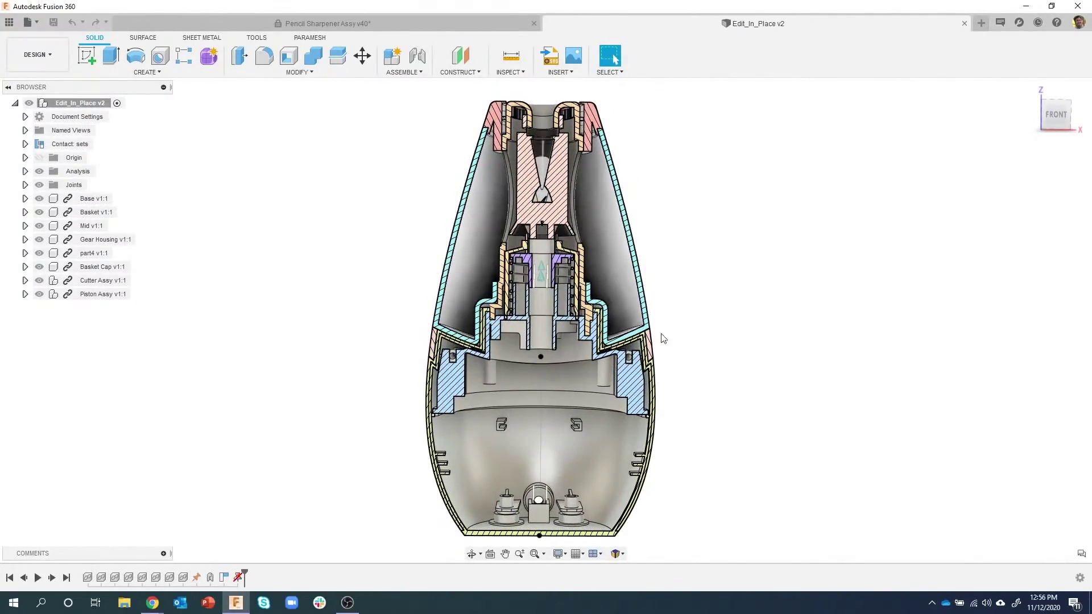
# Start an associative edit in place of the Piston Assy component at the overlap near the spring seat, and acknowledge the associativity notice.
pyautogui.scroll(5, 677, 261)
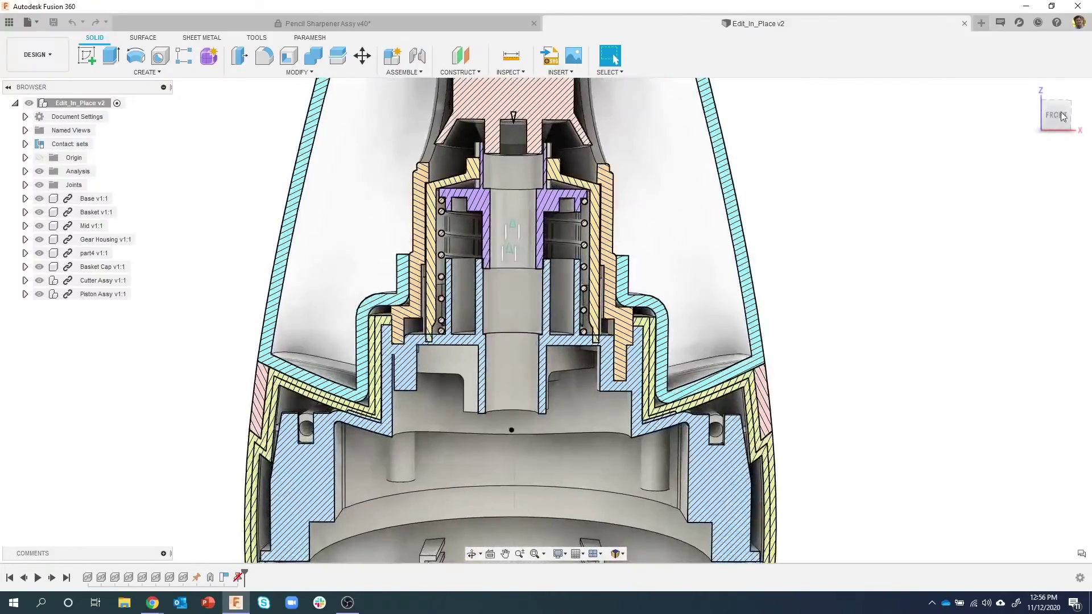
pyautogui.scroll(3, 421, 319)
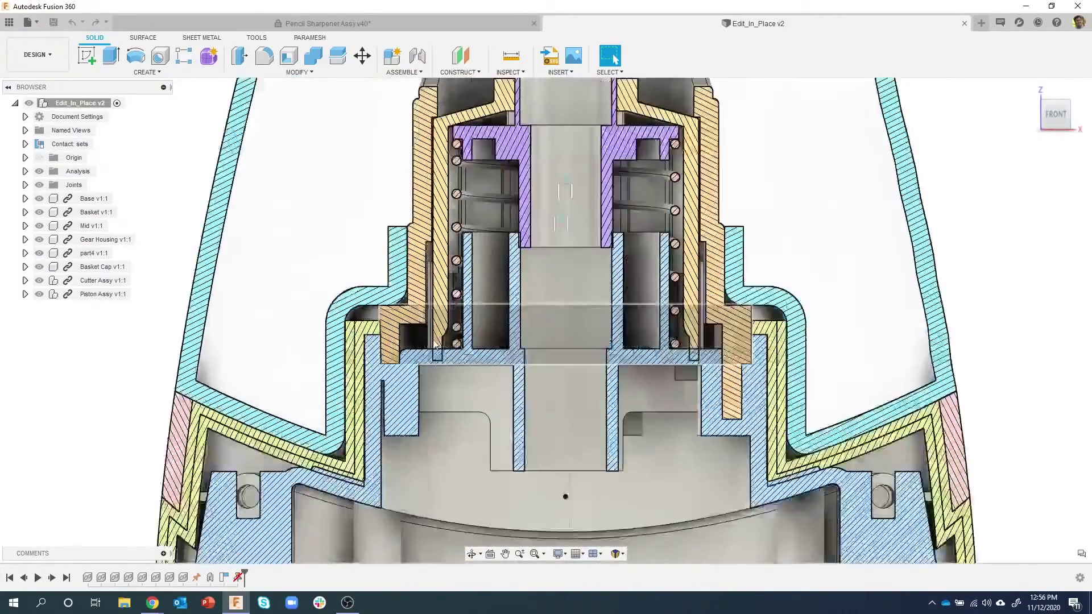
pyautogui.scroll(4, 437, 344)
pyautogui.click(457, 314)
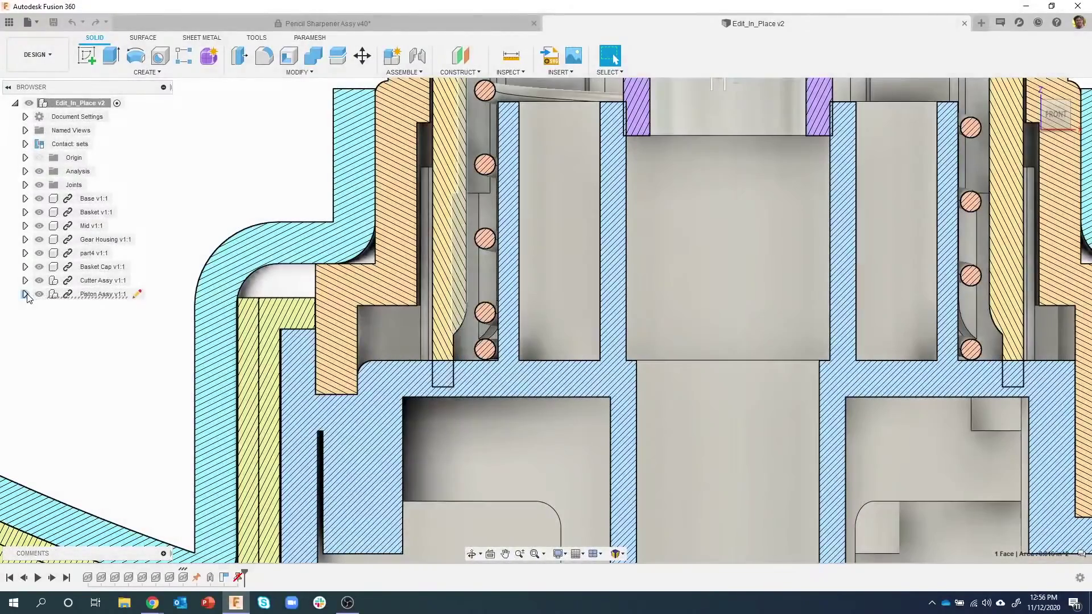
pyautogui.click(25, 294)
pyautogui.click(103, 294)
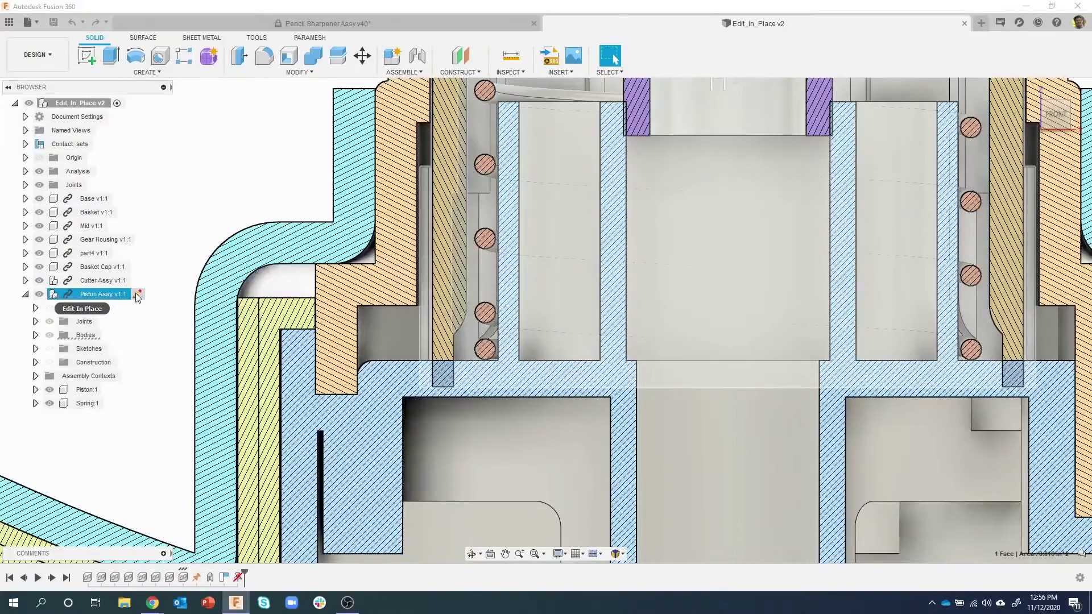
pyautogui.click(138, 294)
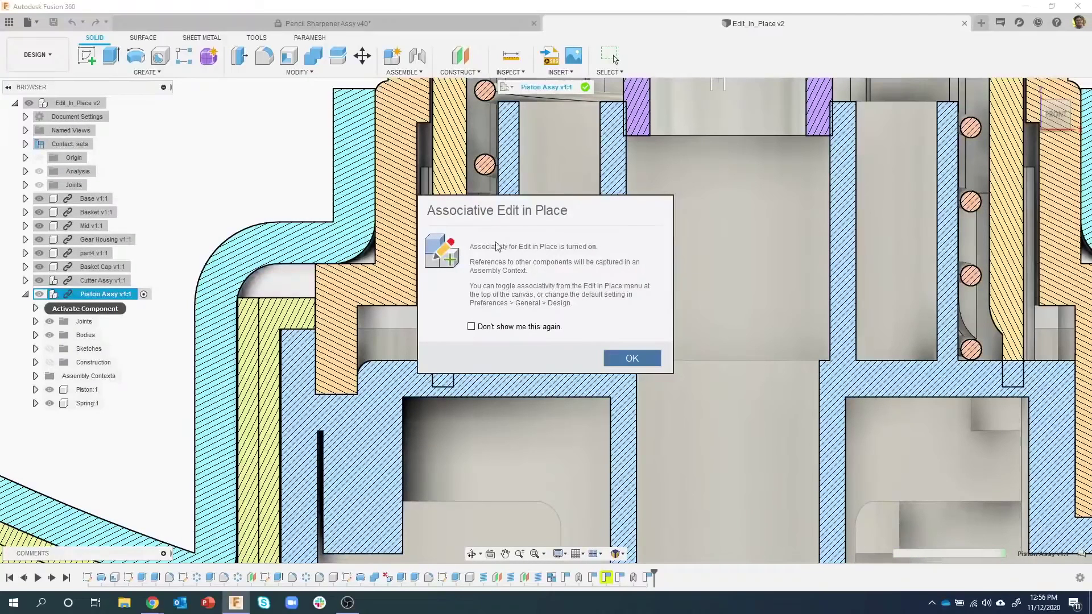
pyautogui.click(623, 362)
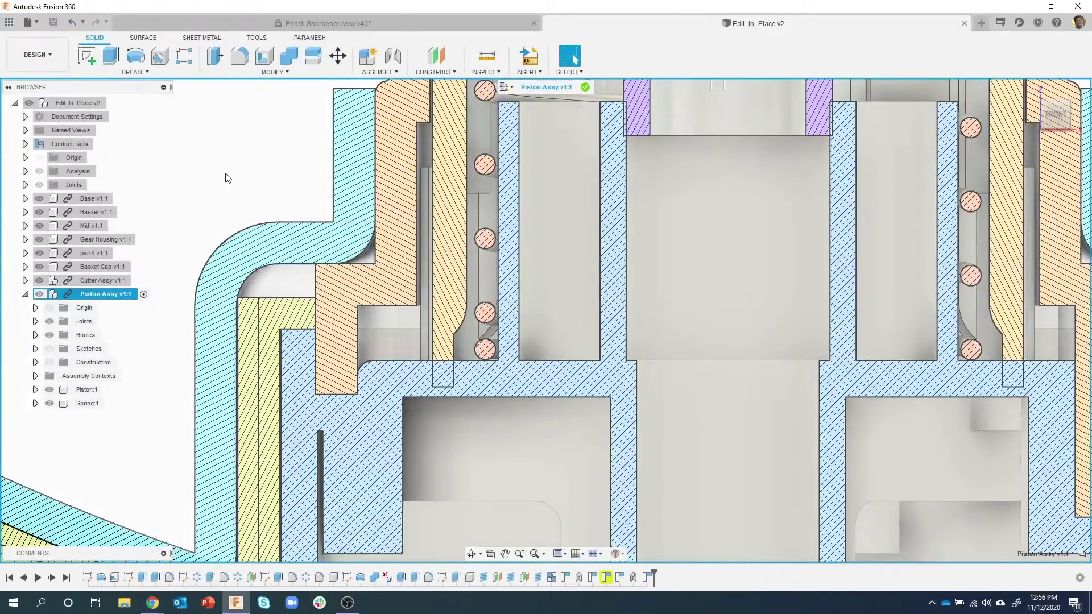
# Examine the sectioned parts around the piston and review the component files in the EditInPlace project folder.
pyautogui.moveTo(228, 178); pyautogui.dragTo(584, 135, button='middle')
pyautogui.press('Escape')
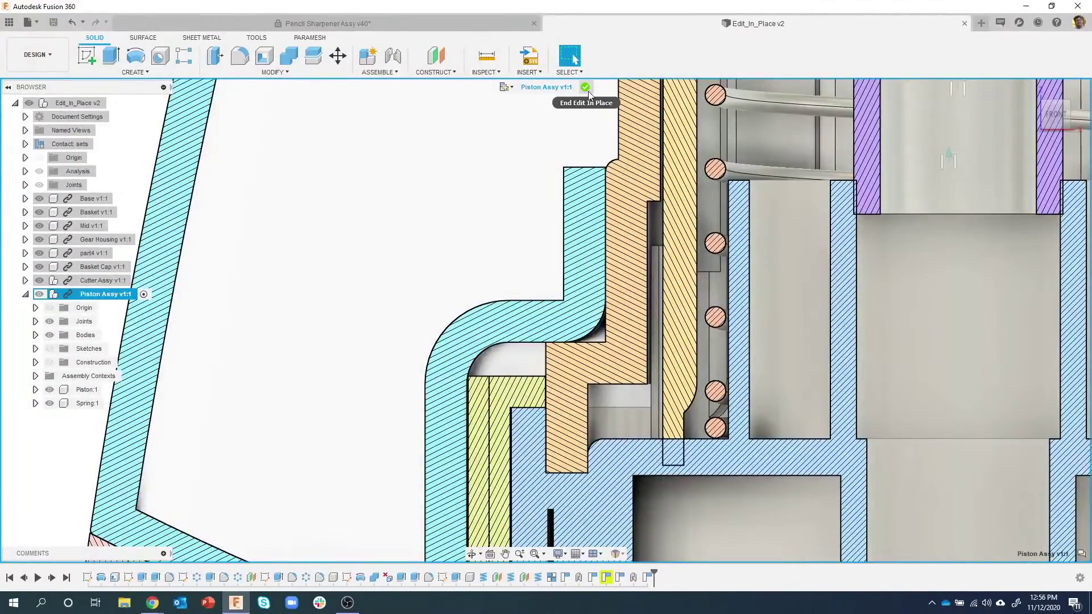
pyautogui.scroll(-5, 301, 285)
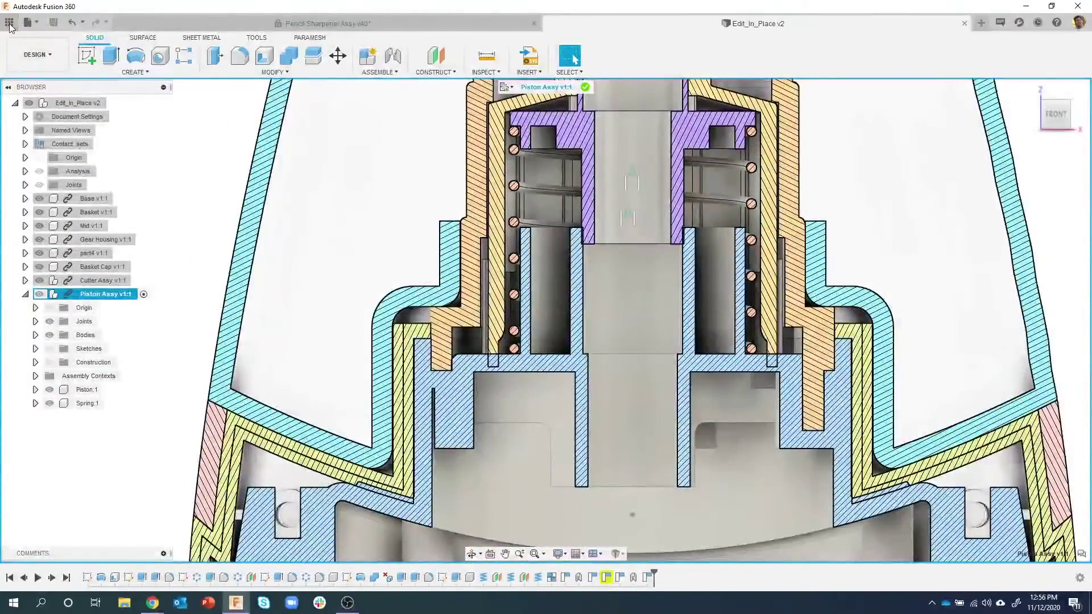
pyautogui.click(9, 23)
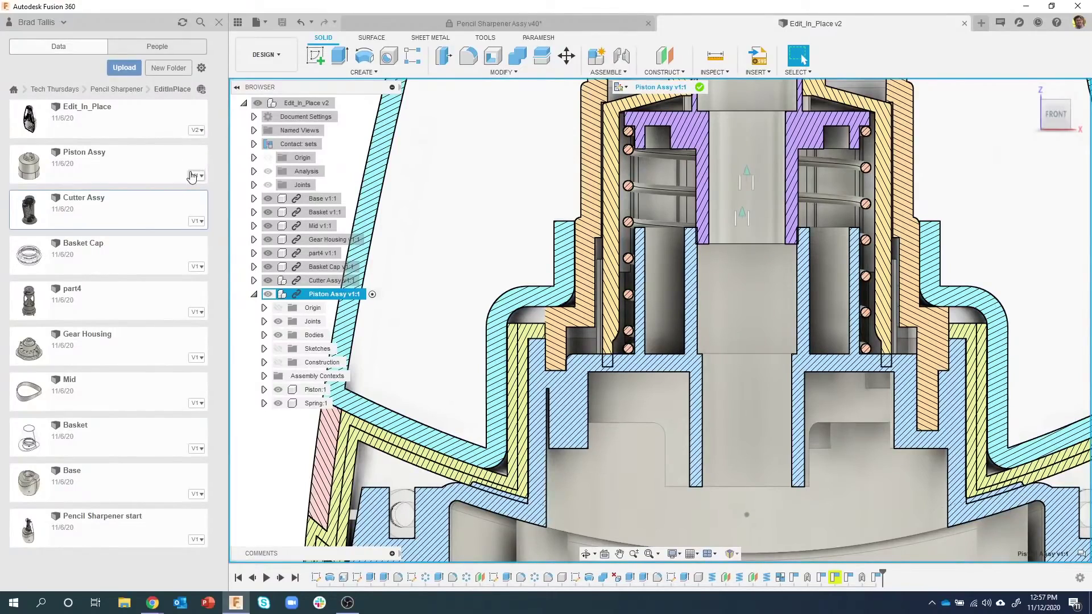
pyautogui.click(238, 21)
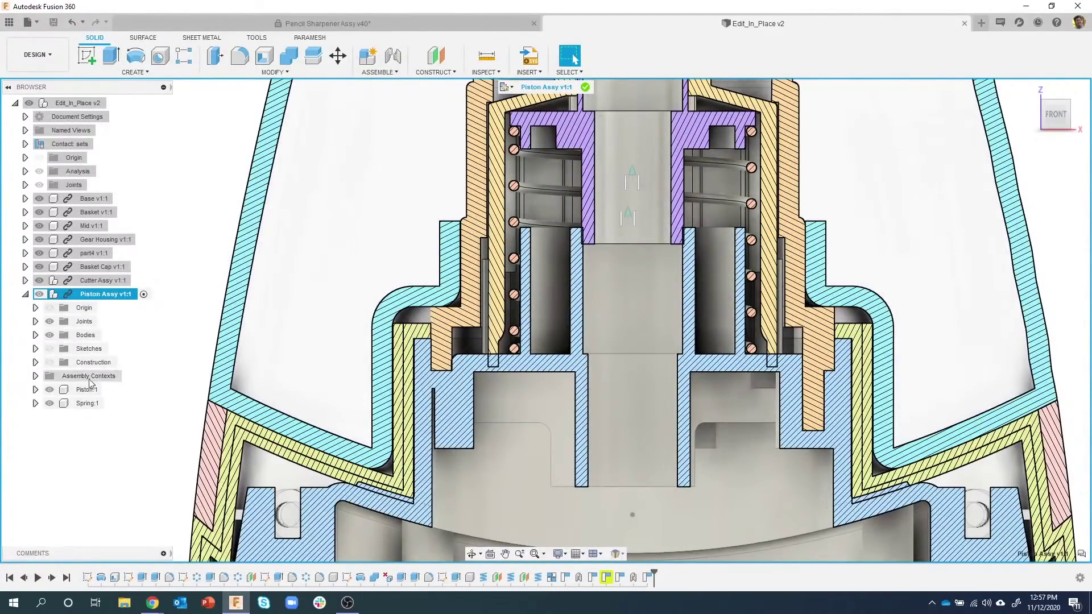
# List the Piston Assy sketches and display Sketch1 briefly to inspect its profile, then hide it again.
pyautogui.click(36, 349)
pyautogui.click(57, 363)
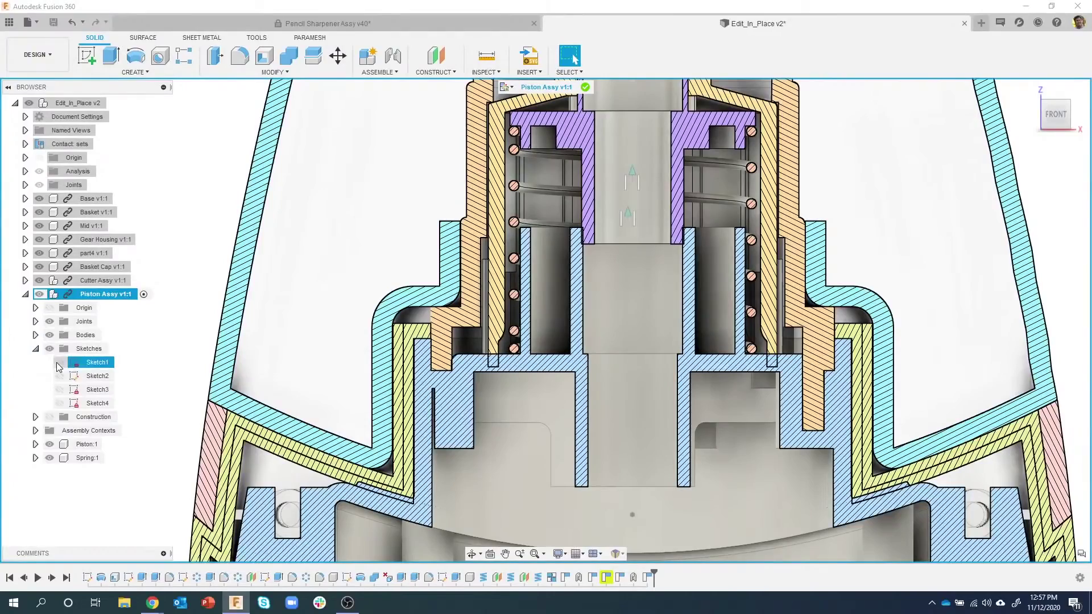
pyautogui.click(59, 363)
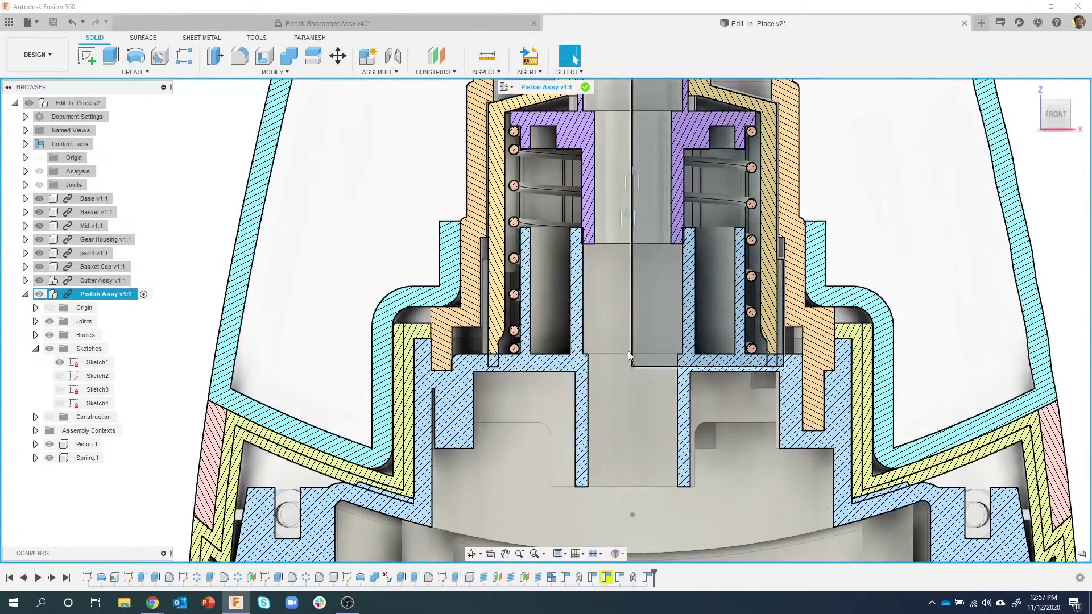
pyautogui.click(61, 364)
pyautogui.click(59, 363)
# Extrude the bottom ring face of the Piston Assy body upward as a cut of about 0.014 in.
pyautogui.scroll(5, 499, 368)
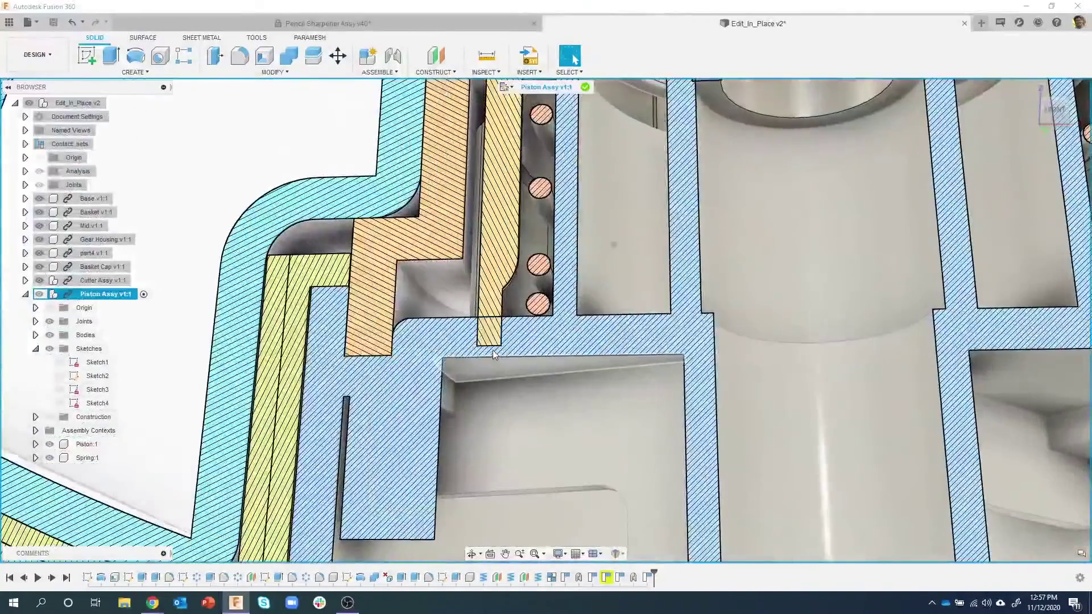
pyautogui.click(488, 350)
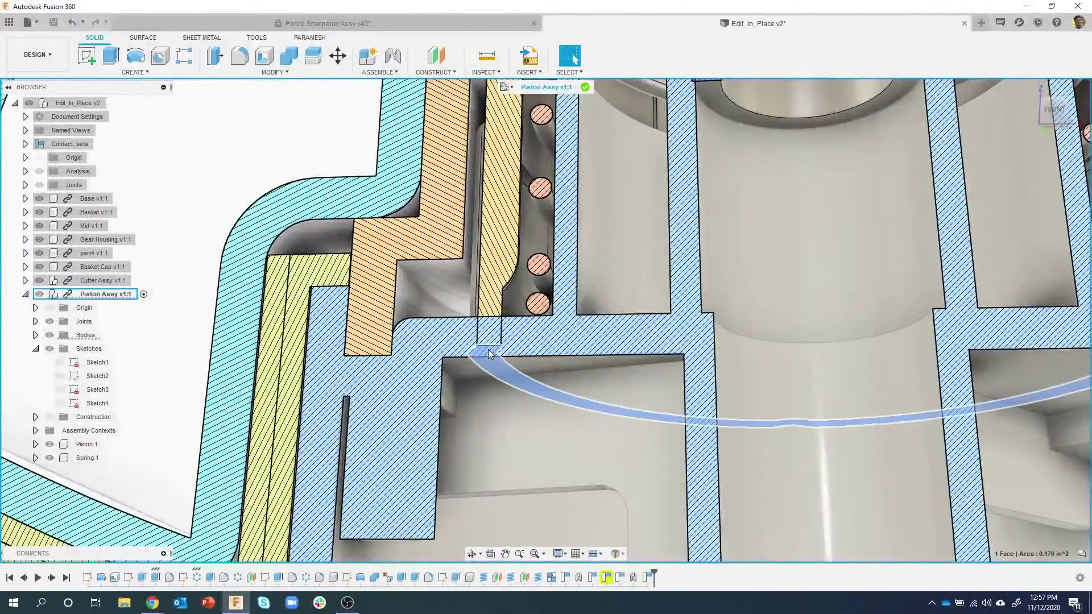
pyautogui.rightClick(488, 353)
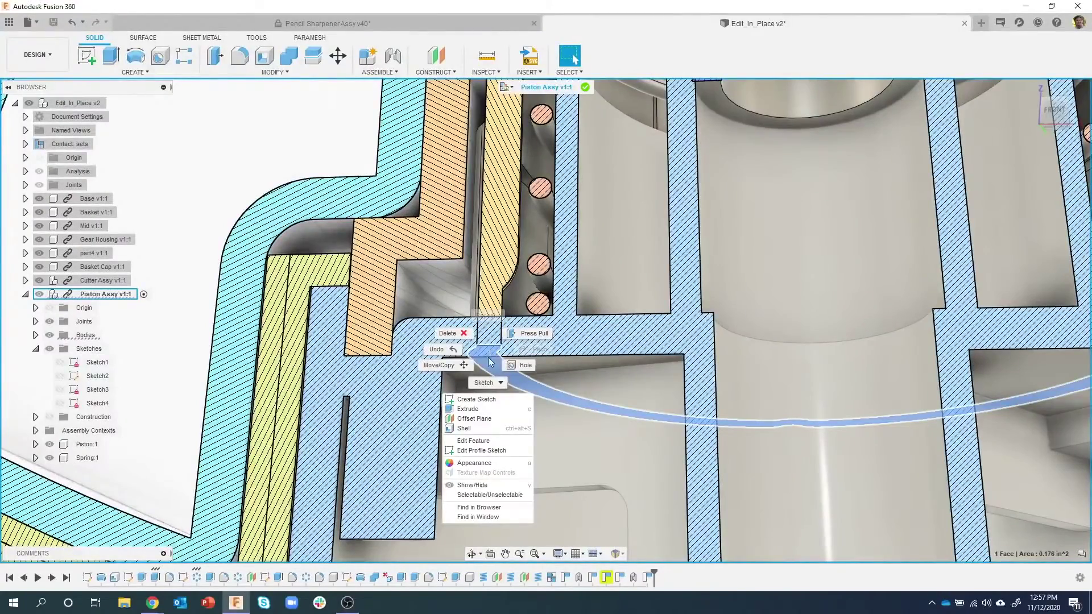
pyautogui.click(474, 407)
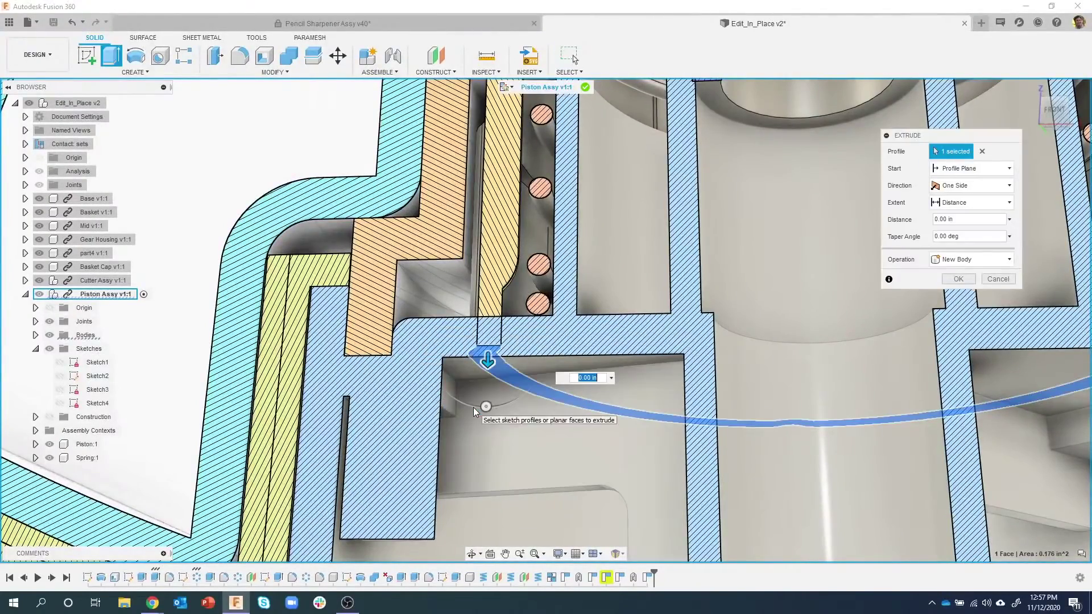
pyautogui.keyDown('shift'); pyautogui.moveTo(474, 408); pyautogui.dragTo(497, 384, button='middle'); pyautogui.keyUp('shift')
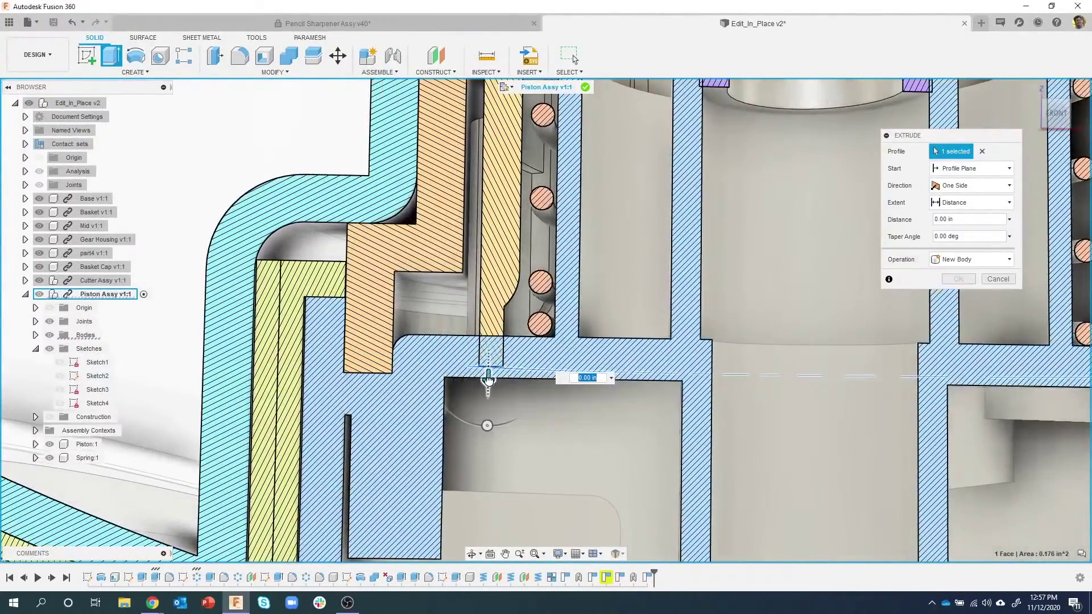
pyautogui.moveTo(488, 378); pyautogui.dragTo(486, 370)
pyautogui.keyDown('shift'); pyautogui.moveTo(544, 423); pyautogui.dragTo(626, 378, button='middle'); pyautogui.keyUp('shift')
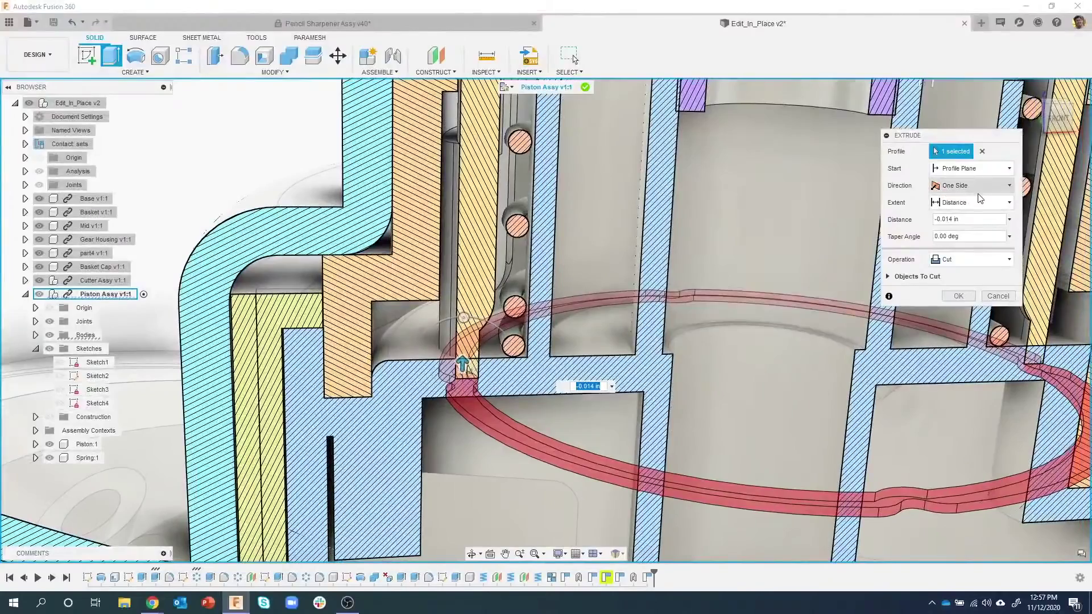
# Change the extrude cut's extent to To Object, ending at the Gear Housing's upper floor face, with Body1 as the cut object, and accept it.
pyautogui.click(961, 203)
pyautogui.click(962, 229)
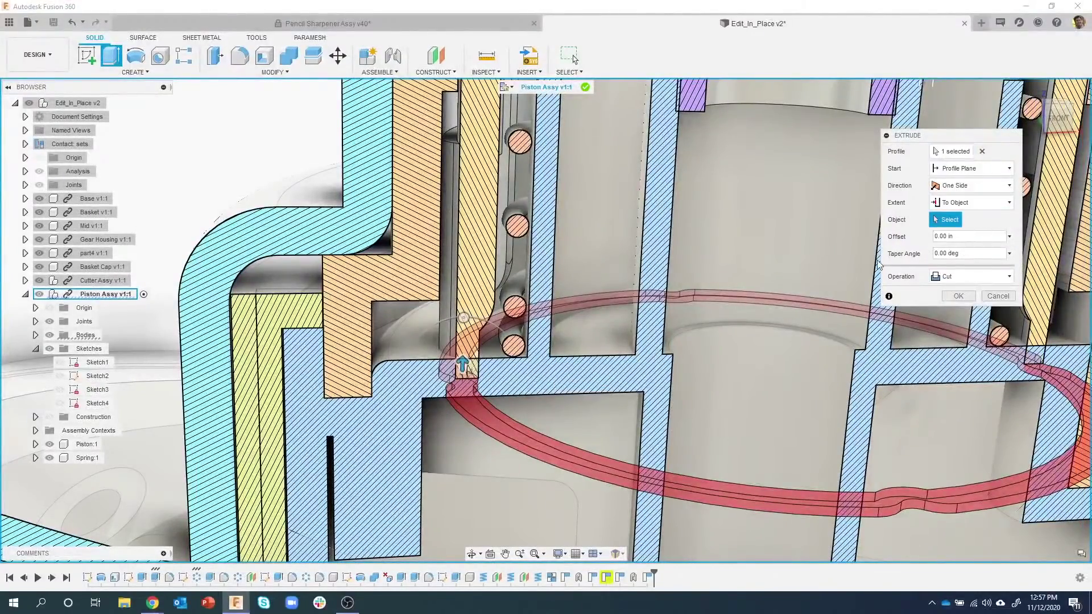
pyautogui.click(417, 349)
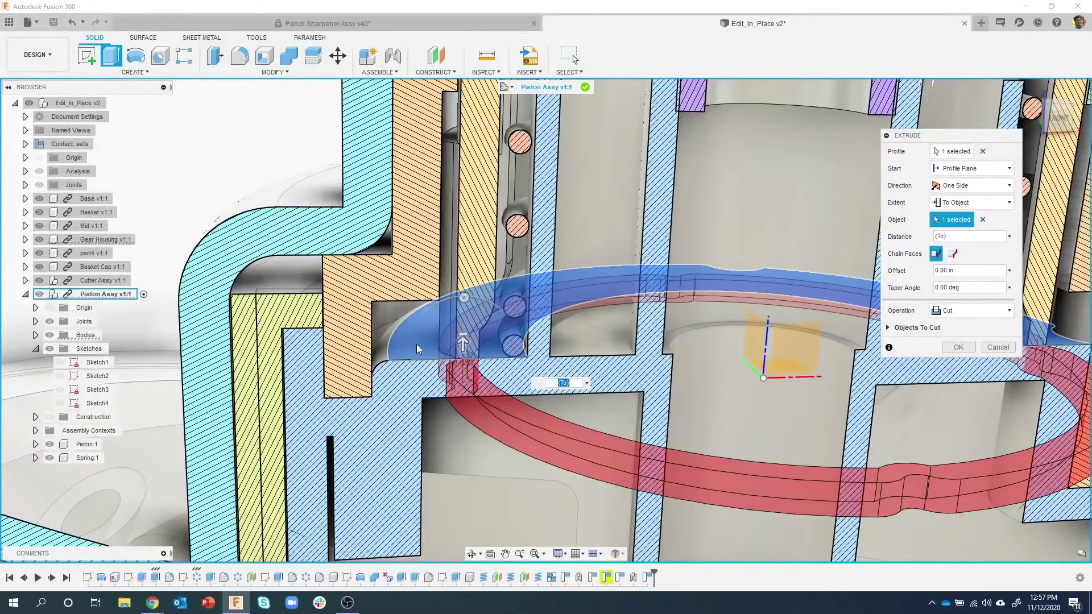
pyautogui.keyDown('shift'); pyautogui.moveTo(579, 420); pyautogui.dragTo(452, 196, button='middle'); pyautogui.keyUp('shift')
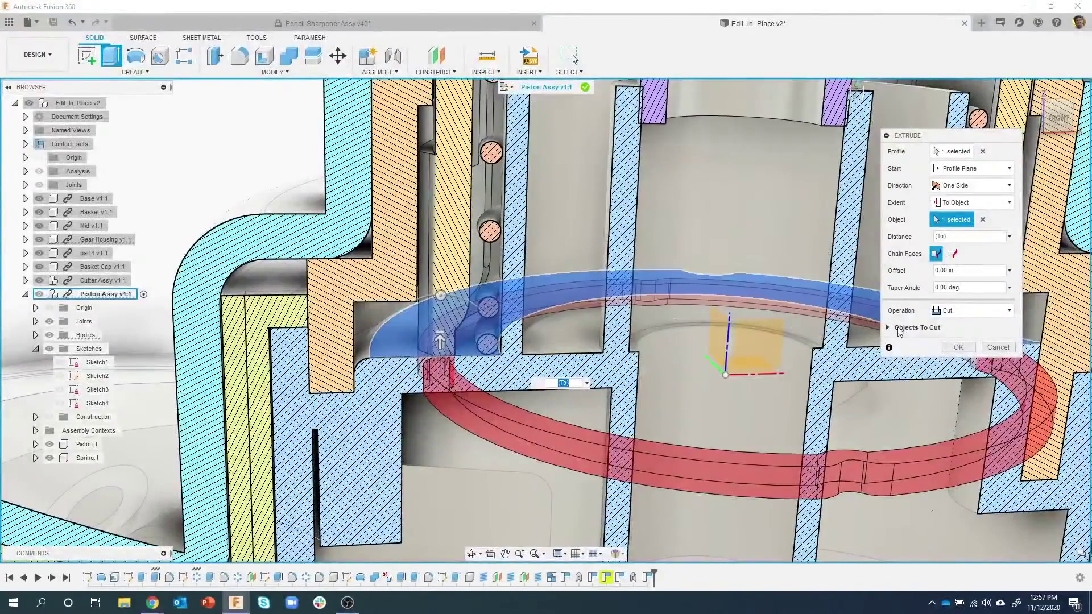
pyautogui.click(889, 328)
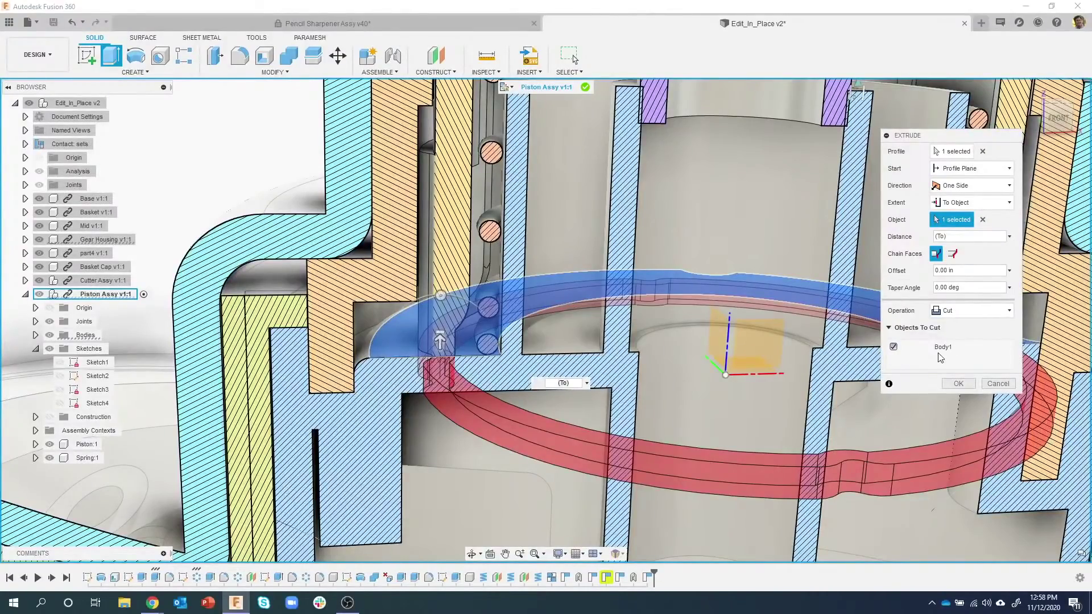
pyautogui.click(959, 385)
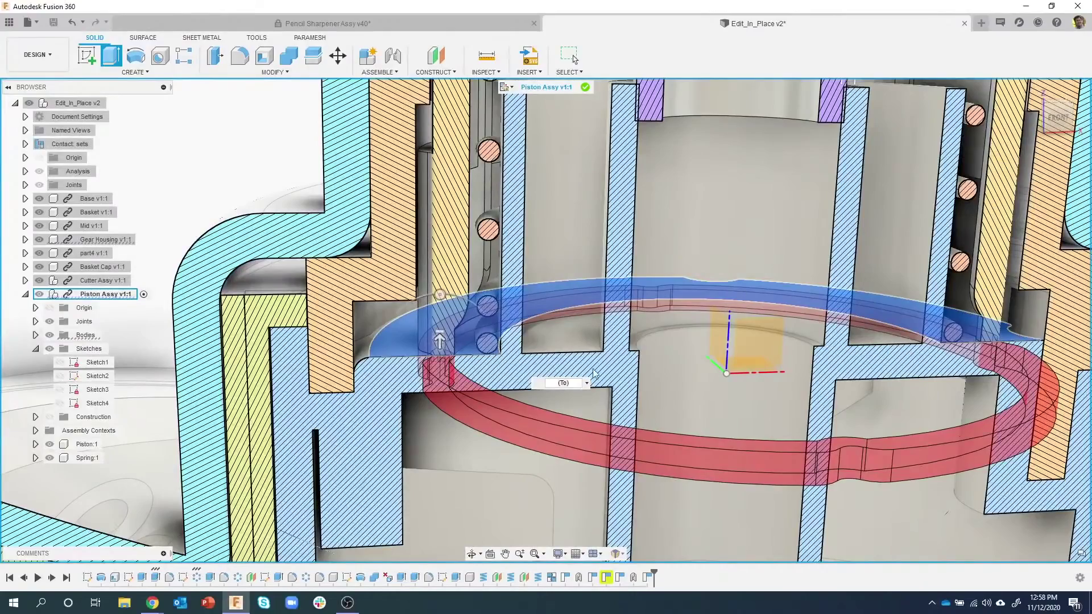
pyautogui.press('Escape')
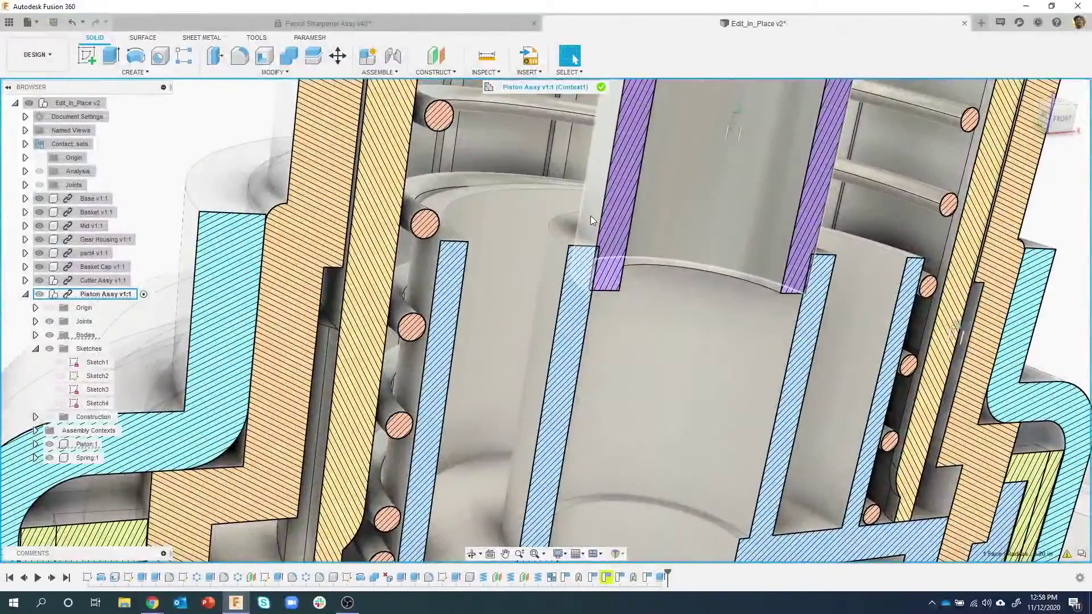
# Offset the outer cylindrical face of the Piston's lower sleeve by -0.007 in using Press Pull.
pyautogui.click(590, 216)
pyautogui.rightClick(590, 216)
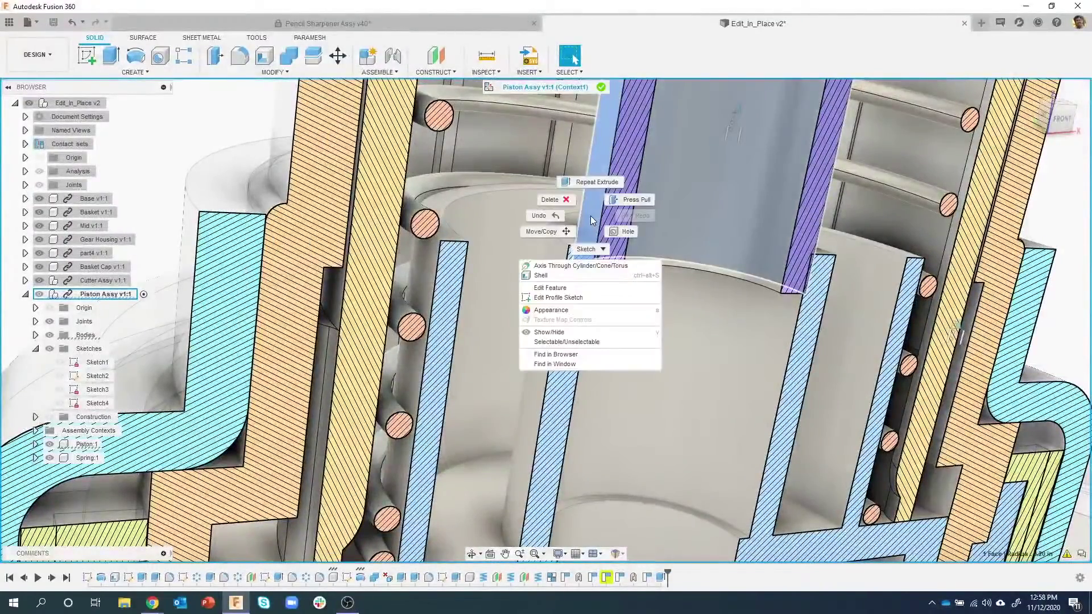
pyautogui.click(628, 201)
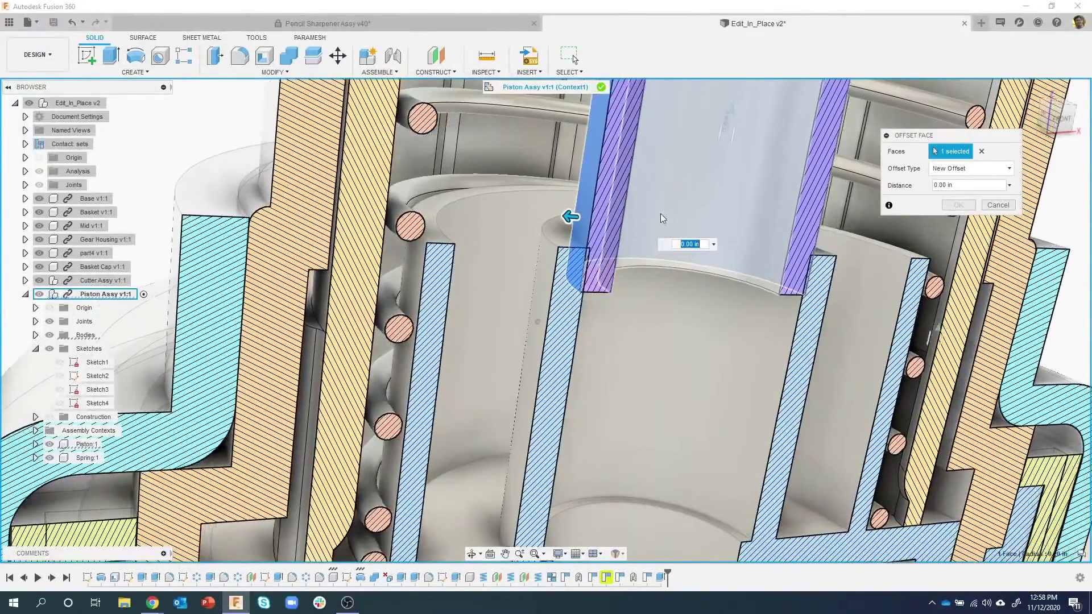
pyautogui.moveTo(568, 222); pyautogui.dragTo(566, 227)
pyautogui.keyDown('shift'); pyautogui.moveTo(566, 228); pyautogui.dragTo(580, 266, button='middle'); pyautogui.keyUp('shift')
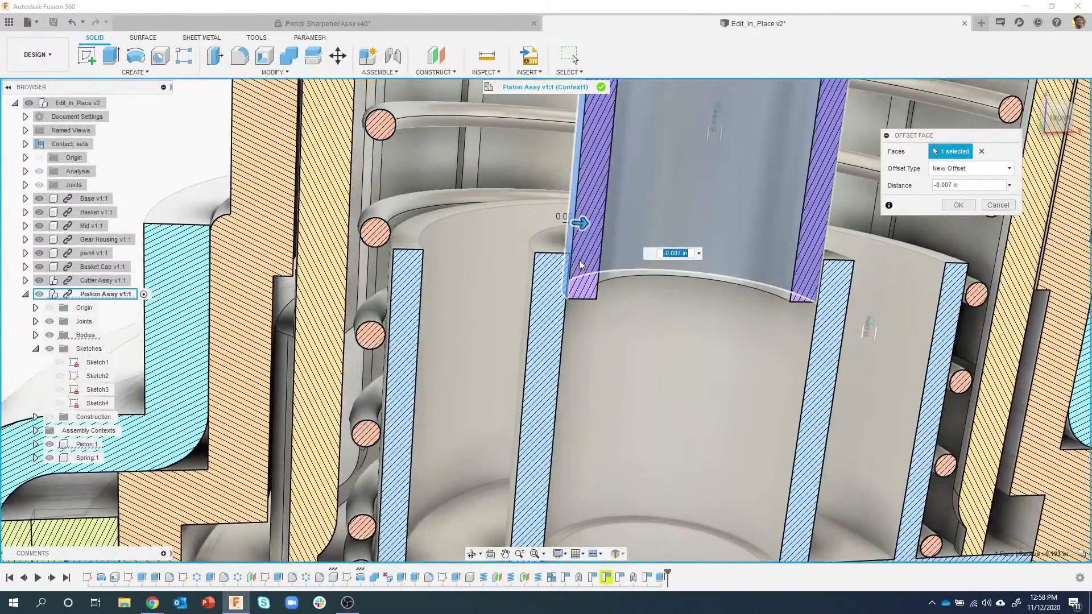
pyautogui.scroll(4, 580, 266)
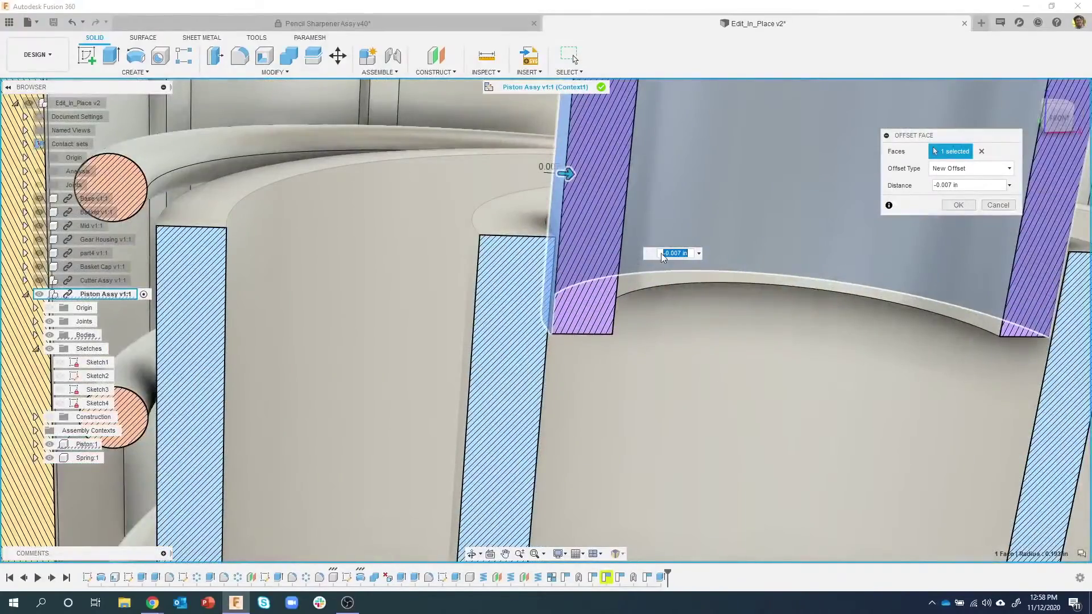
pyautogui.click(958, 205)
# Check the adjusted piston fit in the whole section and finish the Piston Assy edit in place.
pyautogui.scroll(-3, 536, 315)
pyautogui.scroll(-5, 536, 315)
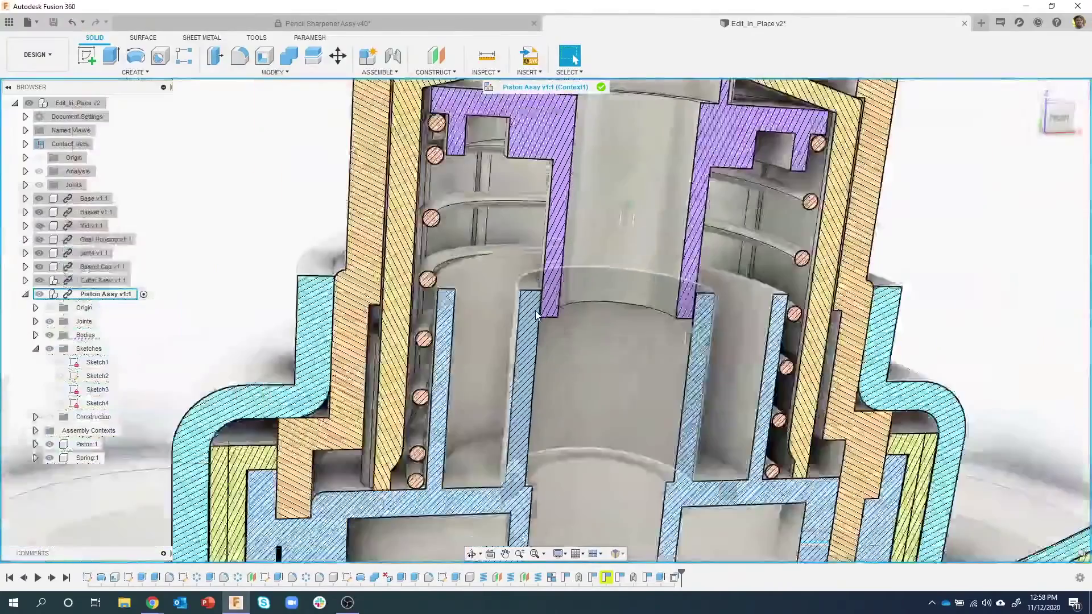
pyautogui.scroll(-3, 312, 303)
pyautogui.scroll(-1, 312, 303)
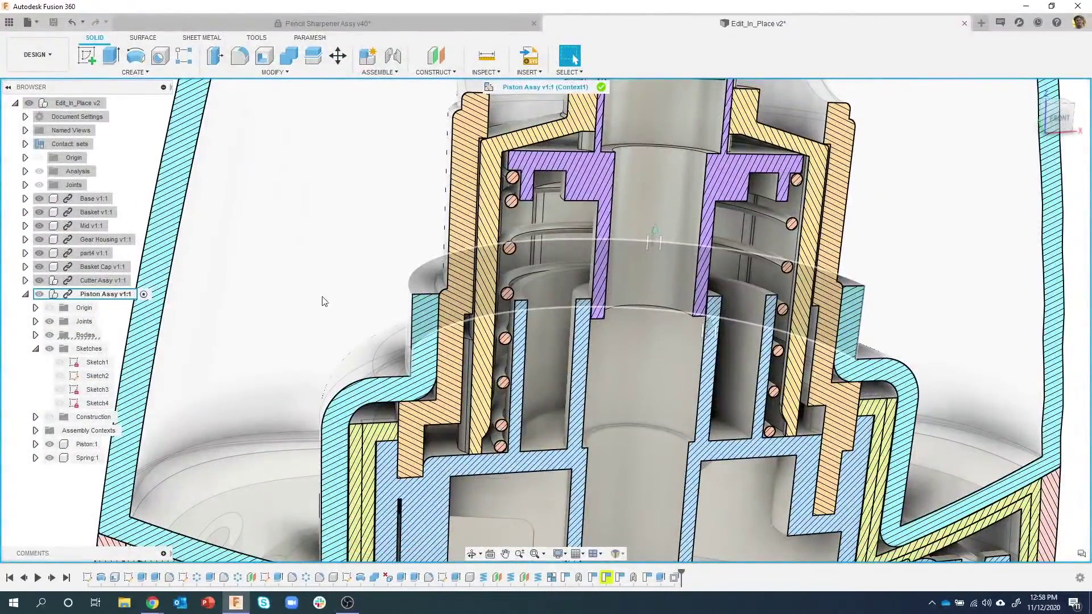
pyautogui.scroll(-5, 322, 302)
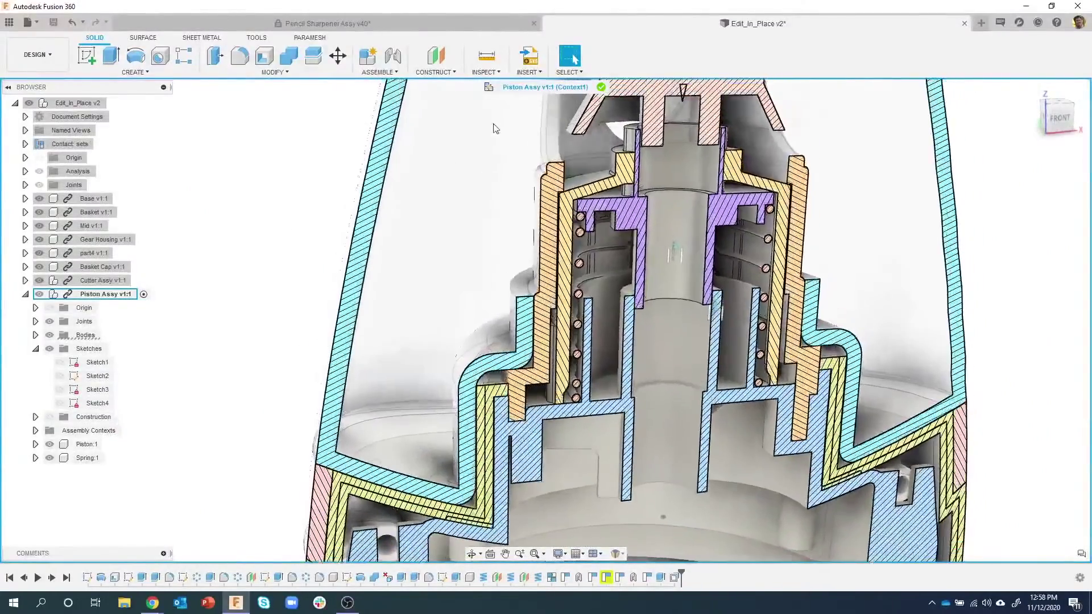
pyautogui.click(602, 87)
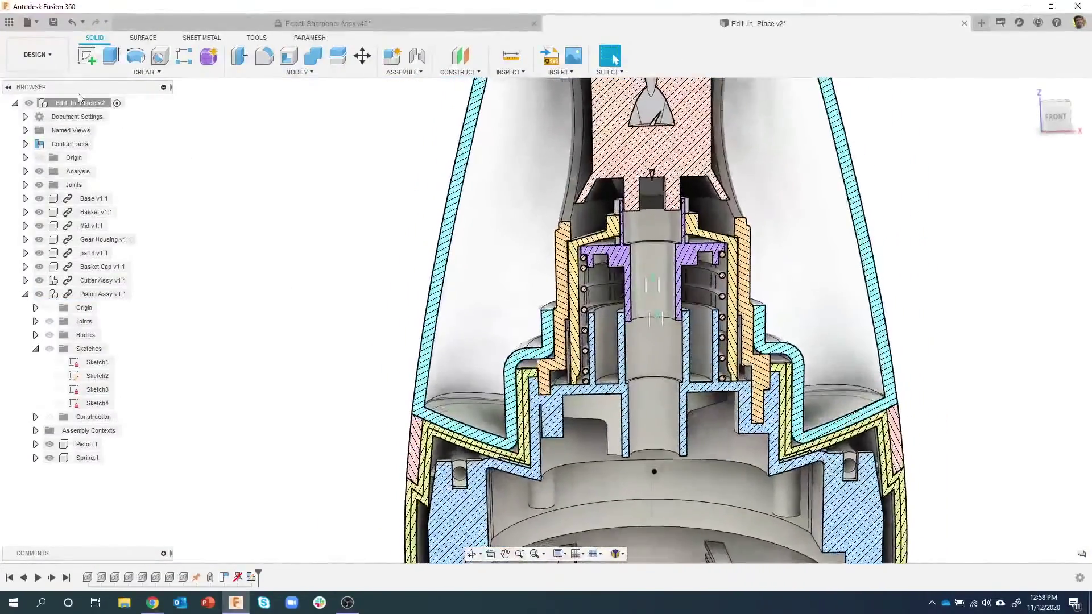
# Save new versions of Edit_In_Place and Piston Assy with the description User Saved, reviewing the list of designs being saved.
pyautogui.click(54, 23)
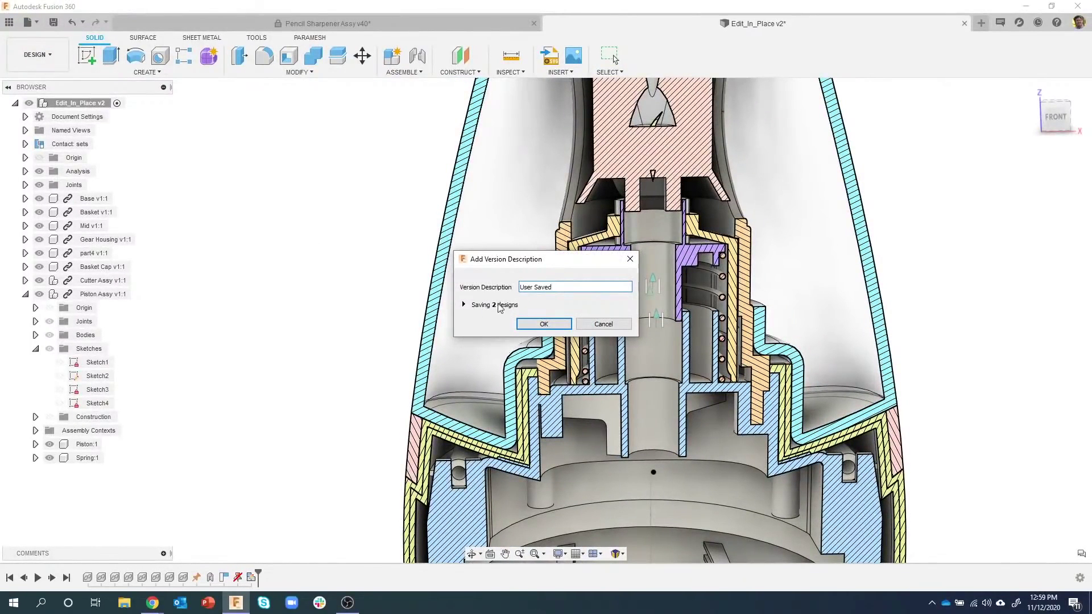
pyautogui.click(464, 306)
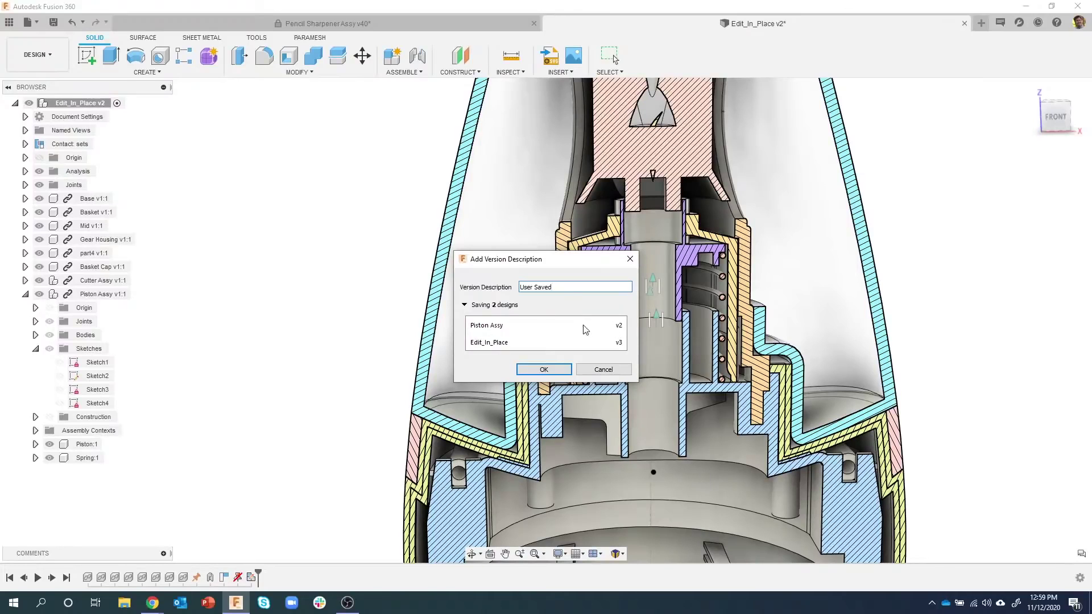
pyautogui.click(545, 370)
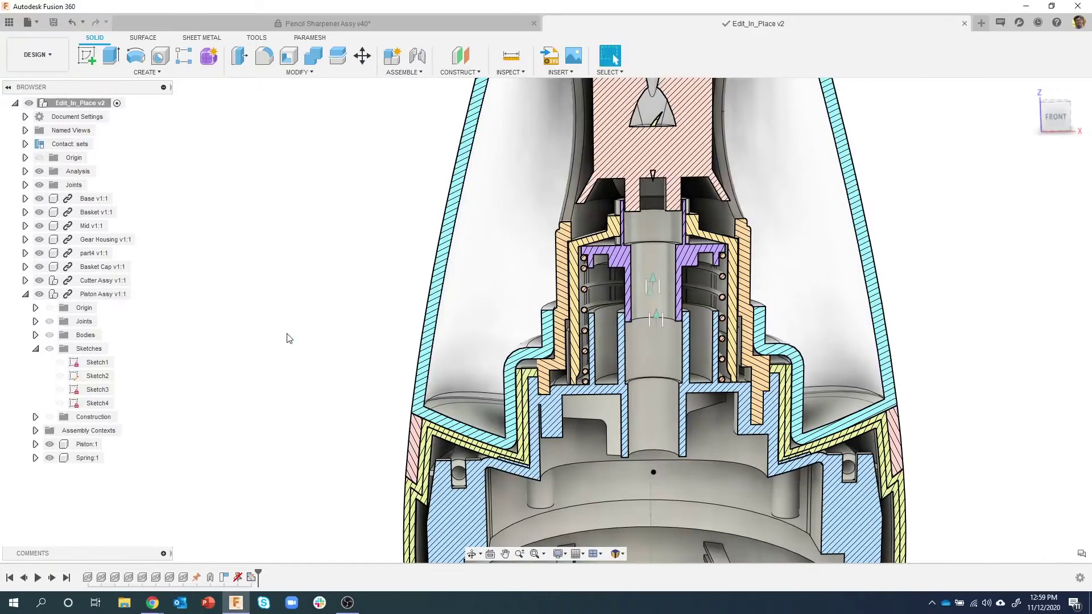
# Check the saved versions in the EditInPlace project folder and compare the Edit_In_Place section with the original Pencil Sharpener Assy.
pyautogui.click(9, 22)
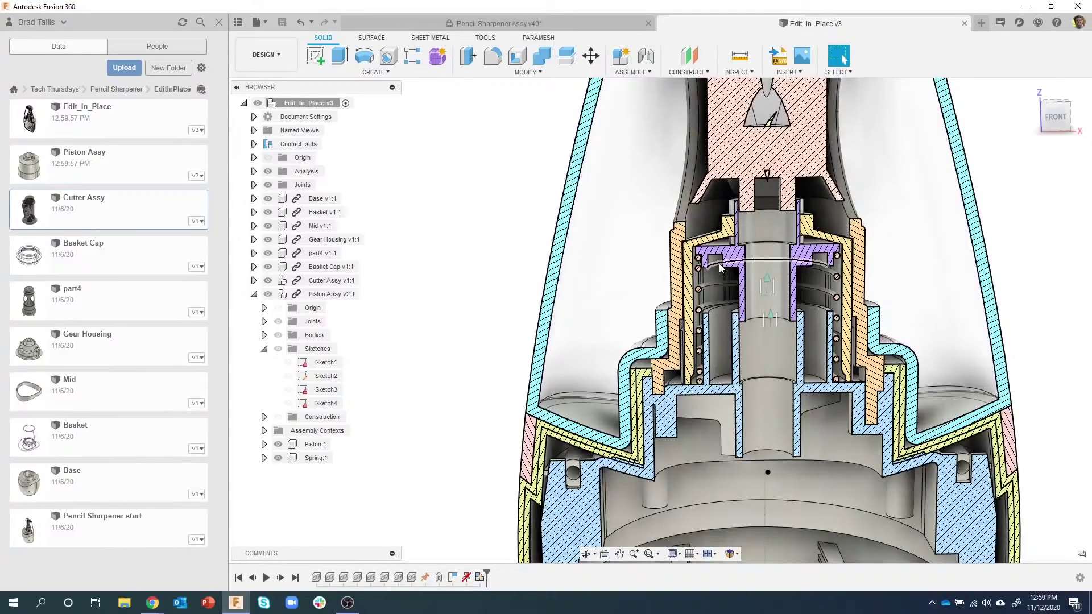
pyautogui.click(1056, 117)
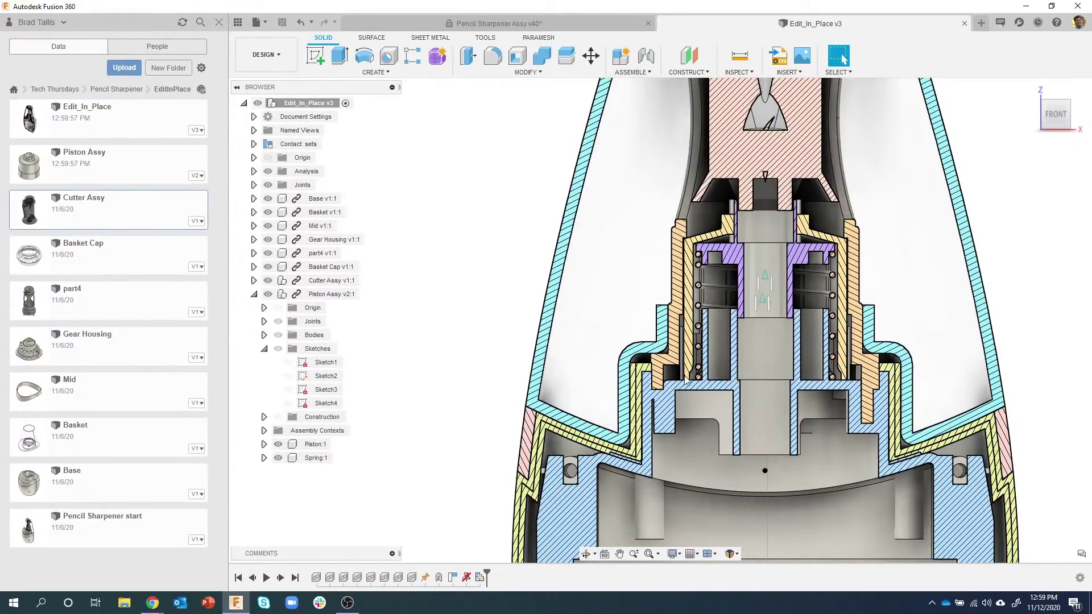
pyautogui.click(510, 25)
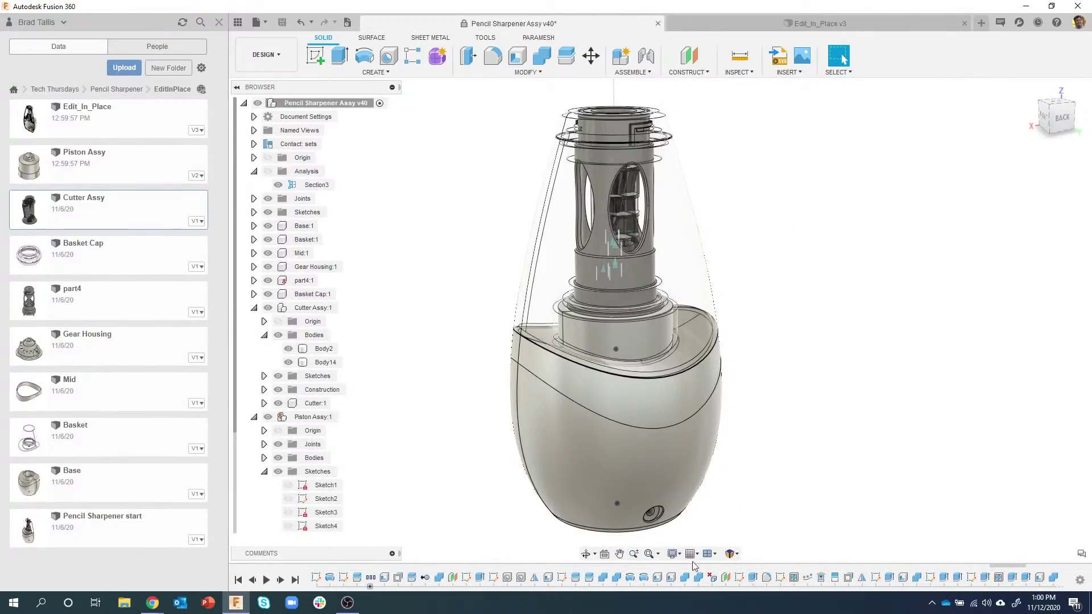
pyautogui.click(758, 24)
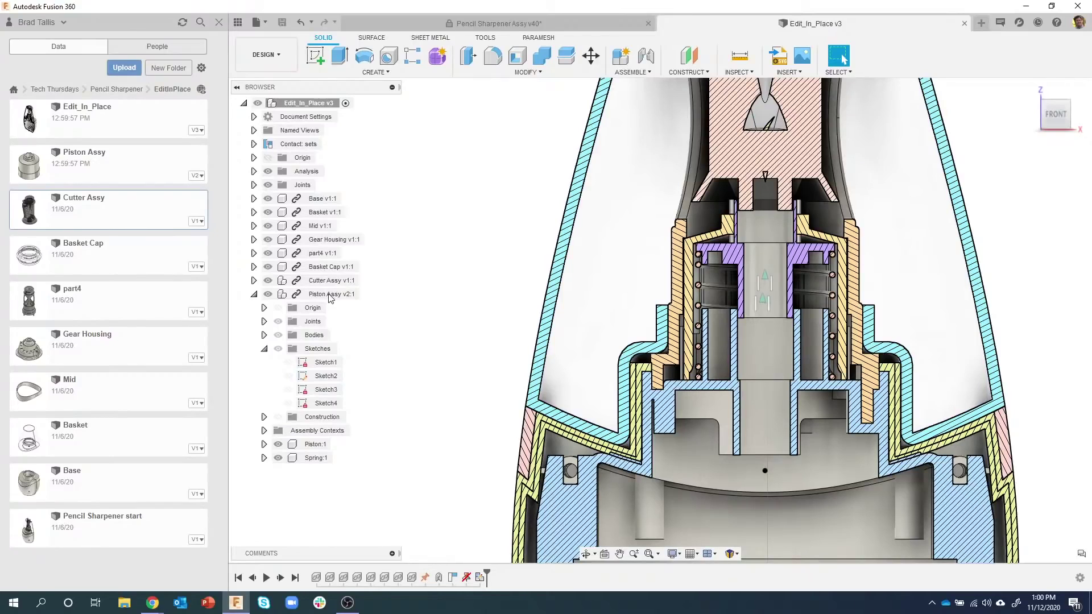
# Open the linked Piston Assy component from Edit_In_Place as its own design.
pyautogui.moveTo(354, 296)
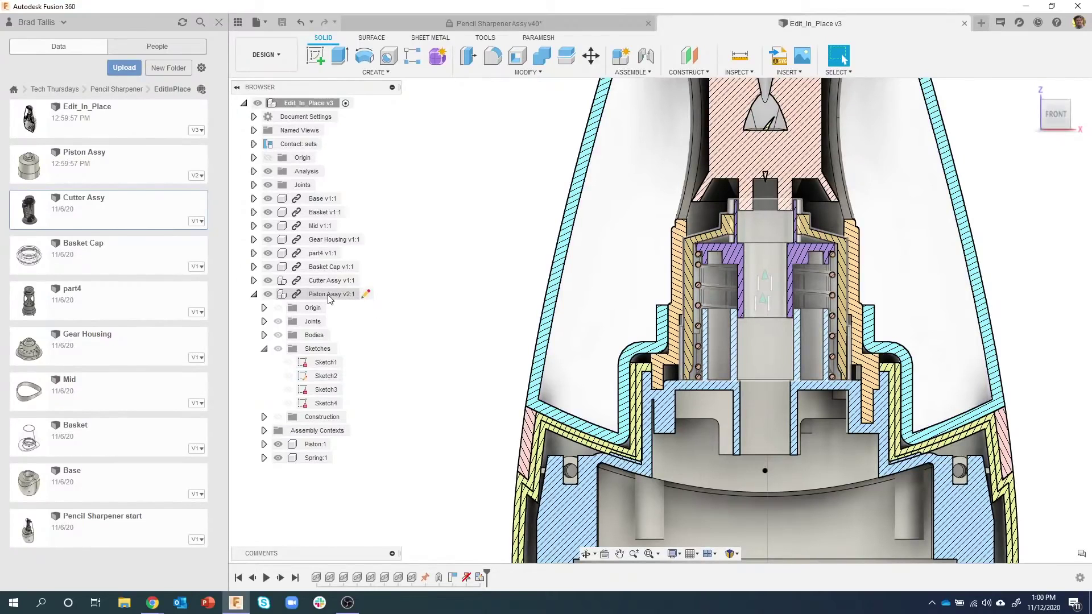
pyautogui.rightClick(326, 297)
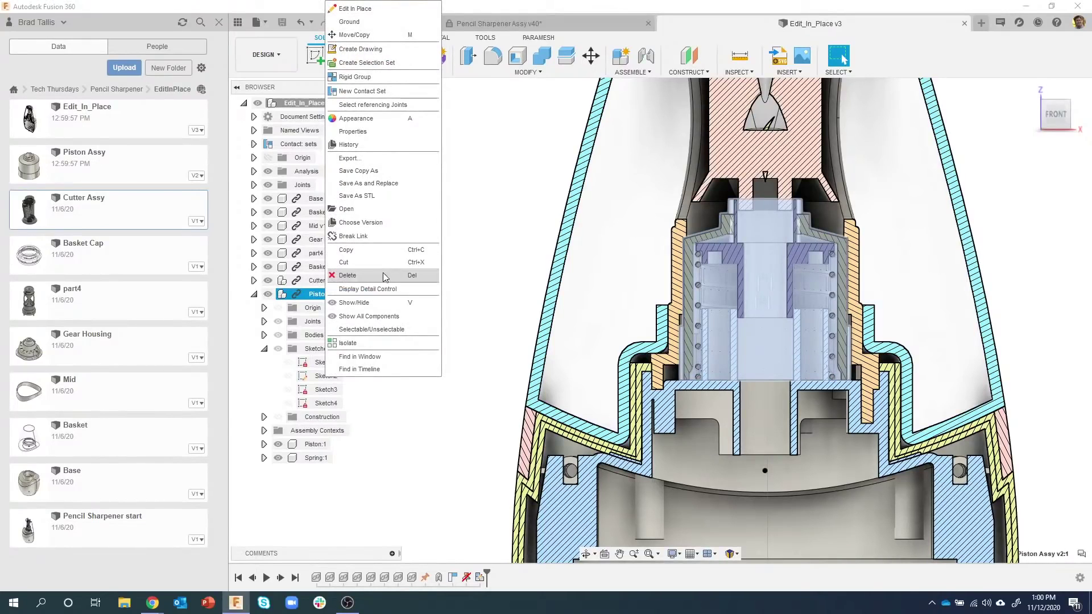
pyautogui.click(358, 209)
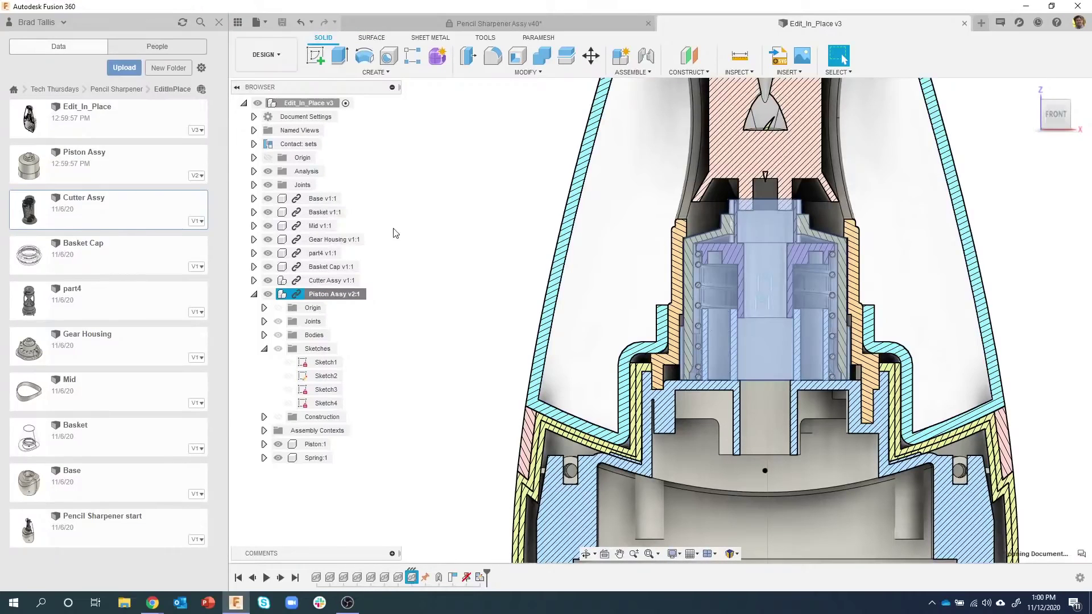
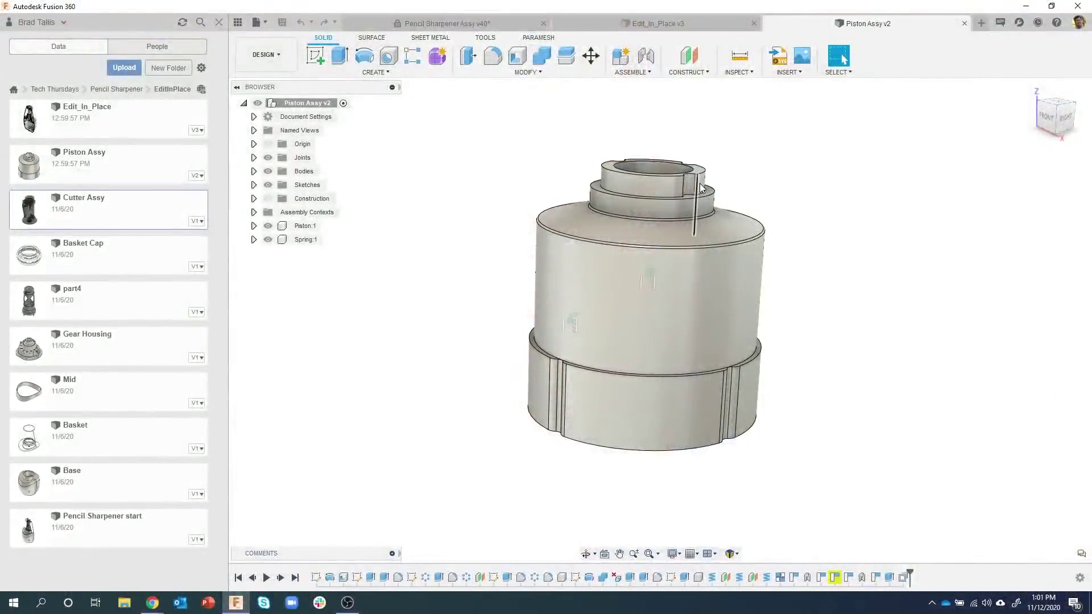
# Start a new design and insert IMG_0963.JPG from the Pencil Sharpener folder as a canvas on the XY plane.
pyautogui.click(981, 22)
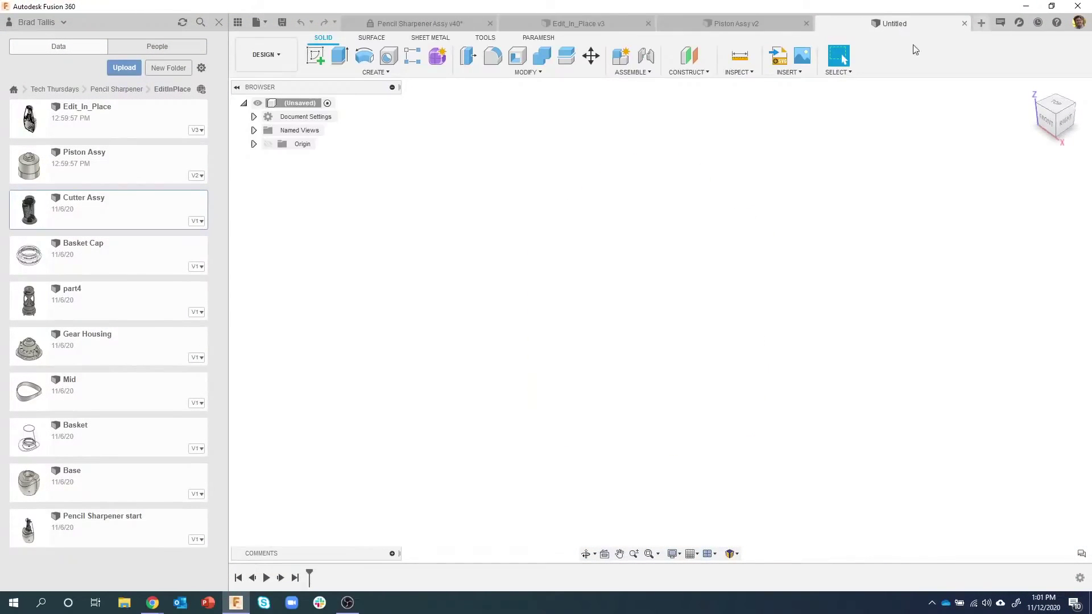
pyautogui.click(114, 90)
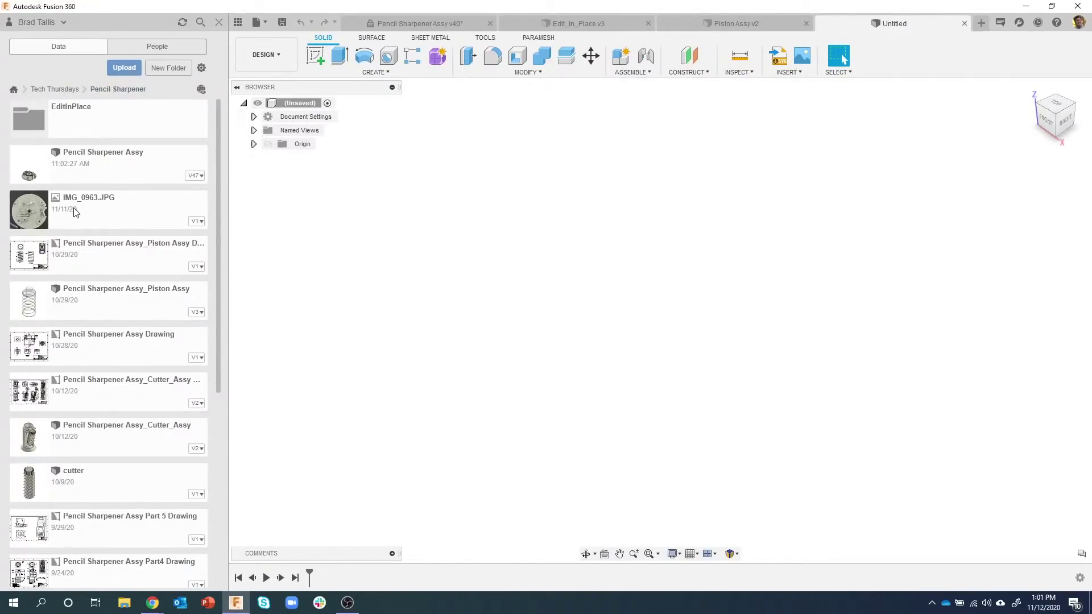
pyautogui.click(788, 72)
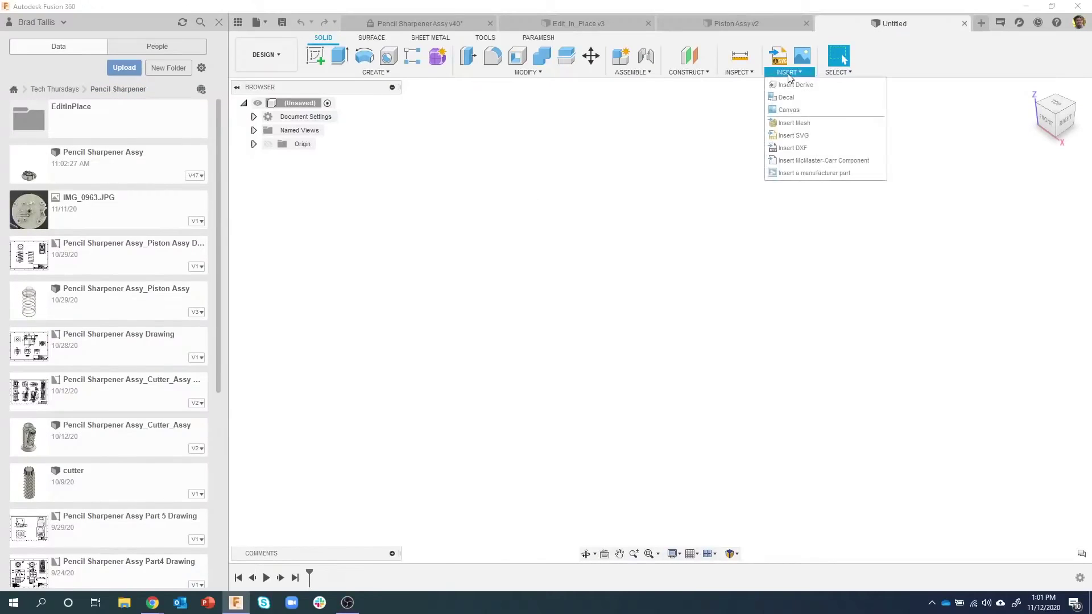
pyautogui.click(790, 111)
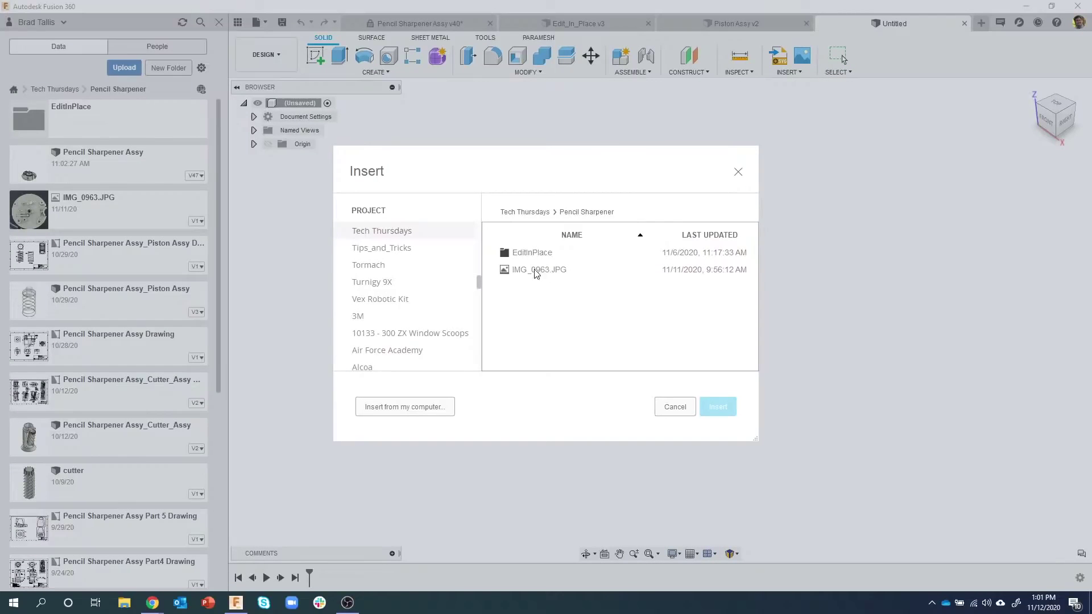
pyautogui.click(527, 272)
pyautogui.click(718, 409)
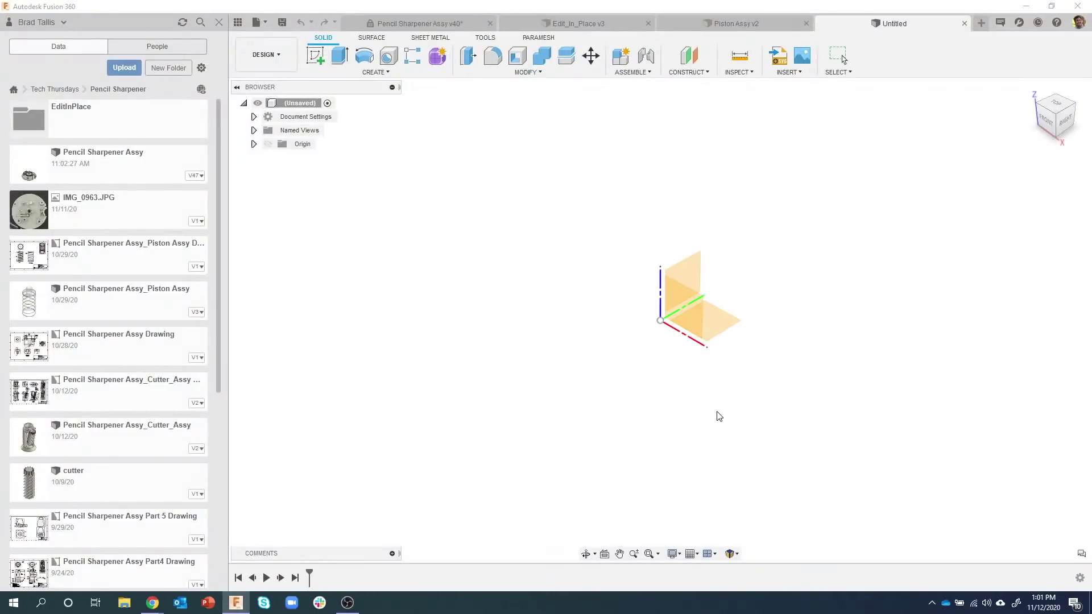
pyautogui.click(721, 318)
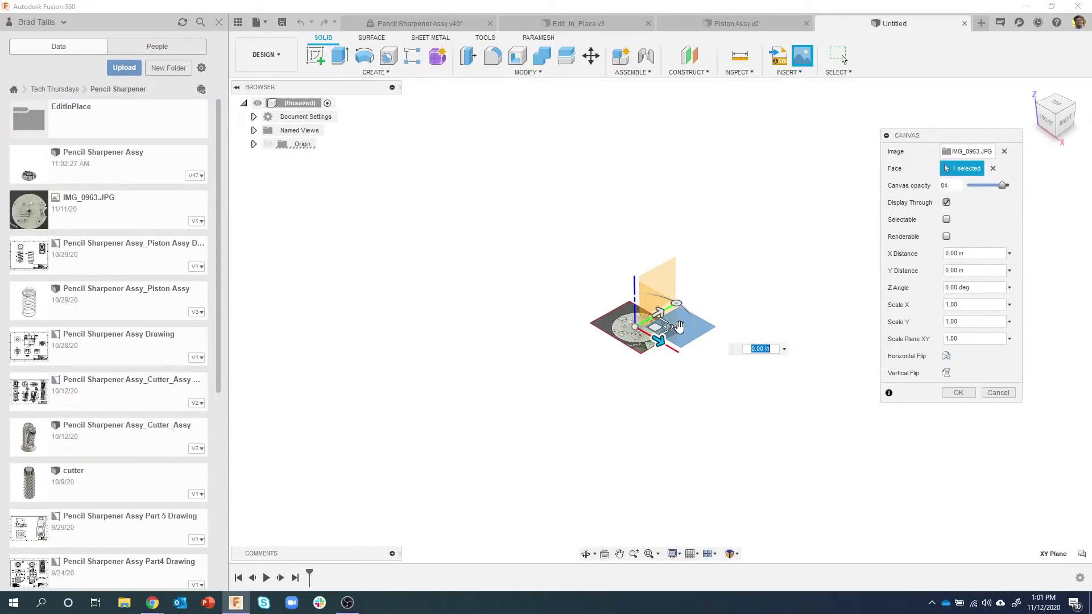
# Scale the canvas by about 3.256 in the plane, rotate it -90 degrees, set its opacity to 34 and accept it.
pyautogui.moveTo(678, 322); pyautogui.dragTo(785, 318)
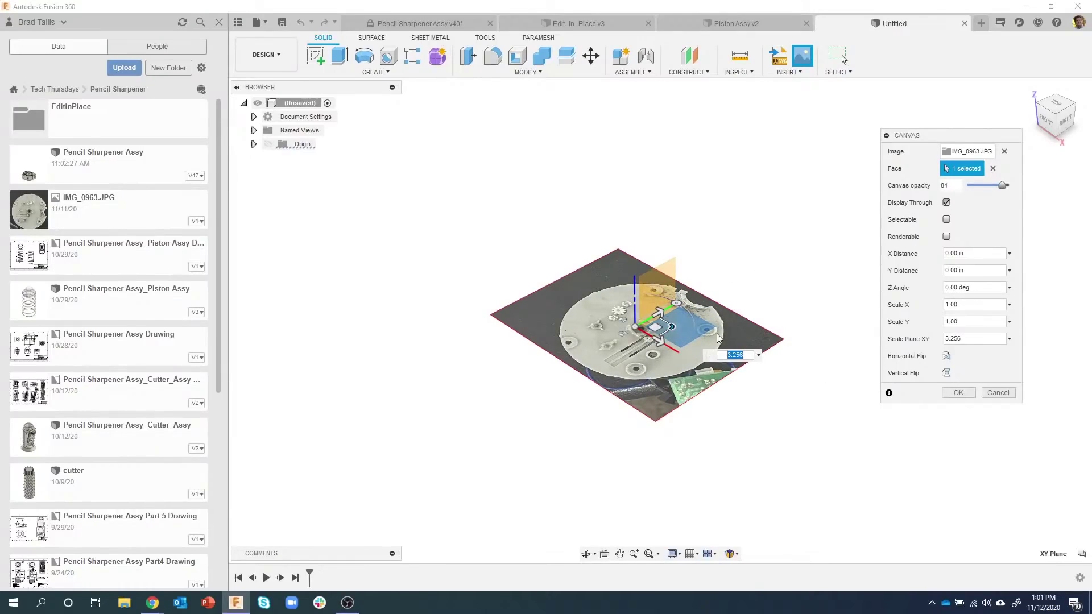
pyautogui.moveTo(669, 293); pyautogui.dragTo(694, 348)
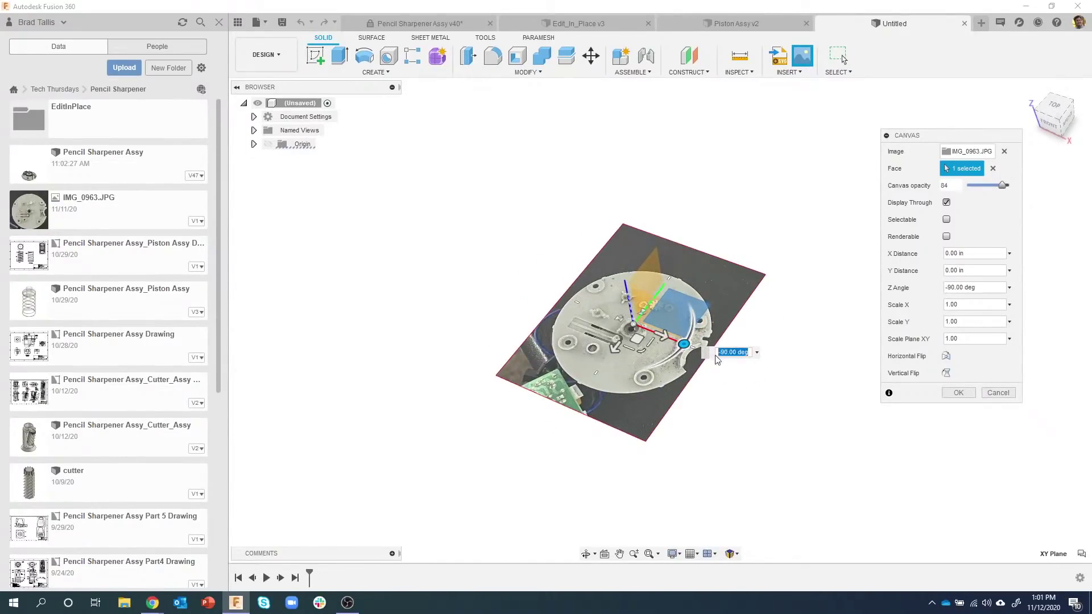
pyautogui.moveTo(1003, 186); pyautogui.dragTo(985, 189)
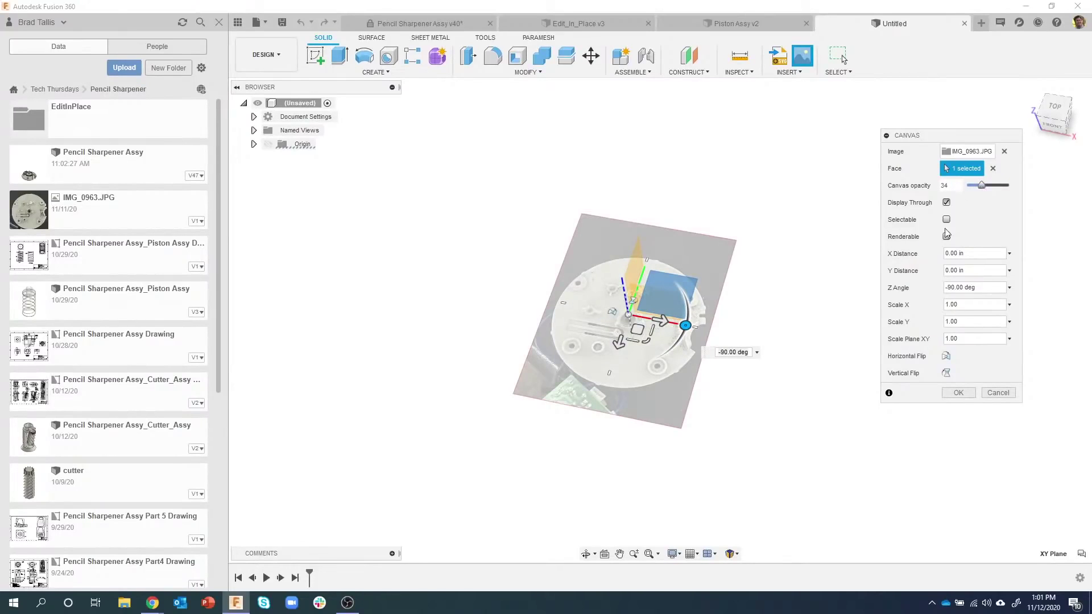
pyautogui.click(959, 393)
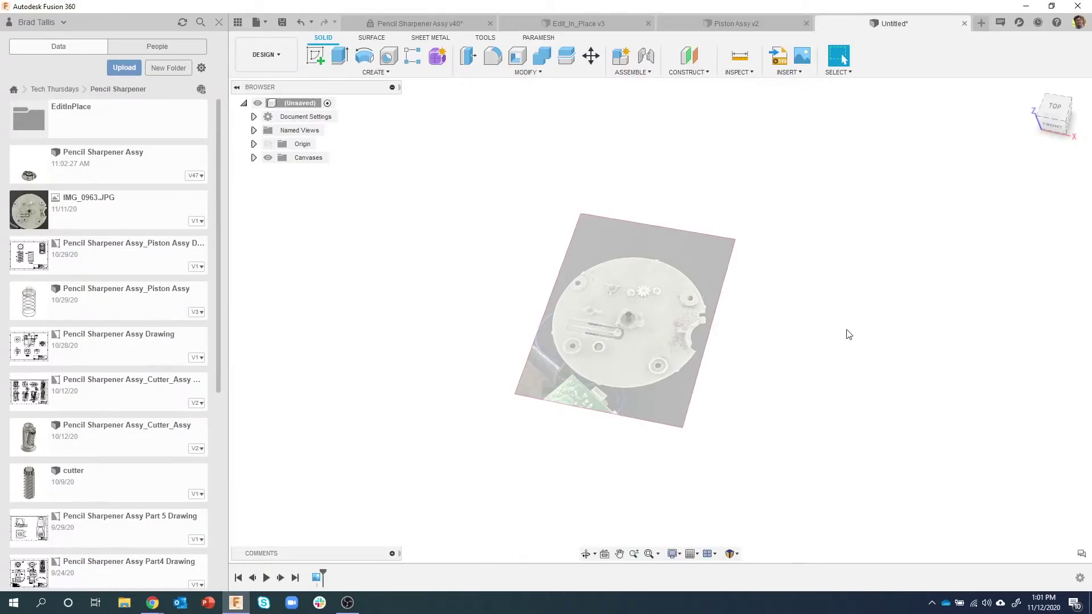
pyautogui.press('F6')
pyautogui.keyDown('shift'); pyautogui.moveTo(682, 274); pyautogui.dragTo(763, 282, button='middle'); pyautogui.keyUp('shift')
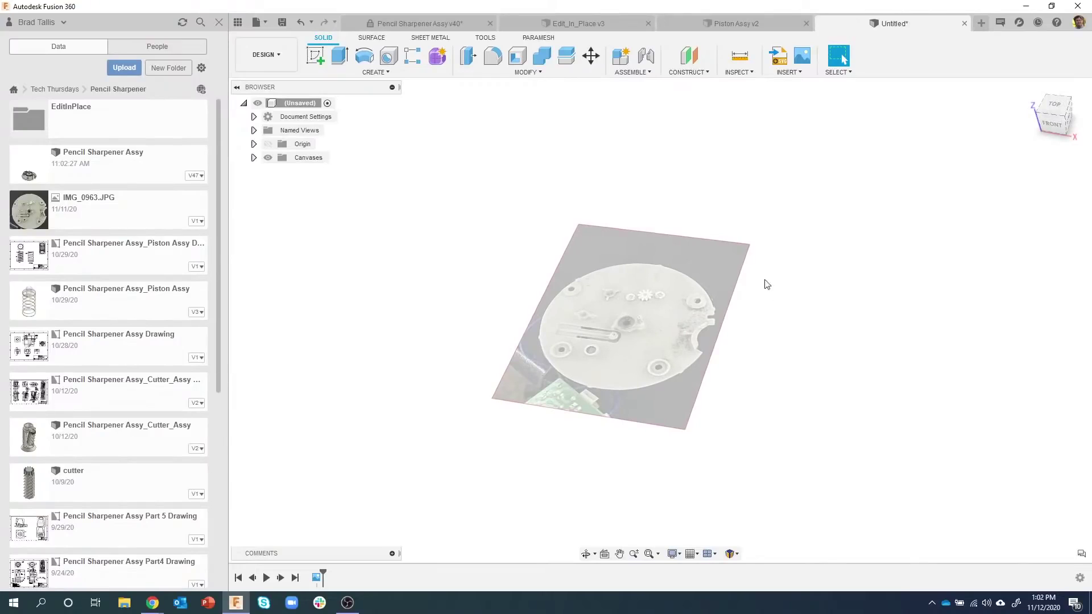
# Calibrate the IMG_0963 canvas by entering the real distance between the topmost and bottommost points of the round plate's edge.
pyautogui.click(254, 158)
pyautogui.click(317, 172)
pyautogui.rightClick(316, 173)
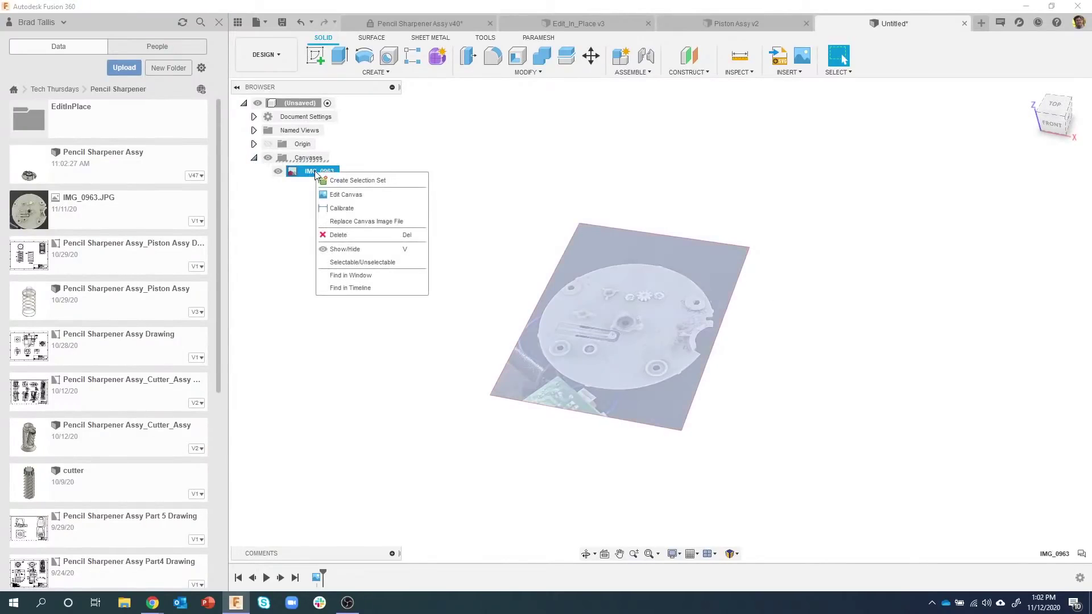
pyautogui.click(359, 209)
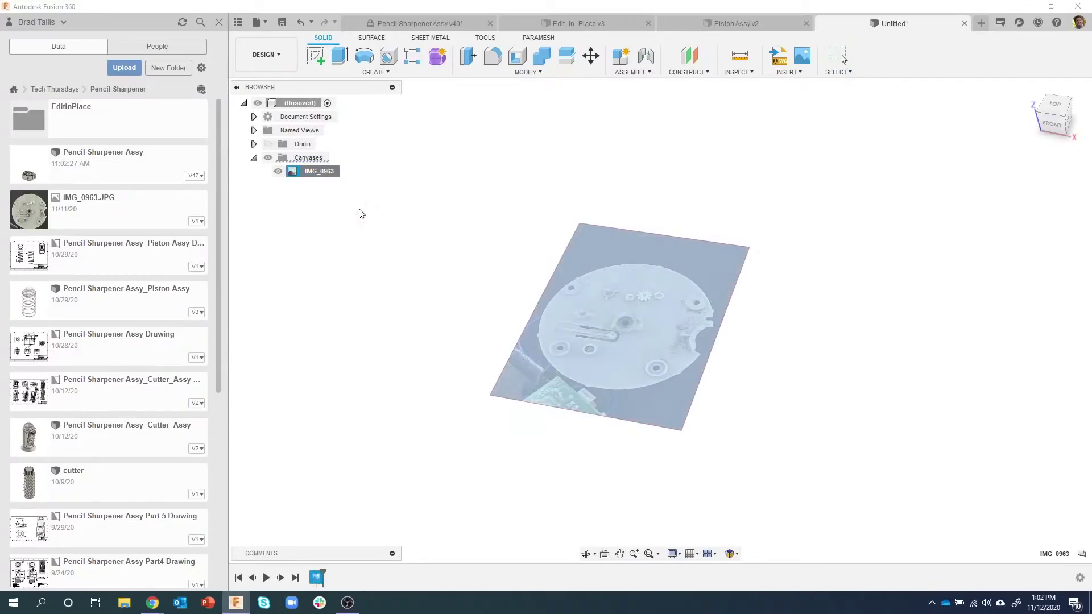
pyautogui.click(1057, 107)
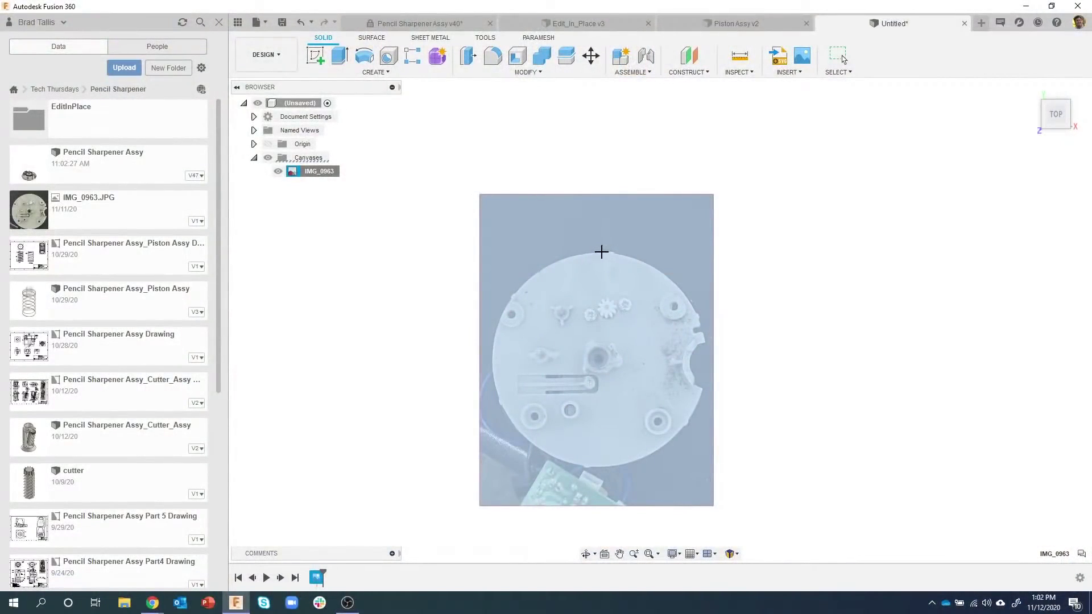
pyautogui.click(601, 252)
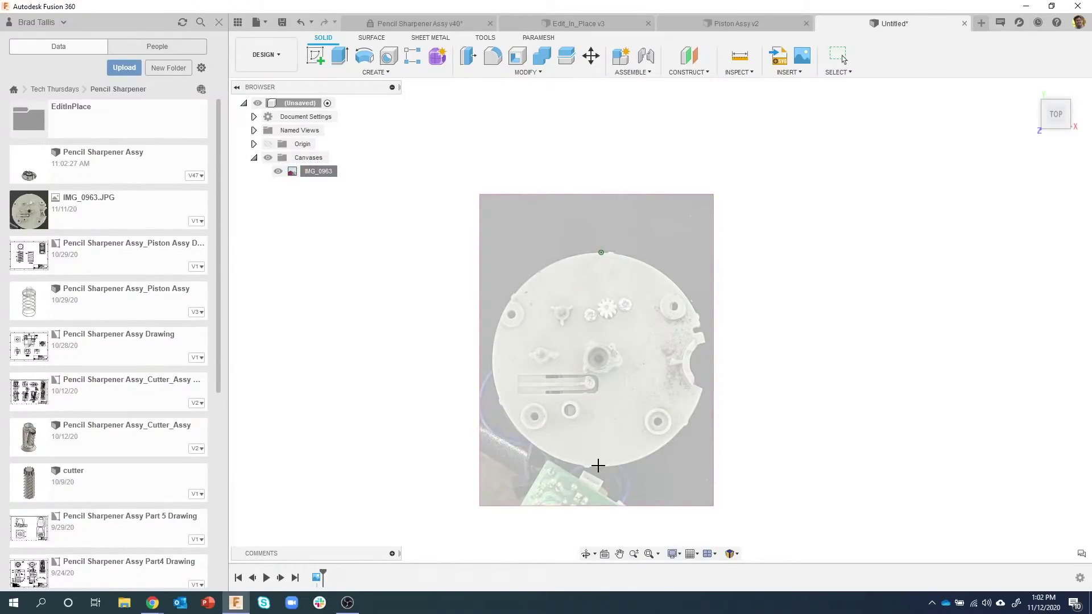
pyautogui.click(598, 466)
pyautogui.write('2')
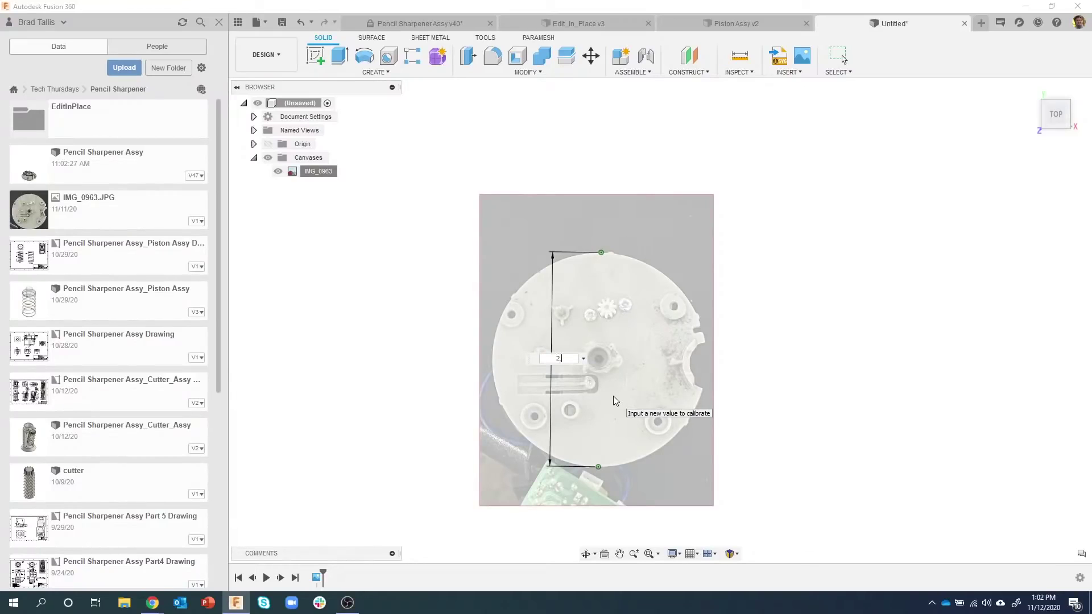
pyautogui.write('.125')
pyautogui.press('Return')
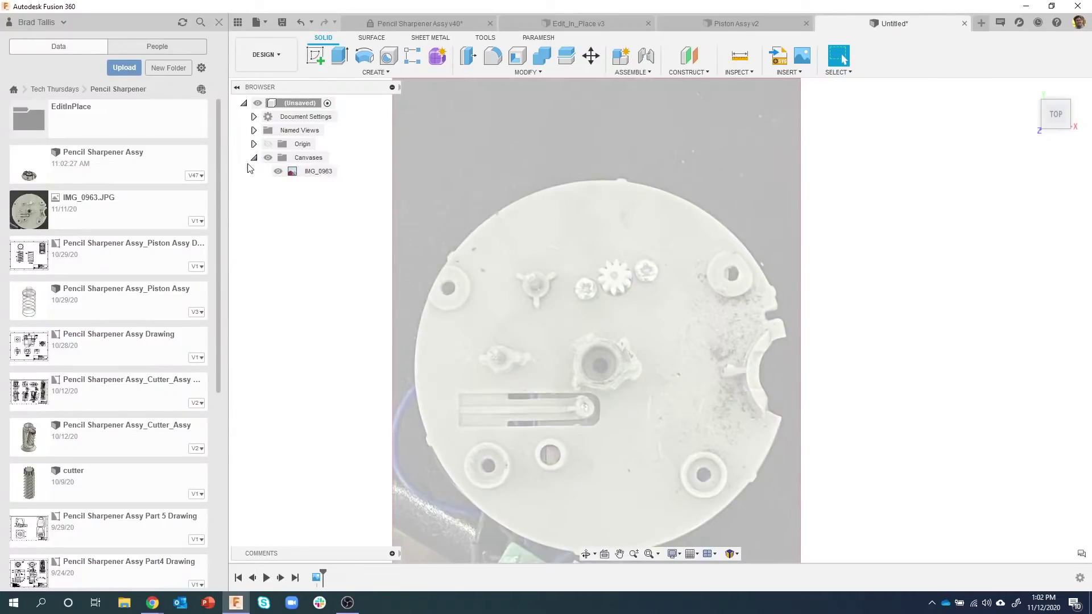
# Show the origin and move the canvas by about -0.026 in X and 0.109 in Y to centre the plate's middle hole on it.
pyautogui.click(268, 144)
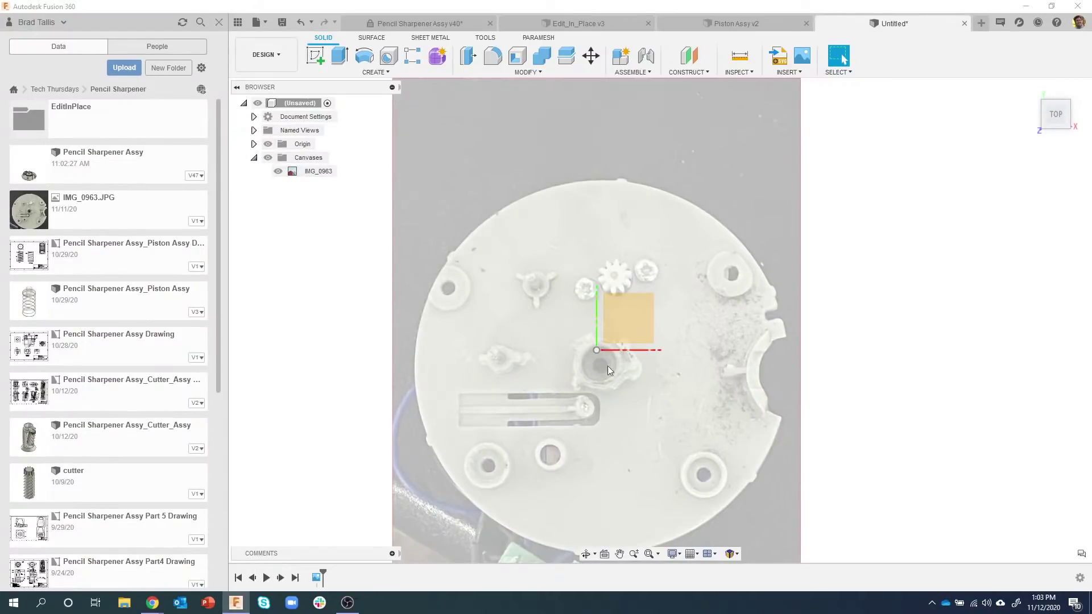
pyautogui.rightClick(317, 172)
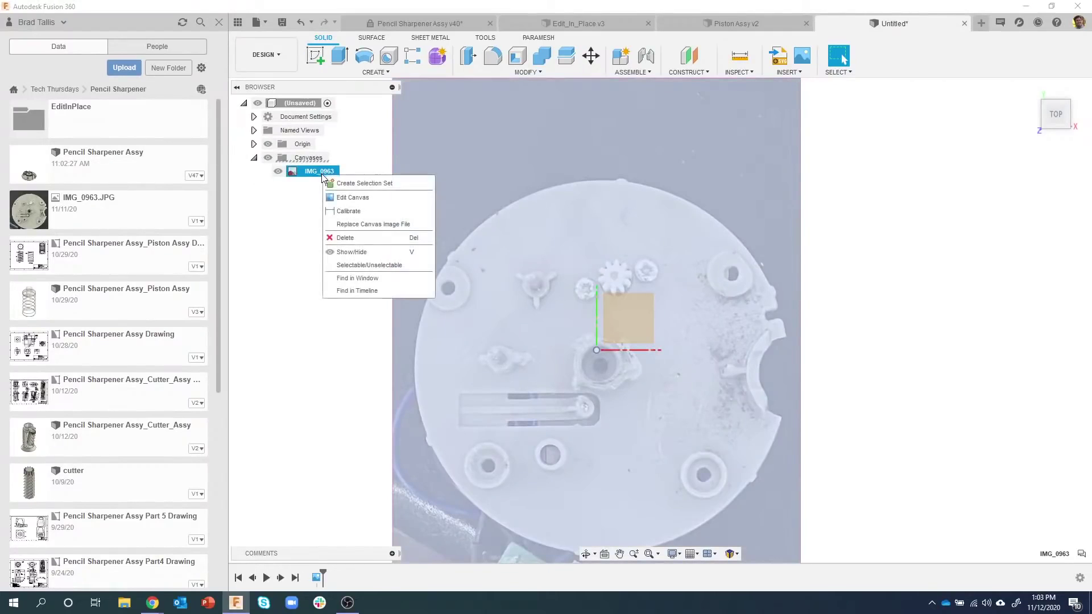
pyautogui.click(347, 203)
pyautogui.scroll(5, 633, 401)
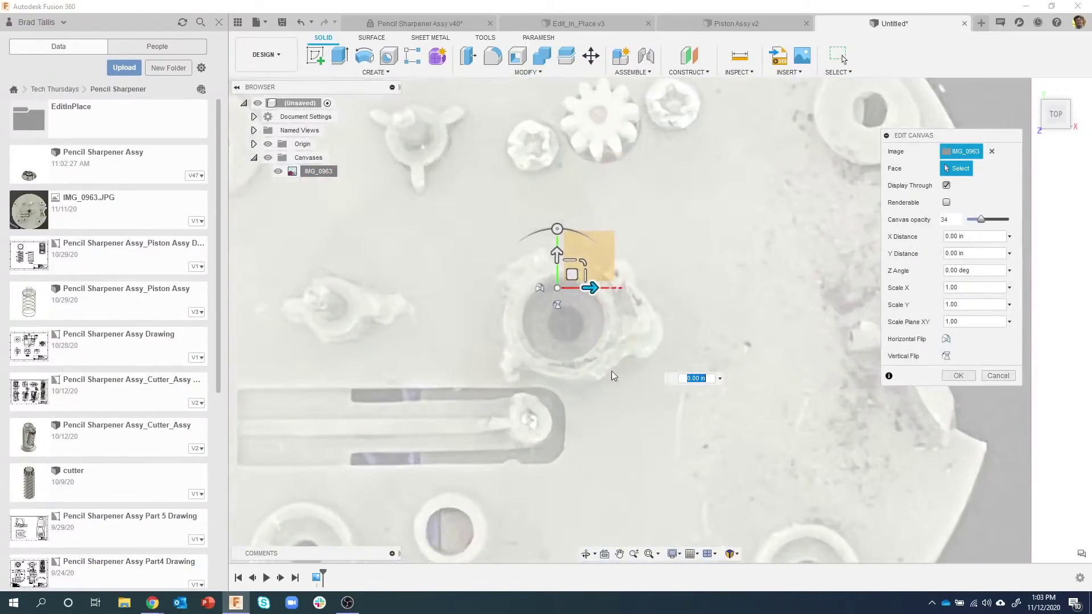
pyautogui.moveTo(571, 275); pyautogui.dragTo(562, 240)
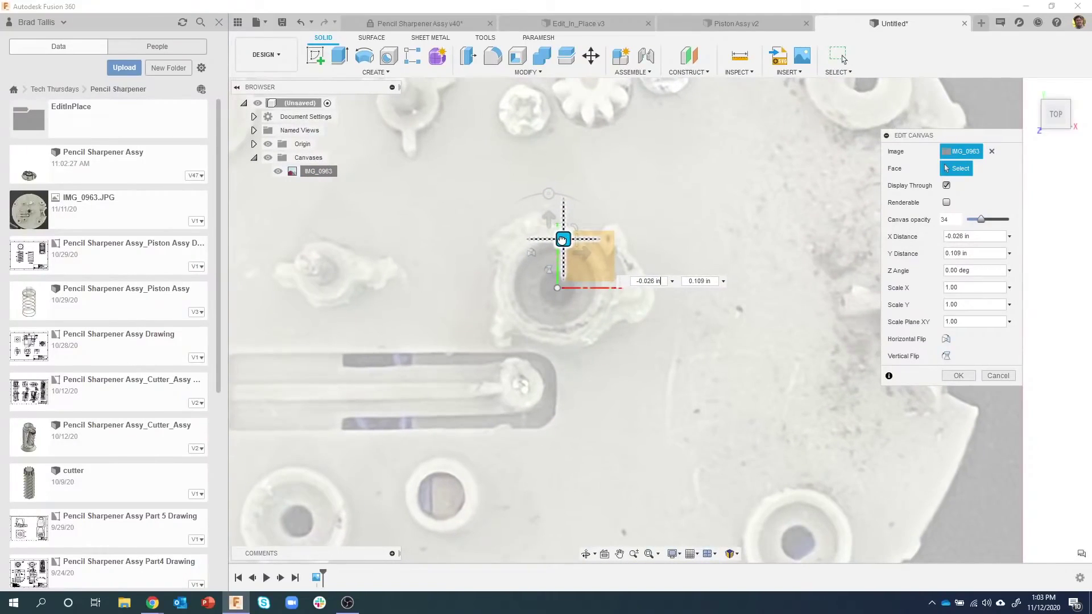
pyautogui.click(959, 375)
pyautogui.scroll(-3, 852, 382)
pyautogui.scroll(-2, 852, 382)
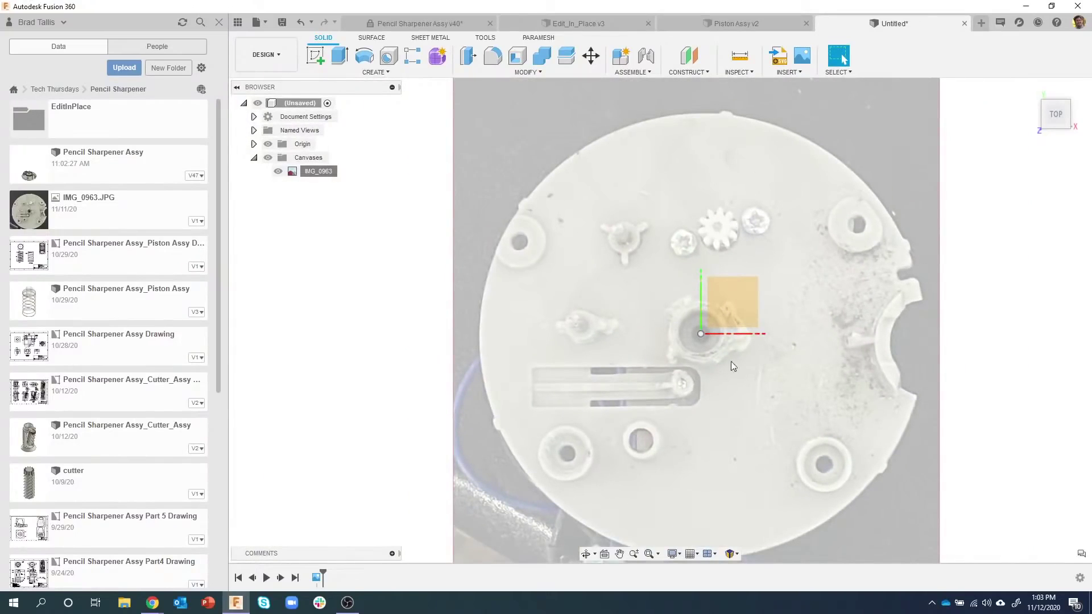
# Start a sketch on the XY plane and draw a 2.693 in diameter circle centred on the origin around the plate outline.
pyautogui.click(316, 57)
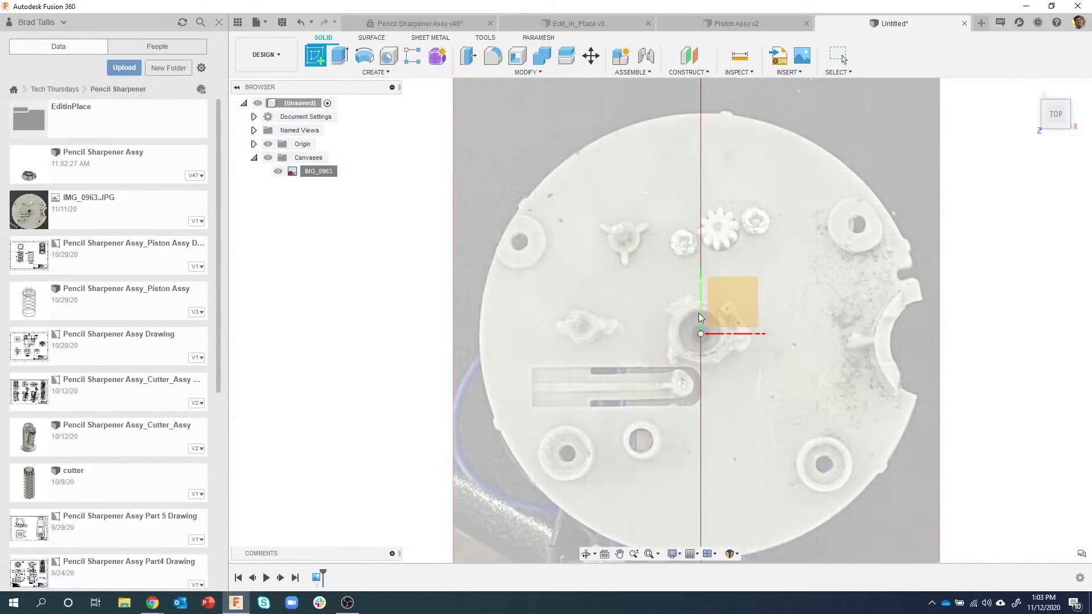
pyautogui.click(735, 292)
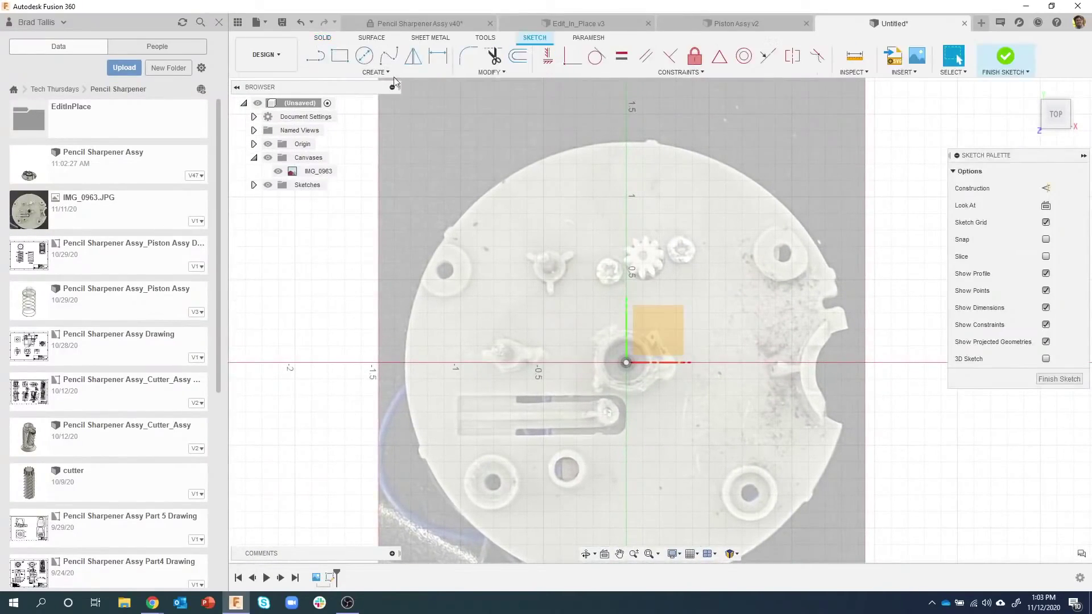
pyautogui.click(364, 57)
pyautogui.click(625, 363)
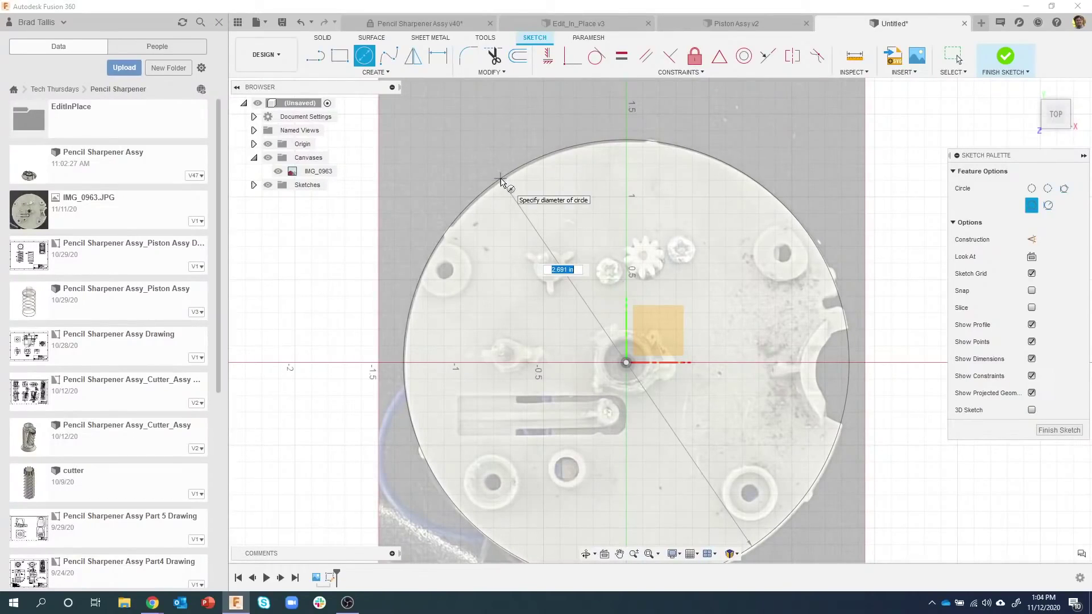
pyautogui.write('2.693')
pyautogui.press('Return')
pyautogui.press('Escape')
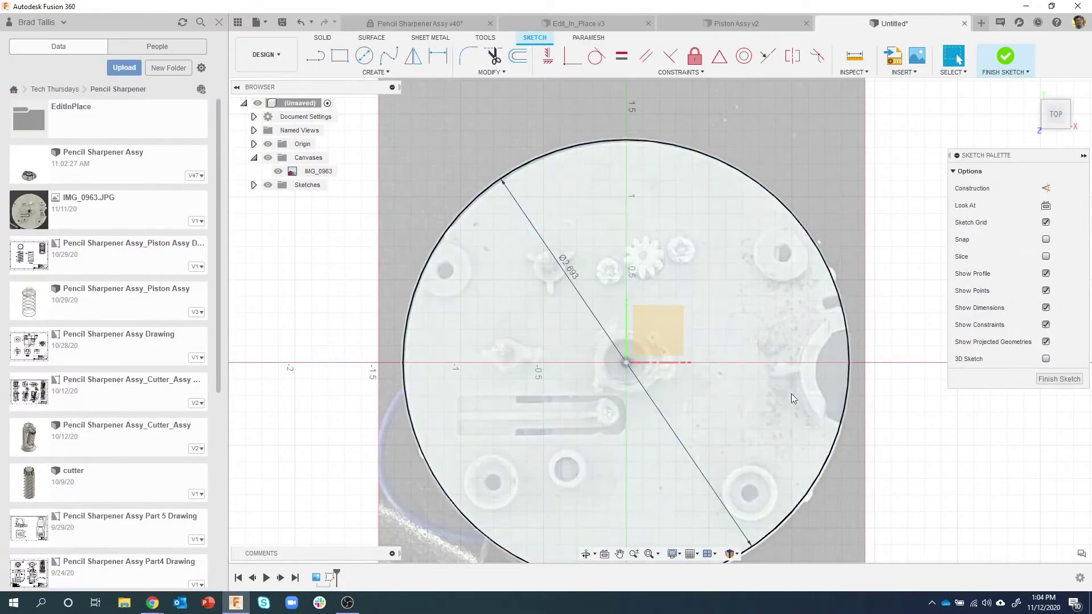
pyautogui.moveTo(747, 383); pyautogui.dragTo(745, 356, button='middle')
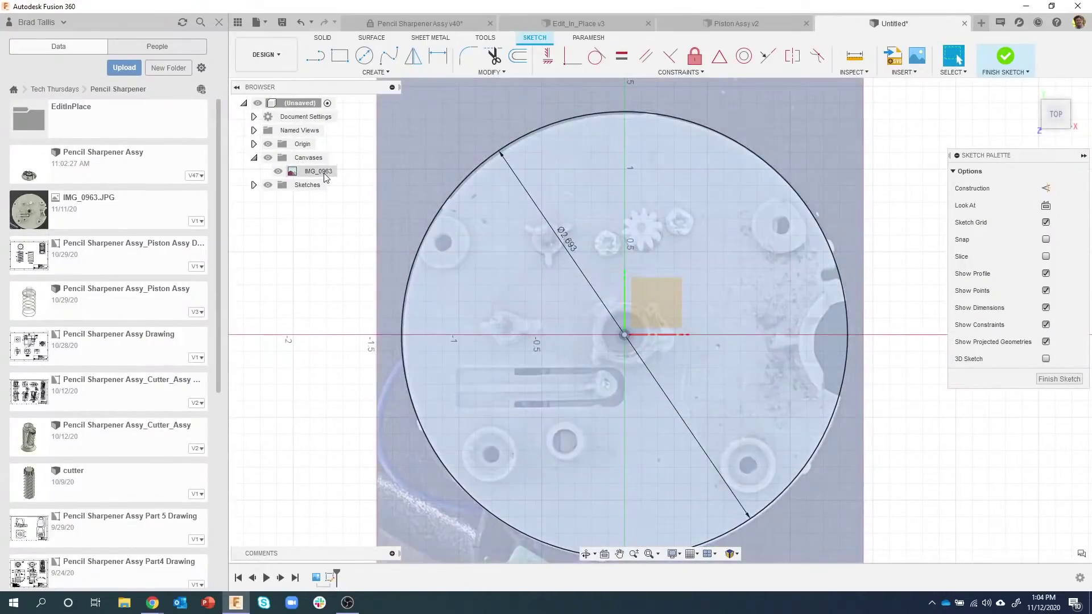
# Edit the IMG_0963 canvas and shift it by about -0.008 in X and 0.01 in Y to match the sketched circle.
pyautogui.rightClick(322, 172)
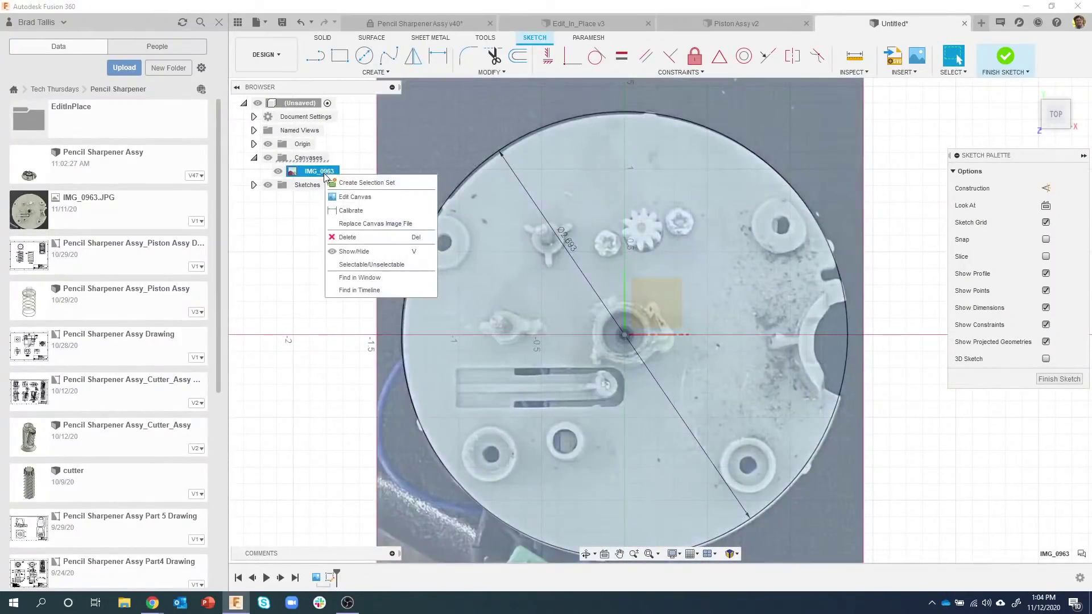
pyautogui.click(354, 197)
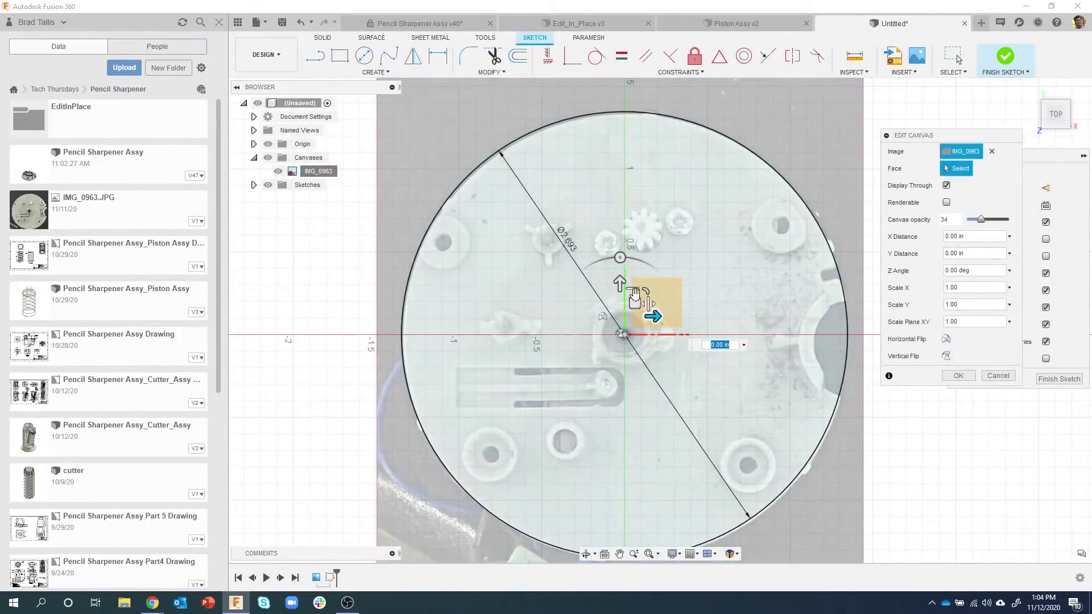
pyautogui.scroll(5, 636, 308)
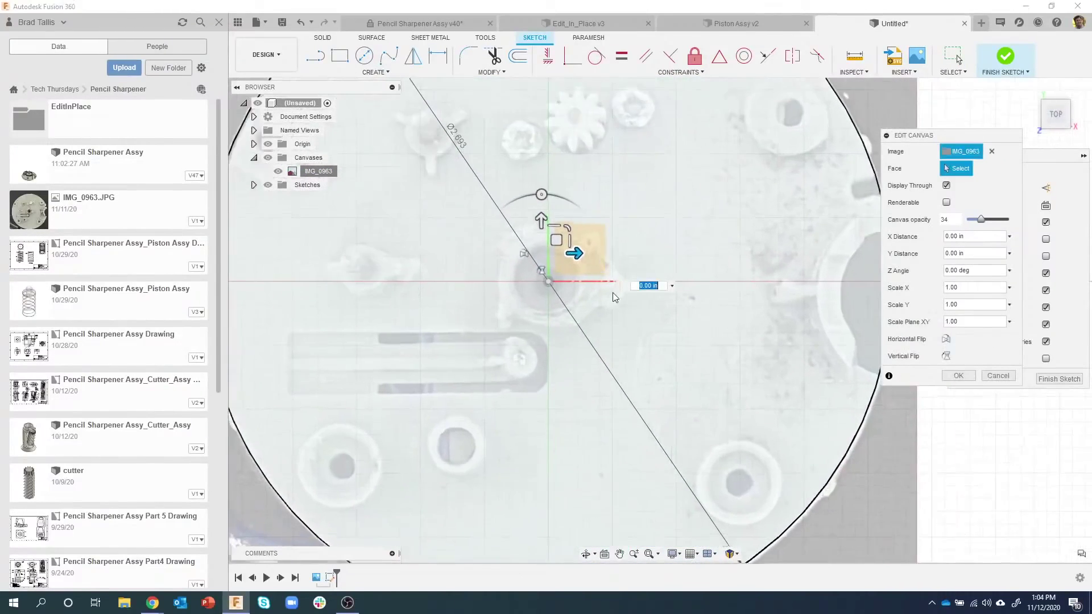
pyautogui.moveTo(551, 238); pyautogui.dragTo(545, 234)
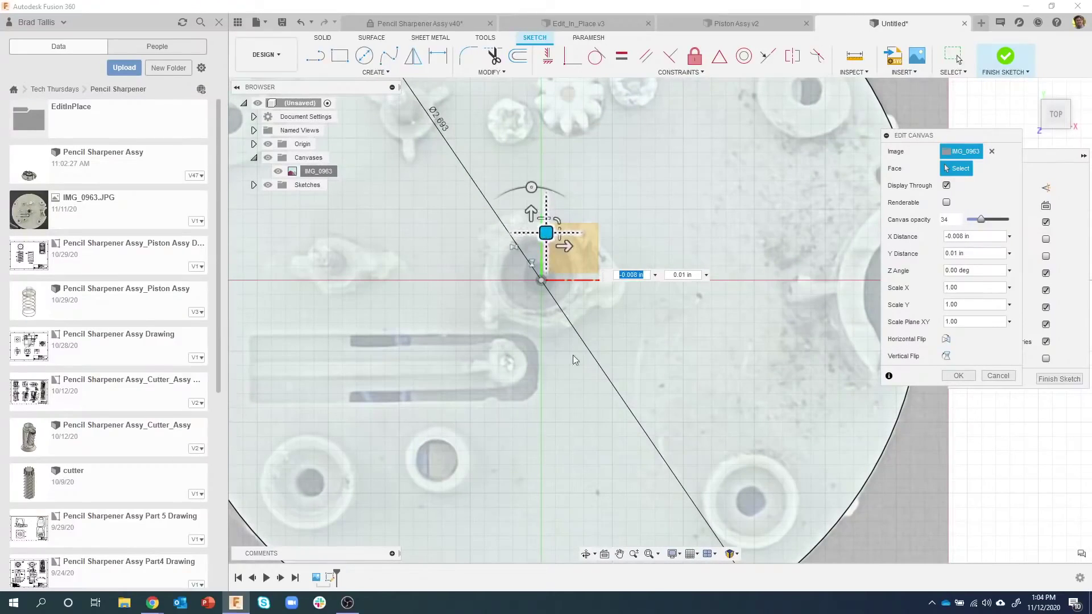
pyautogui.scroll(-2, 566, 429)
pyautogui.moveTo(518, 193); pyautogui.dragTo(524, 212, button='middle')
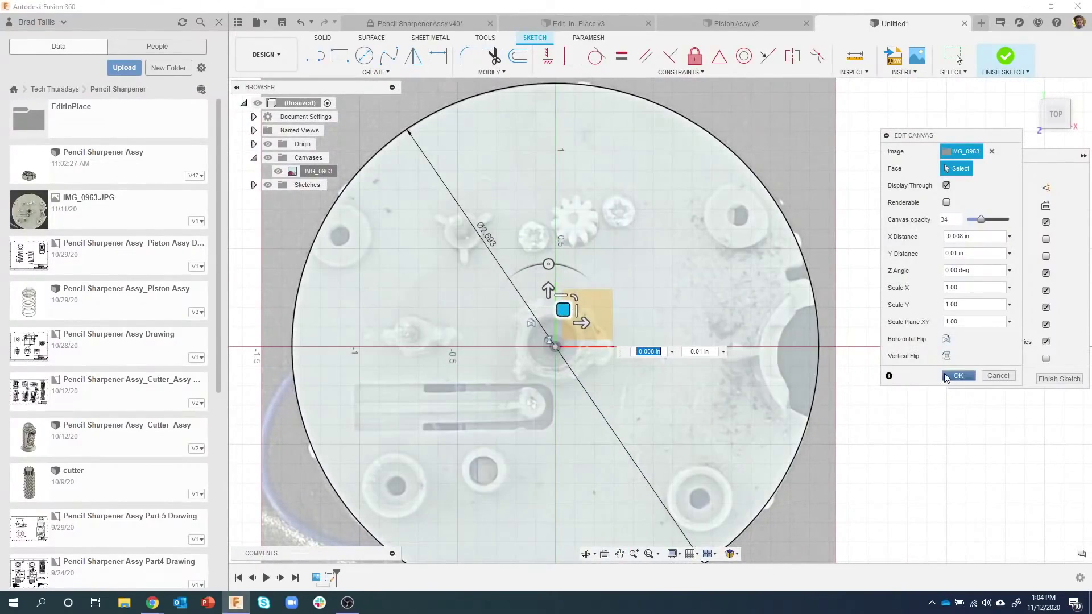
pyautogui.click(958, 376)
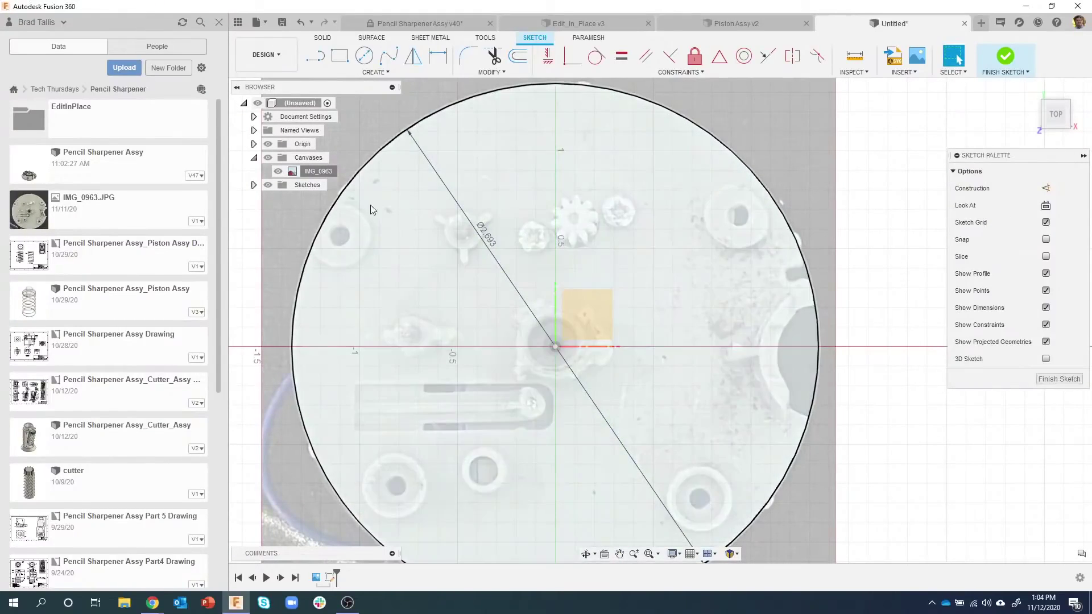
# Sketch a small center-point circle over the hole of each of the four ringed bosses near the plate's edge.
pyautogui.click(364, 56)
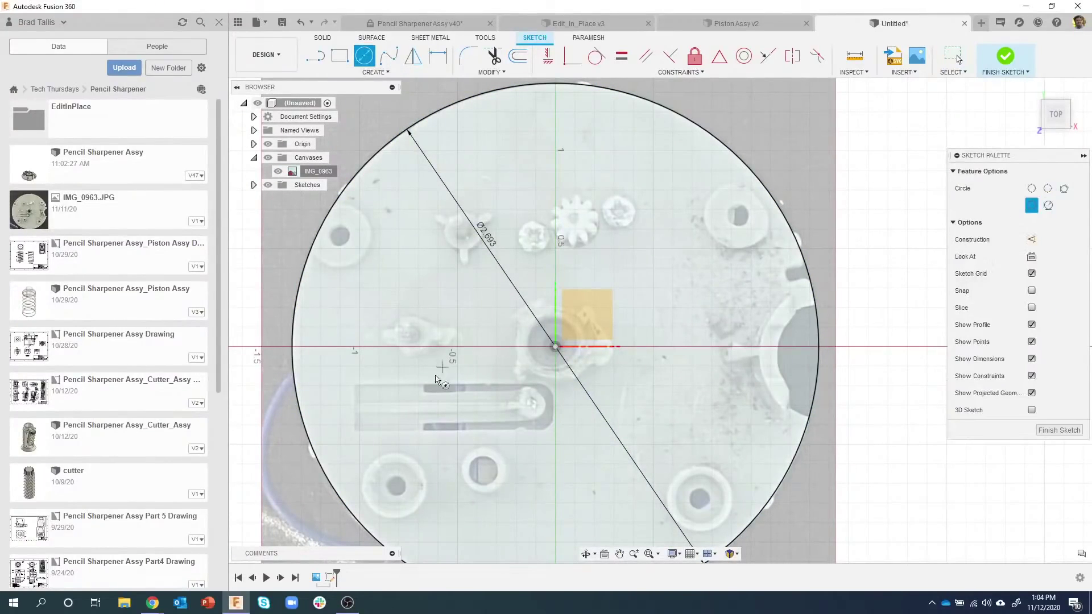
pyautogui.click(396, 487)
pyautogui.click(699, 499)
pyautogui.click(705, 511)
pyautogui.click(739, 215)
pyautogui.click(748, 209)
pyautogui.click(340, 237)
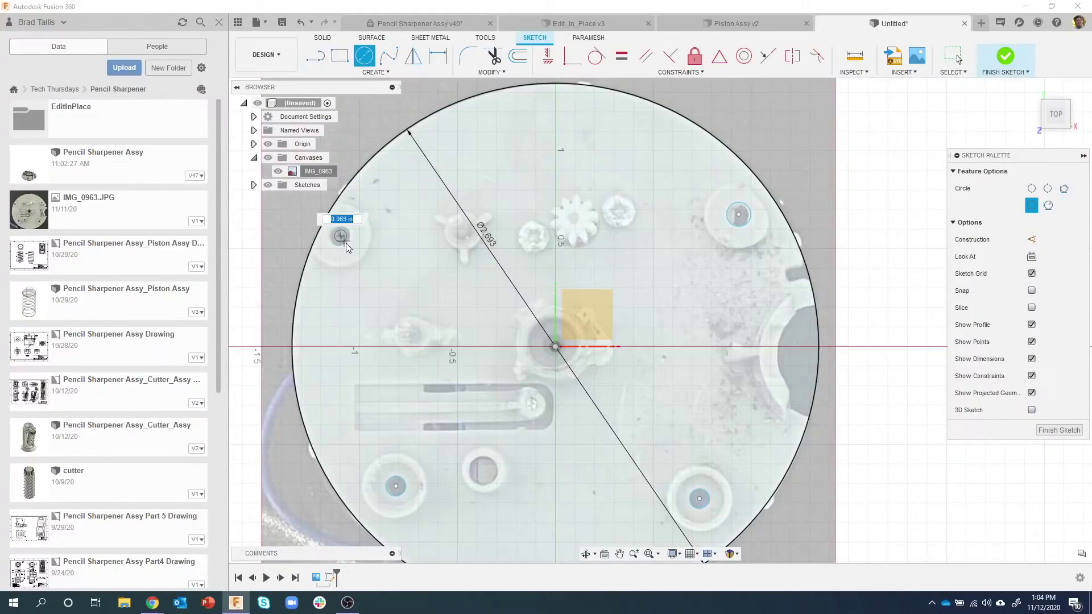
pyautogui.click(347, 248)
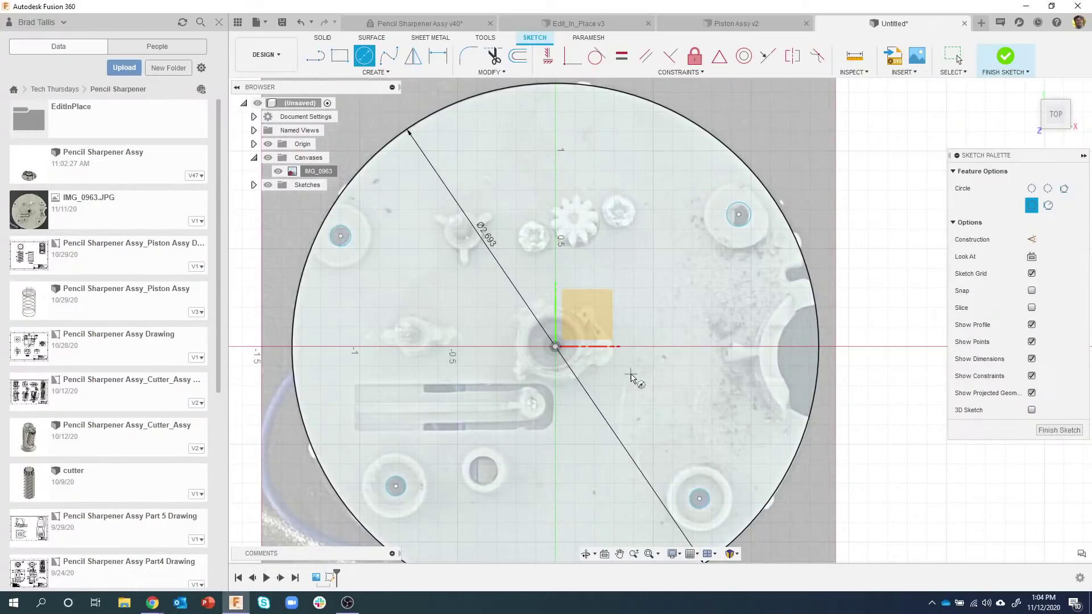